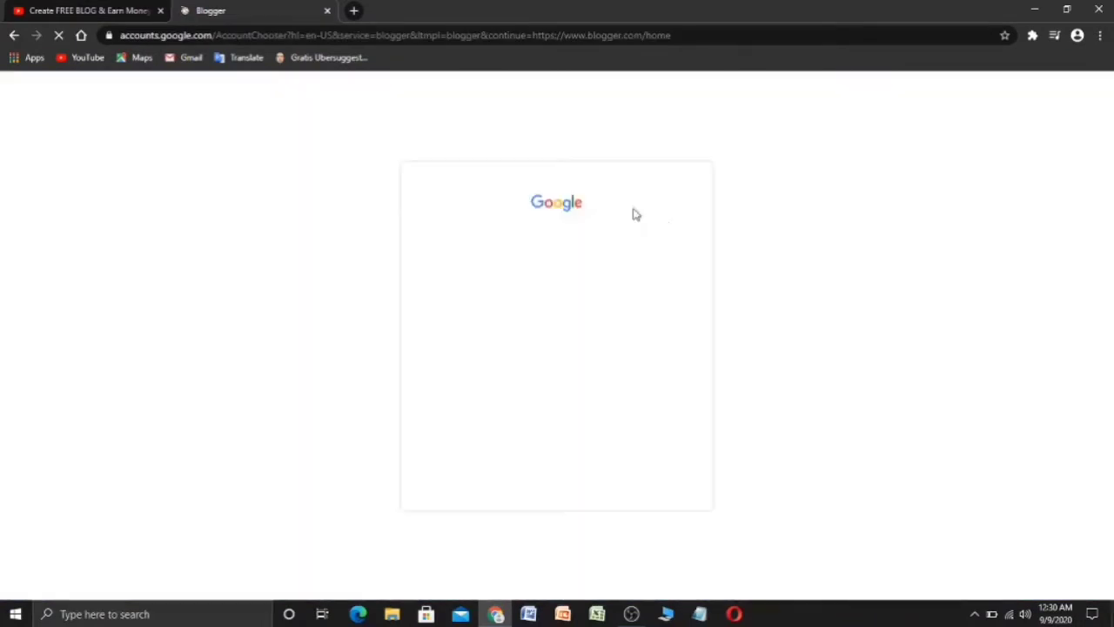
- Sign in to Blogger with the chosen Google account and its password
left_click(518, 277)
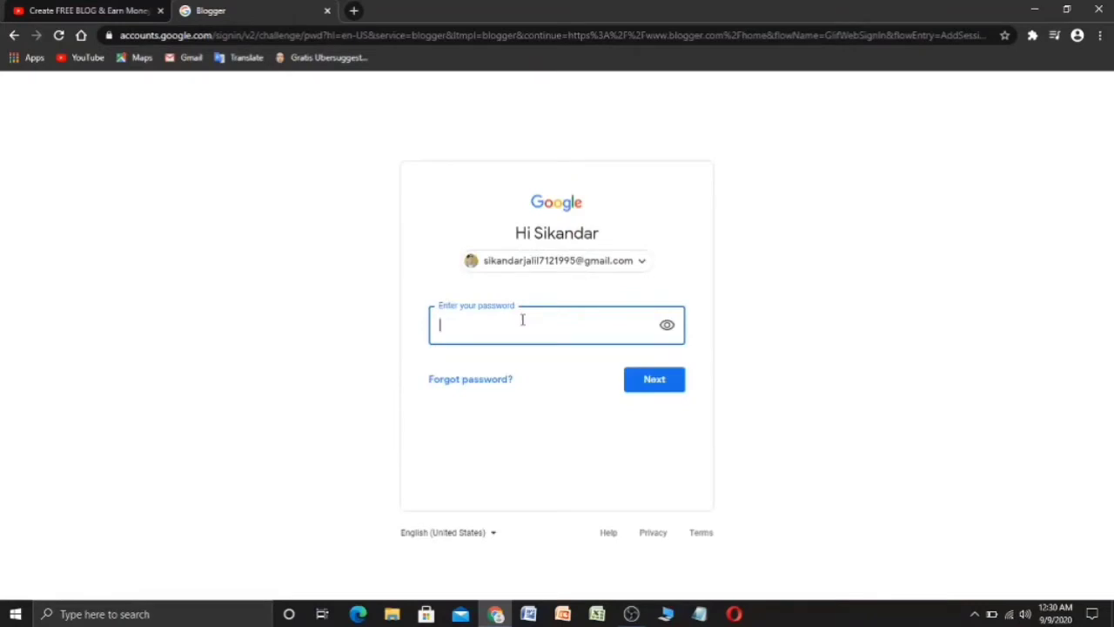
type("•")
key("Return")
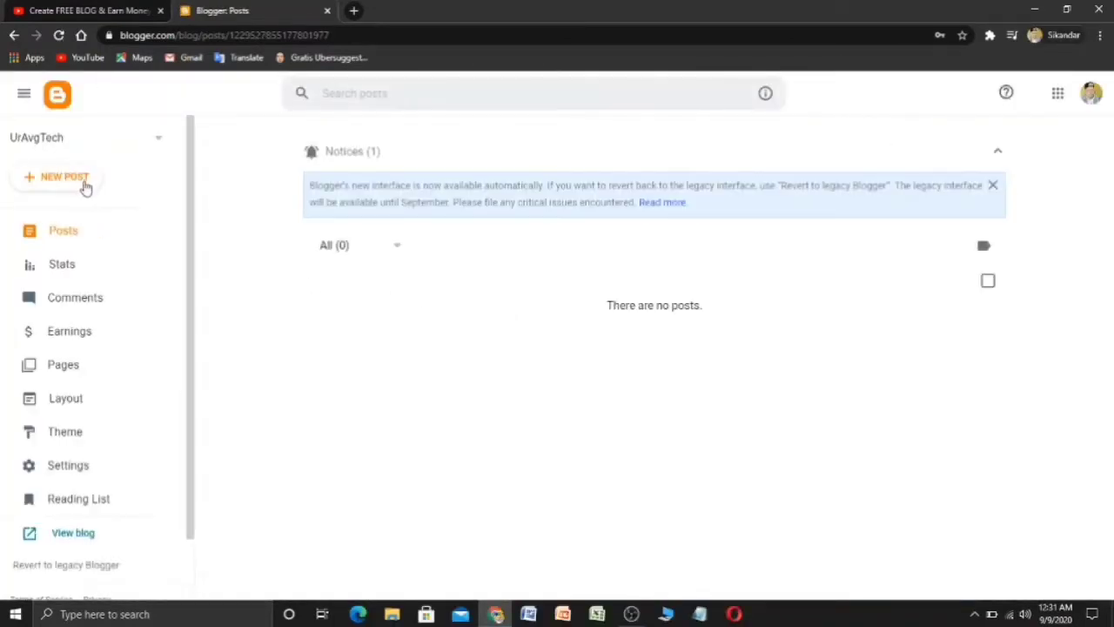
- Create a new blog titled TechnoCity with the address technocity786.blogspot.com
left_click(160, 145)
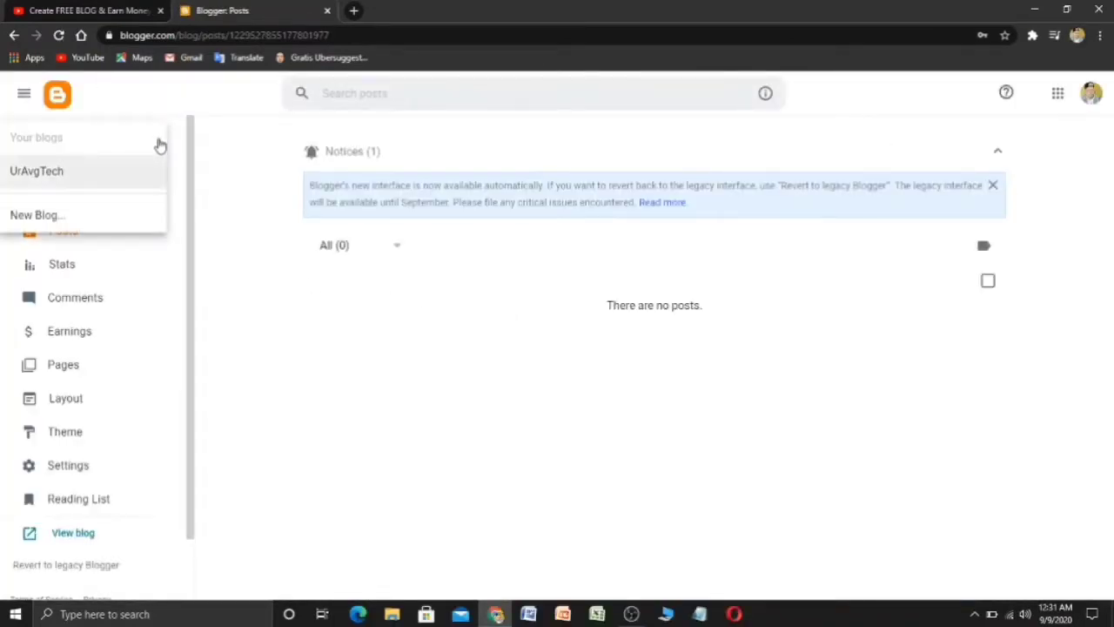
left_click(70, 216)
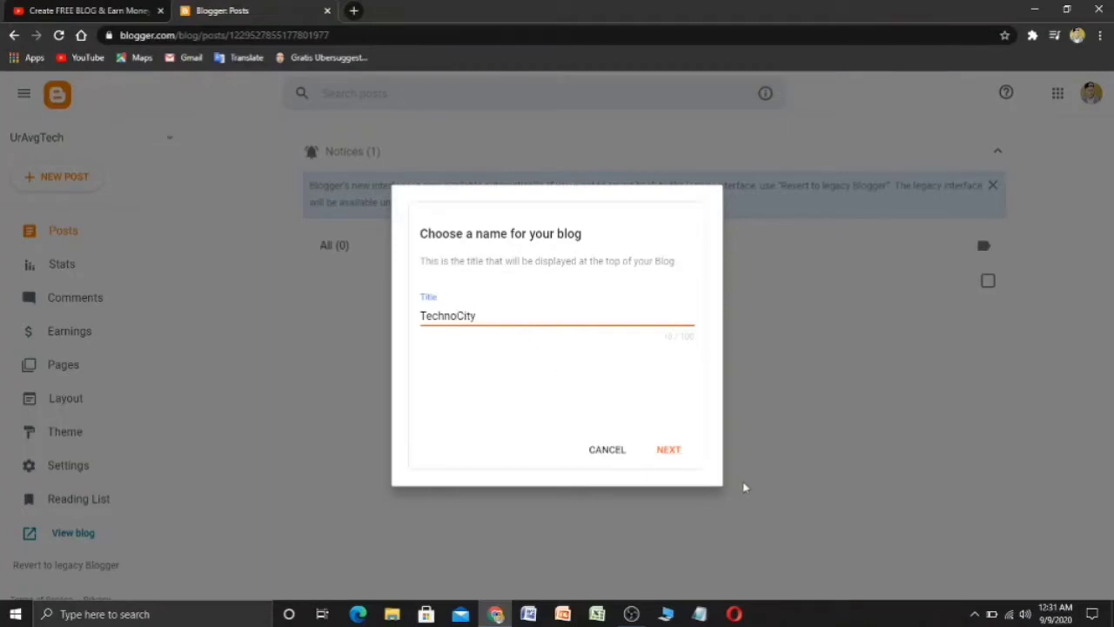
left_click(670, 449)
left_click(497, 316)
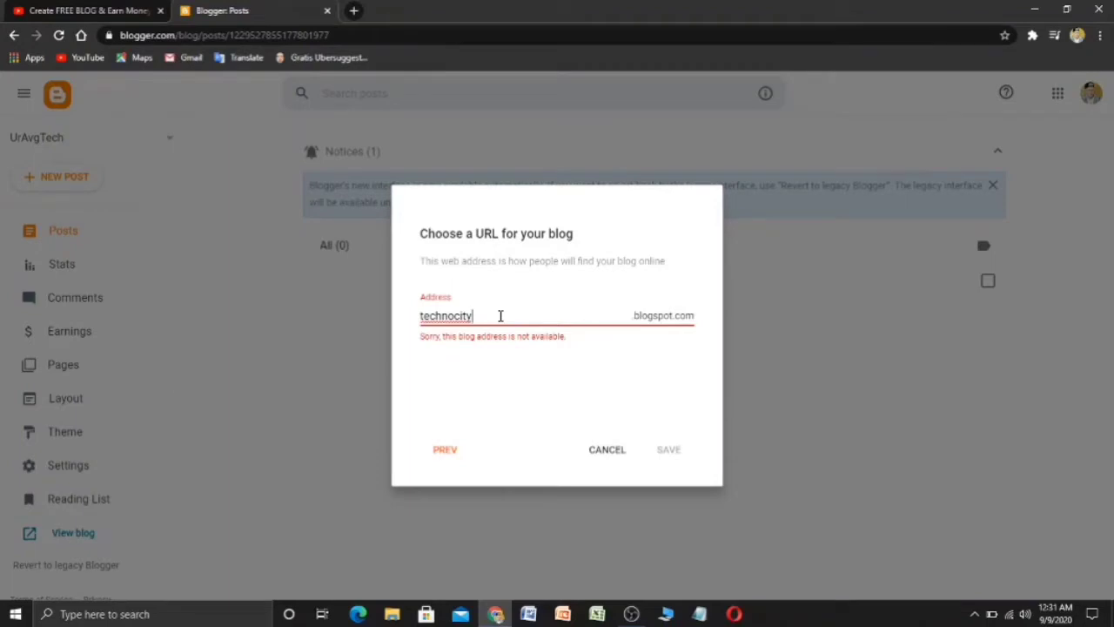
type("786")
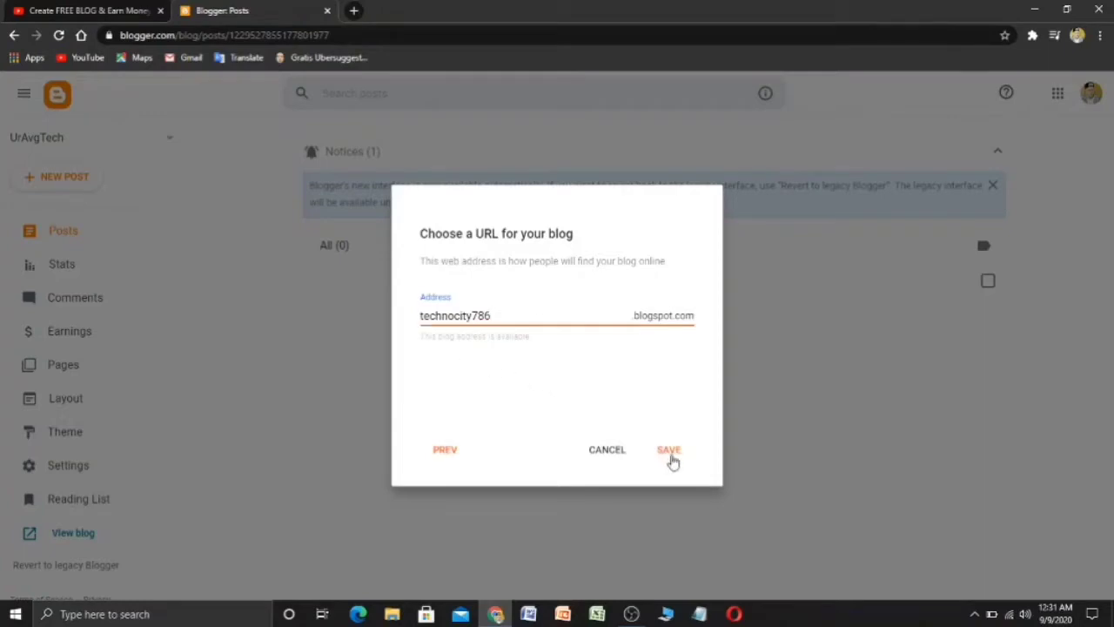
left_click(667, 455)
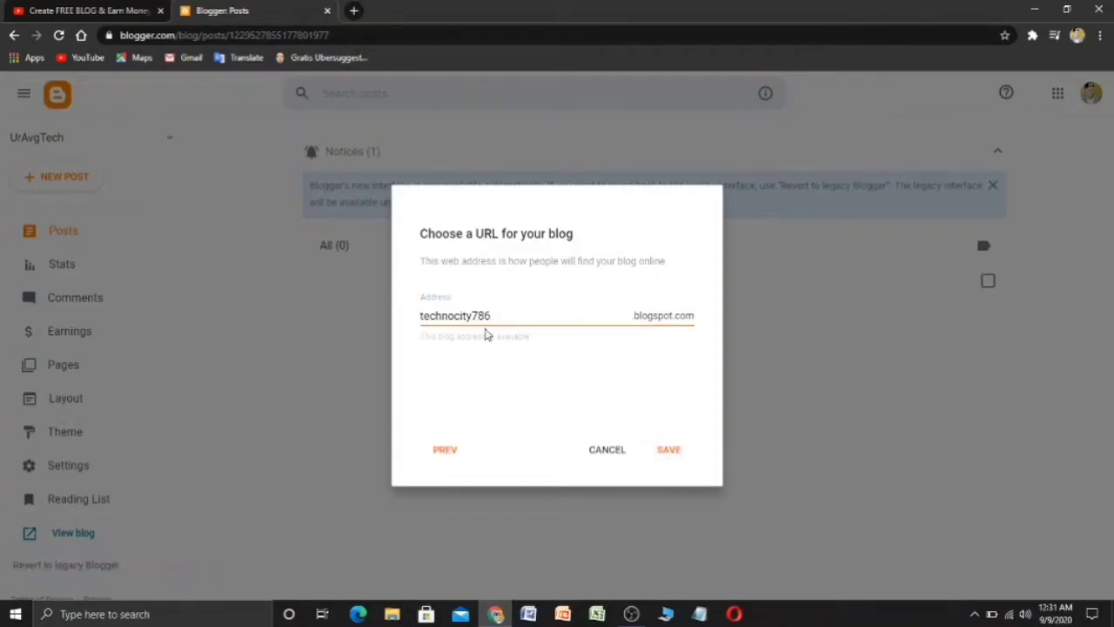
left_click(659, 449)
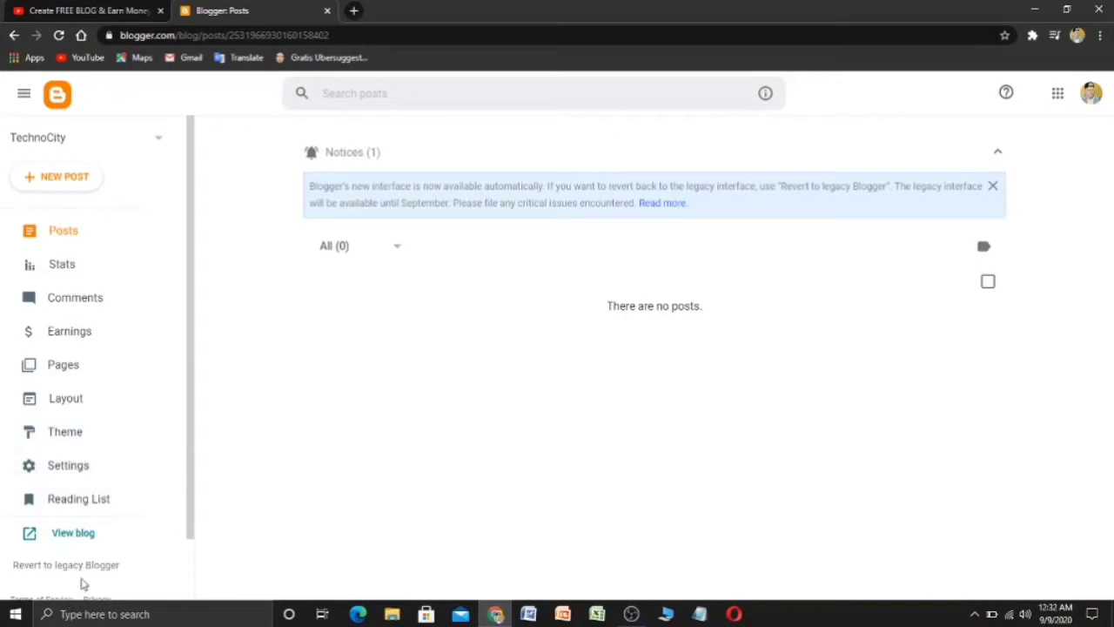
- Revert to the legacy Blogger dashboard and open the live TechnoCity blog in a new tab
left_click(93, 567)
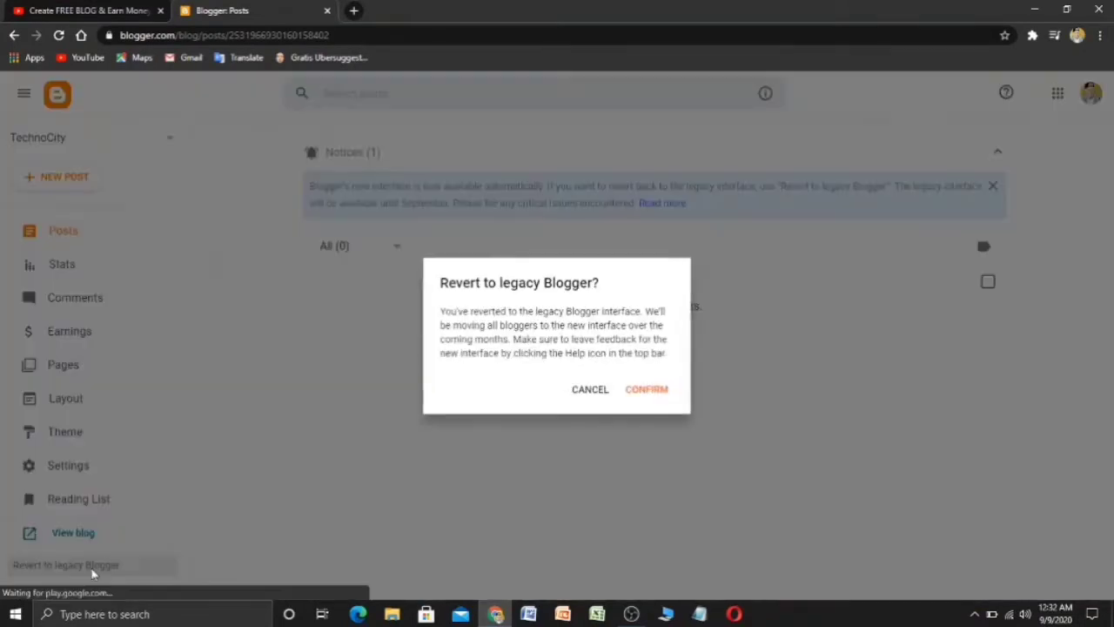
left_click(649, 390)
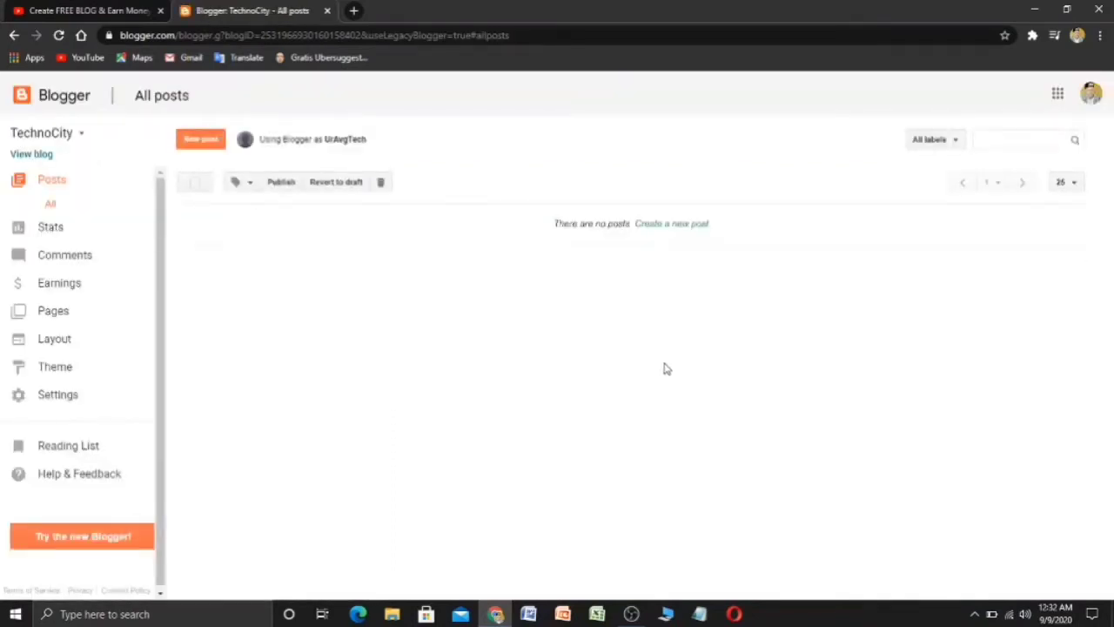
left_click(40, 157)
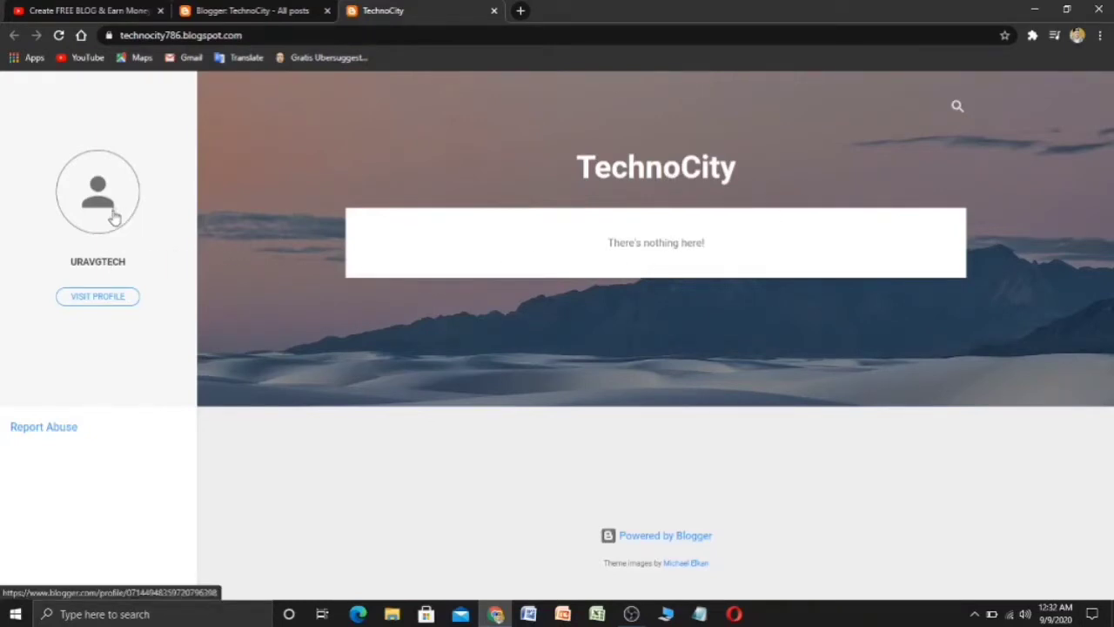
- Visit the author's profile, go back to the blog, then return to the TechnoCity dashboard tab
left_click(98, 184)
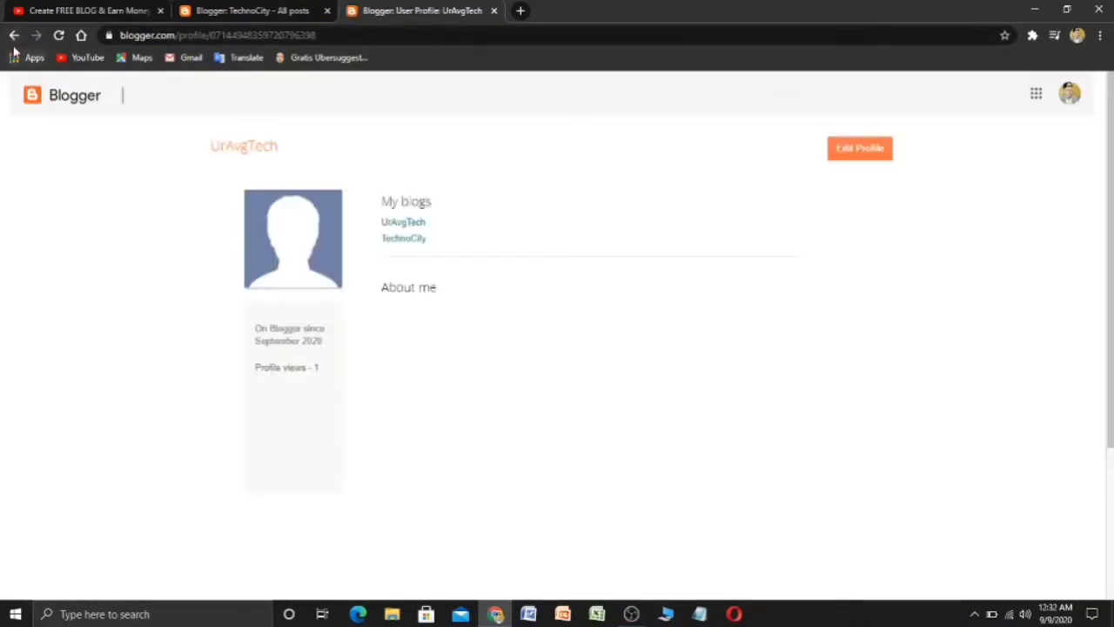
left_click(14, 35)
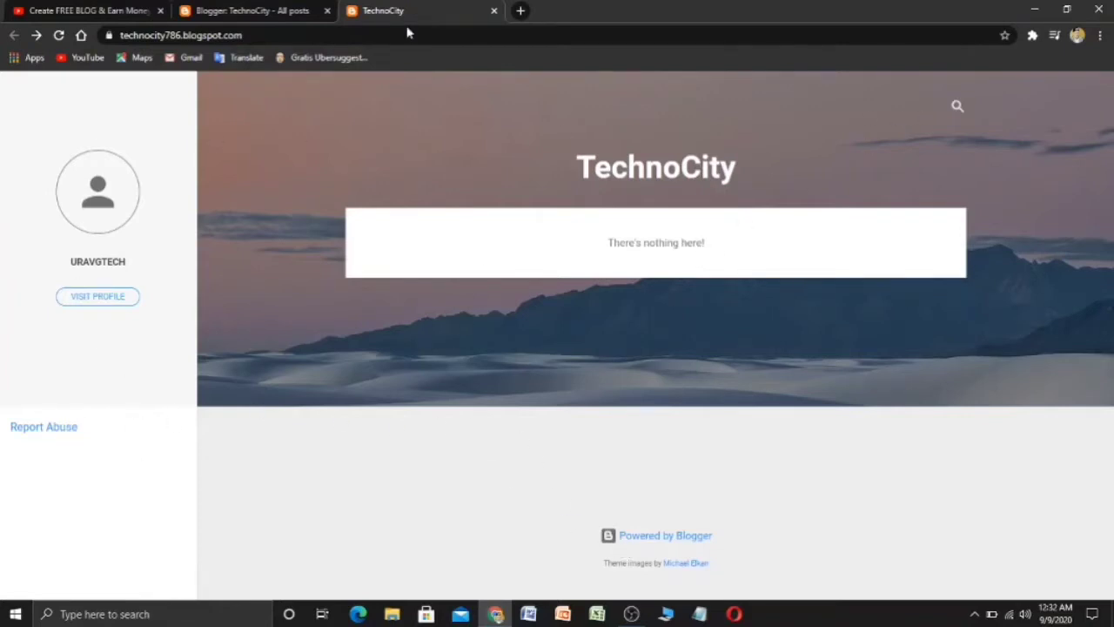
left_click(228, 10)
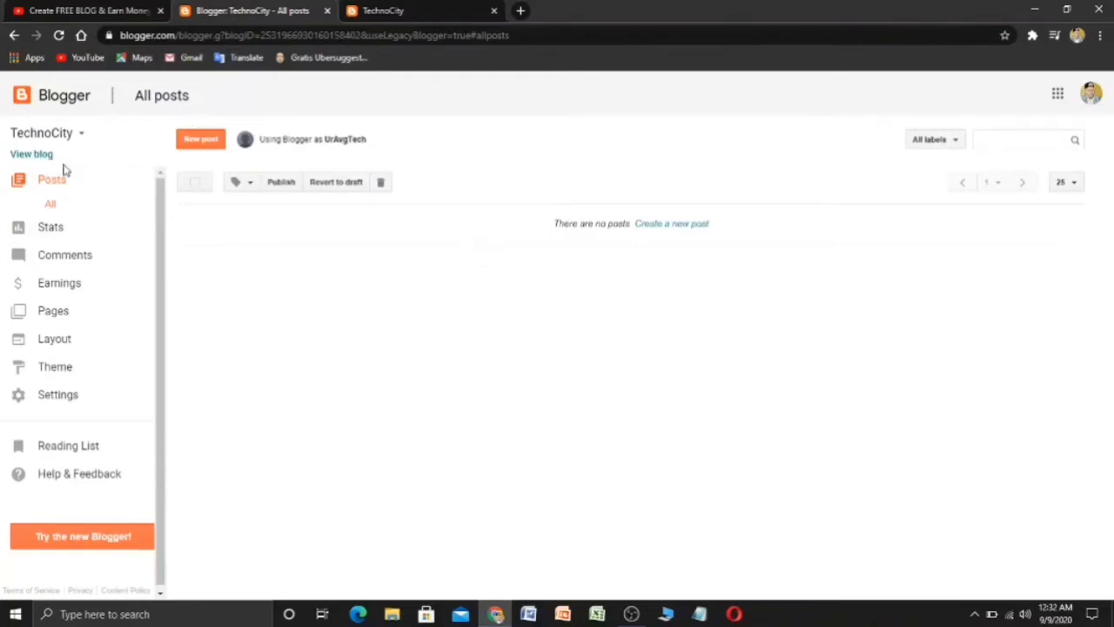
- Browse the Stats, Comments, Earnings, Pages, Layout and Theme pages, ending on Basic settings
left_click(59, 233)
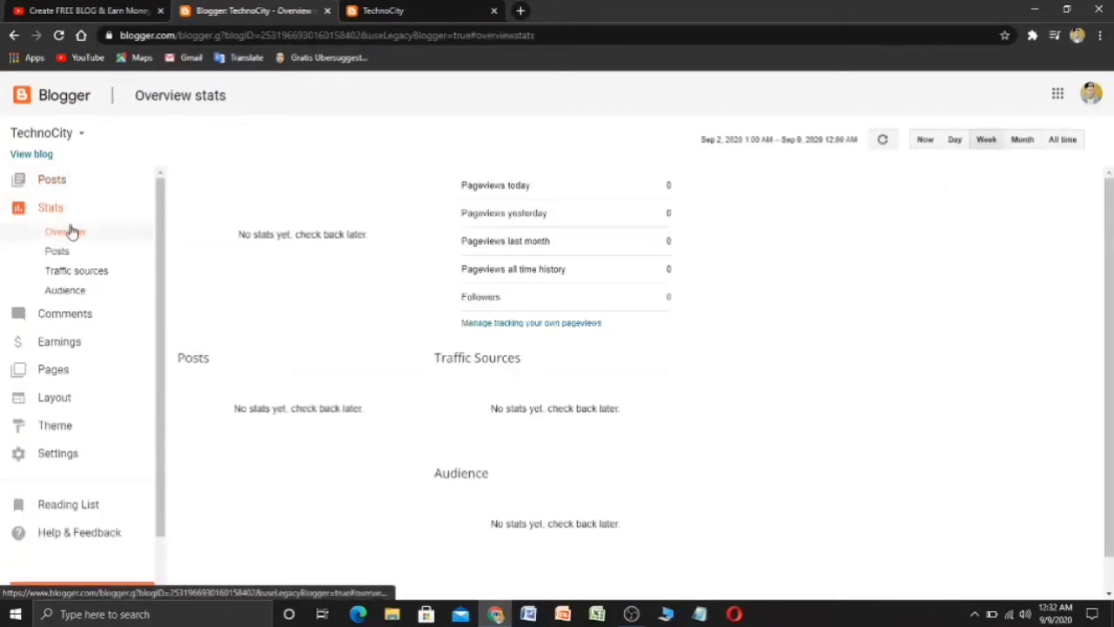
left_click(94, 318)
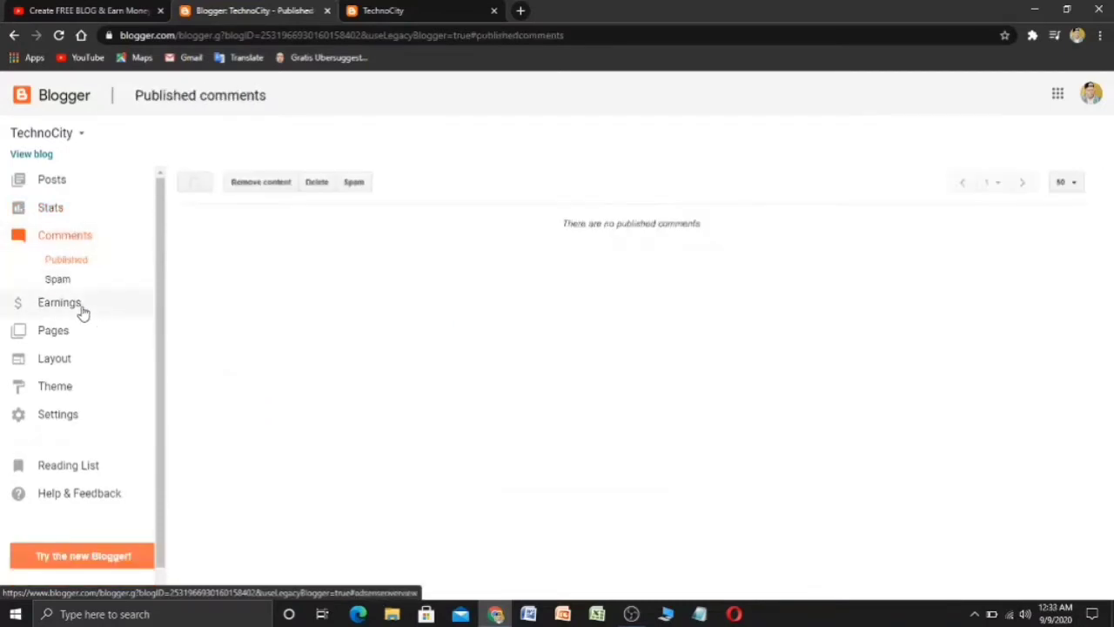
left_click(82, 305)
left_click(67, 292)
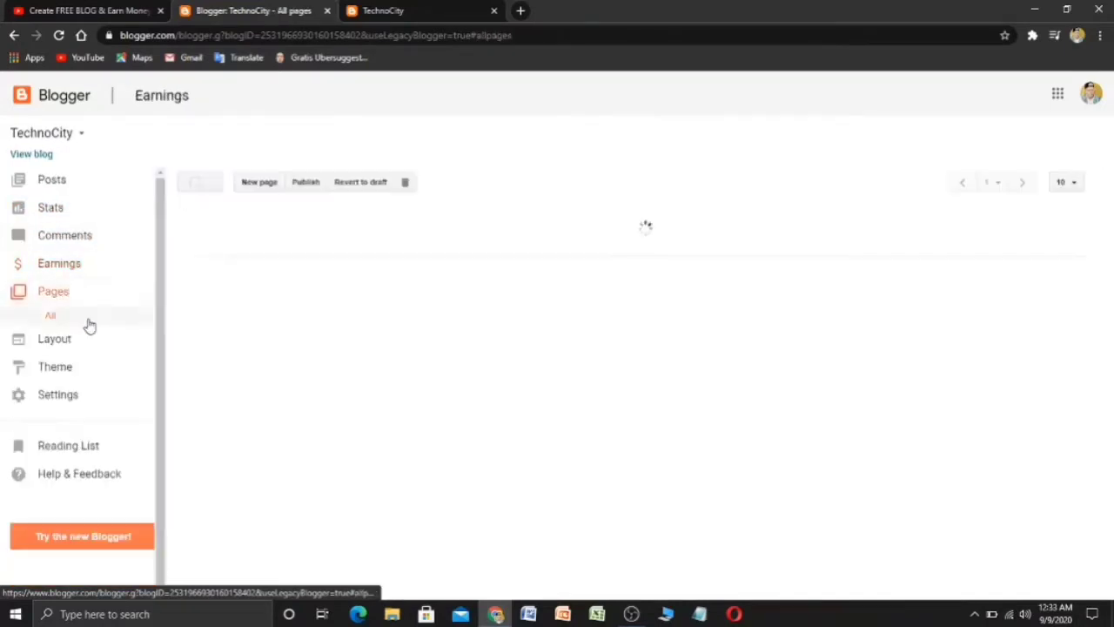
left_click(95, 350)
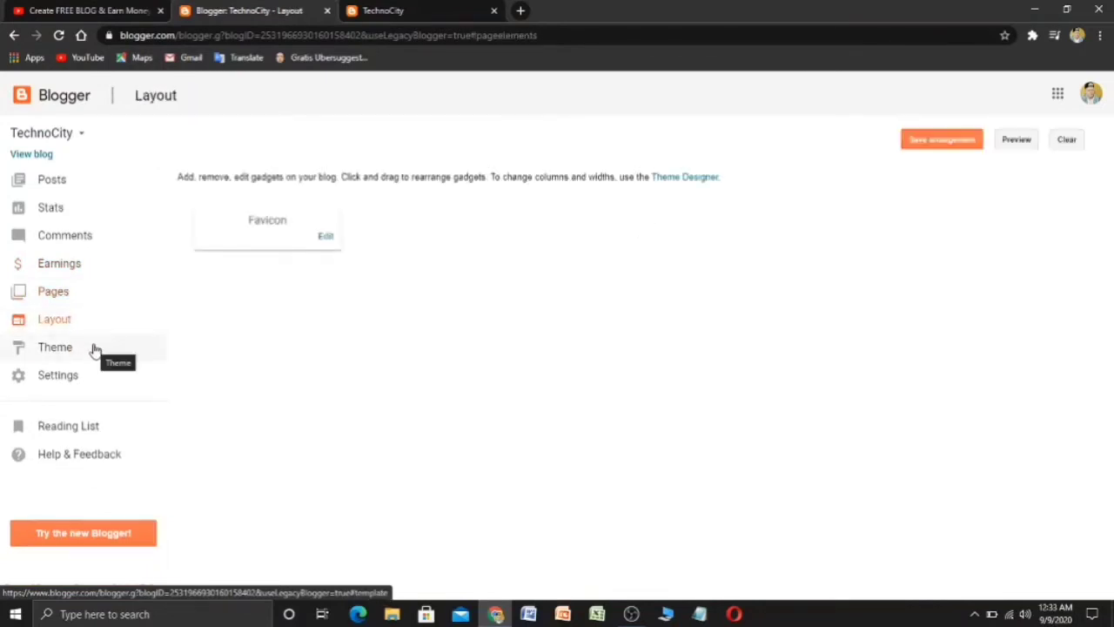
left_click(96, 350)
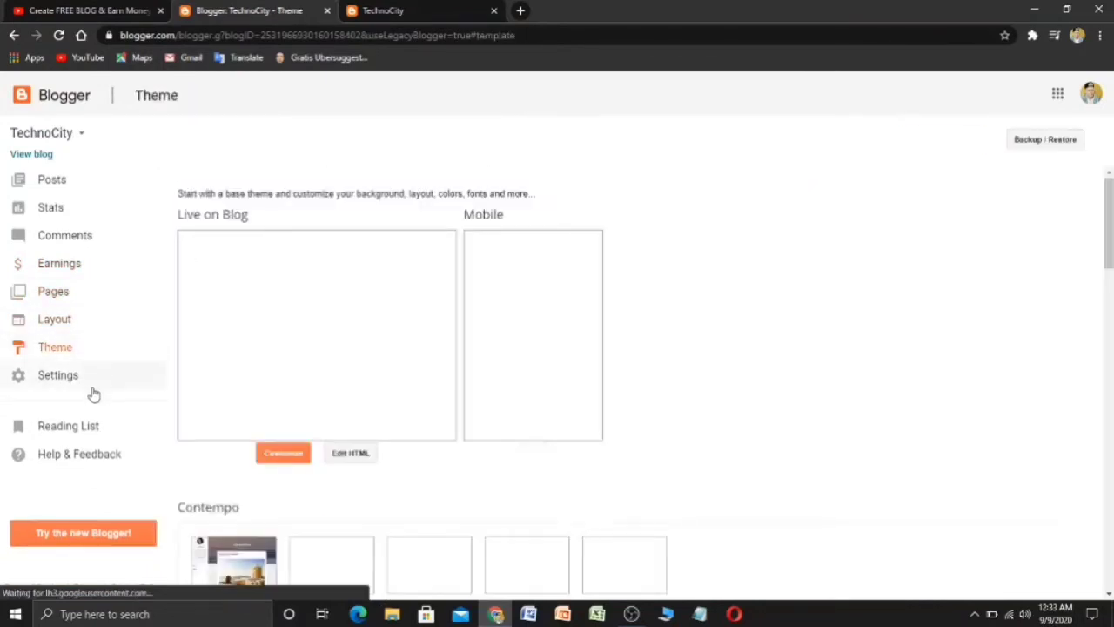
left_click(94, 391)
scroll(93, 392, "down", 2)
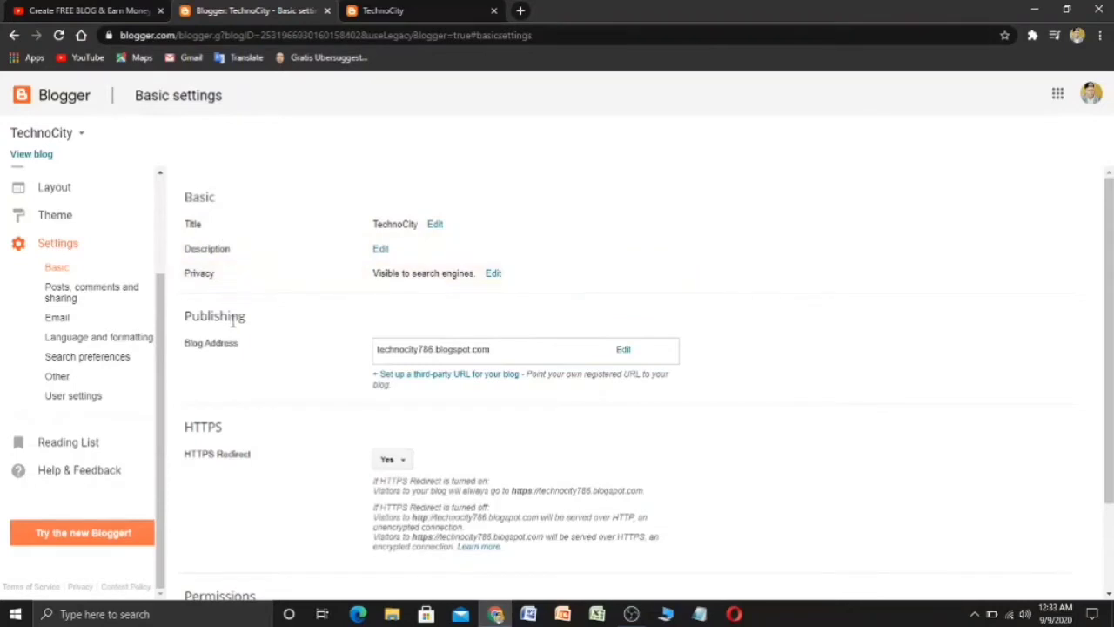
- Look through the Posts/comments, Email, Language, Search preferences, Other and User settings pages
scroll(249, 418, "down", 2)
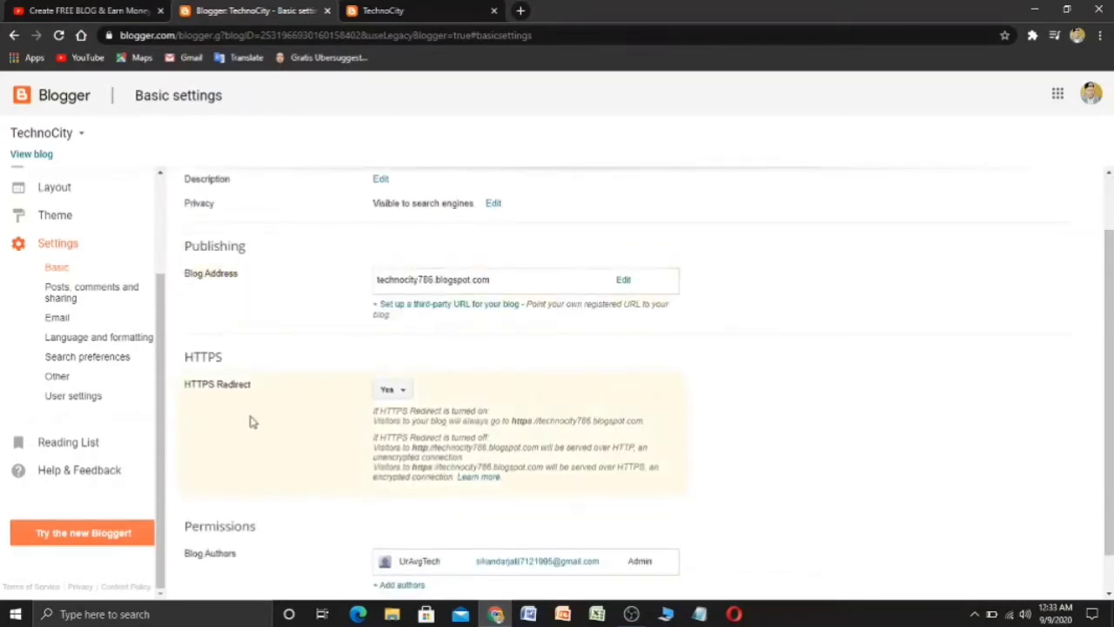
left_click(97, 299)
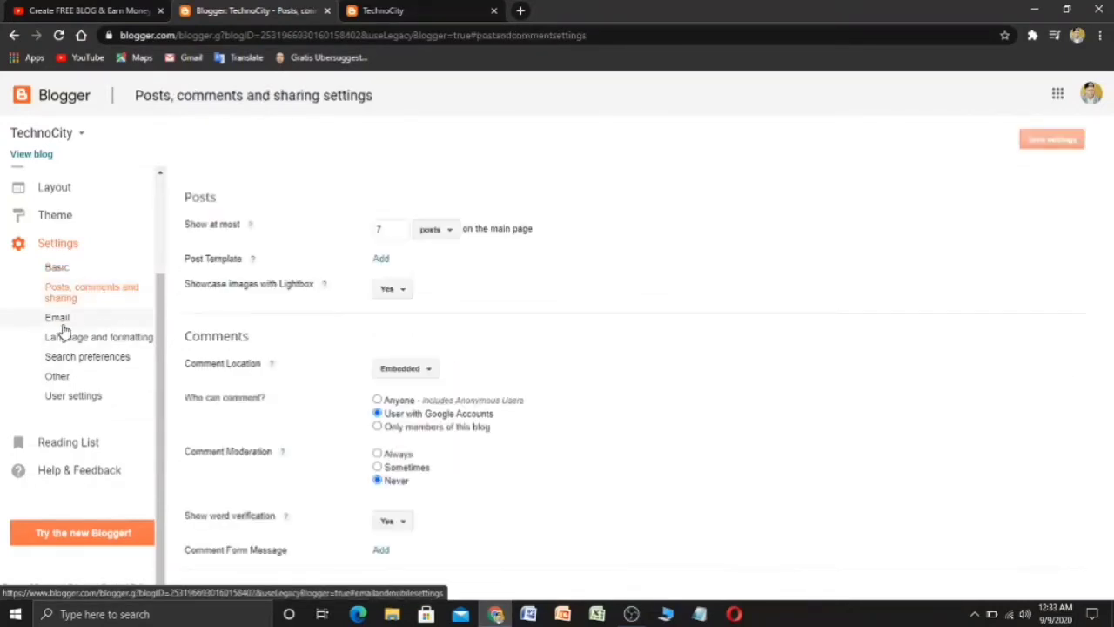
left_click(60, 320)
left_click(95, 338)
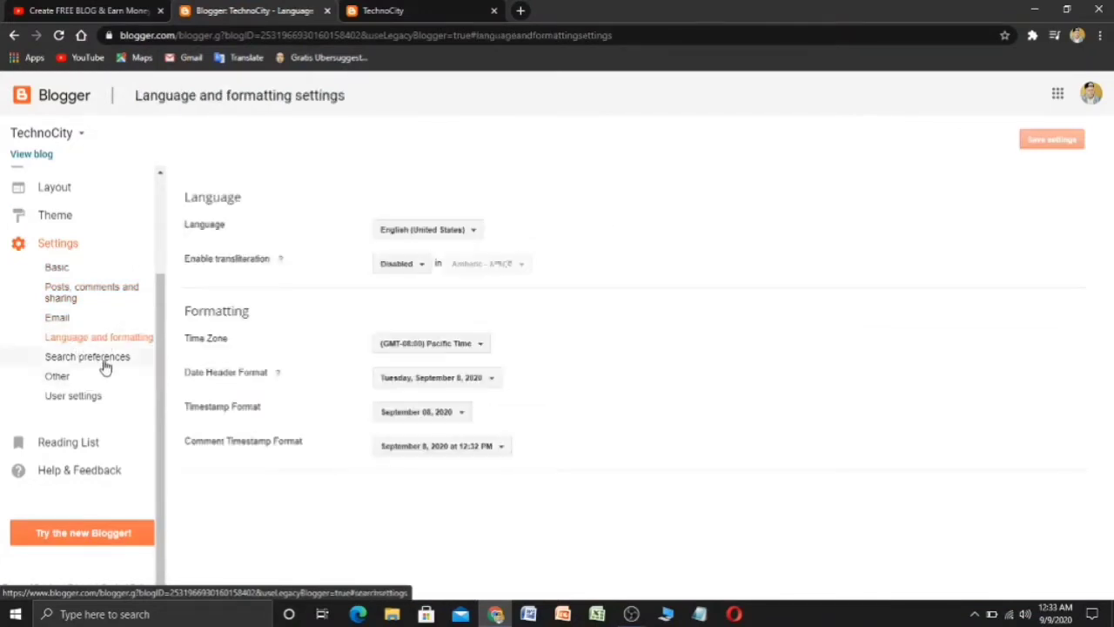
left_click(103, 361)
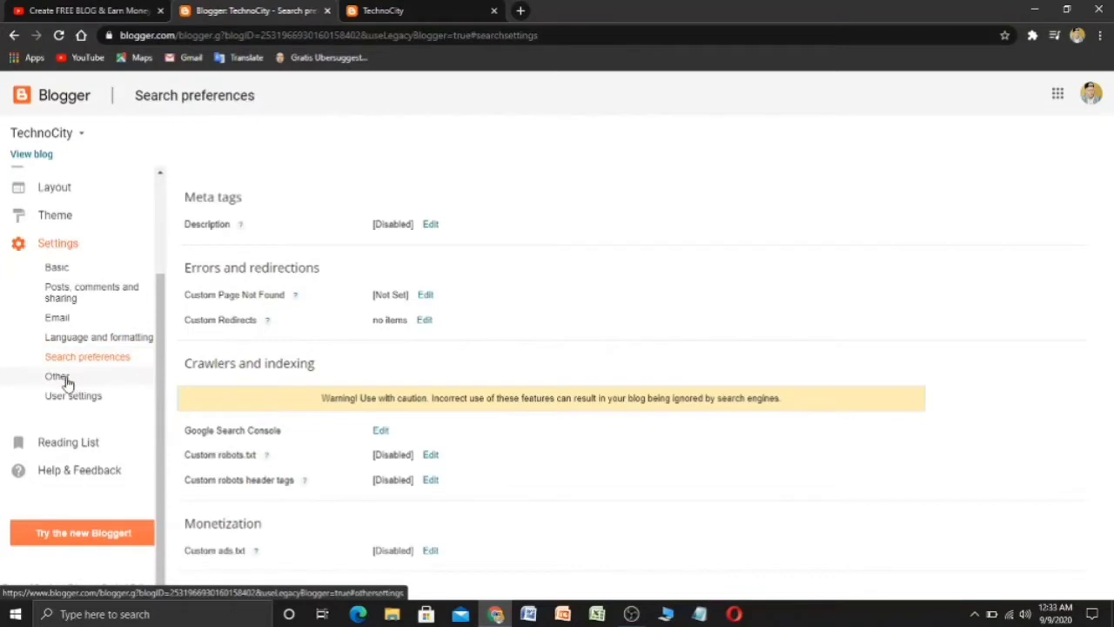
left_click(58, 376)
left_click(95, 402)
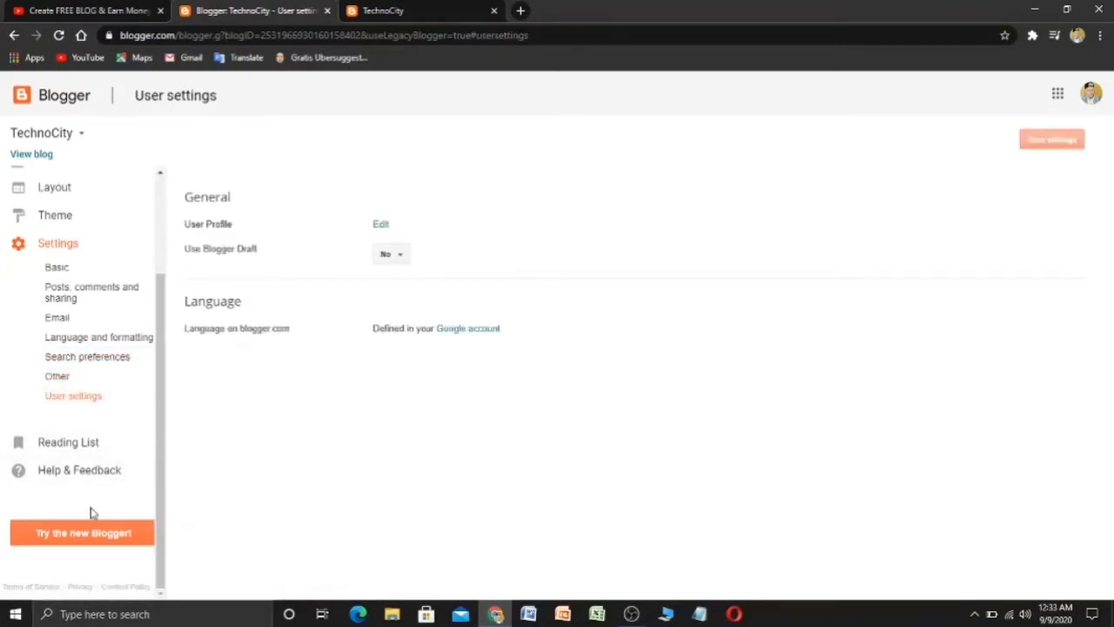
scroll(142, 495, "up", 3)
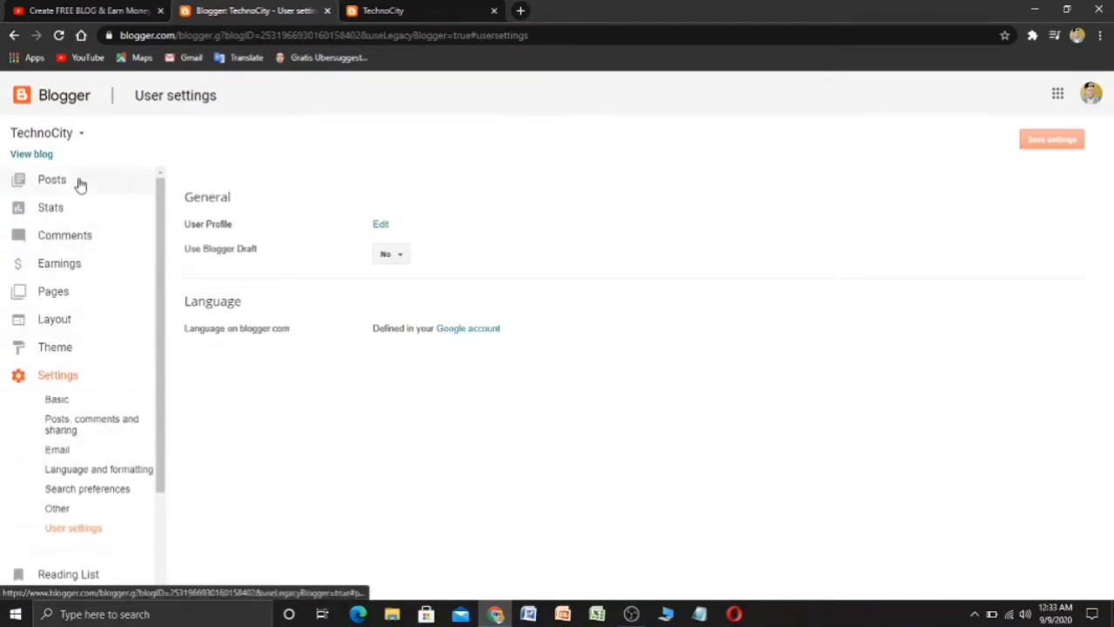
- Return to the Posts list, glance at the live blog tab, and come back to the dashboard
left_click(78, 183)
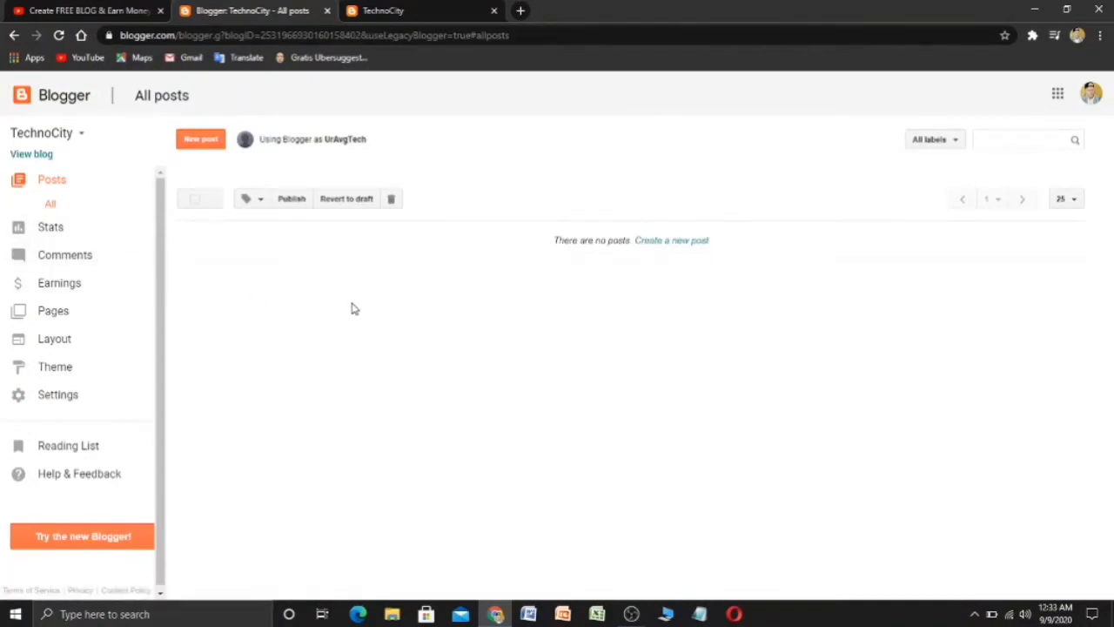
left_click(413, 8)
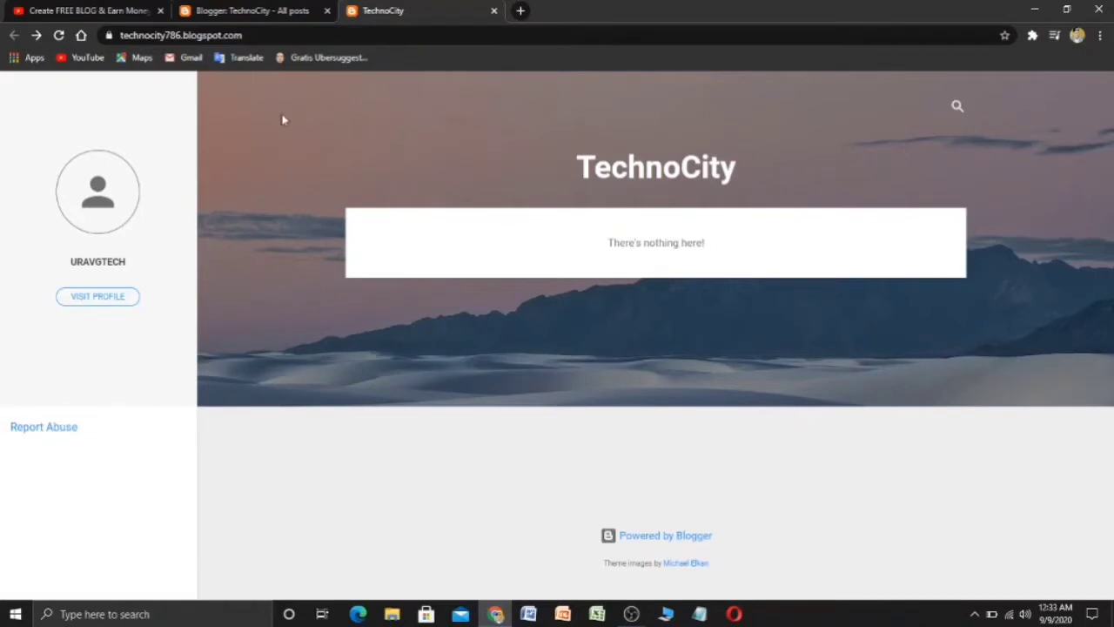
left_click(296, 10)
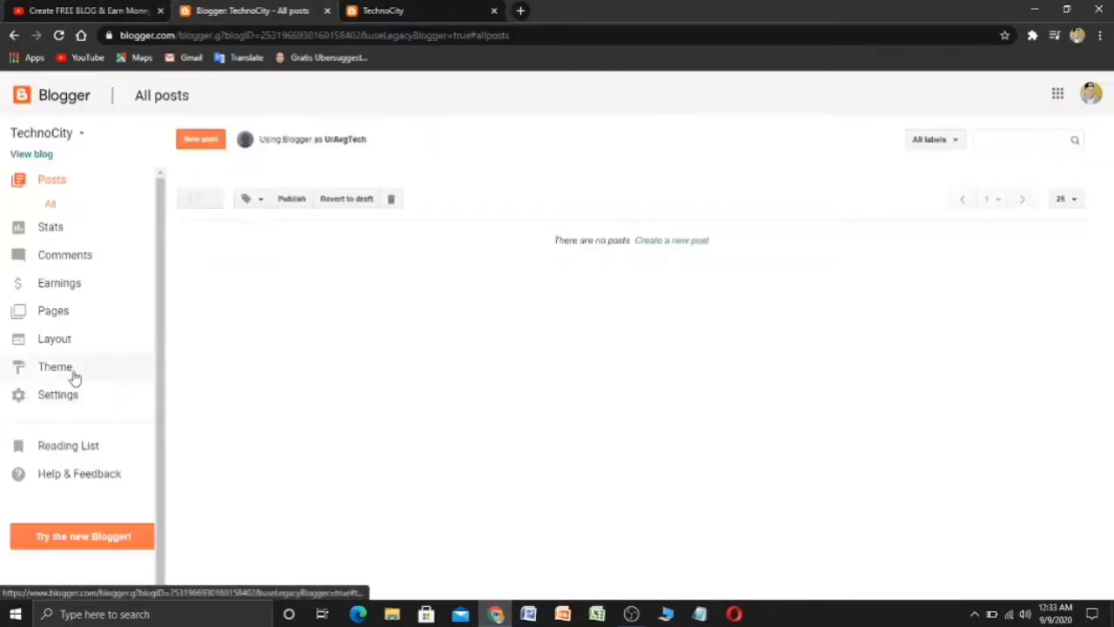
- Scroll through the theme gallery's families and back up to Contempo and Soho
left_click(75, 376)
scroll(369, 492, "down", 4)
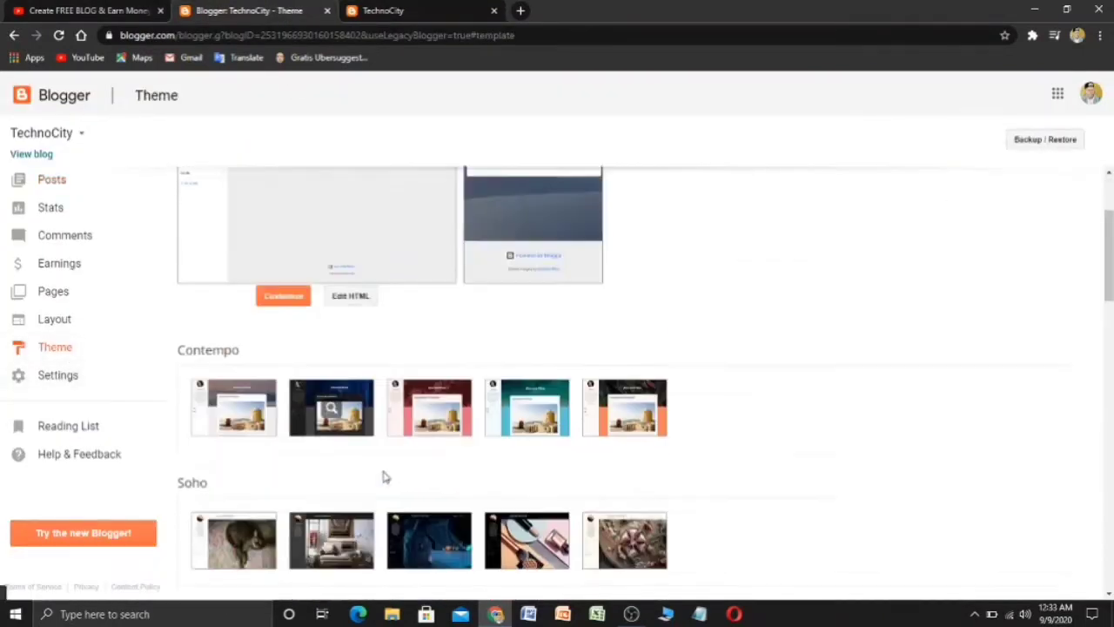
scroll(321, 381, "down", 1)
scroll(321, 380, "down", 1)
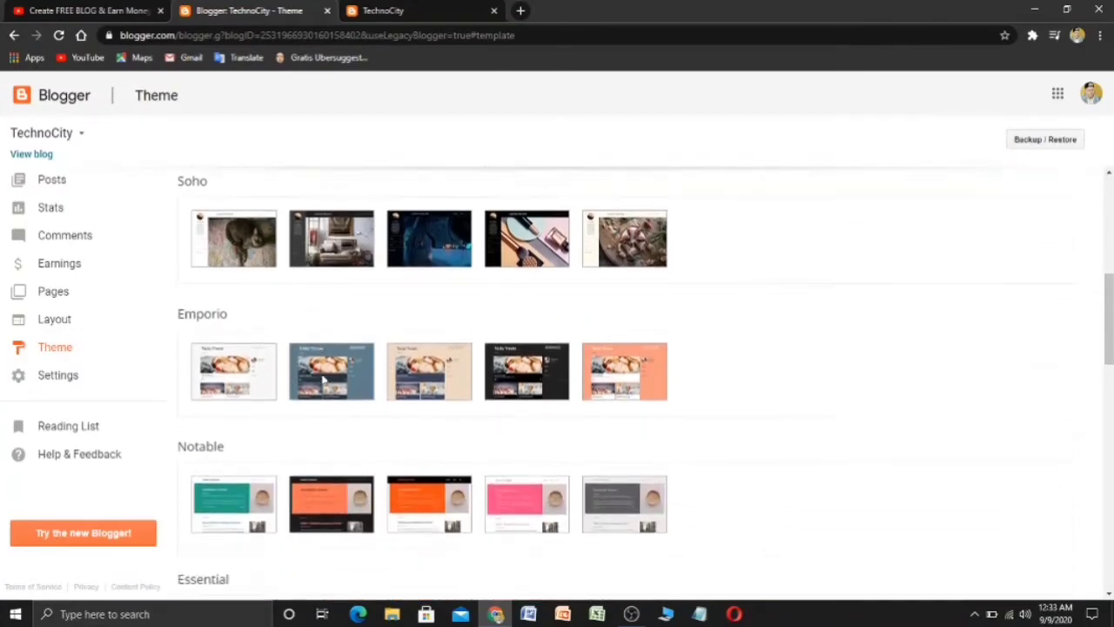
scroll(321, 378, "up", 2)
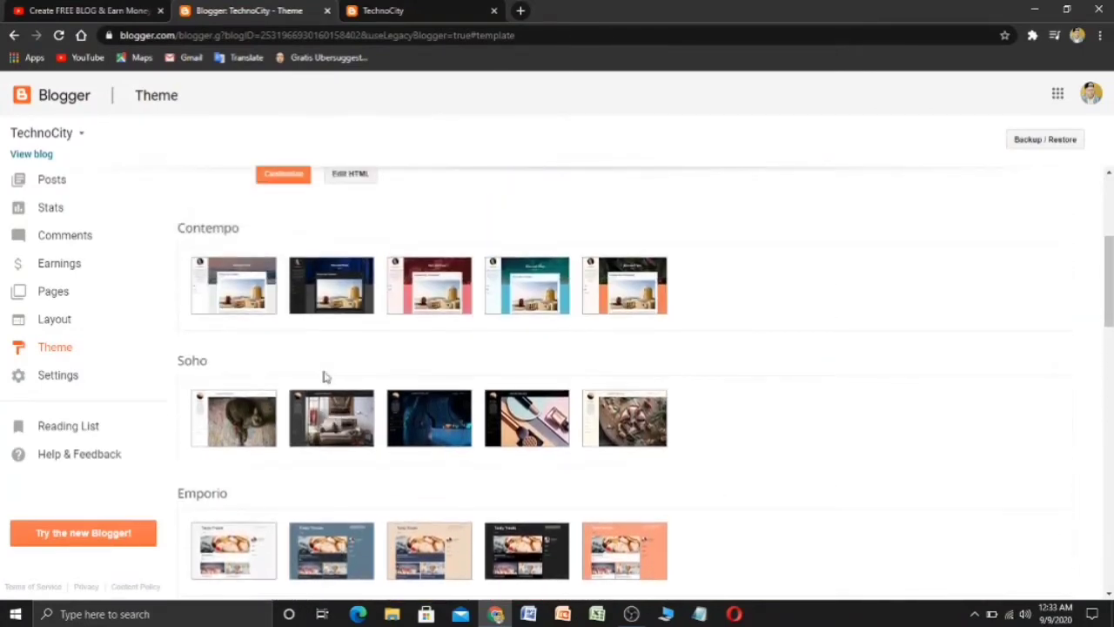
scroll(323, 376, "down", 1)
scroll(318, 374, "down", 1)
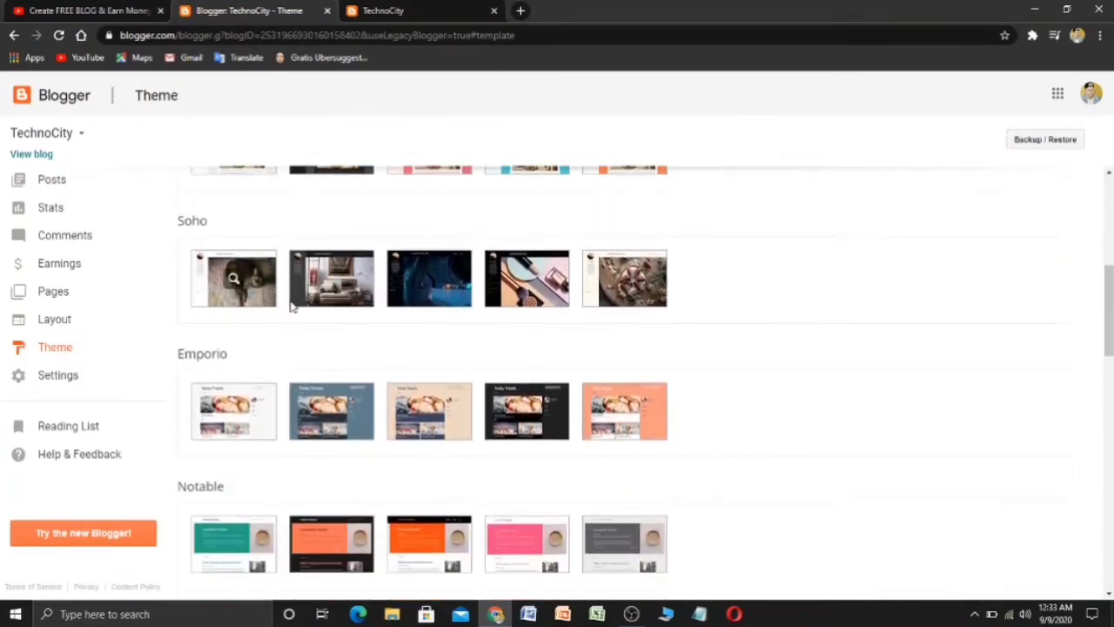
scroll(400, 341, "down", 2)
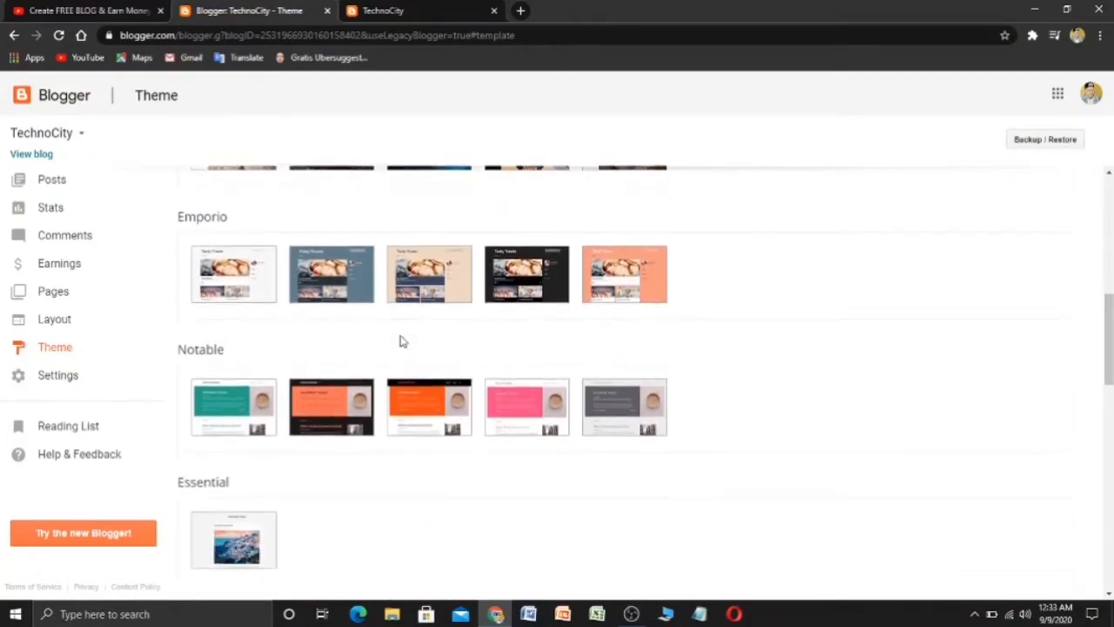
scroll(400, 340, "down", 1)
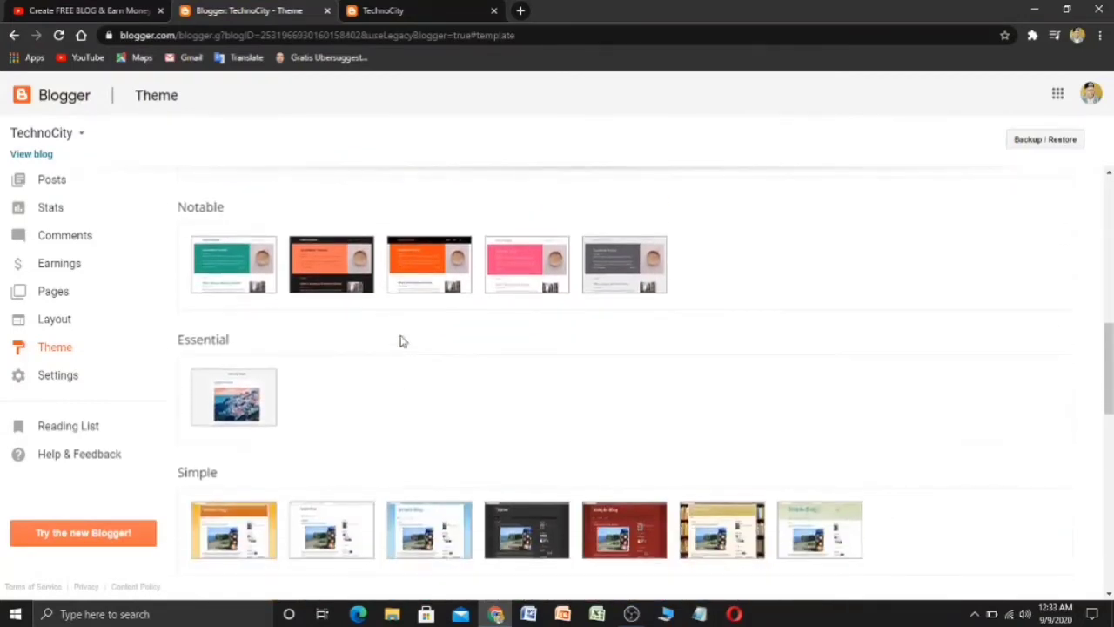
scroll(401, 340, "down", 1)
scroll(400, 340, "down", 2)
scroll(401, 340, "down", 5)
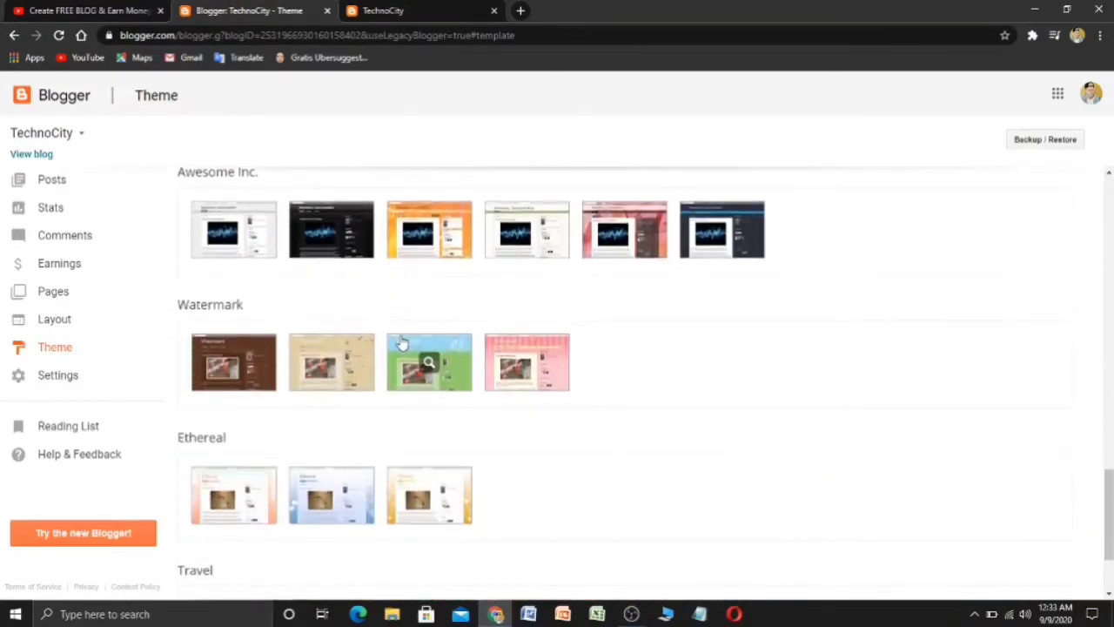
scroll(400, 342, "down", 1)
scroll(397, 345, "up", 1)
scroll(398, 346, "down", 2)
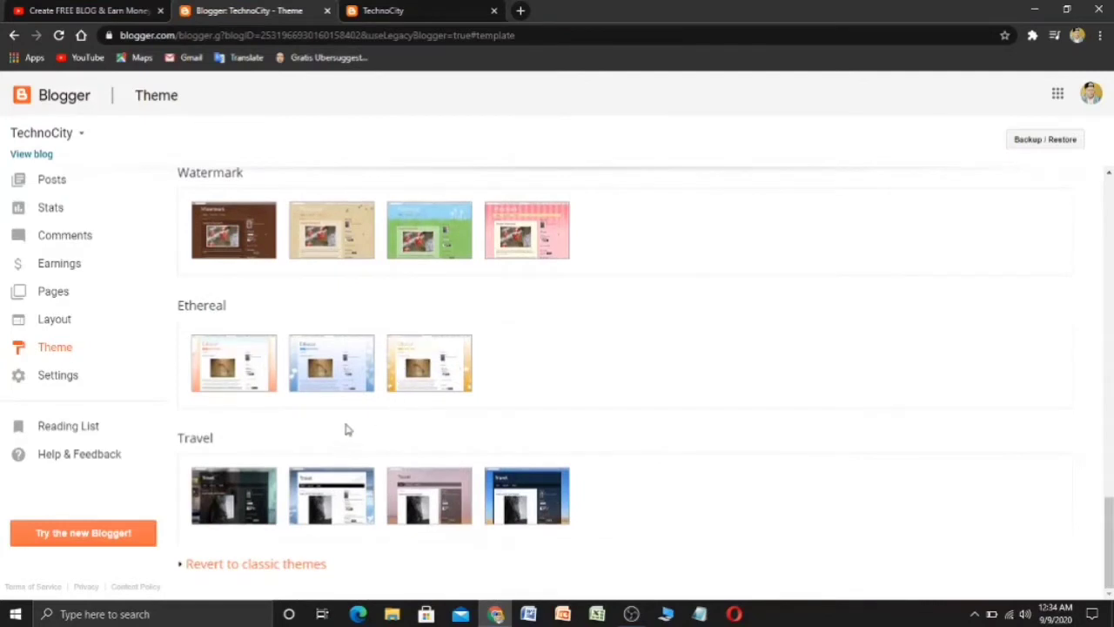
scroll(346, 430, "up", 6)
scroll(346, 429, "up", 3)
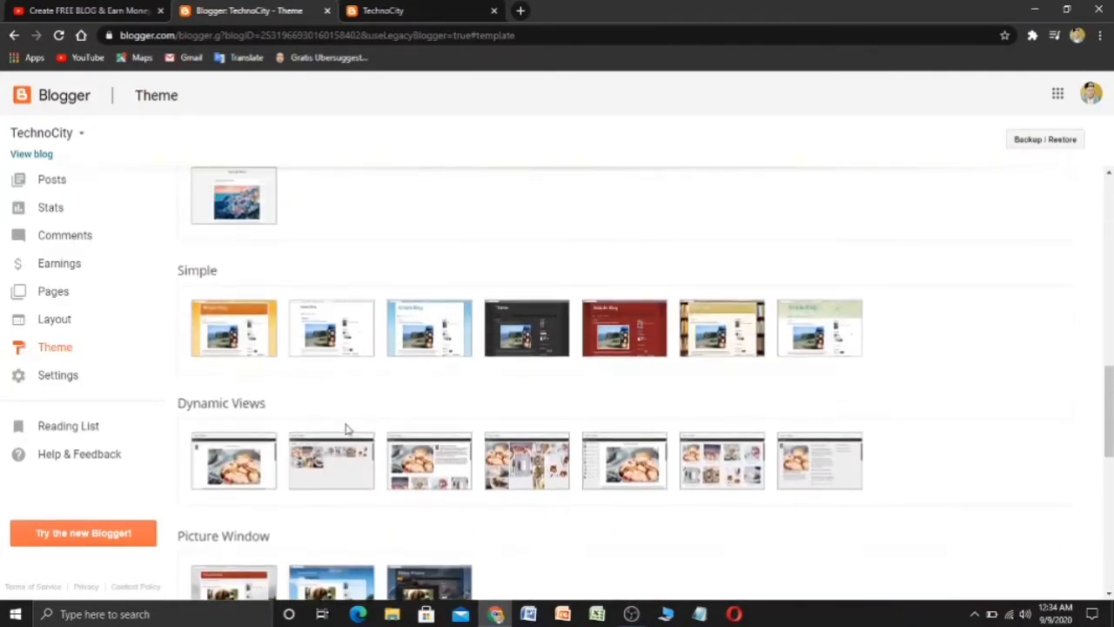
scroll(358, 430, "up", 3)
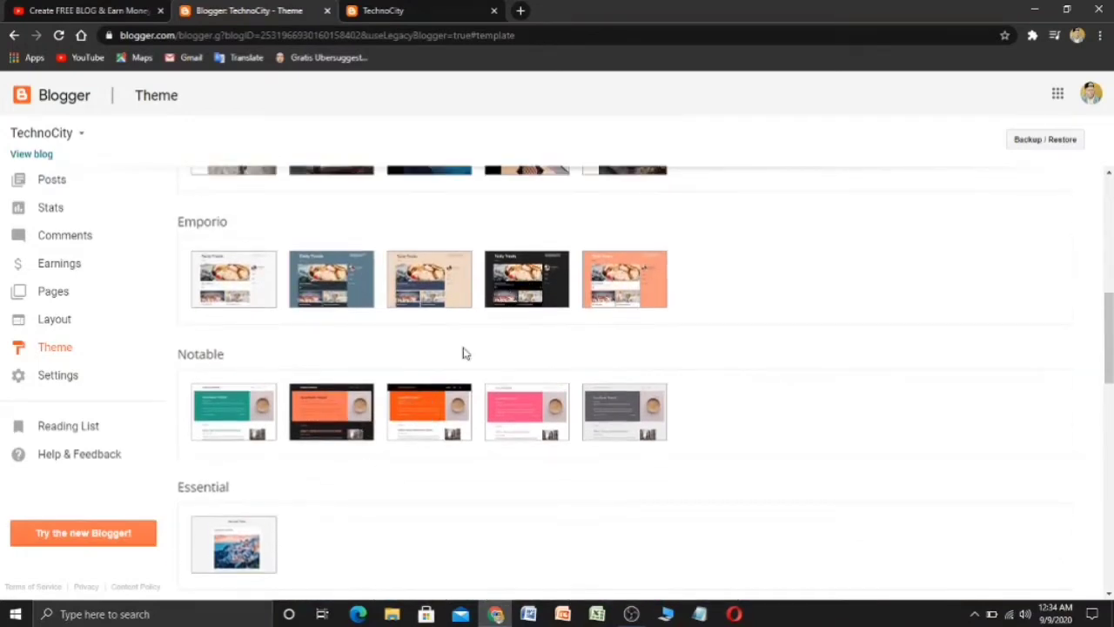
scroll(427, 405, "up", 3)
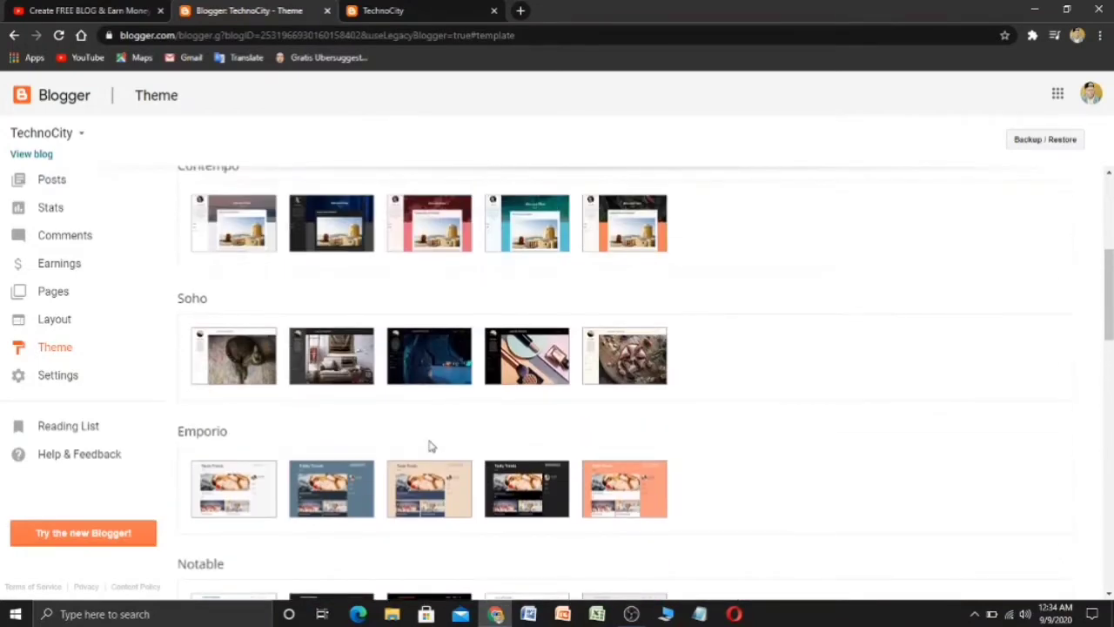
- Preview and apply the dark blue forest Soho theme to TechnoCity
mouse_move(366, 385)
left_click(347, 252)
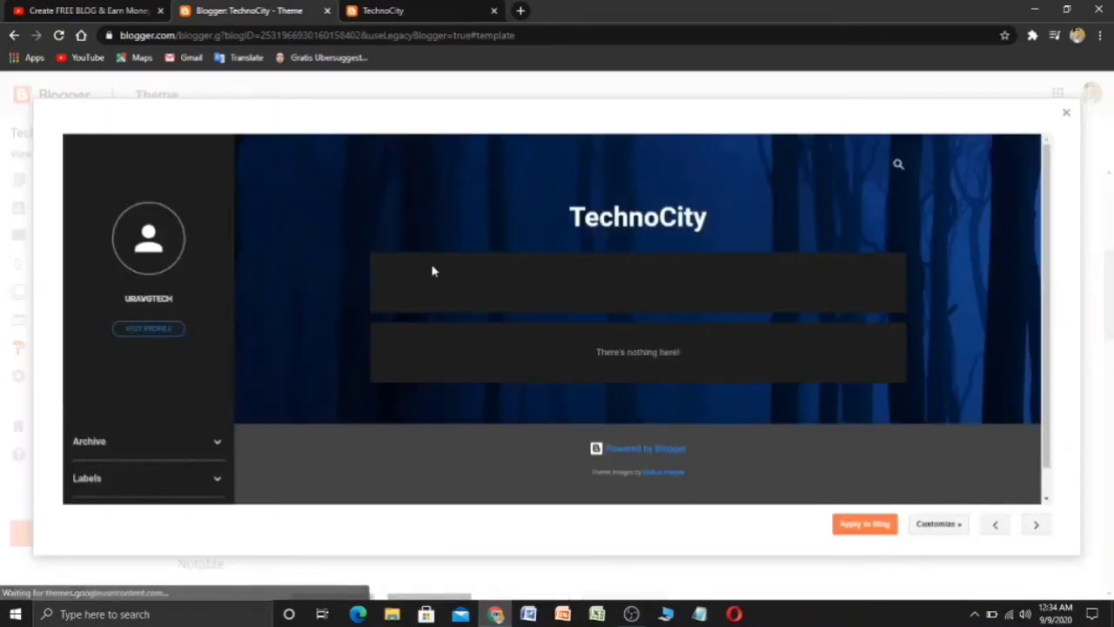
left_click(865, 527)
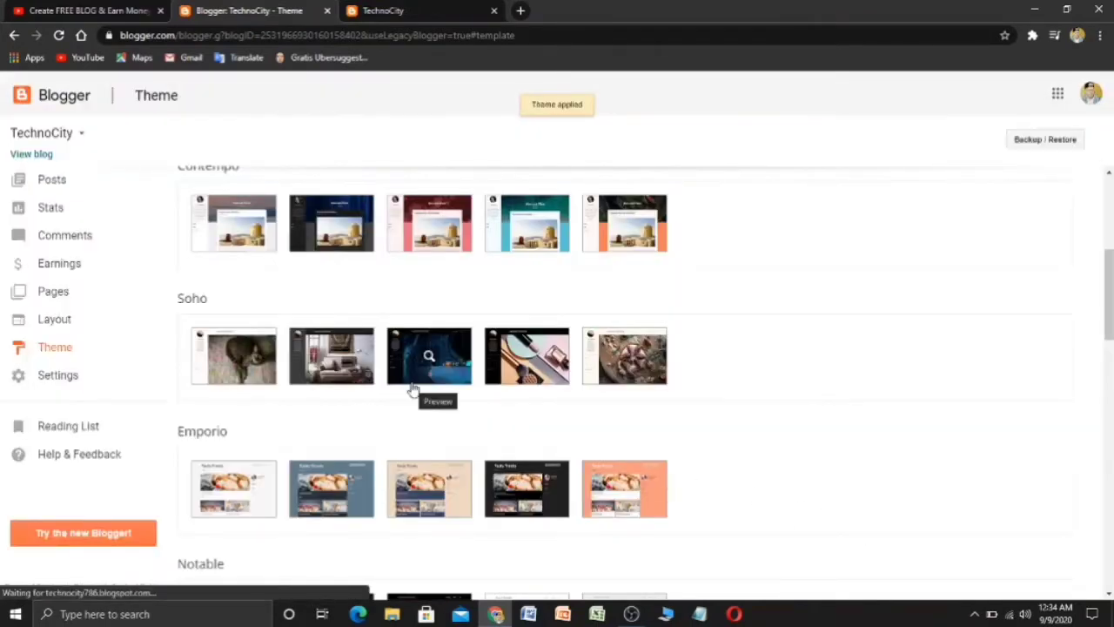
scroll(413, 389, "up", 2)
- Reload the live blog to confirm the new theme, then return to the theme page
left_click(423, 11)
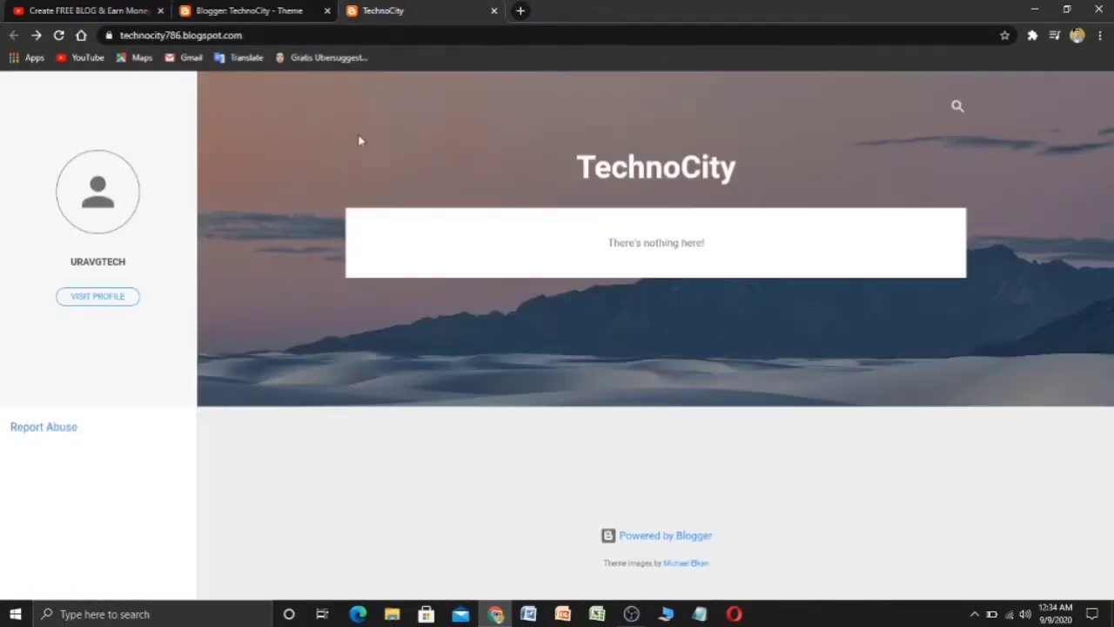
left_click(59, 35)
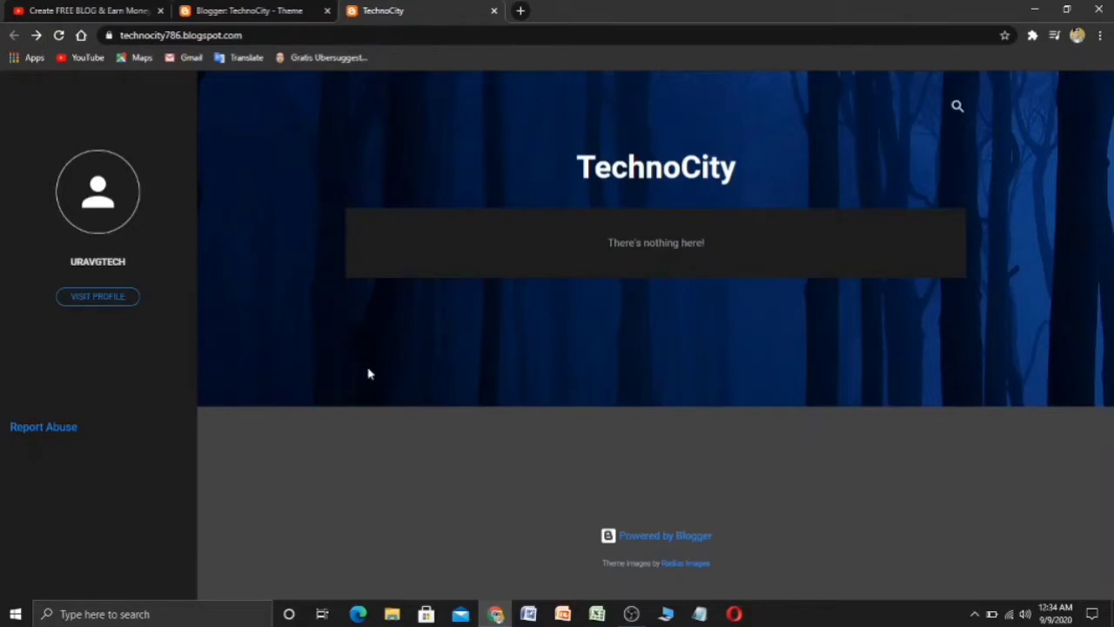
left_click(235, 7)
scroll(348, 304, "up", 2)
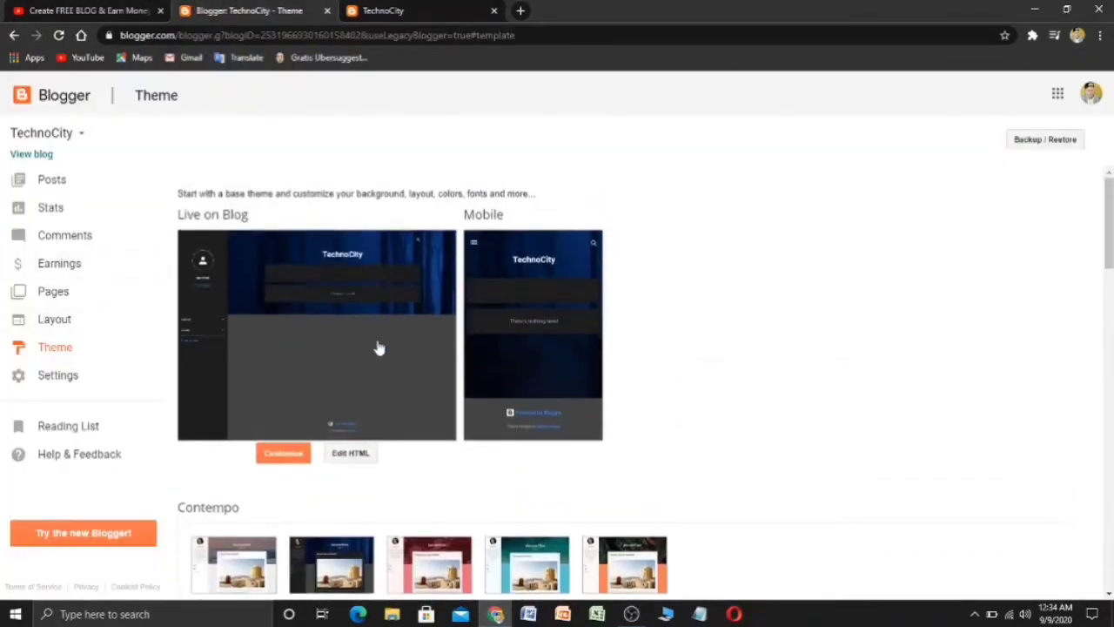
left_click(364, 454)
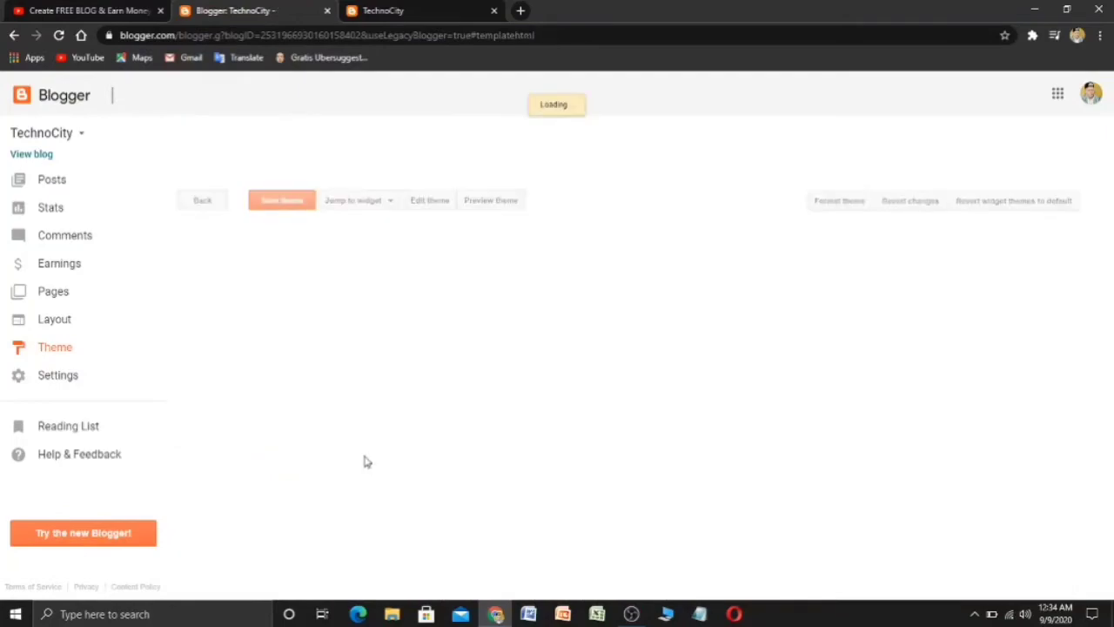
scroll(357, 470, "down", 5)
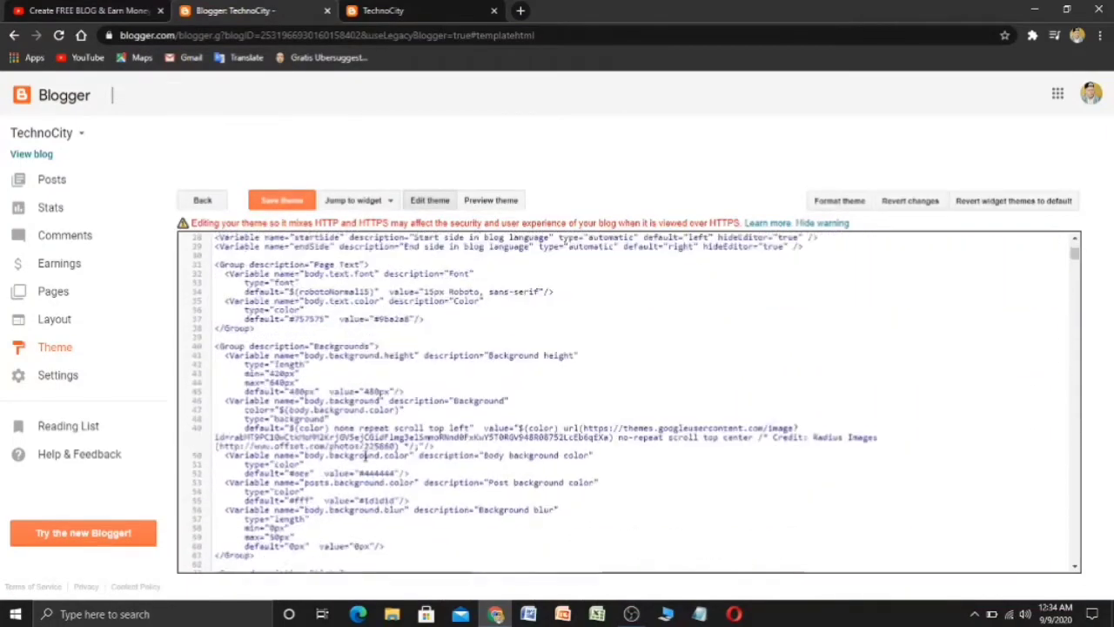
scroll(350, 472, "down", 2)
scroll(357, 473, "up", 5)
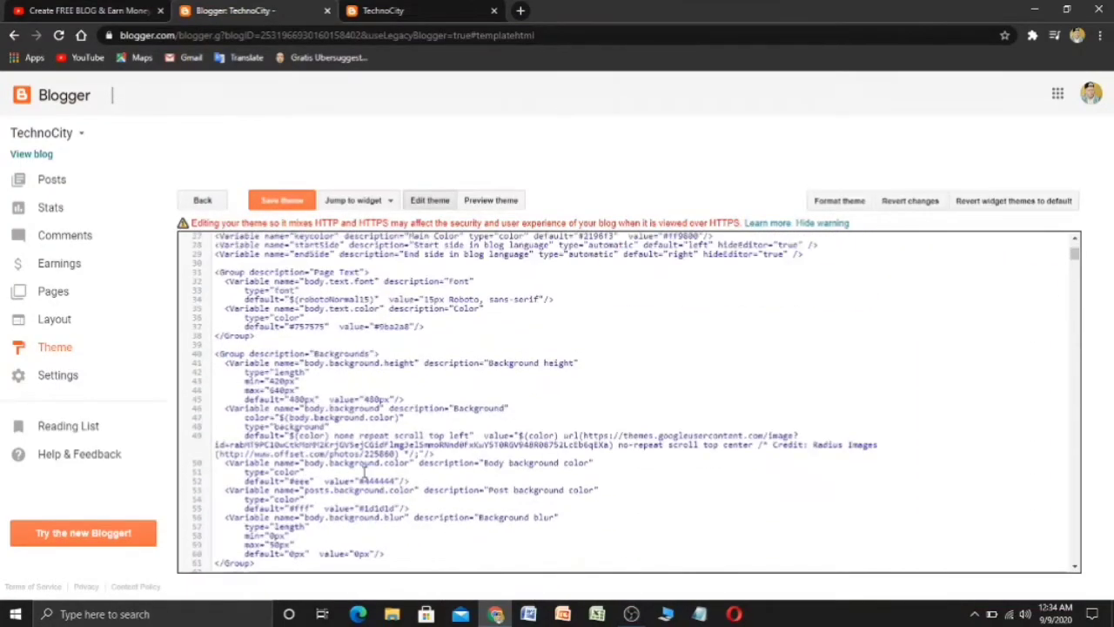
scroll(366, 472, "up", 10)
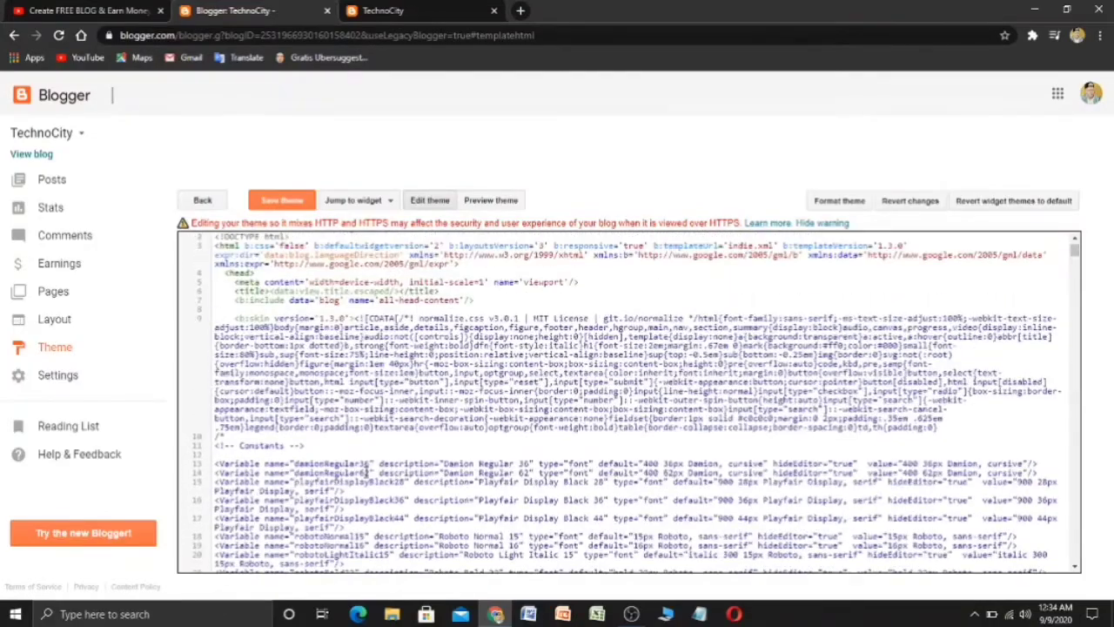
scroll(366, 473, "up", 1)
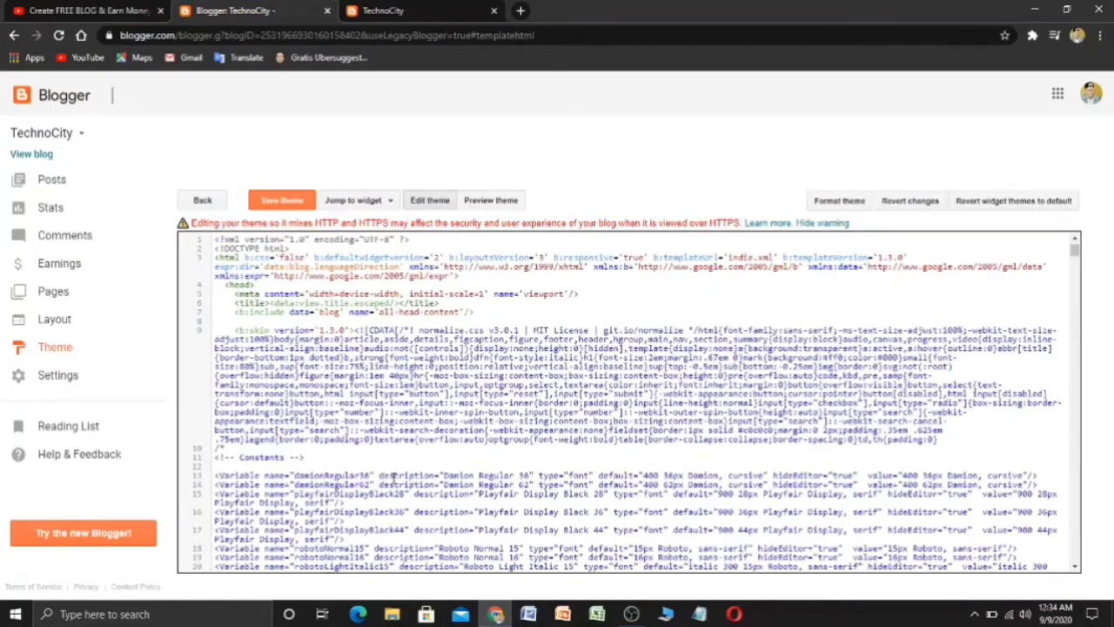
left_click(201, 202)
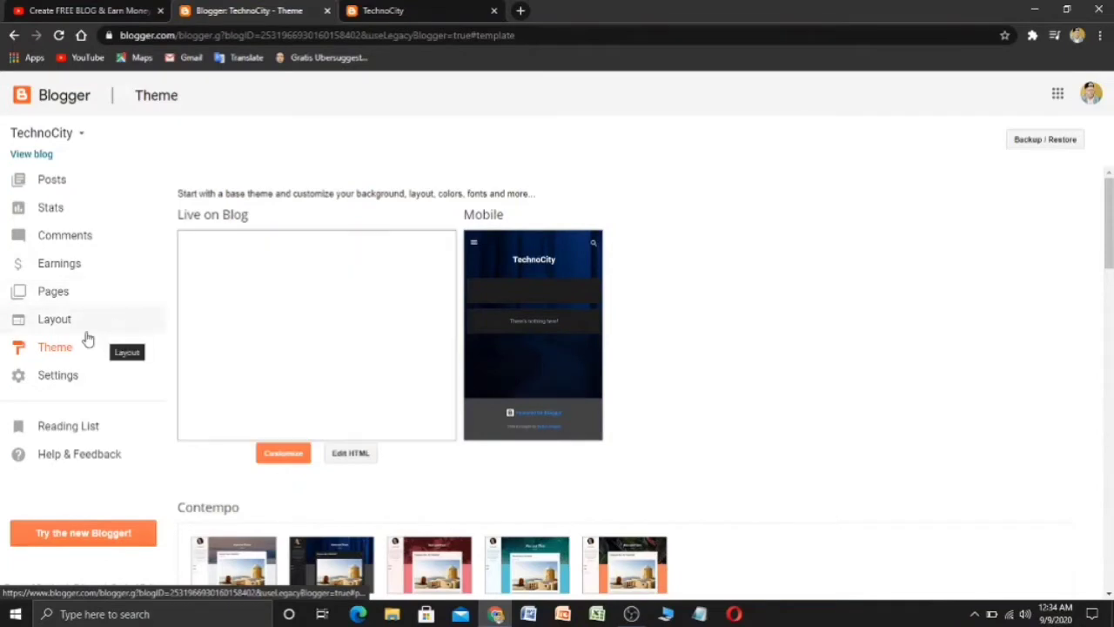
- Edit the Basic settings description to 'This is a tech blog where you gonna find information about latest technology and other stuff.'
left_click(87, 389)
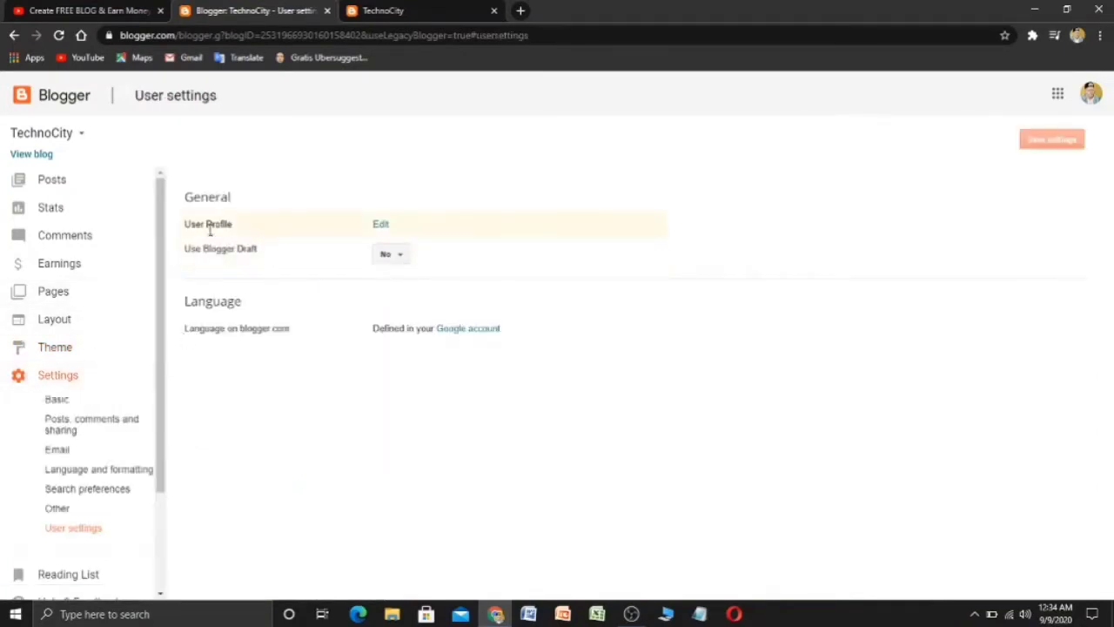
left_click(57, 402)
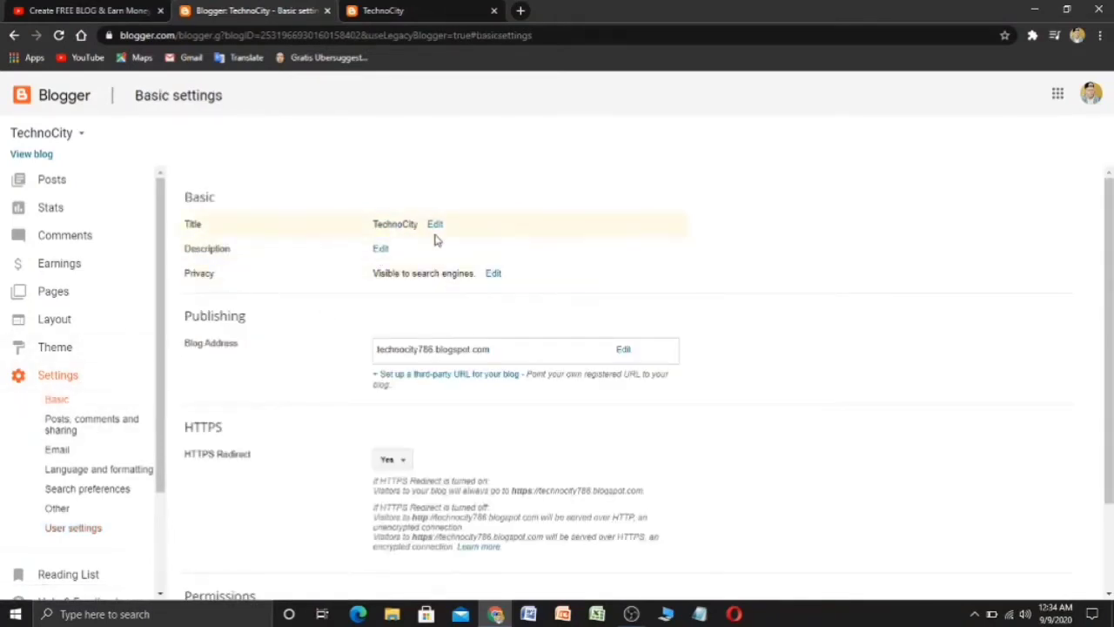
left_click(381, 250)
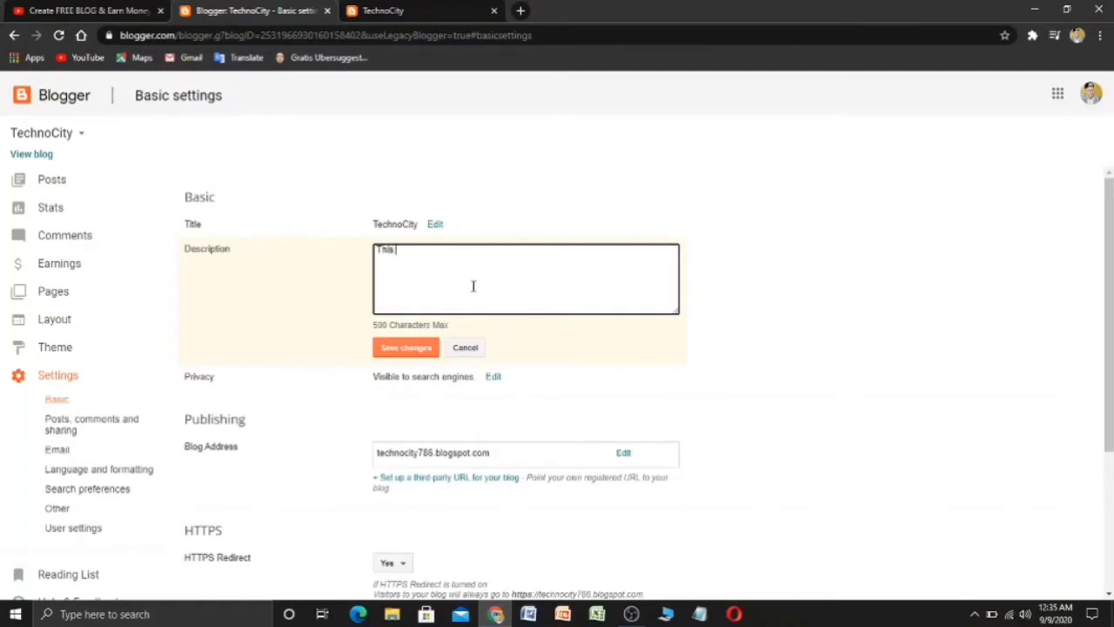
type("is a tech blog where you ")
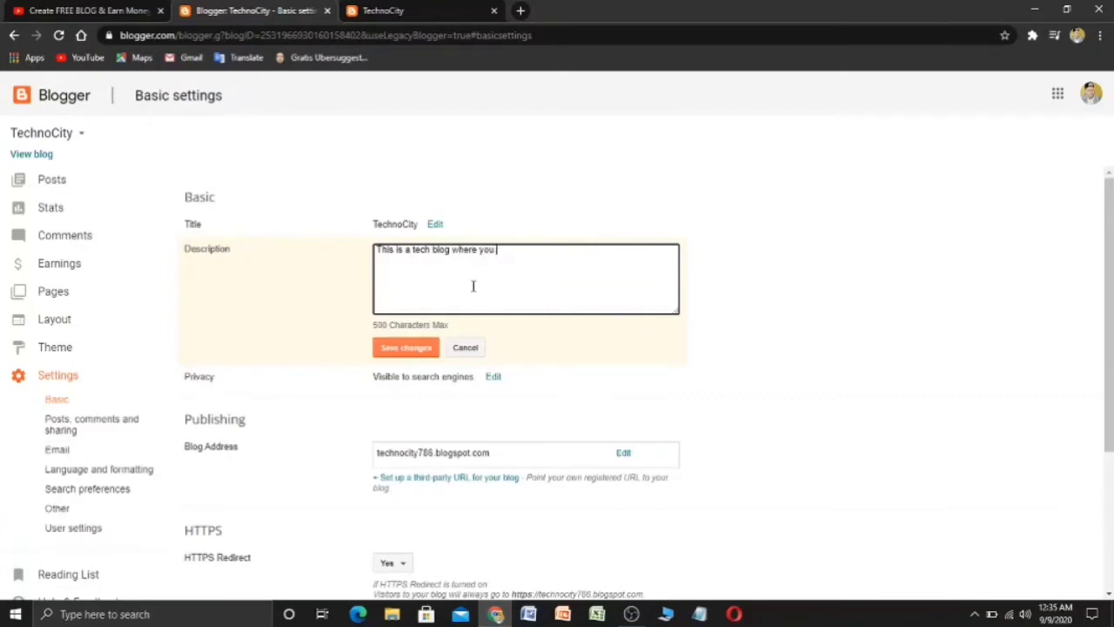
type("bgonna find")
type("informatio")
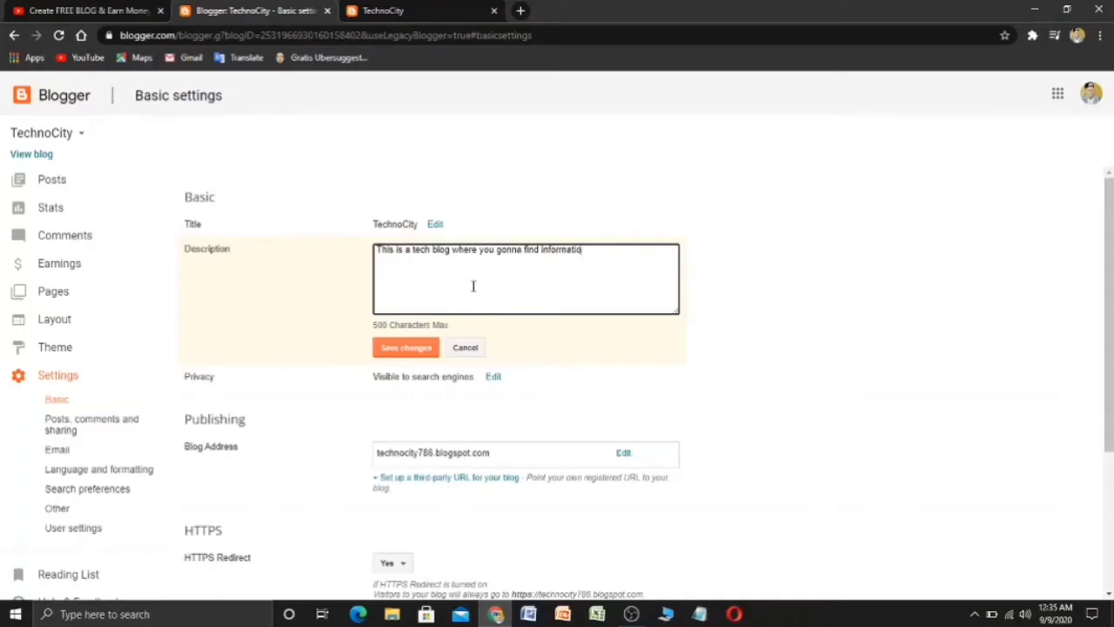
type("n about latest technology")
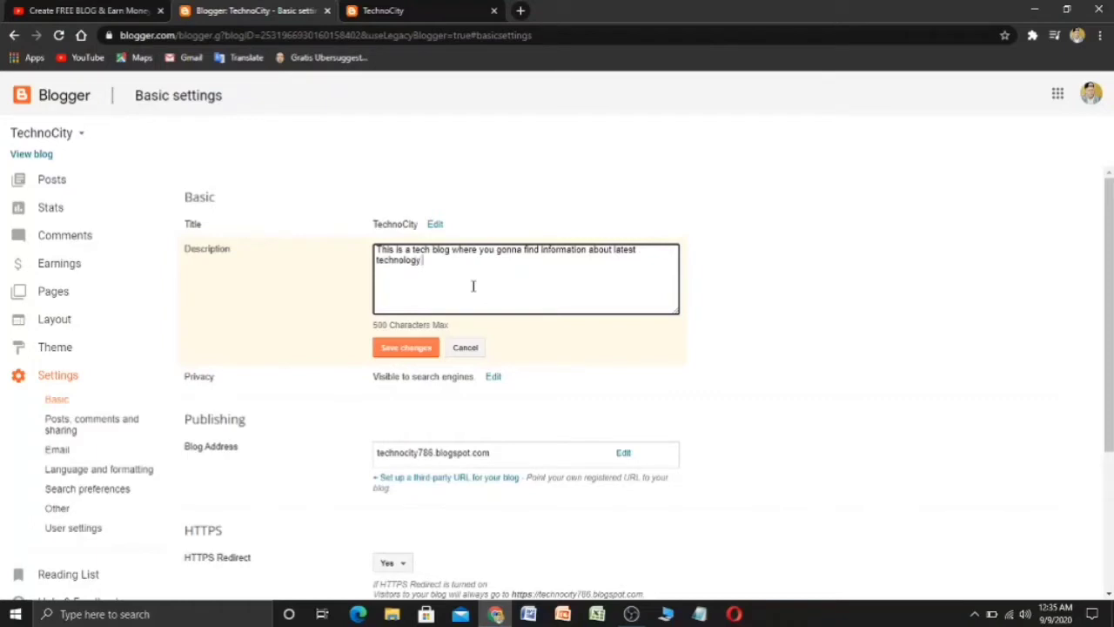
type(" and other stuff")
left_click(406, 348)
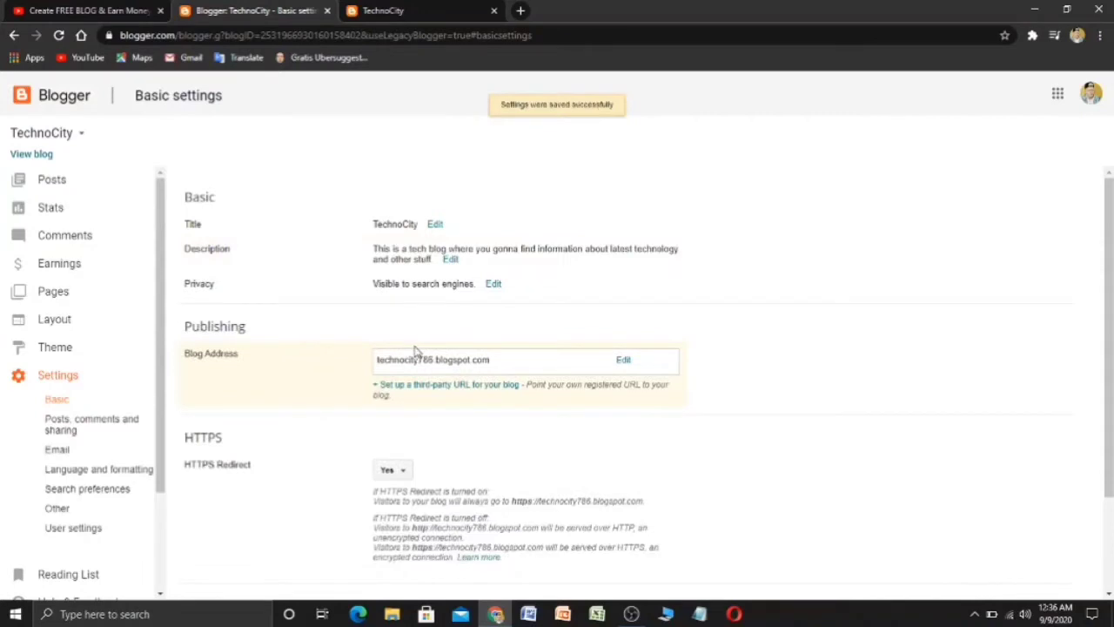
scroll(398, 314, "down", 1)
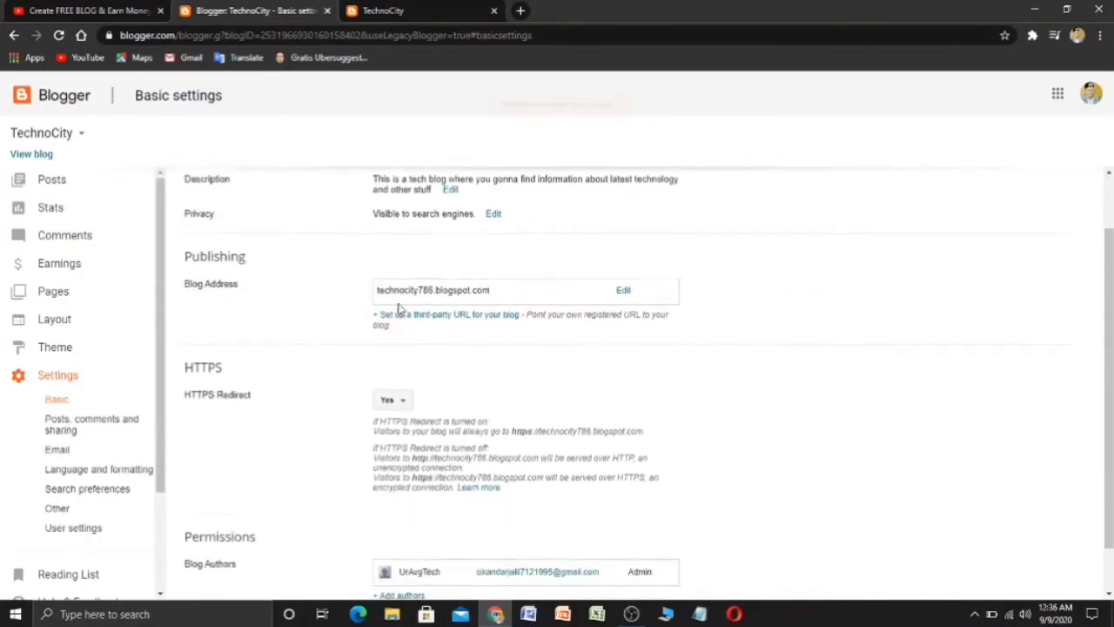
scroll(242, 286, "down", 1)
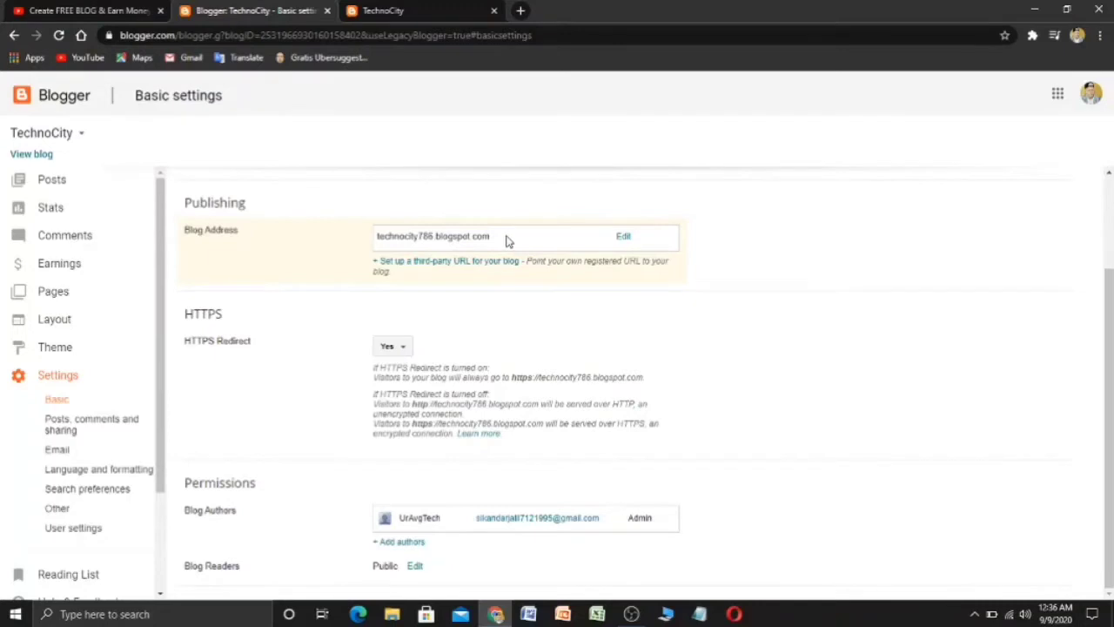
left_click_drag(508, 240, 368, 243)
left_click(304, 259)
left_click_drag(502, 241, 370, 254)
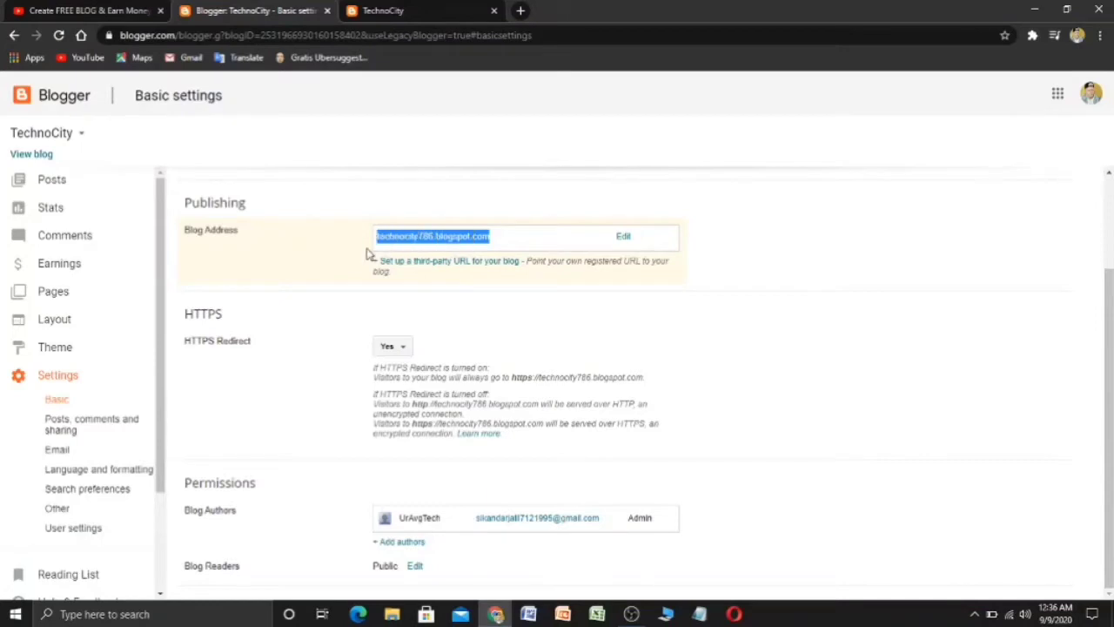
left_click(328, 254)
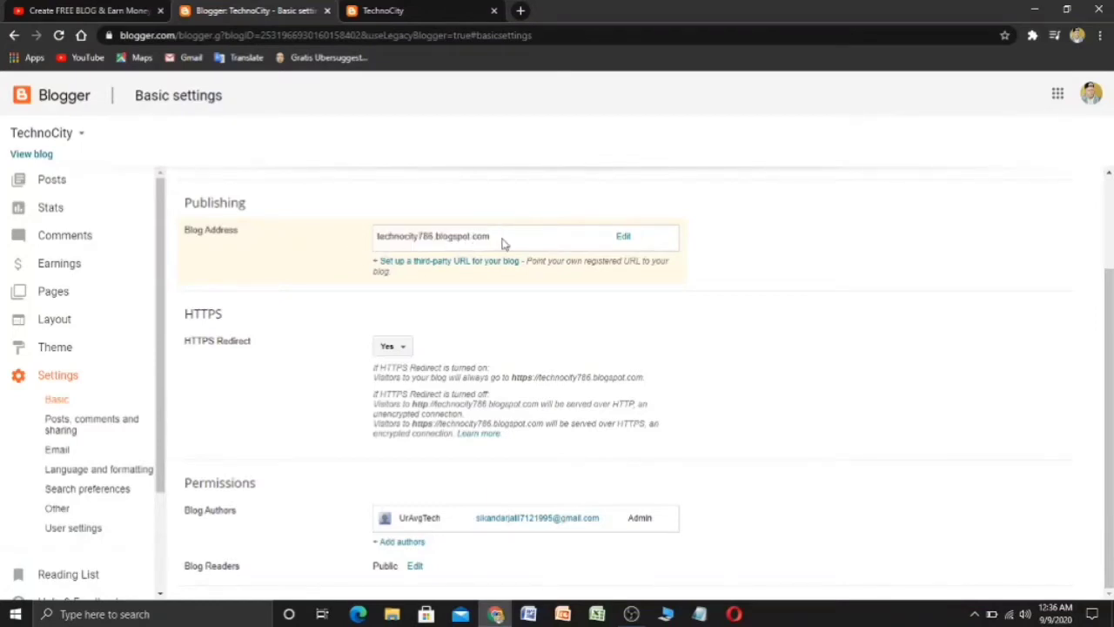
left_click_drag(418, 282, 438, 266)
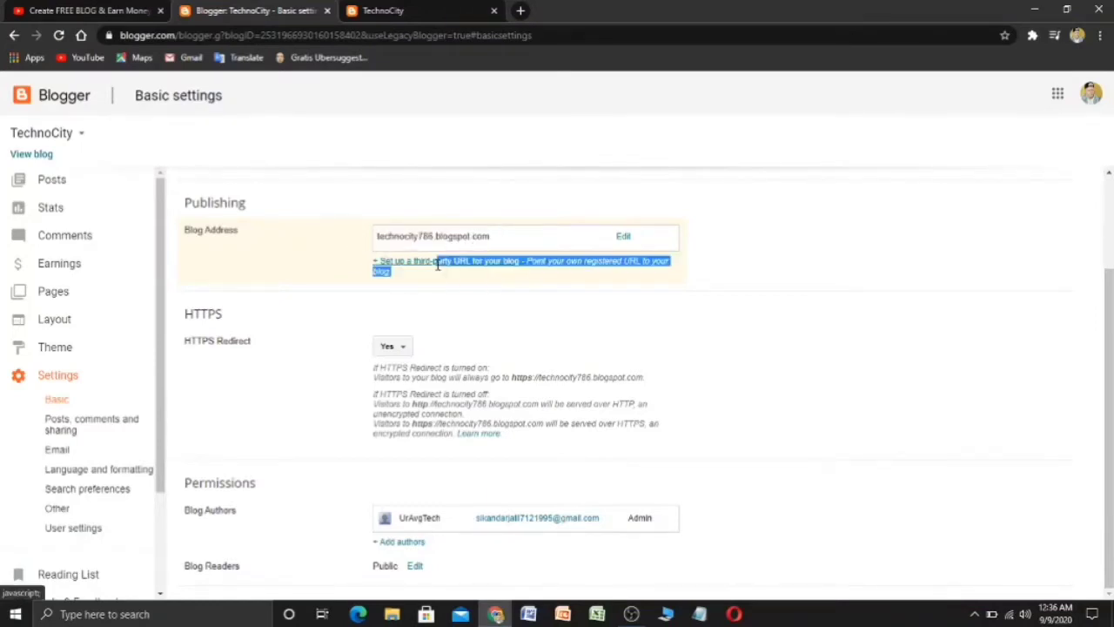
left_click(423, 286)
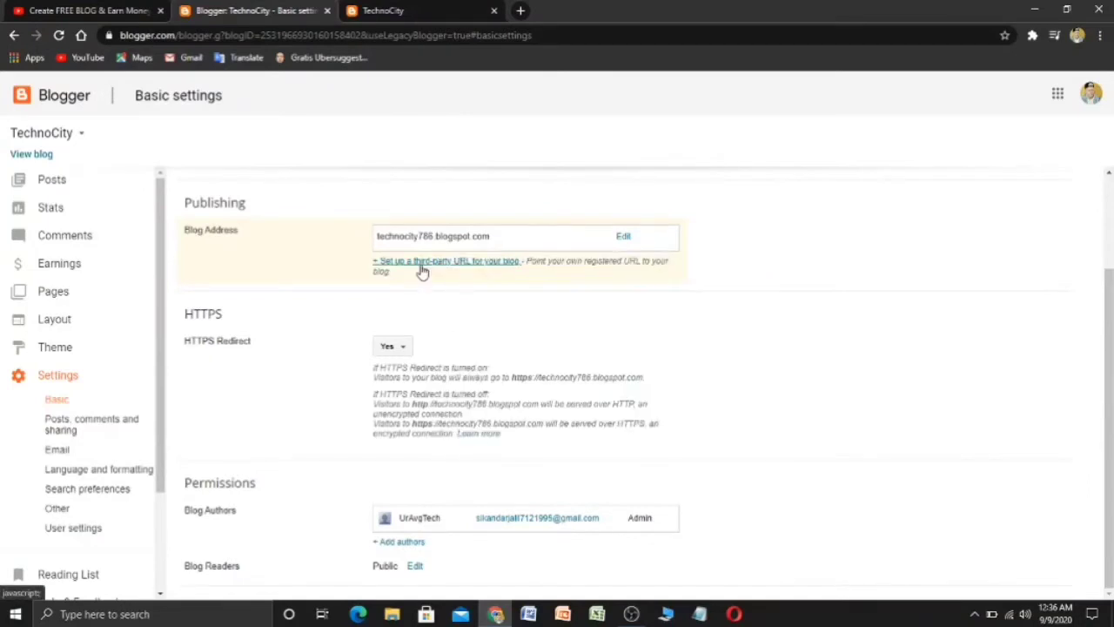
left_click(421, 263)
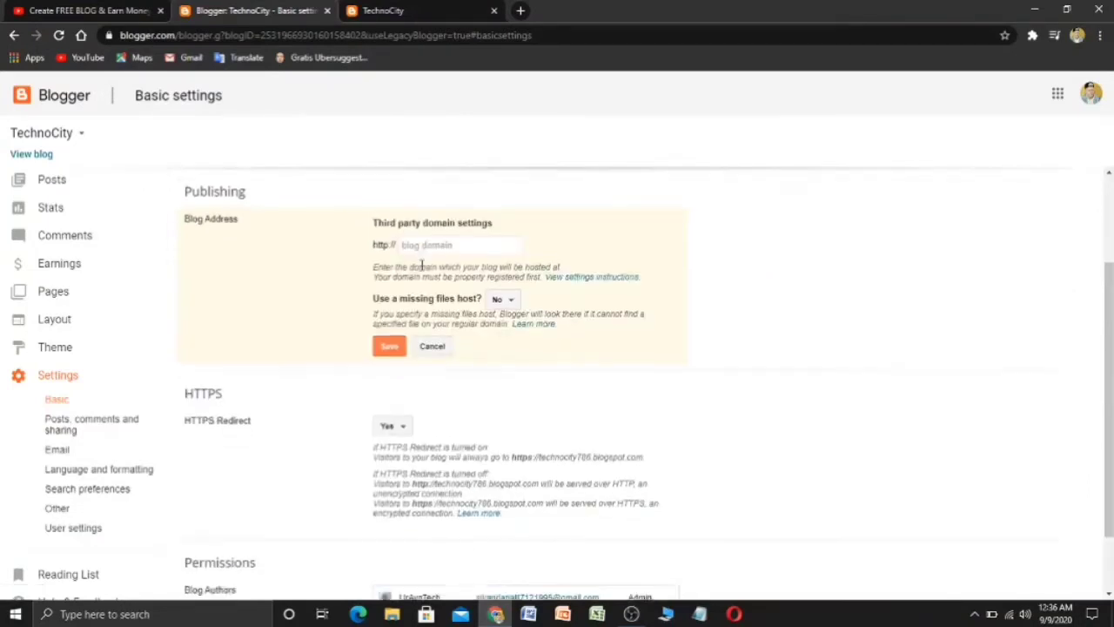
scroll(424, 266, "down", 1)
scroll(423, 265, "up", 1)
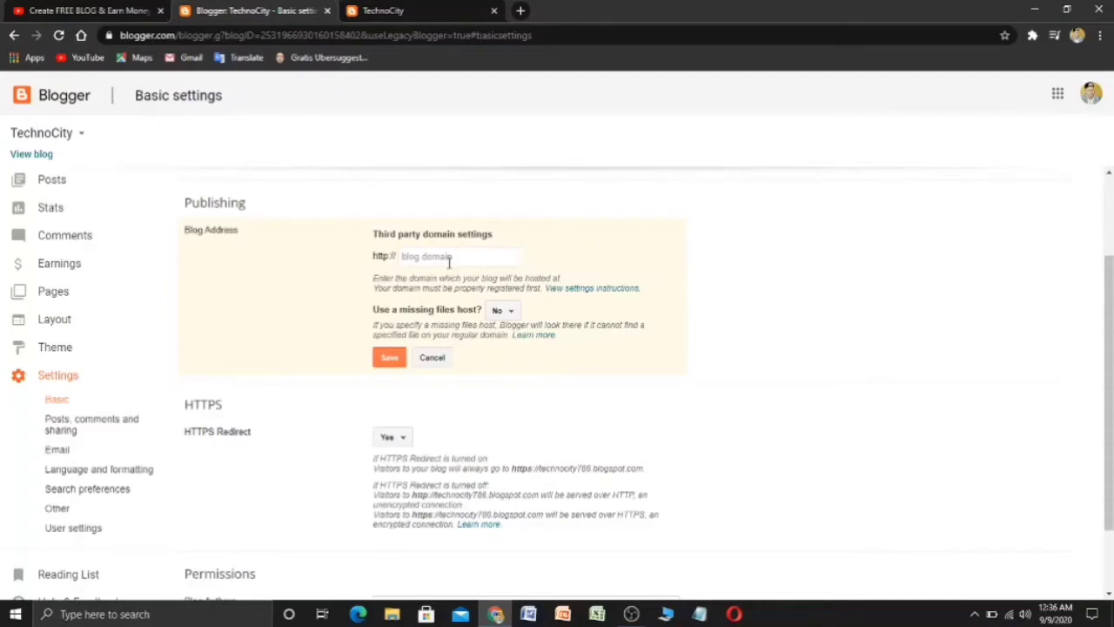
left_click(433, 358)
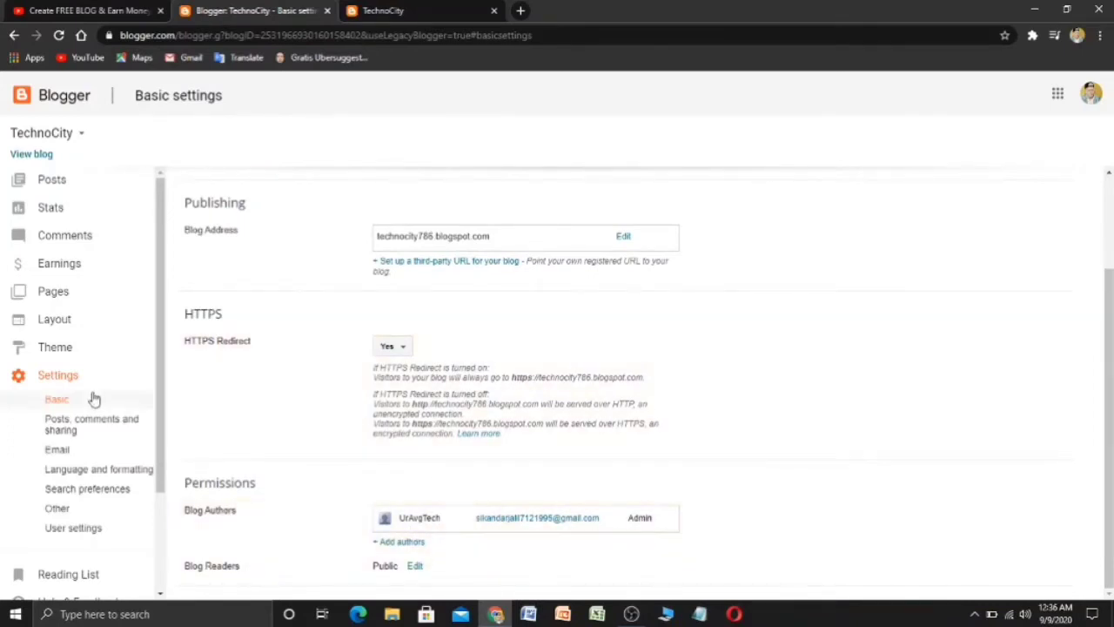
- In Posts, comments and sharing settings, leave the posts-per-page count at 7
left_click(98, 433)
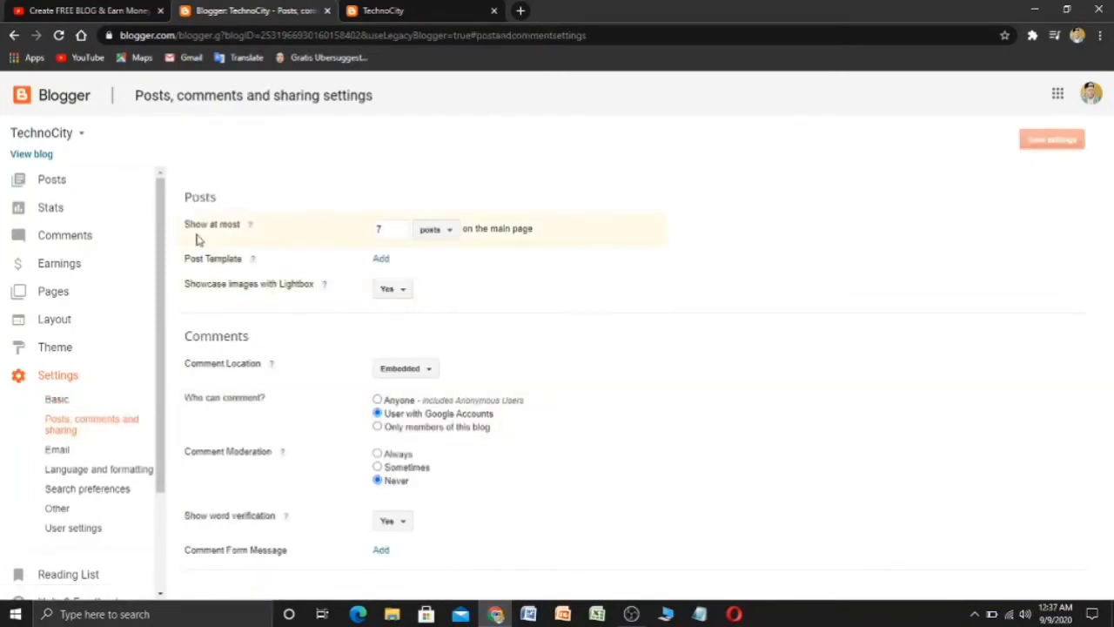
right_click(398, 237)
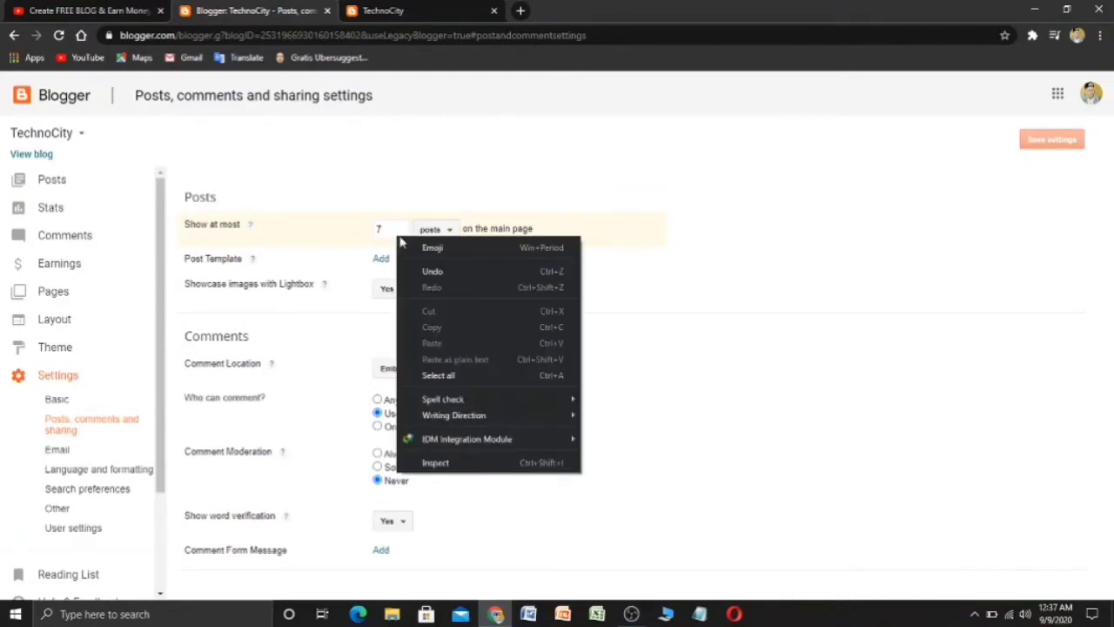
left_click(646, 254)
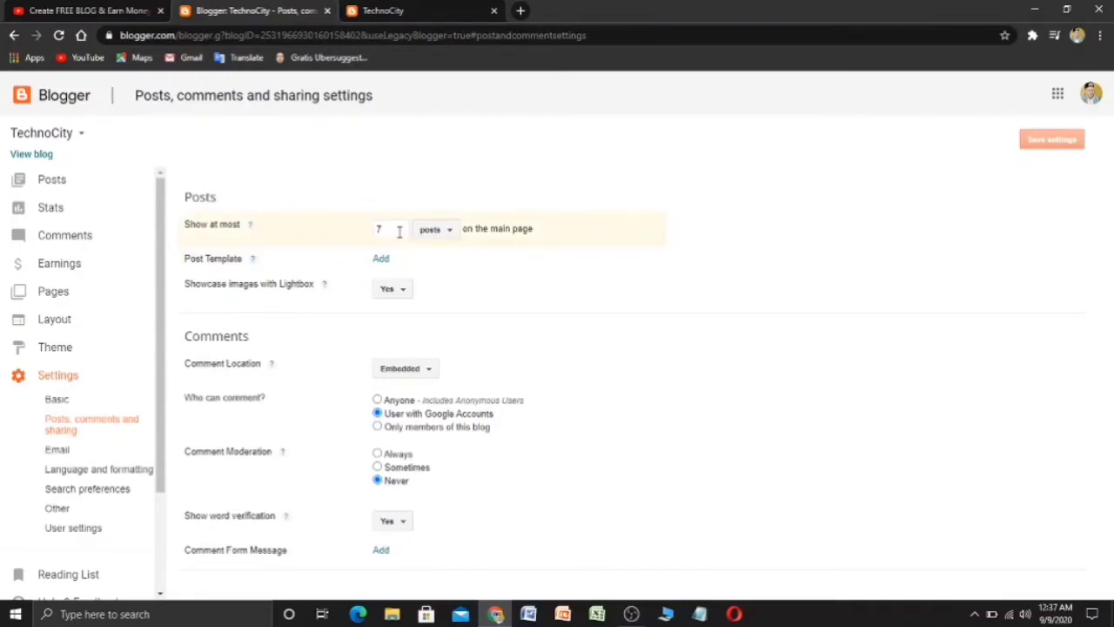
left_click(398, 231)
left_click(927, 312)
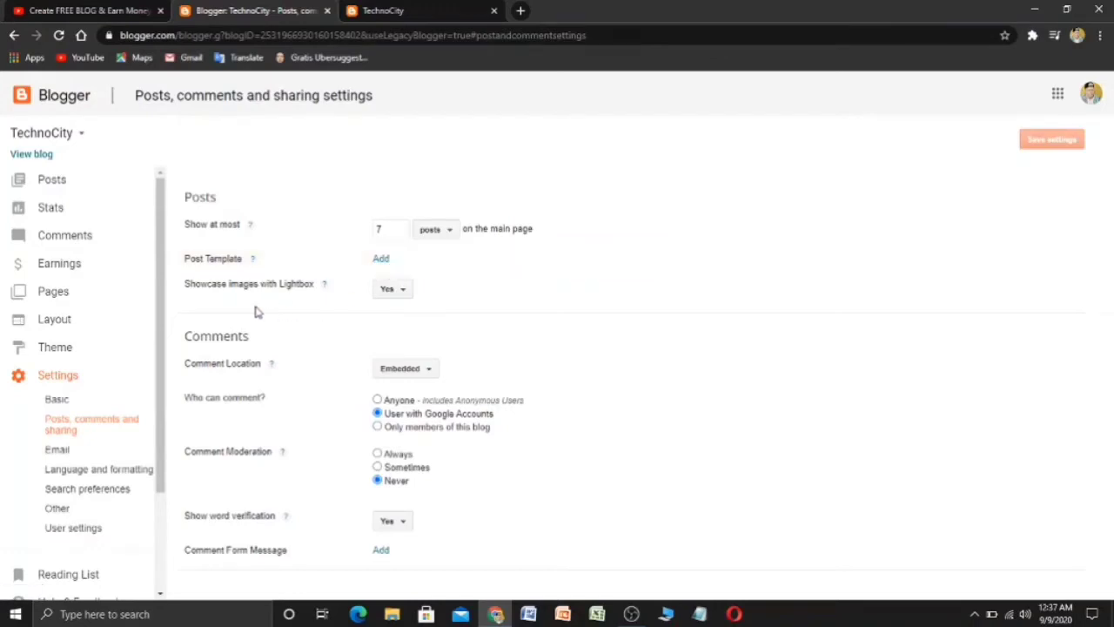
- Keep comment location Embedded and set 'Who can comment?' to Anyone, leaving changes unsaved
left_click(425, 377)
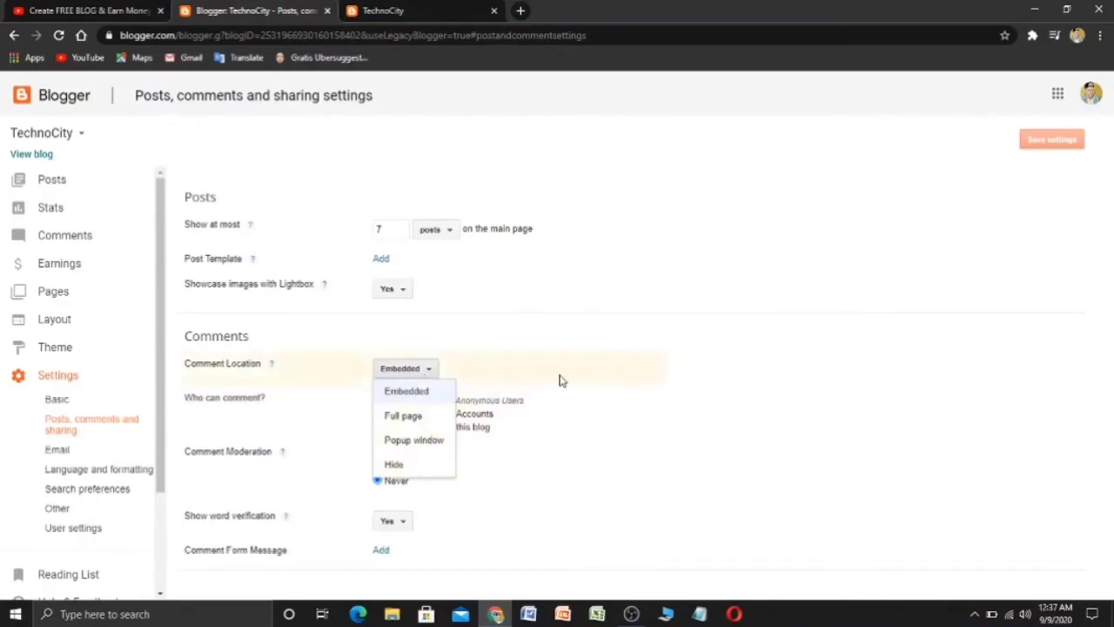
left_click(655, 332)
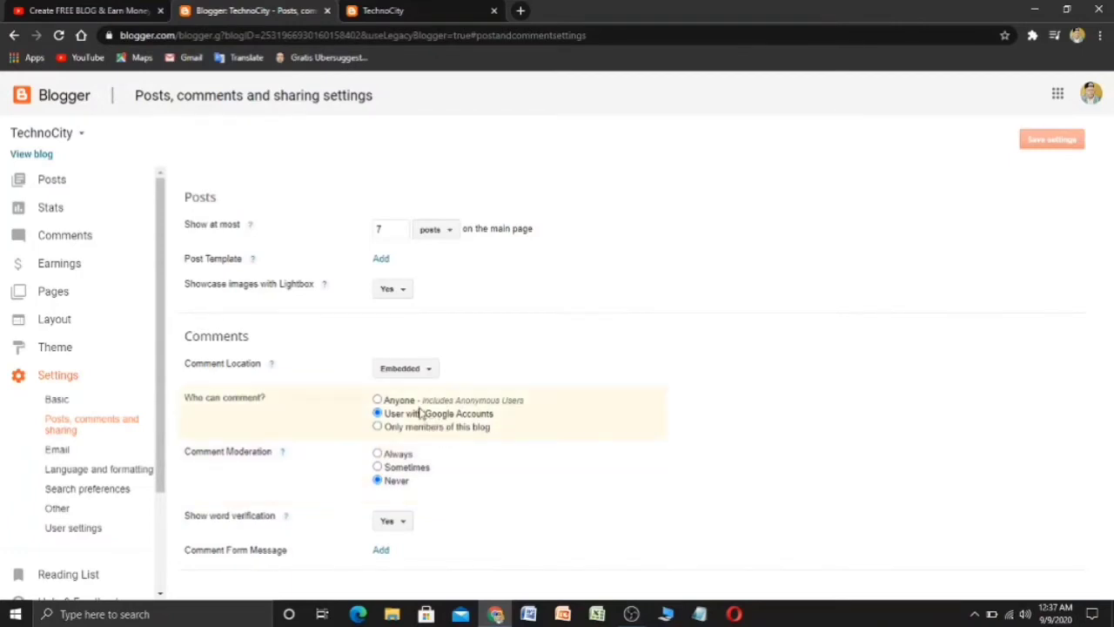
left_click(377, 400)
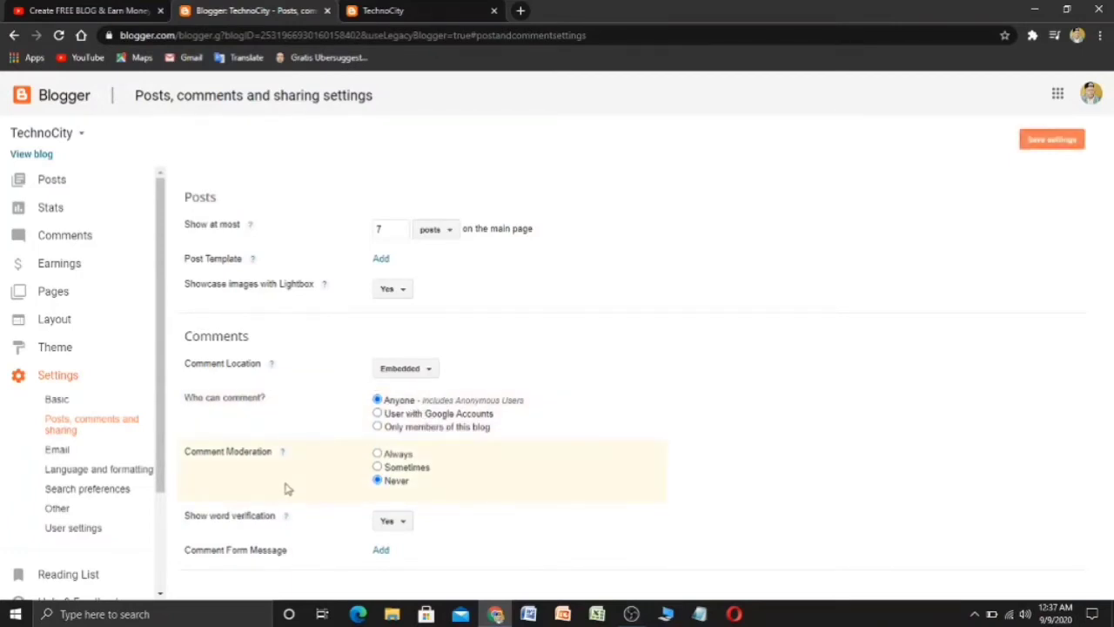
left_click(57, 451)
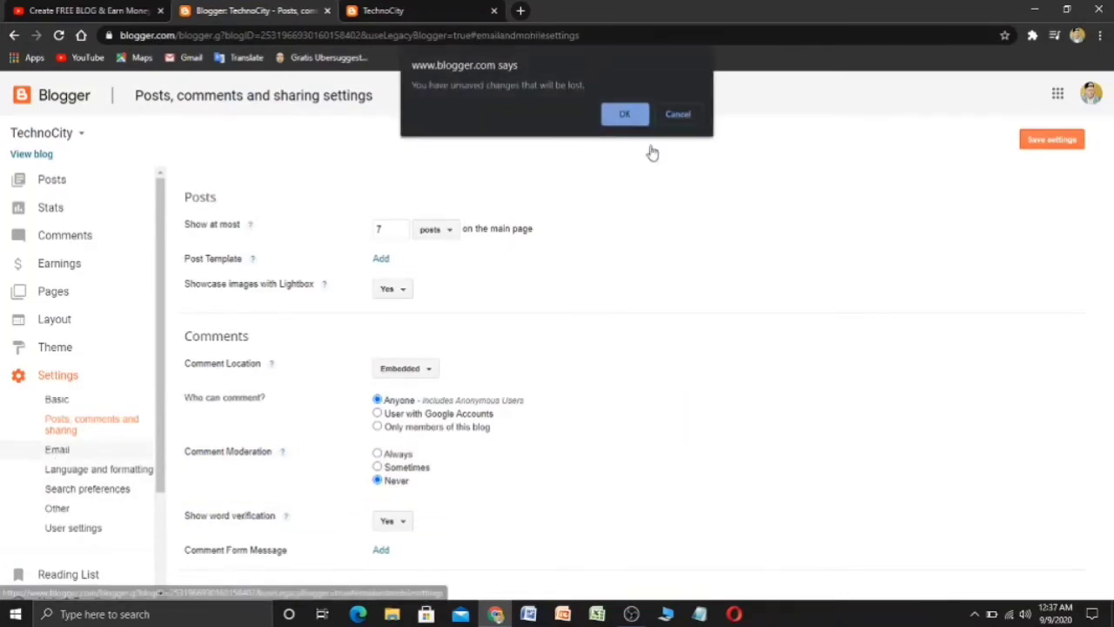
- Discard the unsaved commenting change and confirm the blog language stays English (United States)
left_click(639, 114)
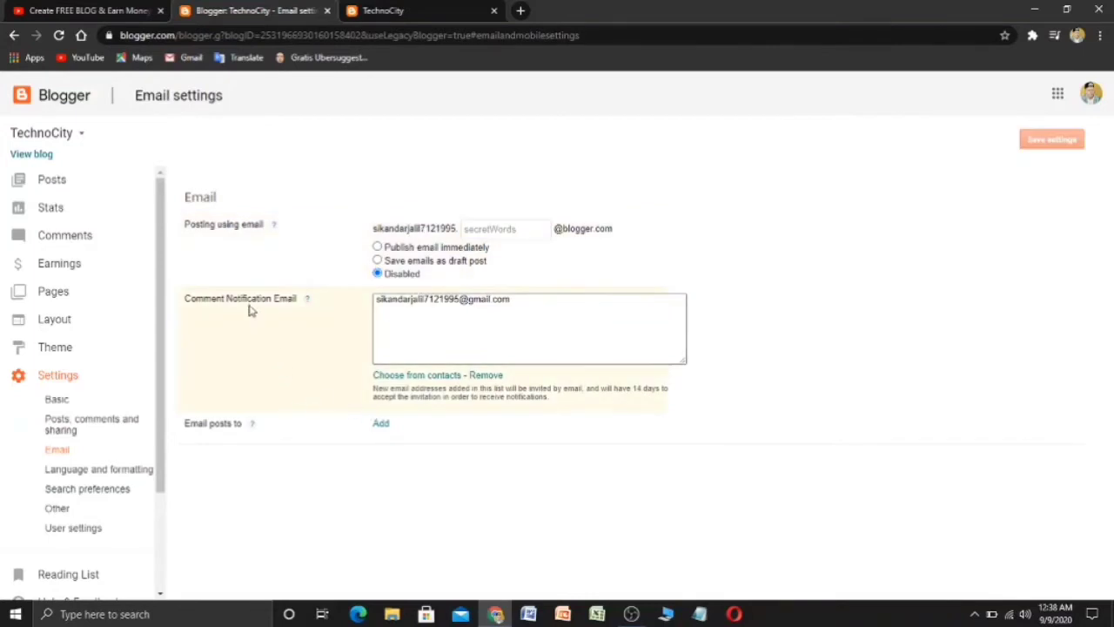
left_click(98, 471)
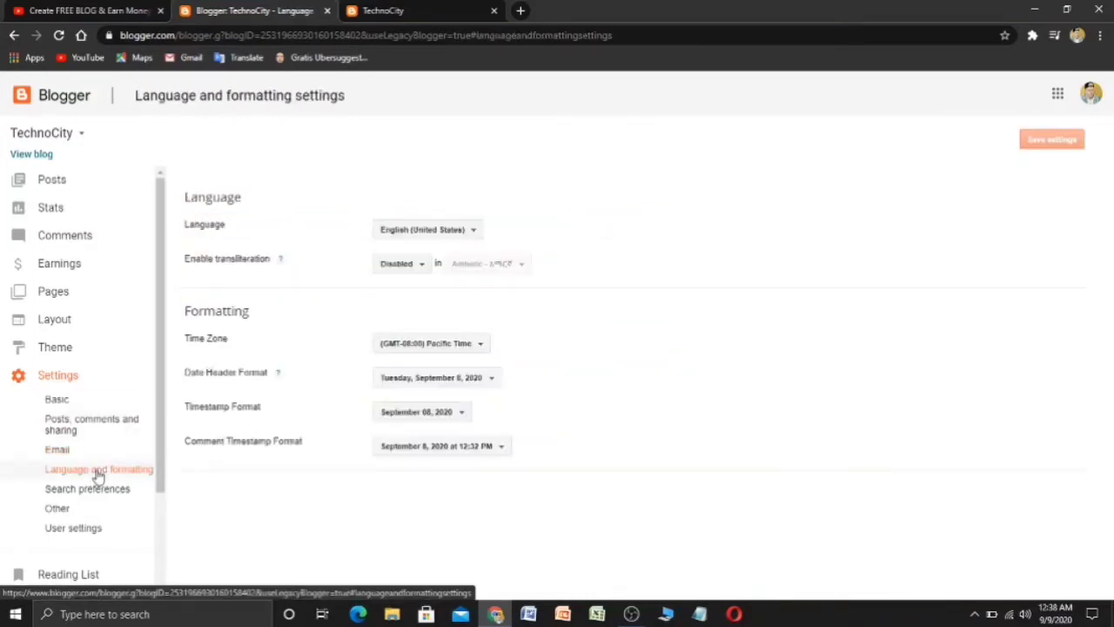
left_click(471, 233)
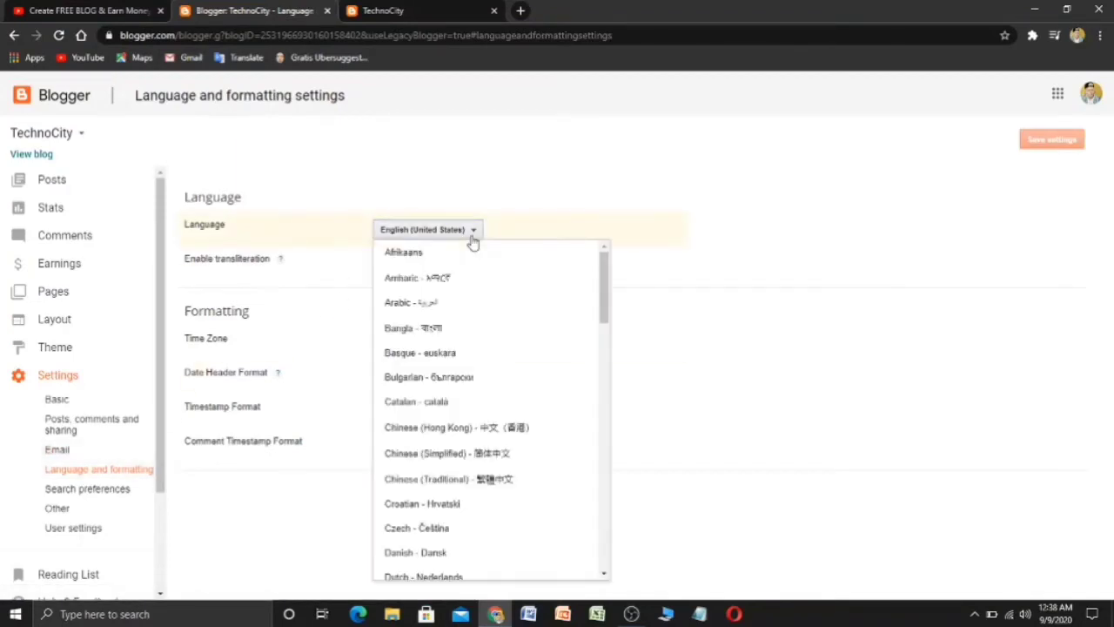
left_click(470, 234)
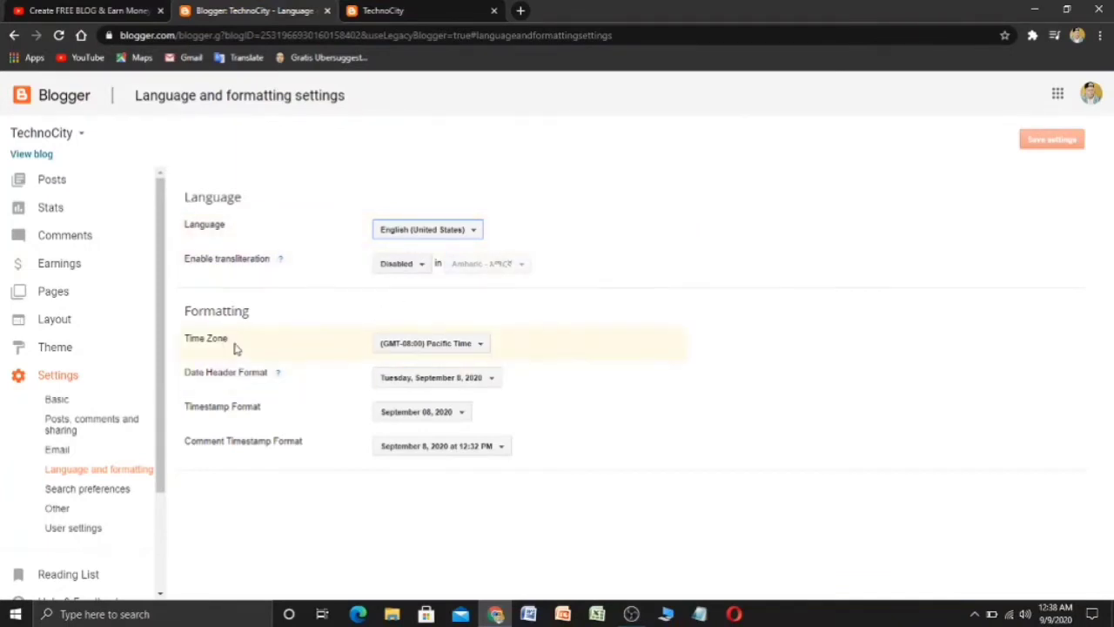
- Leave the time zone at Pacific Time and go to Search preferences
left_click(441, 349)
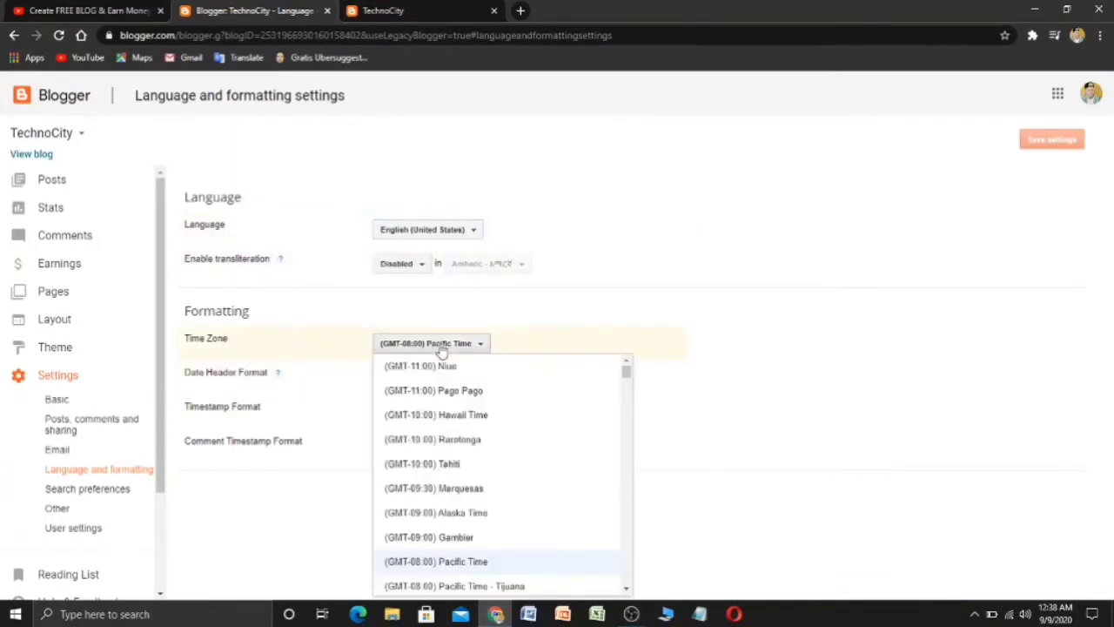
scroll(446, 364, "down", 3)
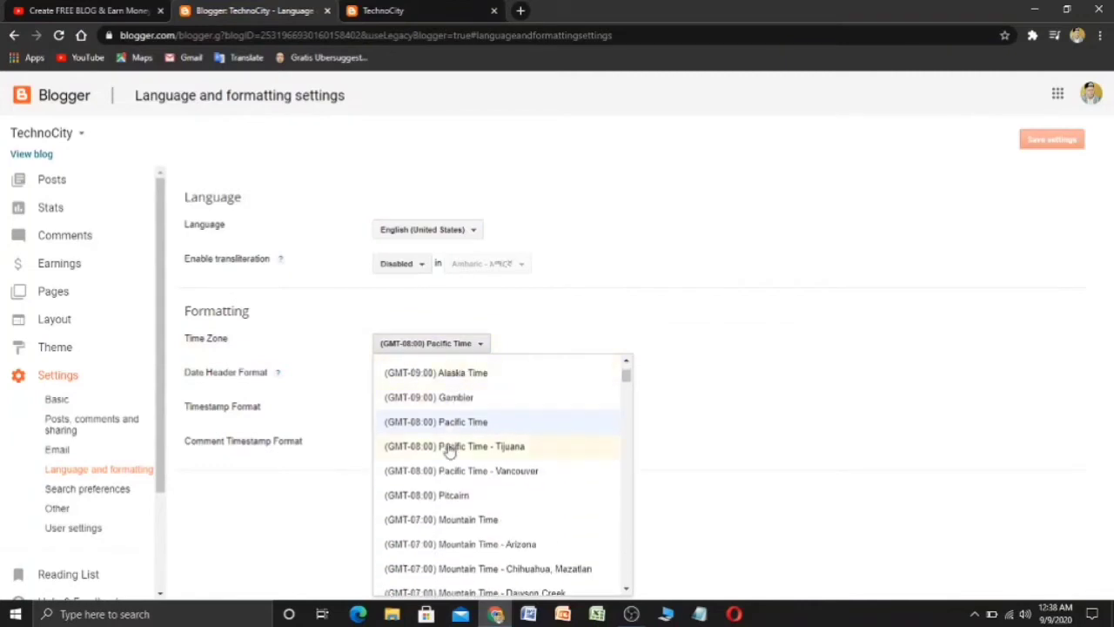
scroll(449, 449, "down", 1)
scroll(449, 449, "down", 2)
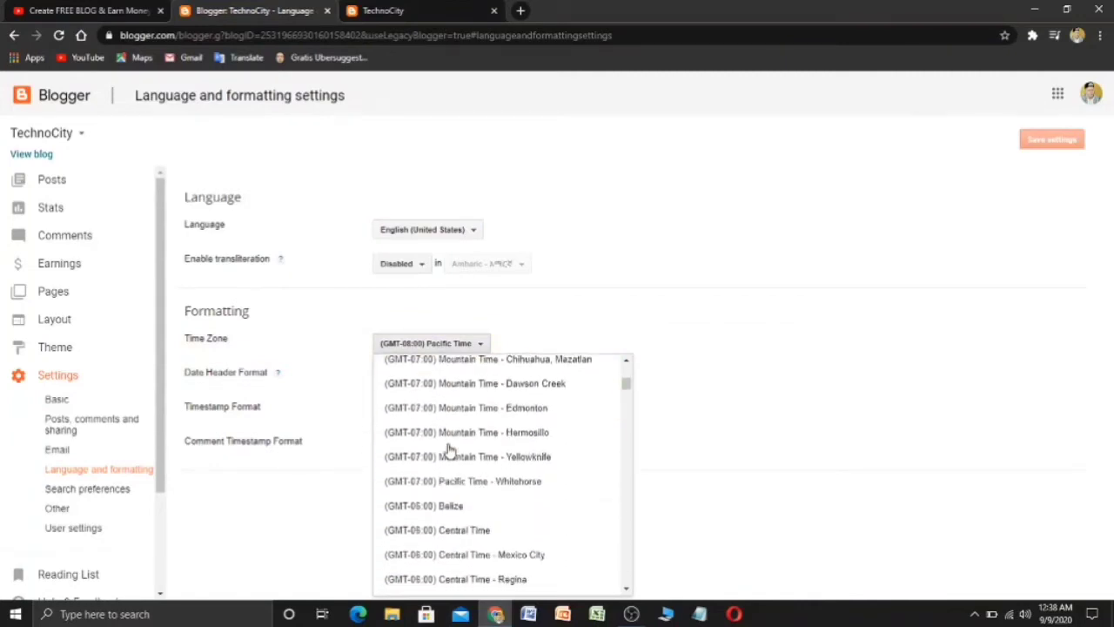
scroll(449, 449, "down", 1)
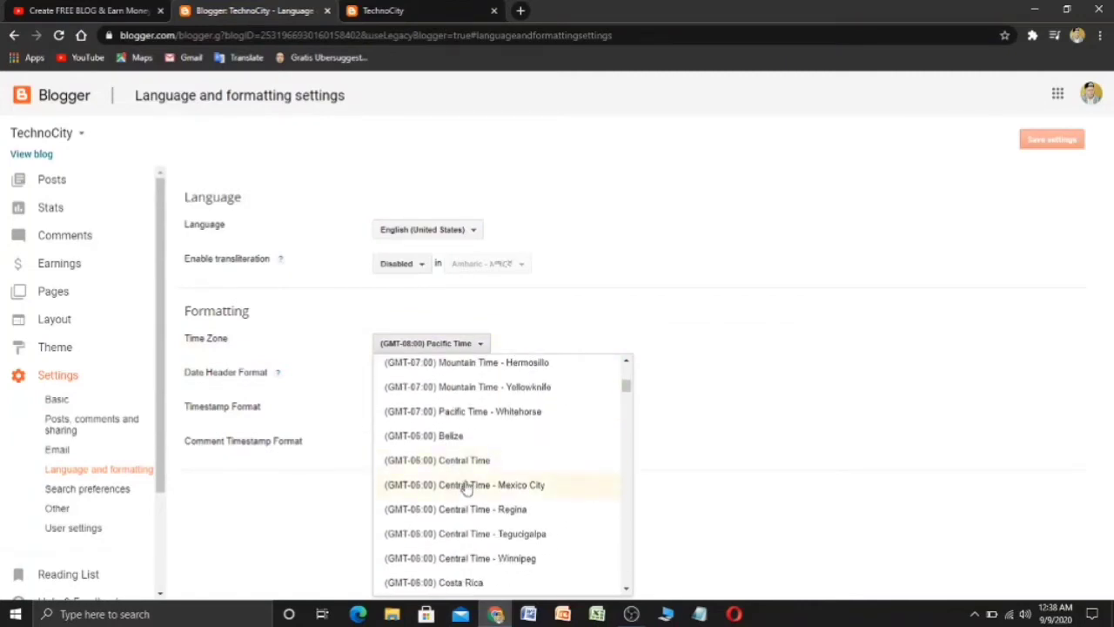
scroll(466, 488, "down", 3)
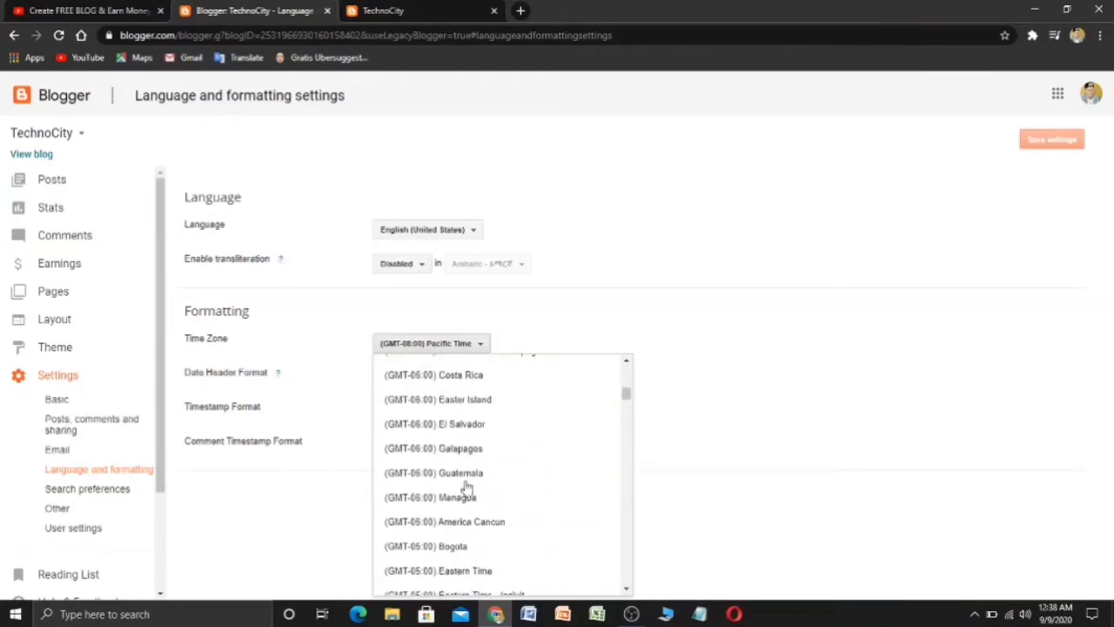
left_click(461, 345)
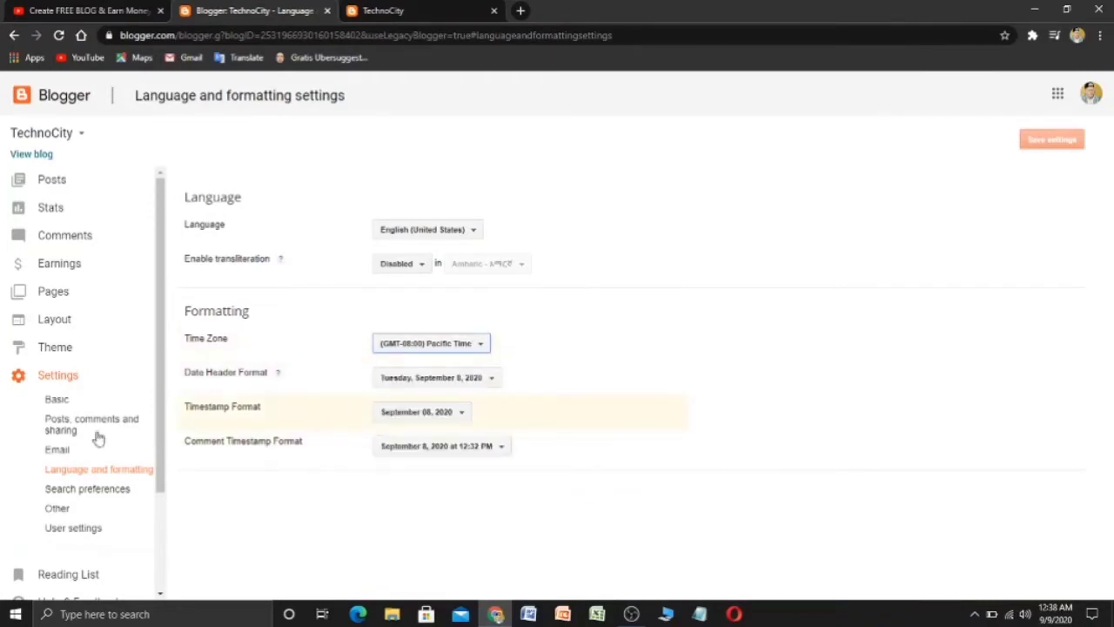
scroll(78, 467, "down", 1)
scroll(78, 468, "down", 1)
left_click(110, 360)
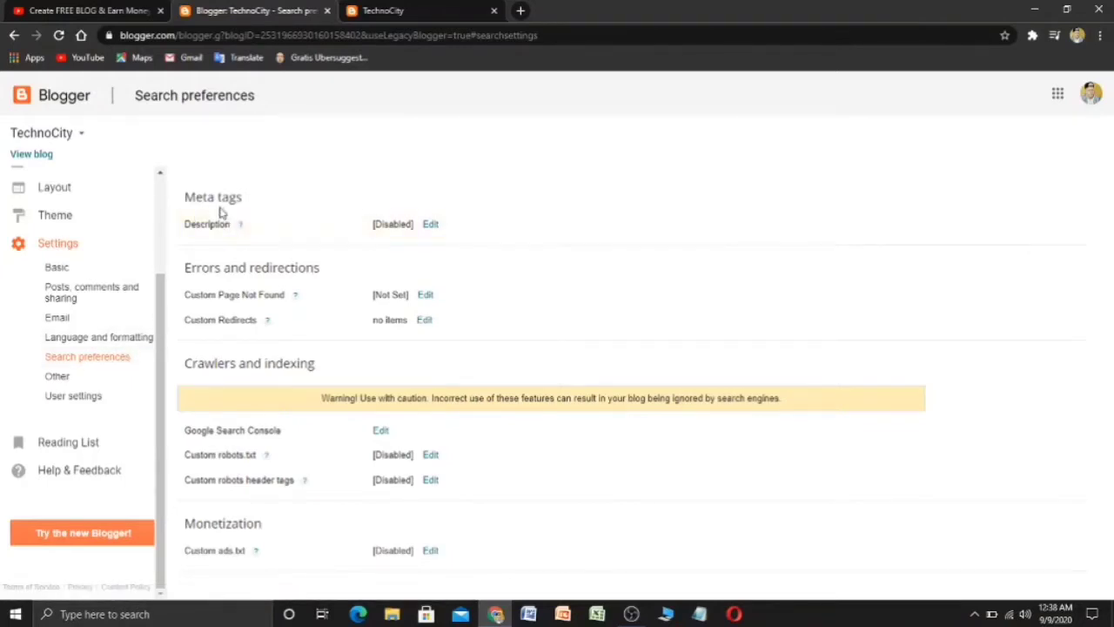
- Turn the meta tags search description on (Yes), ready to enter its text
left_click(429, 225)
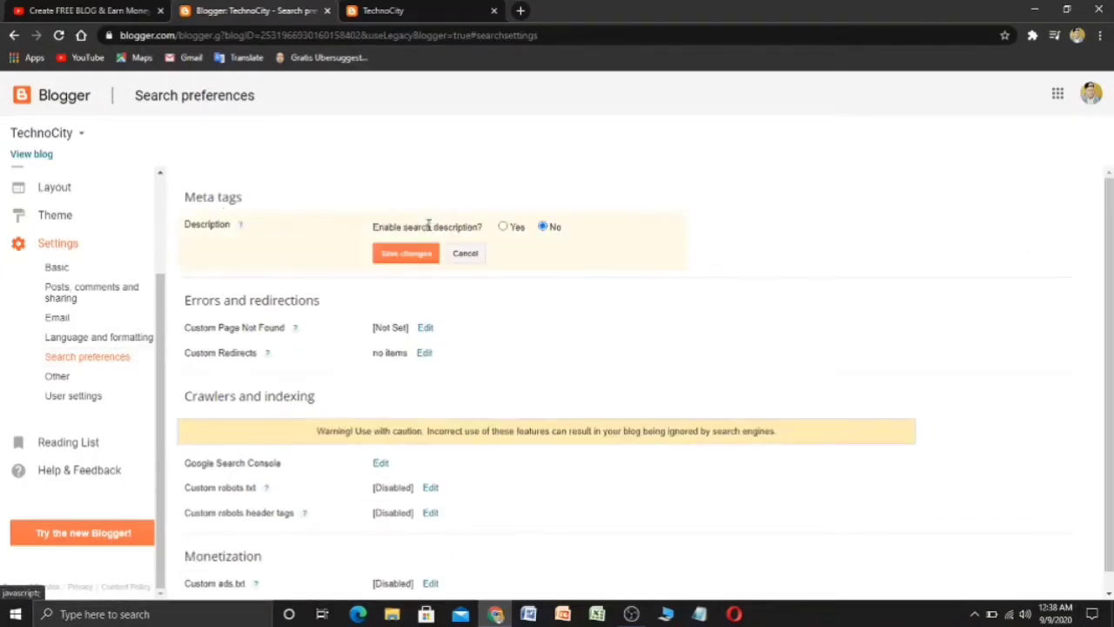
left_click(504, 228)
left_click(448, 275)
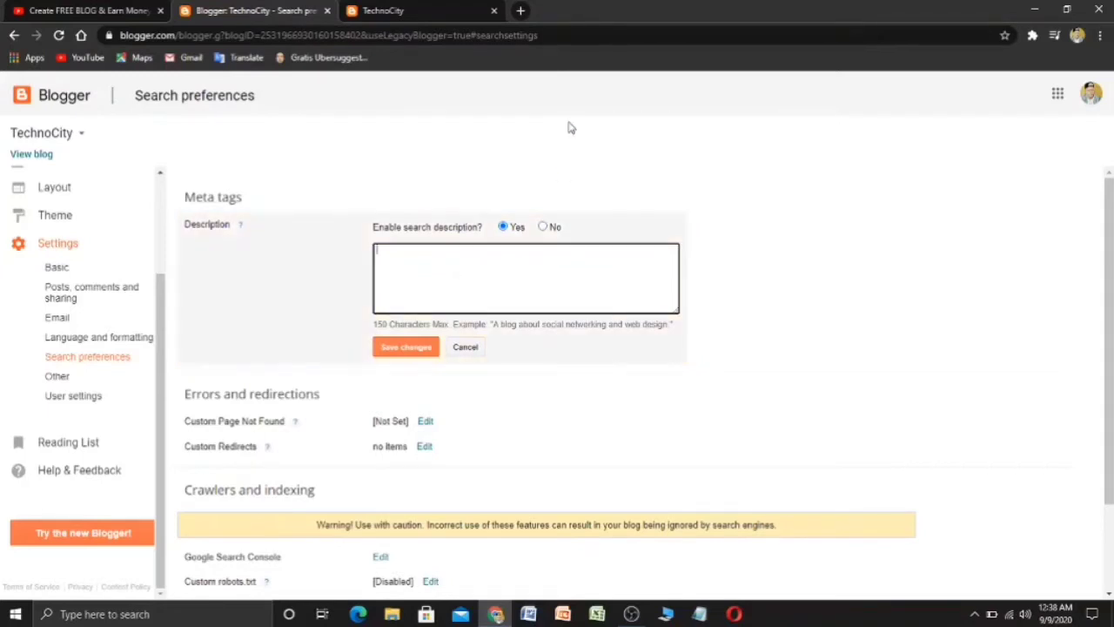
- In a new tab, go to wordtrack.com by mistake, then close that page
left_click(521, 10)
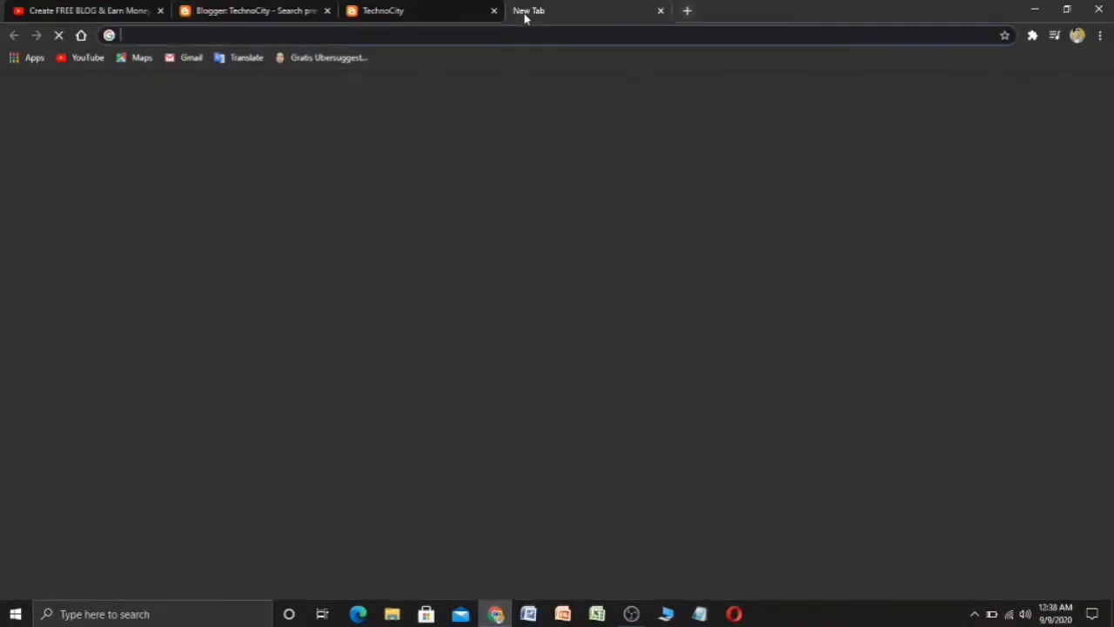
left_click(513, 290)
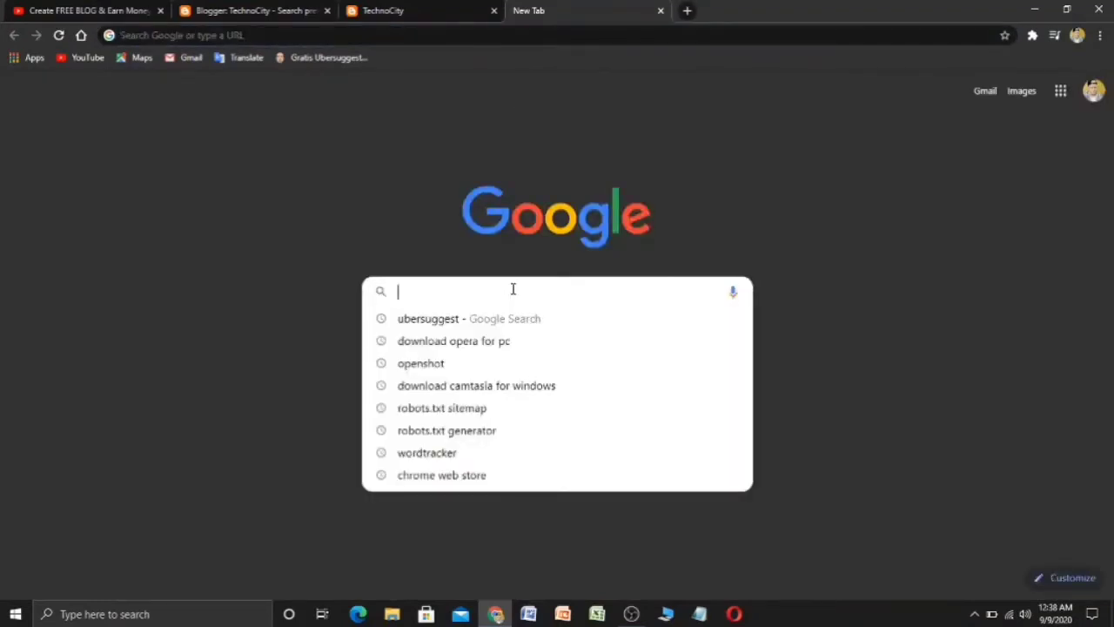
type("word")
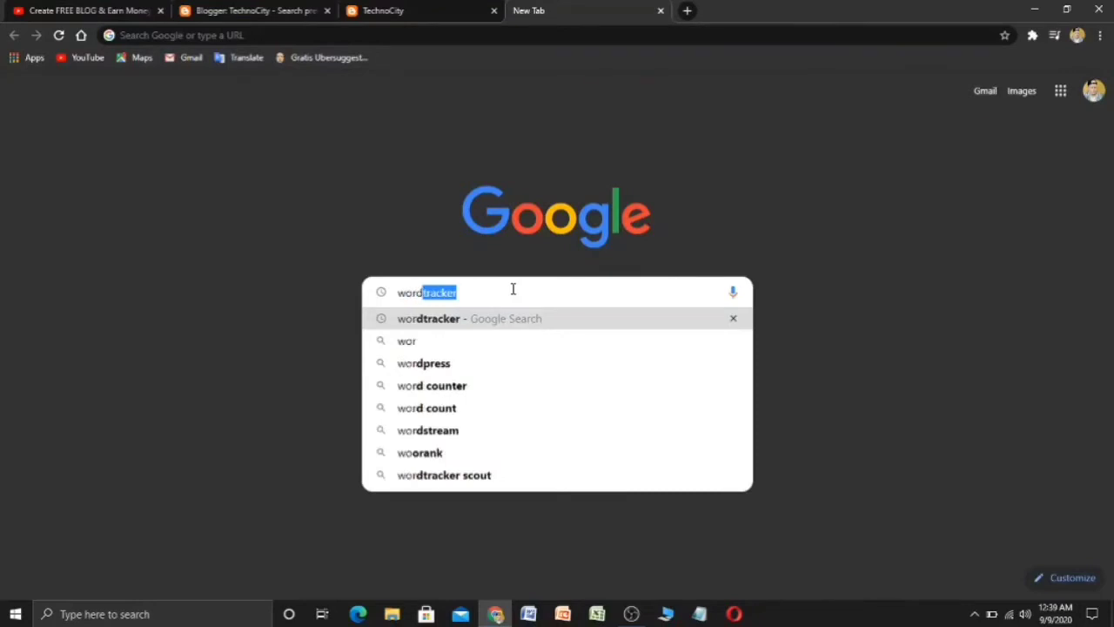
type("trac")
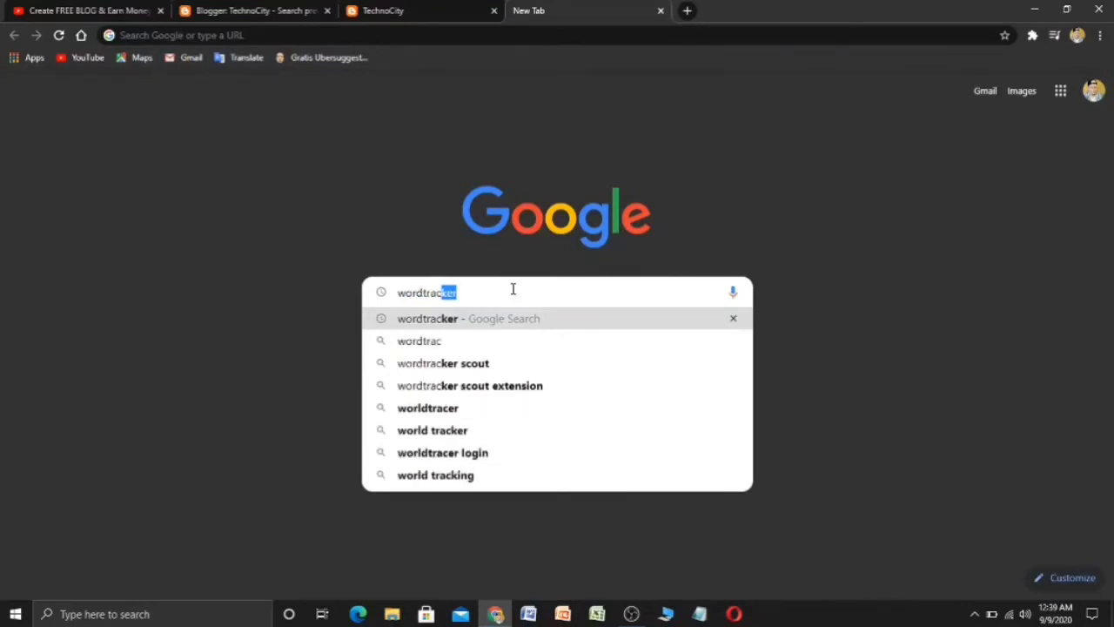
type("k.co")
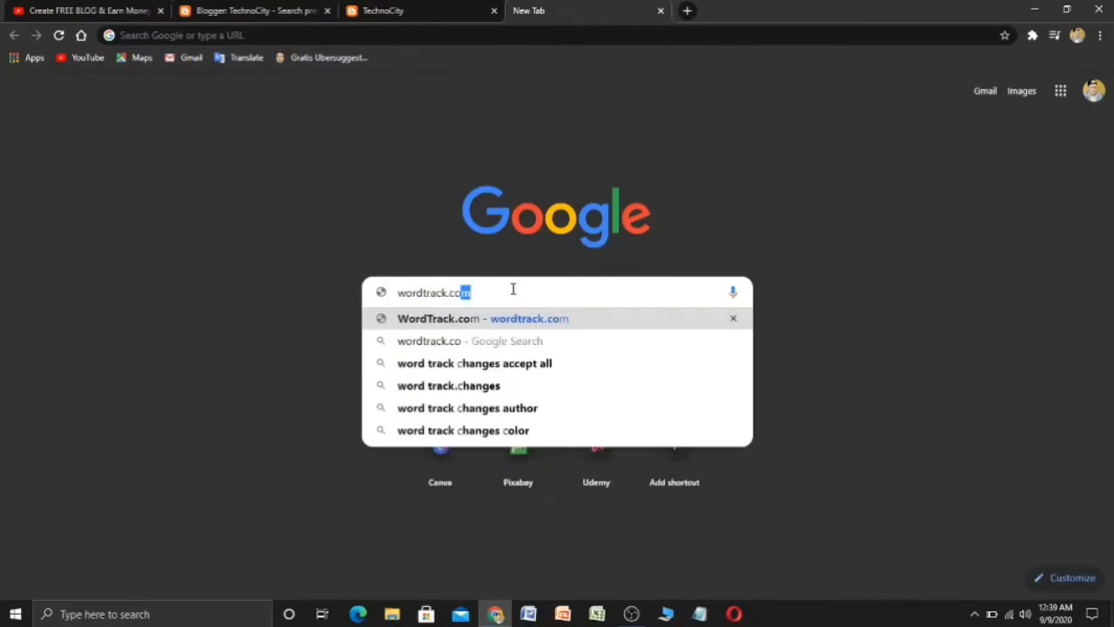
type("m")
key("Return")
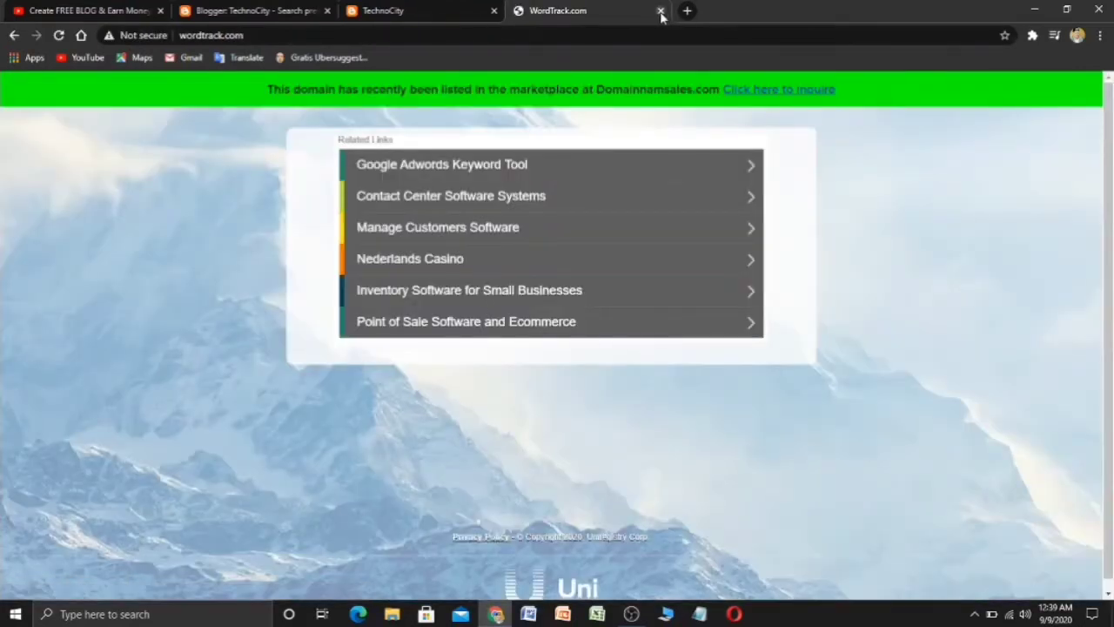
left_click(661, 11)
- Search Google for wordtracker in a fresh tab
left_click(523, 11)
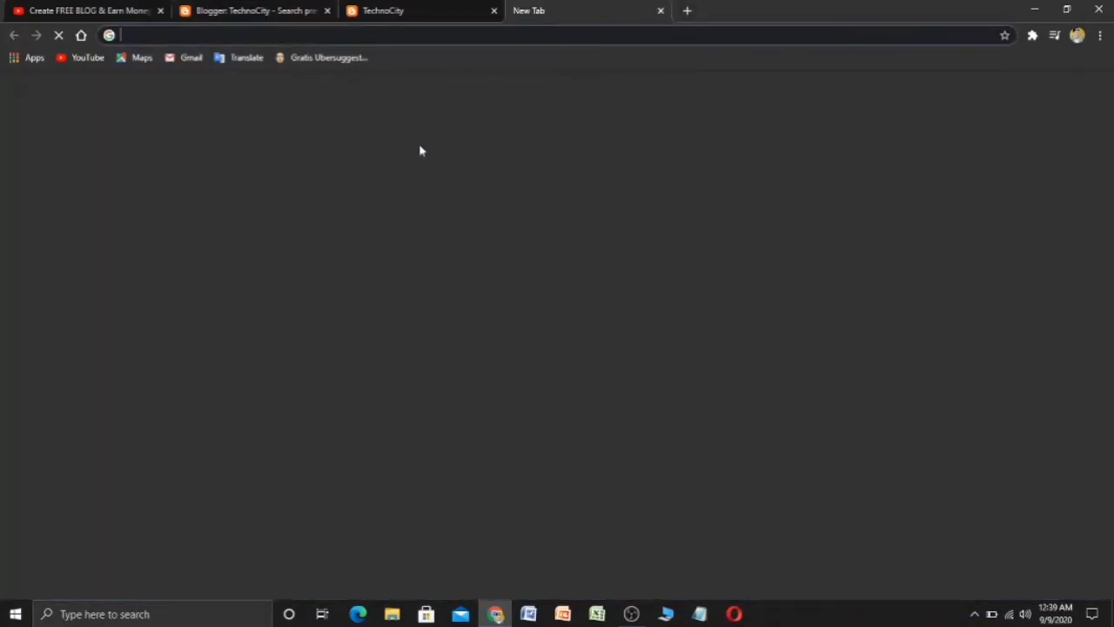
left_click(460, 297)
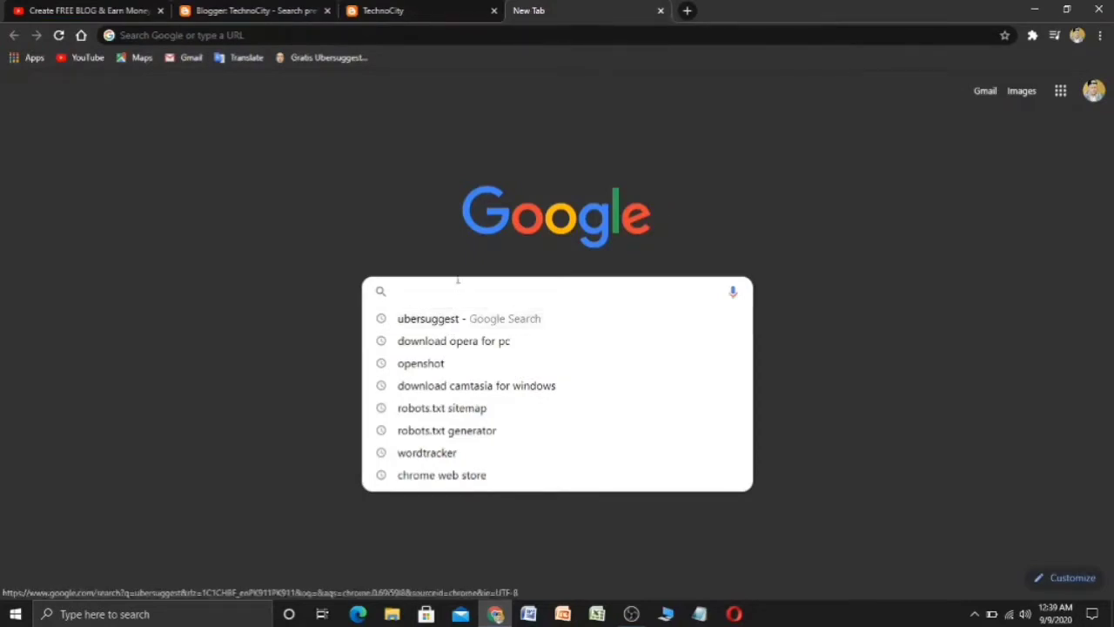
type("wo")
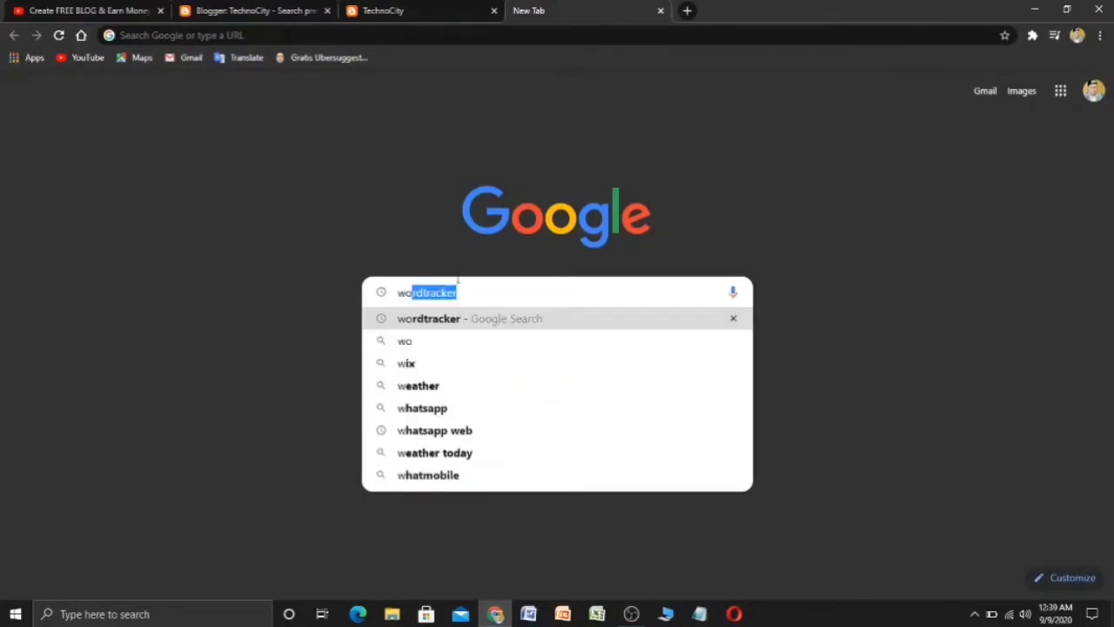
type("rdtrack")
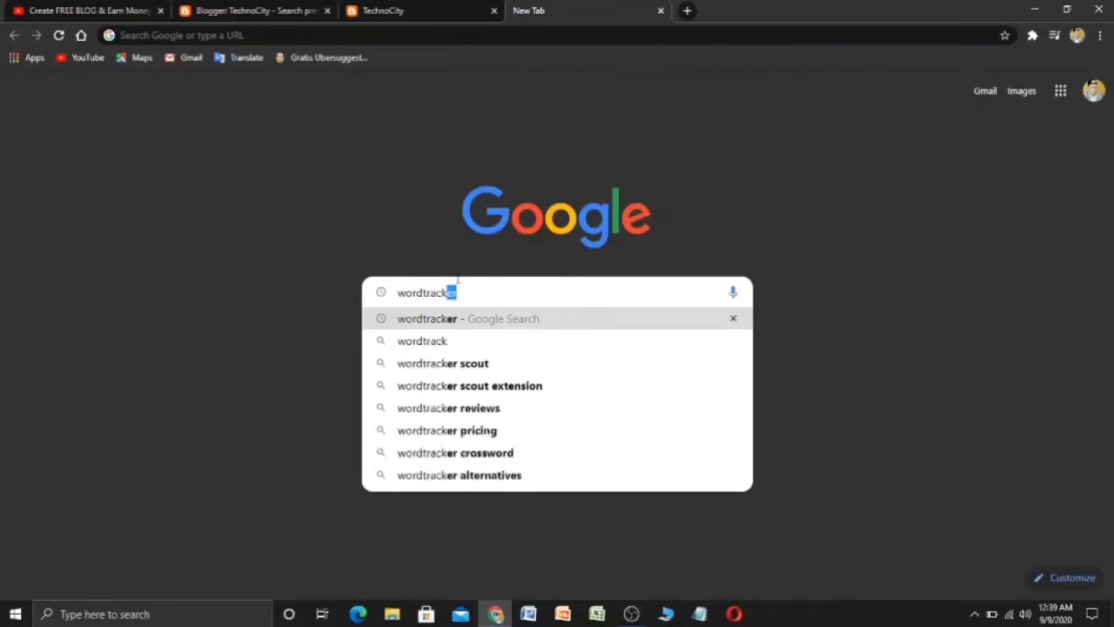
key("Return")
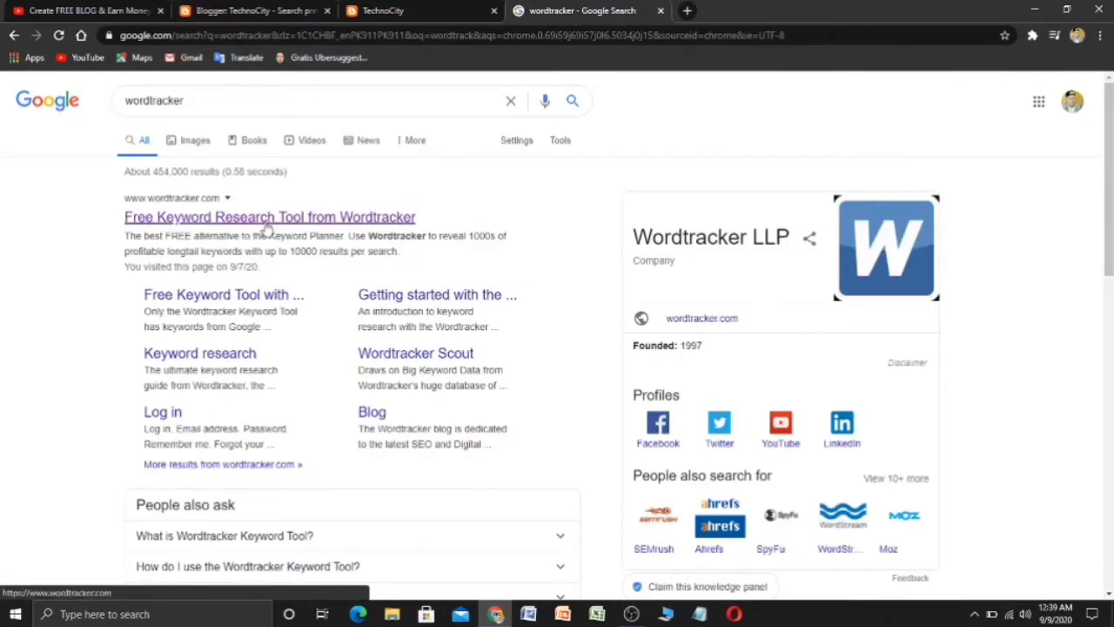
- Open the Wordtracker site and enter technoloy as the seed keyword
left_click(268, 224)
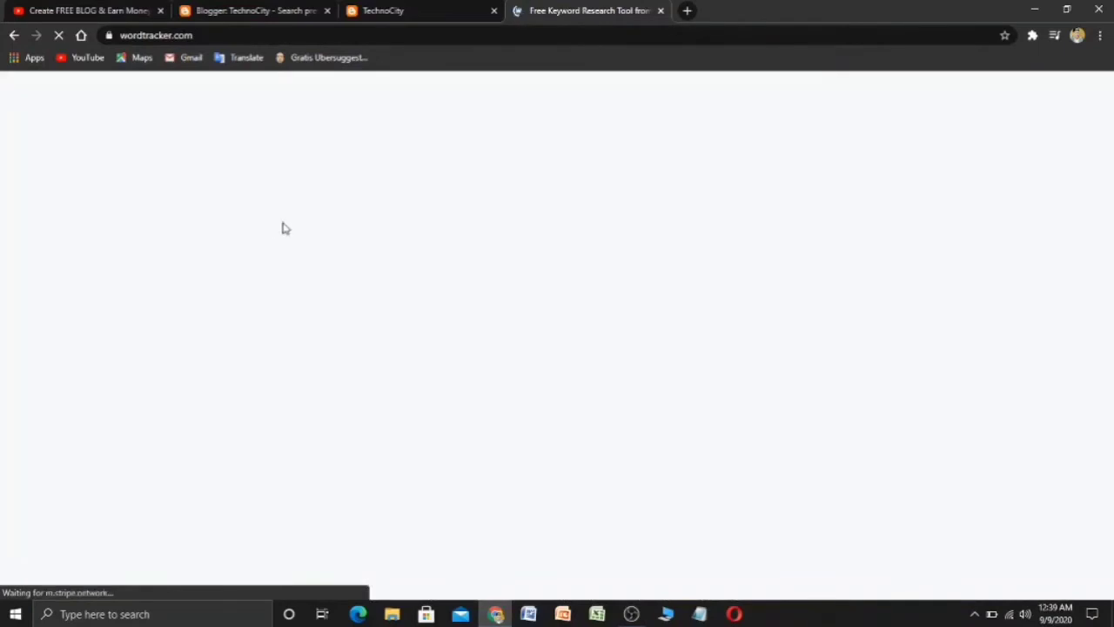
scroll(409, 317, "down", 2)
scroll(408, 317, "up", 2)
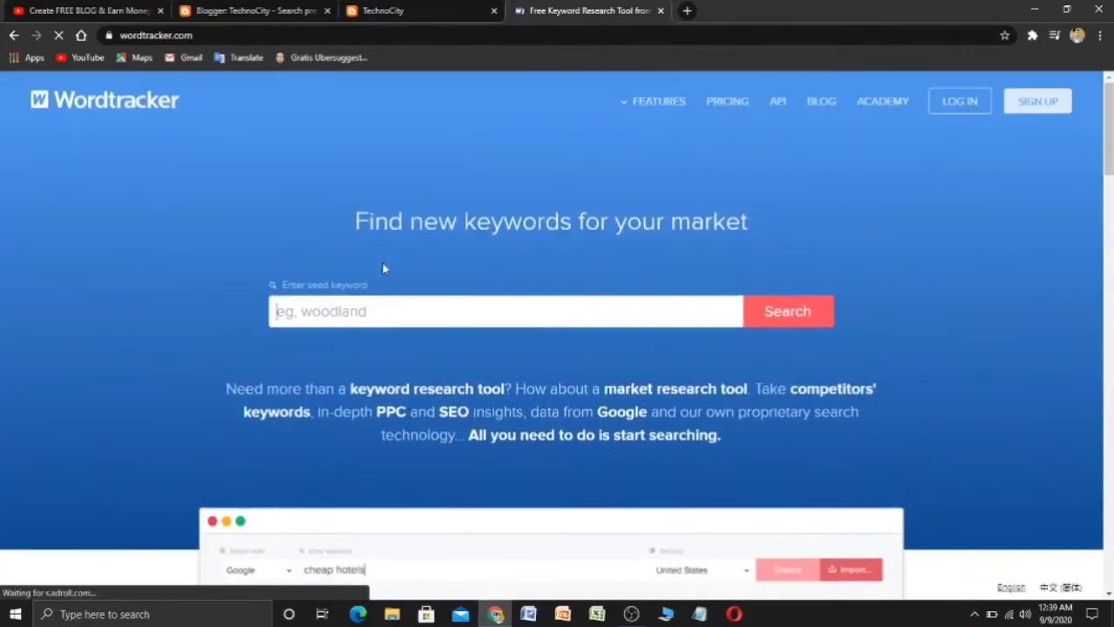
left_click(422, 306)
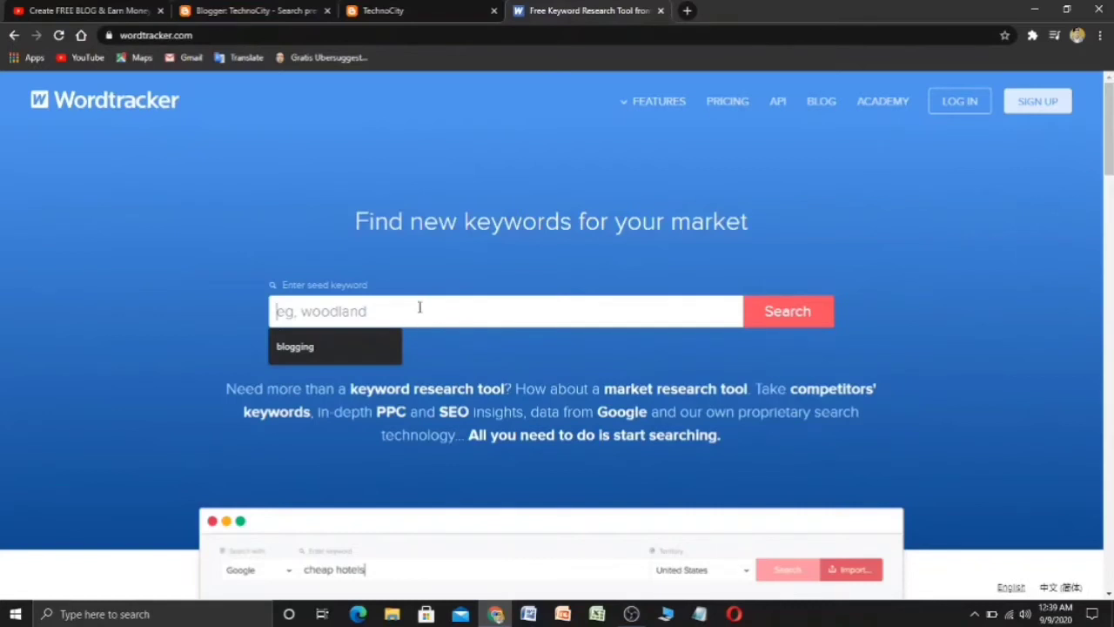
type("technoloy")
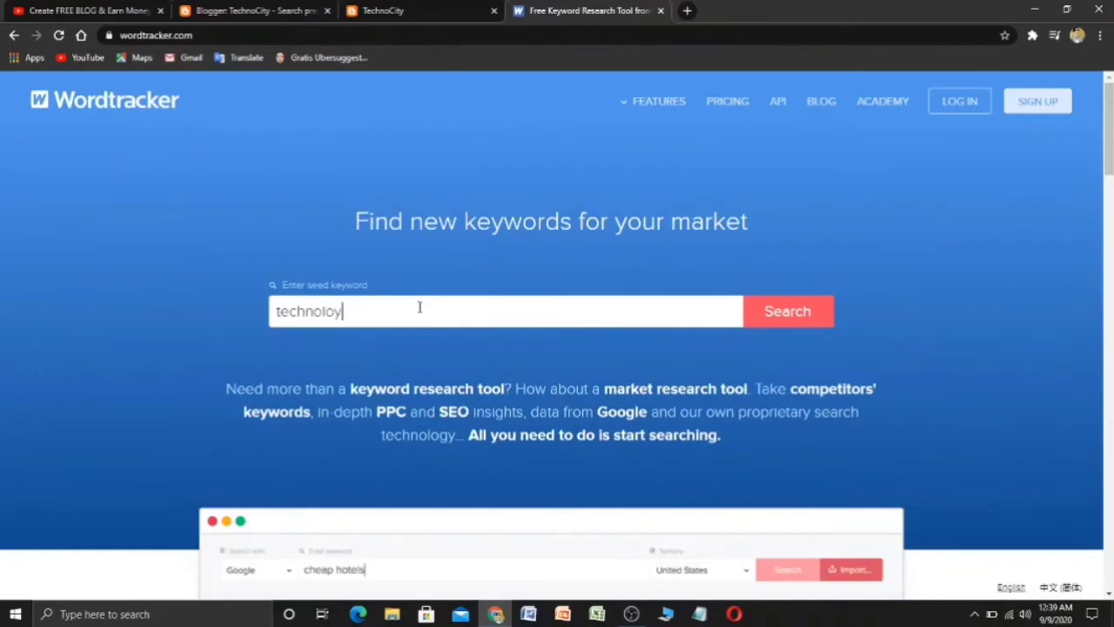
key("Return")
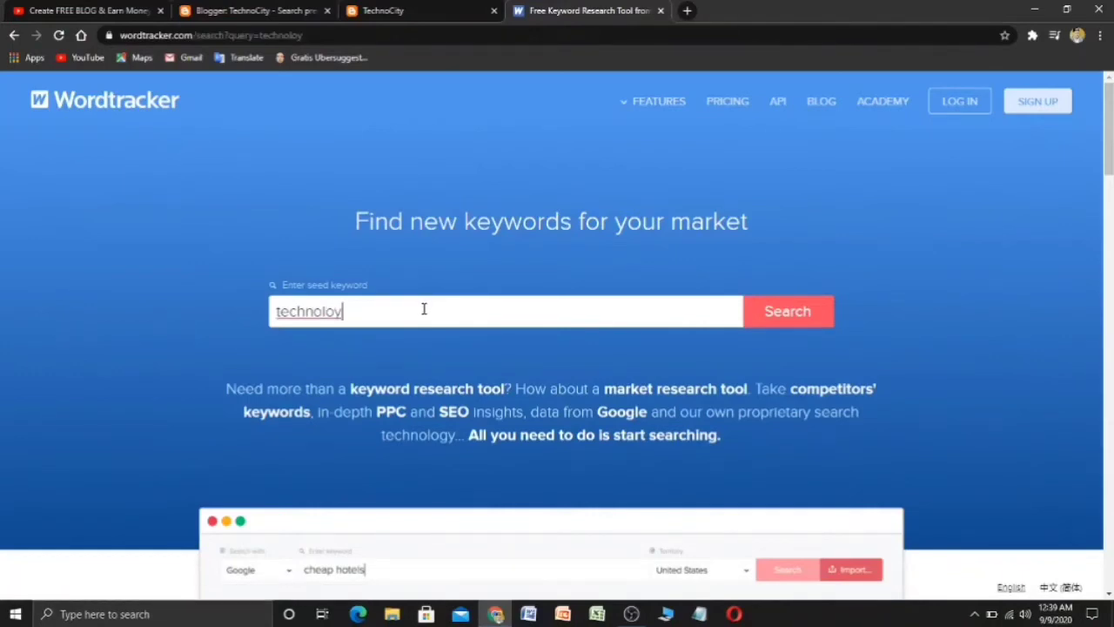
- Run the keyword search for technoloy and clear the accidental page-wide selection
left_click(809, 324)
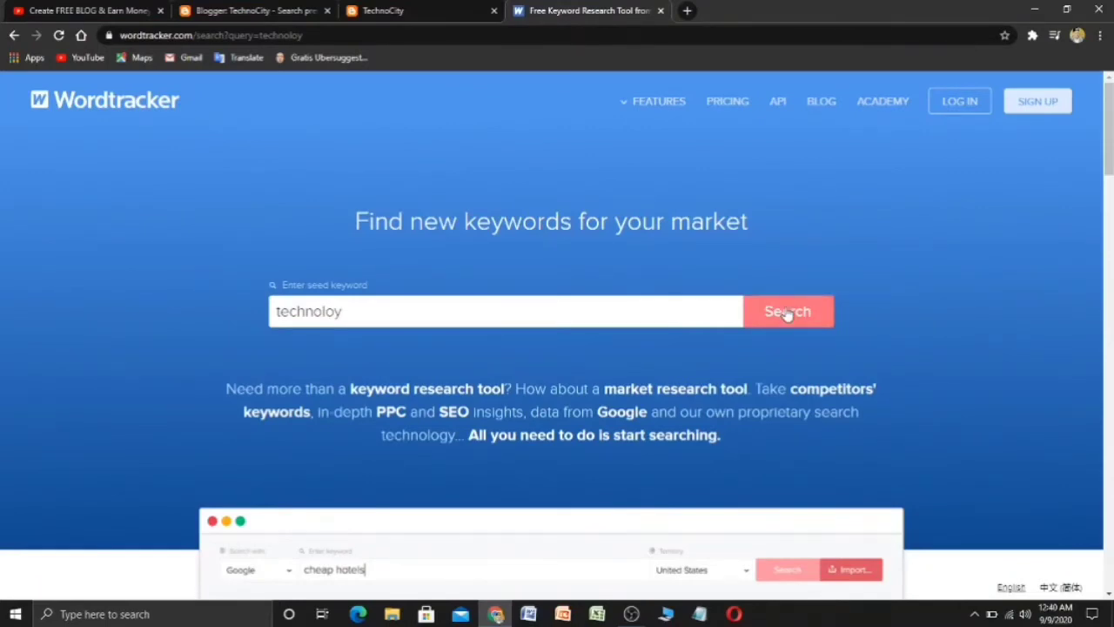
left_click(788, 315)
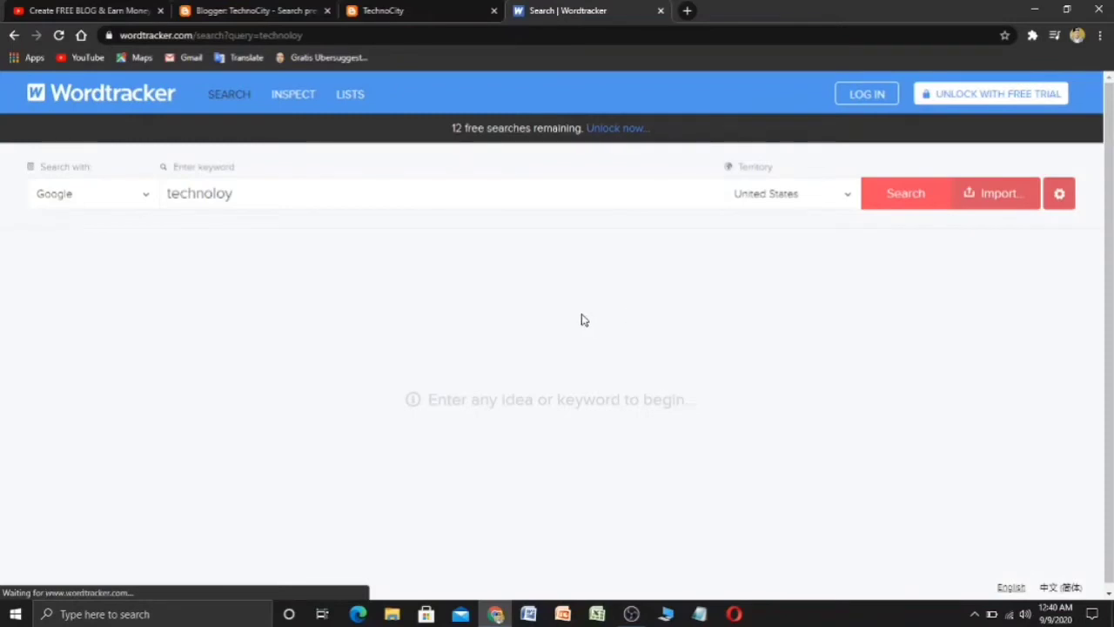
key("ctrl+a")
scroll(448, 348, "down", 1)
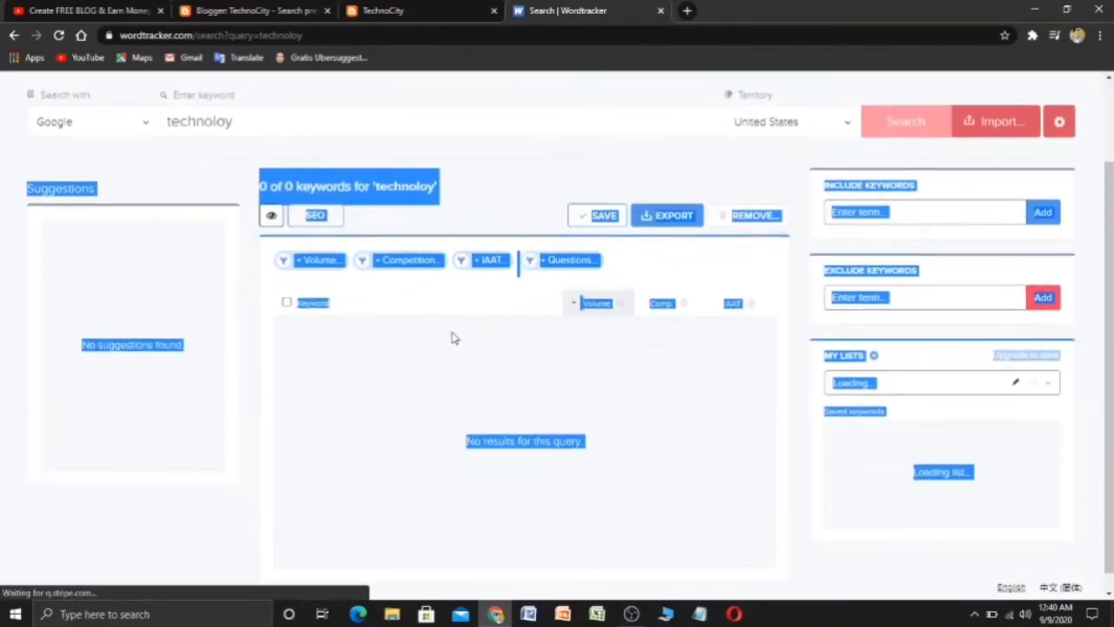
scroll(505, 269, "up", 1)
left_click(504, 268)
scroll(497, 281, "down", 2)
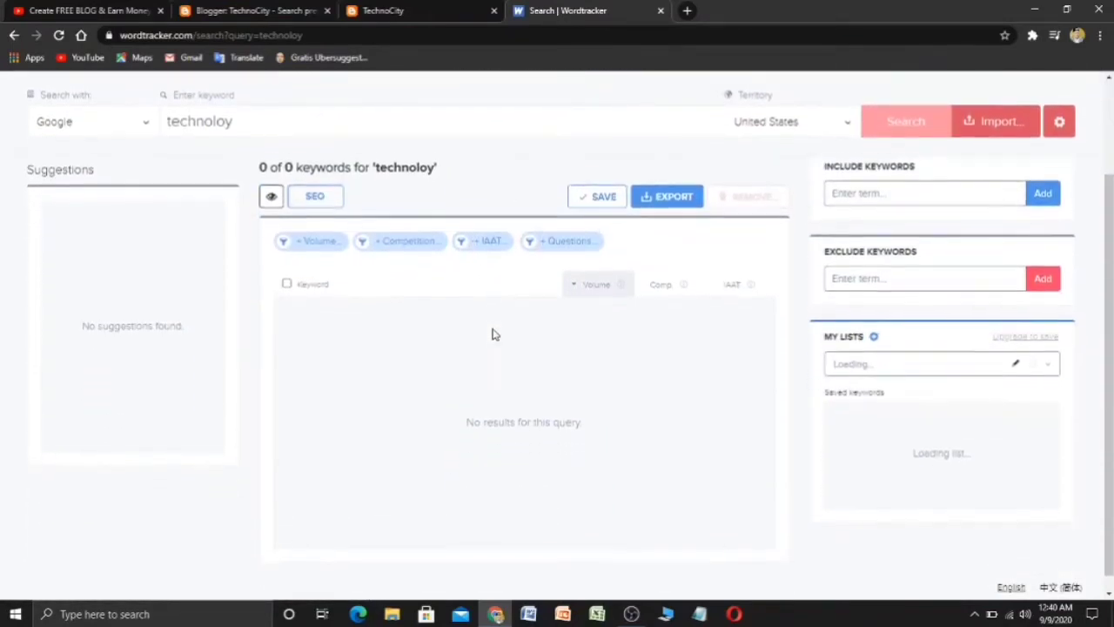
scroll(496, 339, "up", 2)
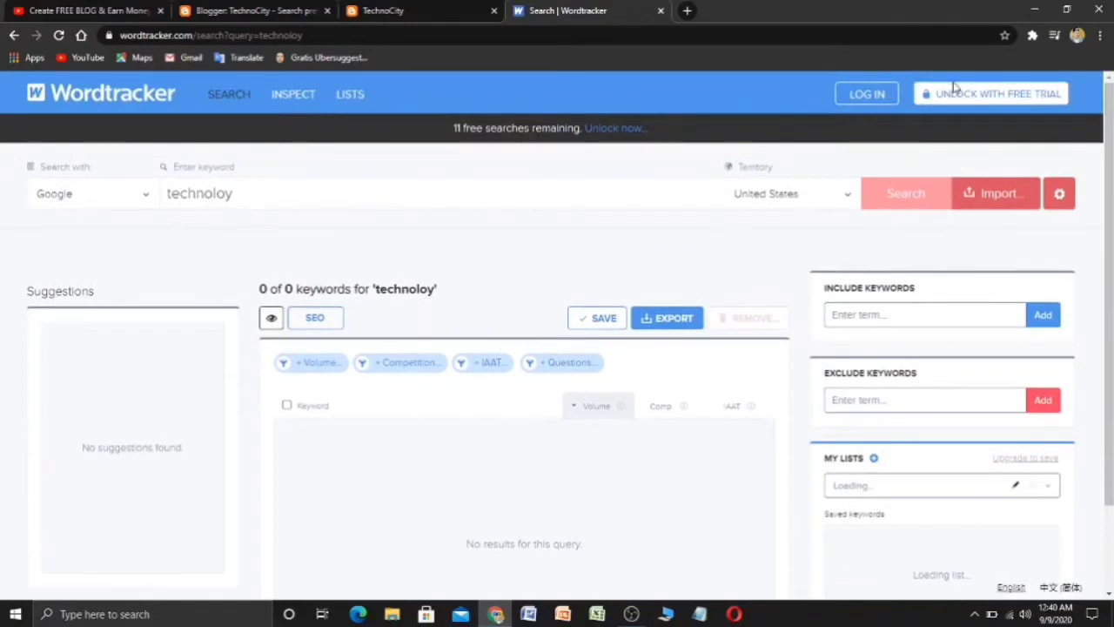
- Visit the Wordtracker login page, then return to the homepage
left_click(876, 100)
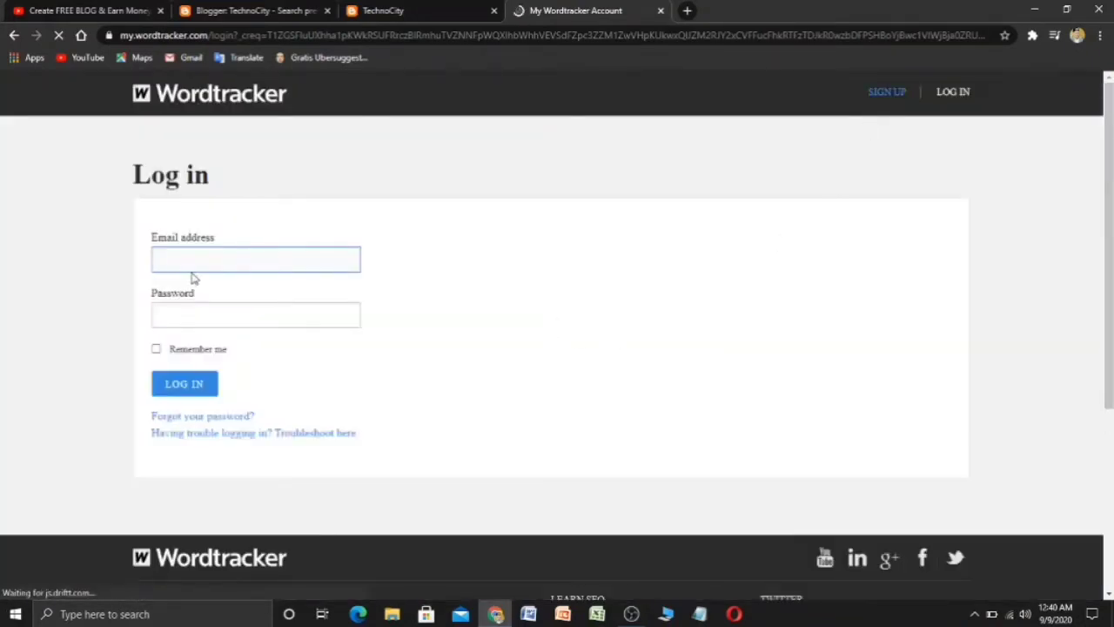
scroll(241, 340, "down", 4)
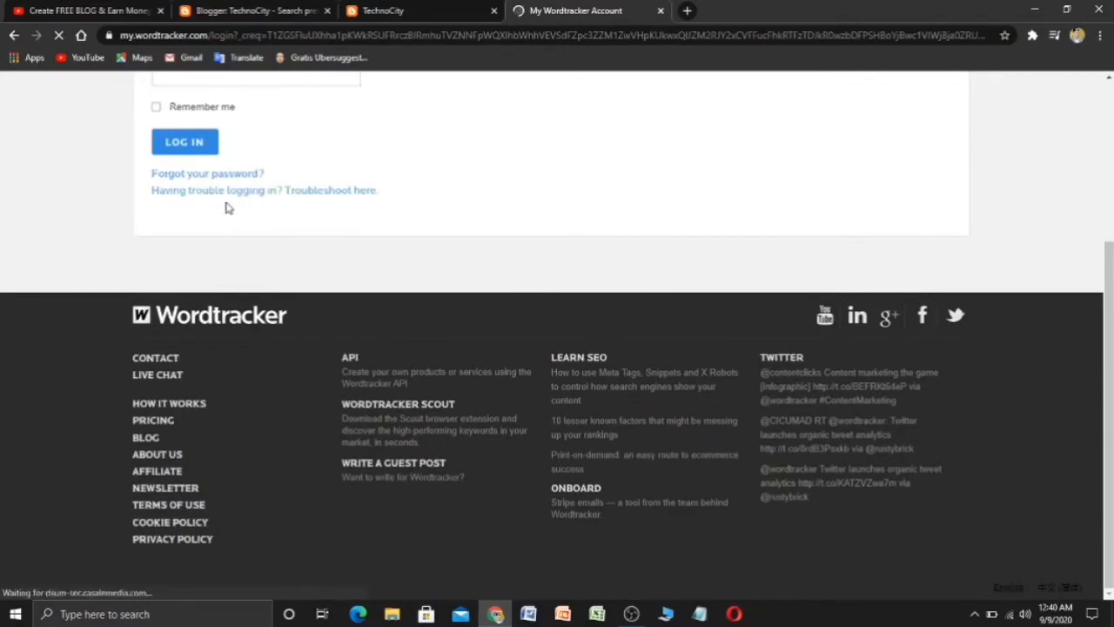
scroll(233, 207, "up", 3)
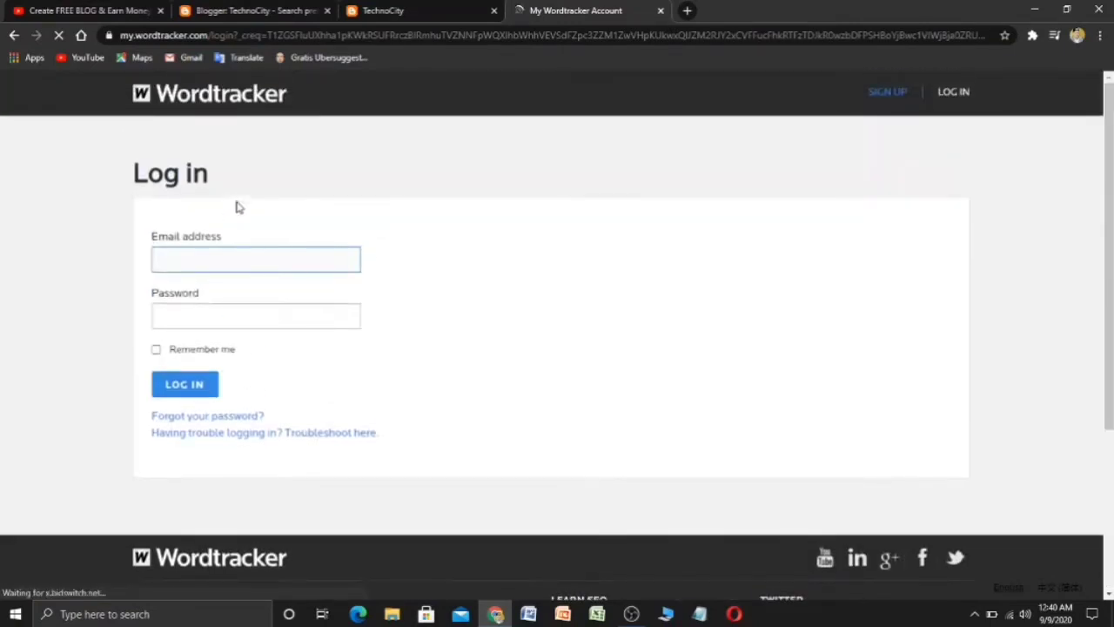
left_click(189, 106)
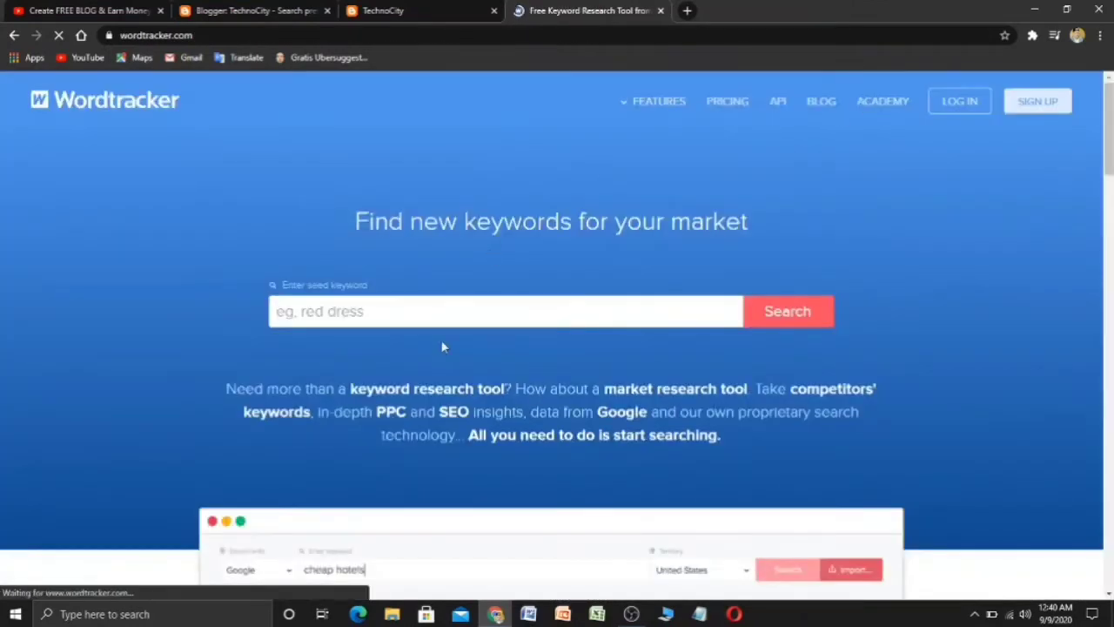
- Search technoloy again from the saved seed keywords and reload the results page
left_click(442, 315)
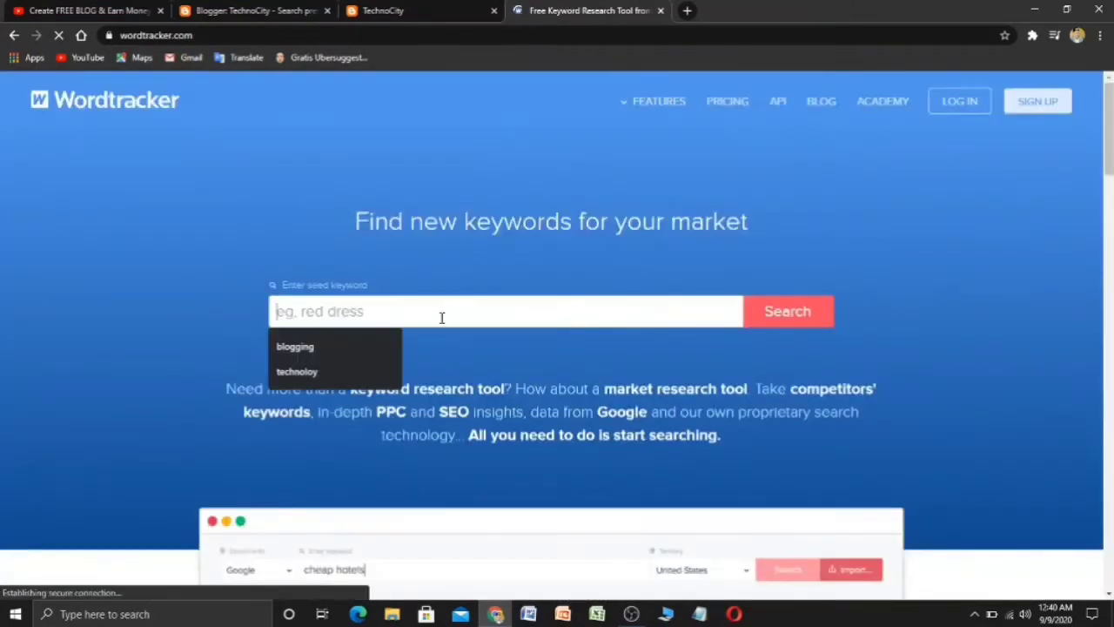
left_click(322, 375)
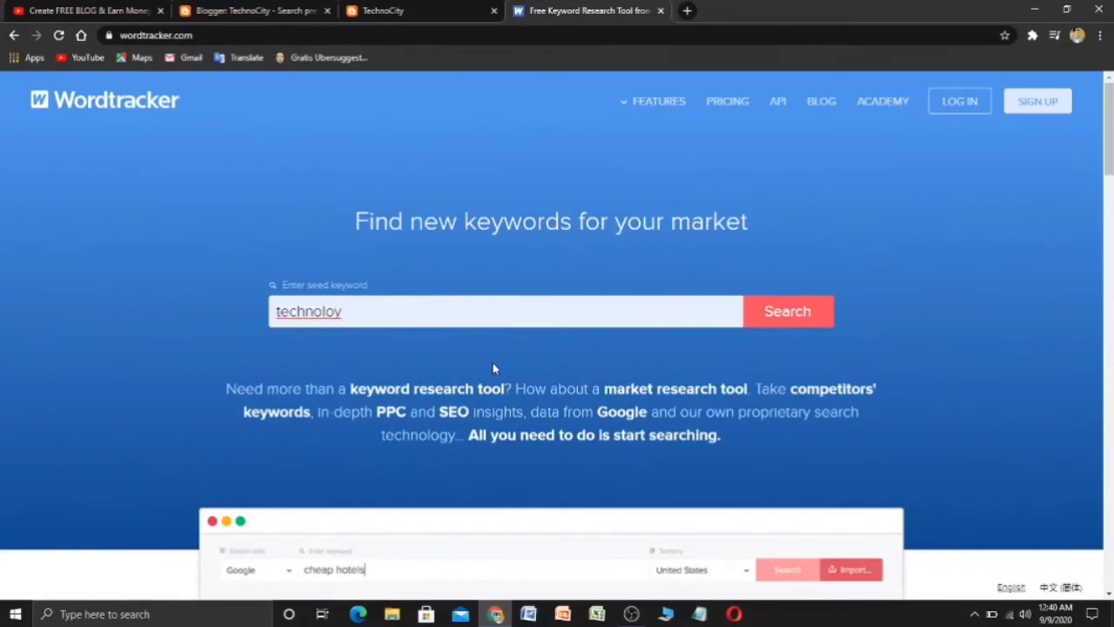
scroll(492, 367, "down", 3)
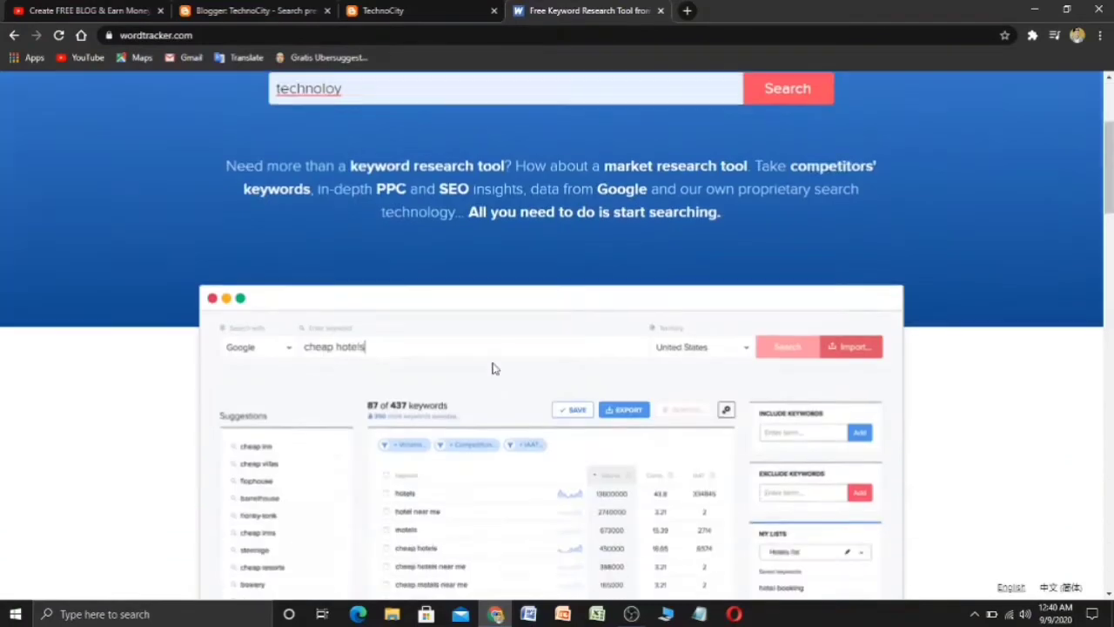
scroll(492, 368, "down", 1)
scroll(493, 367, "up", 4)
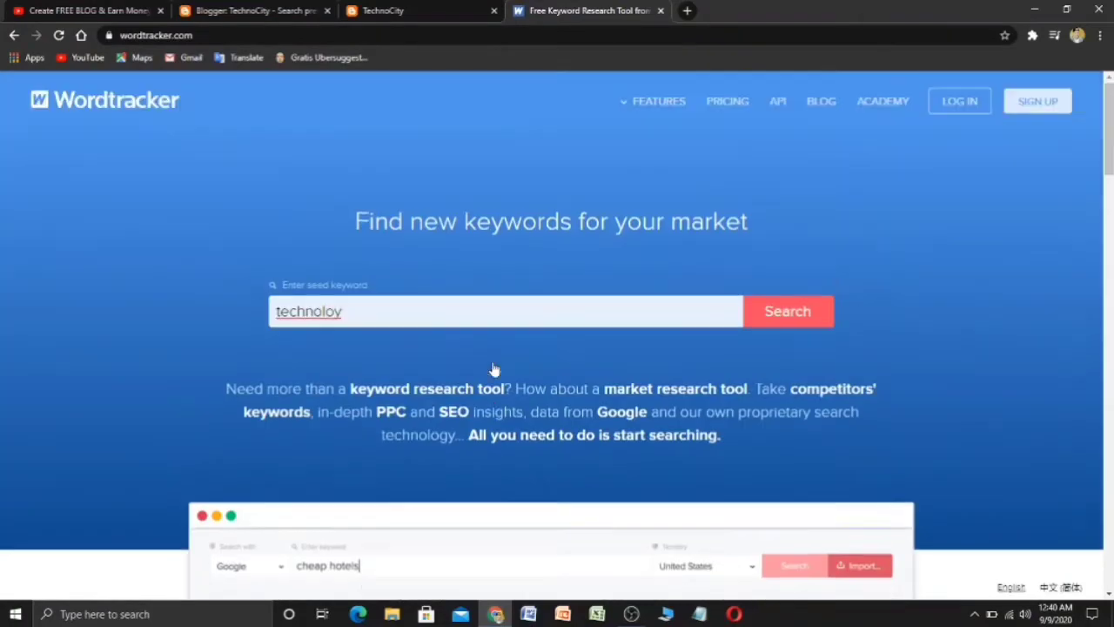
left_click(786, 318)
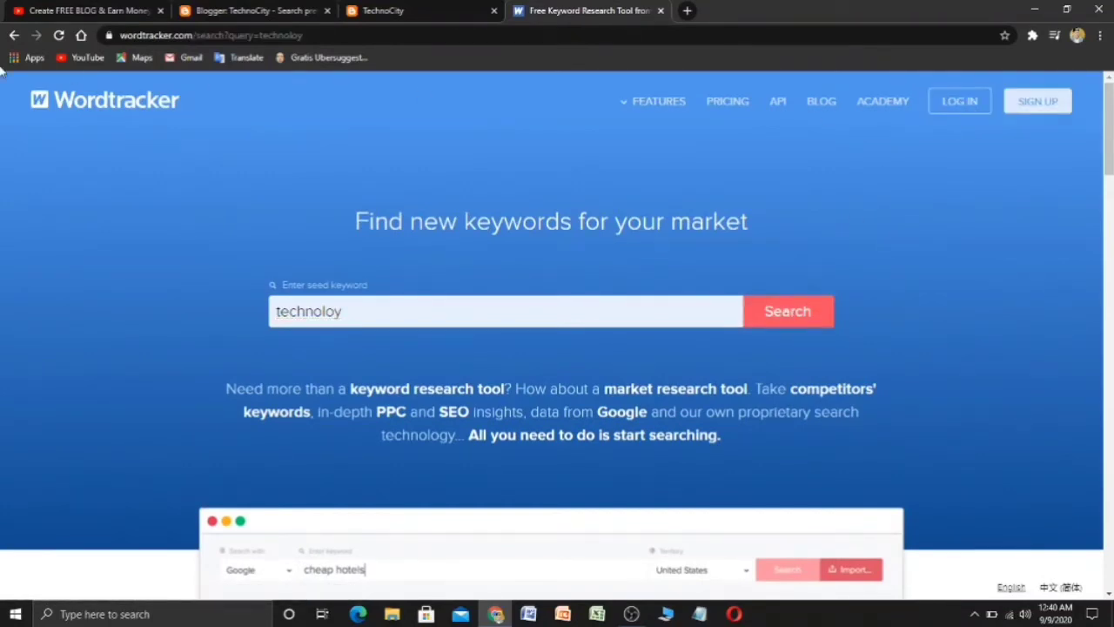
left_click(58, 34)
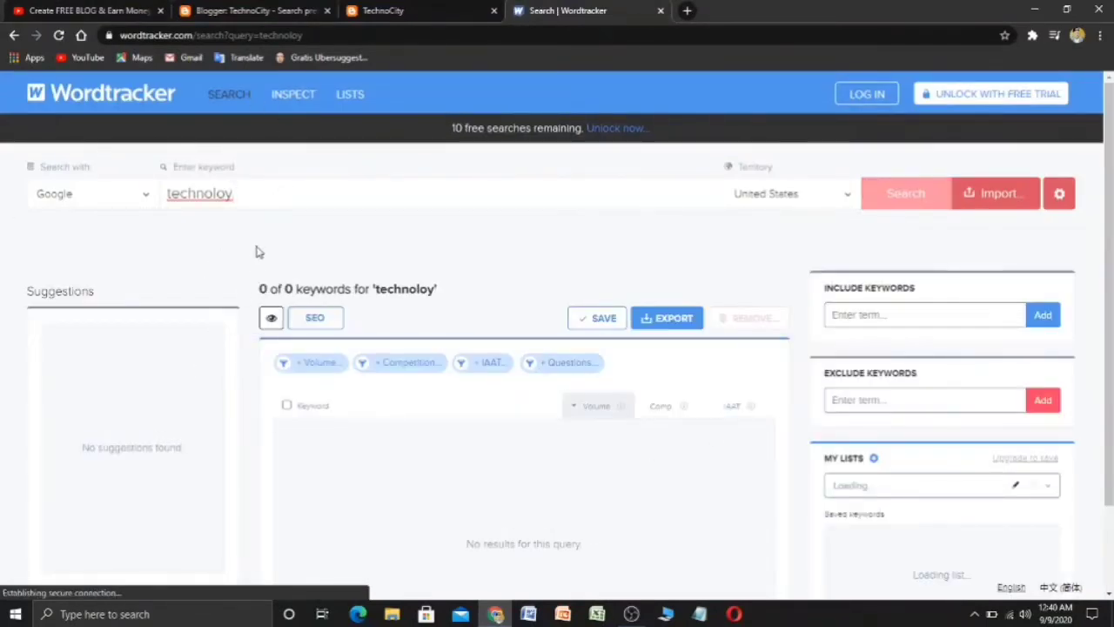
- Correct the keyword to techno and run the search
left_click(286, 184)
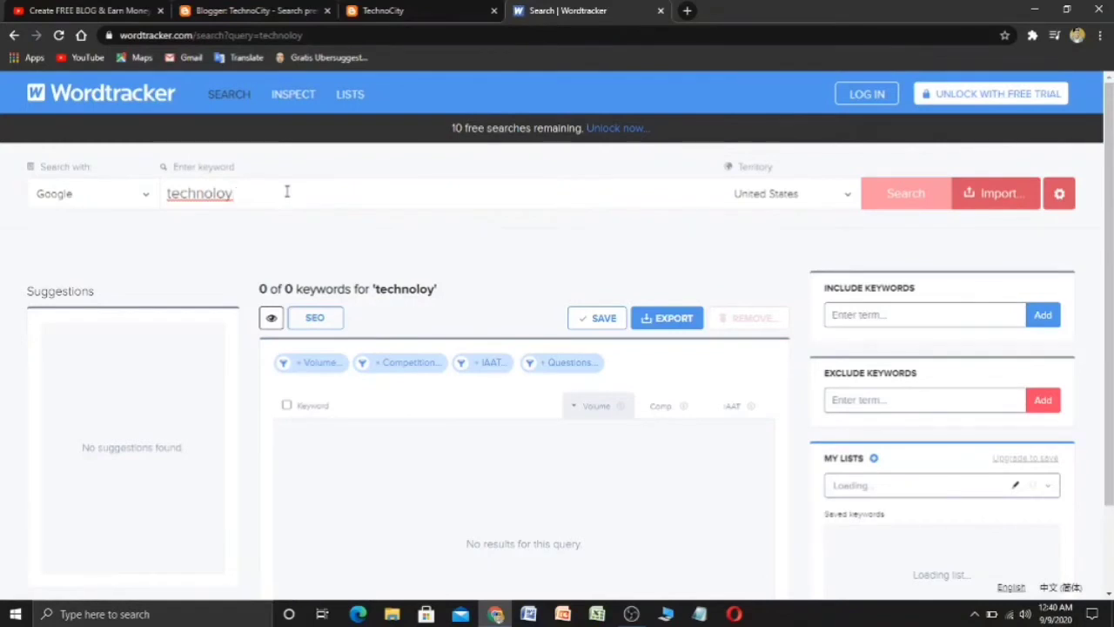
key("BackSpace")
key("BackSpace")
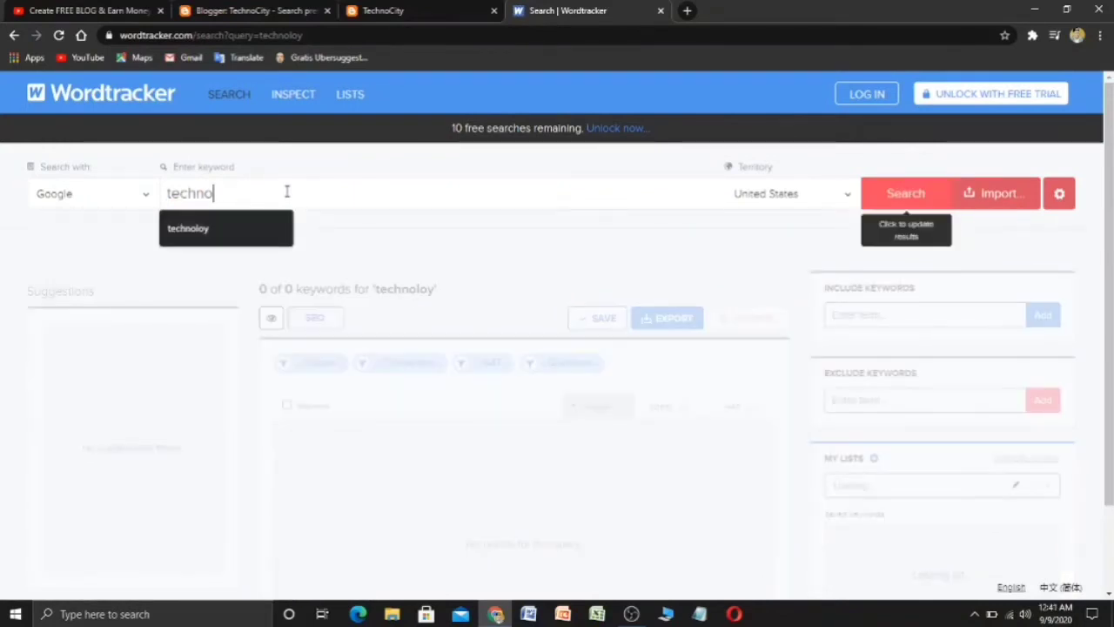
left_click(908, 200)
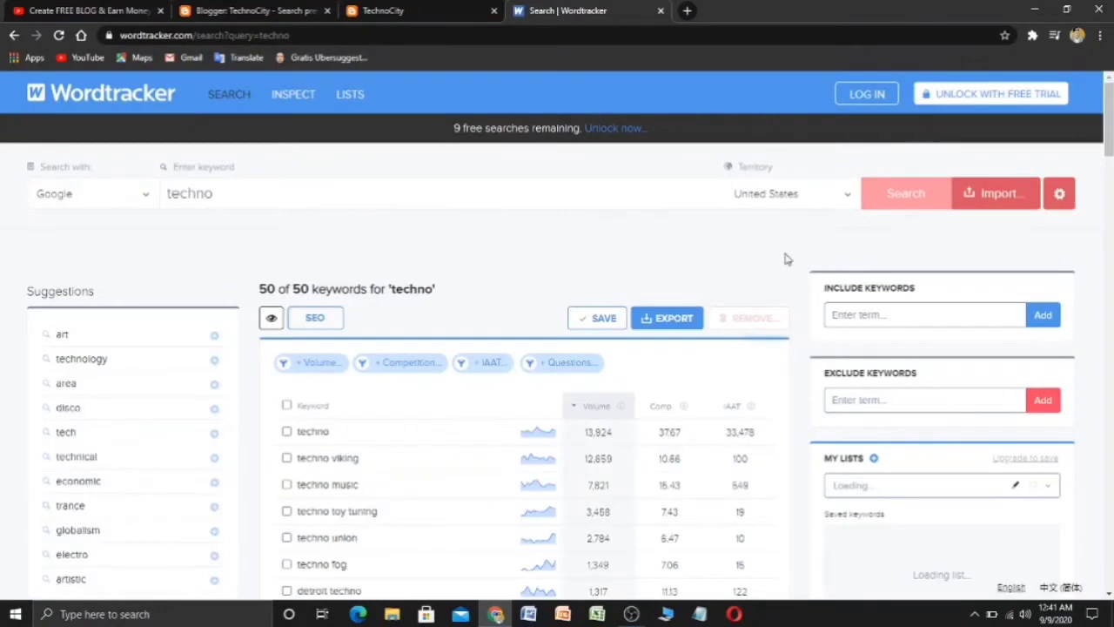
left_click_drag(785, 256, 381, 437)
left_click(411, 229)
left_click(343, 199)
left_click(404, 257)
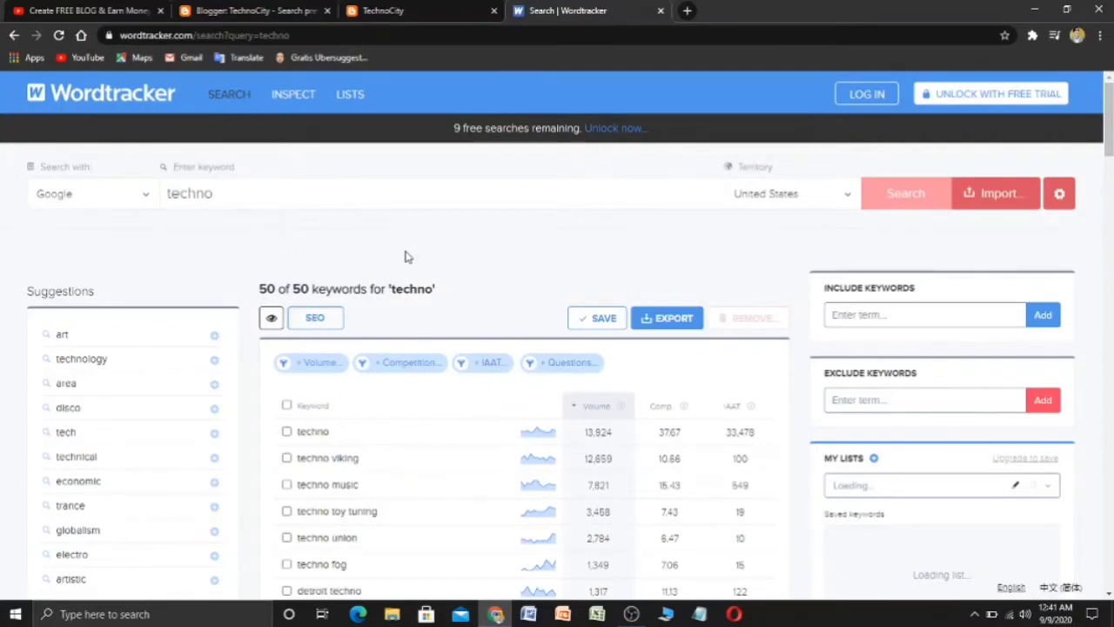
- Review the 50 techno keyword results and the Comp and IAAT column explanations
scroll(404, 257, "down", 2)
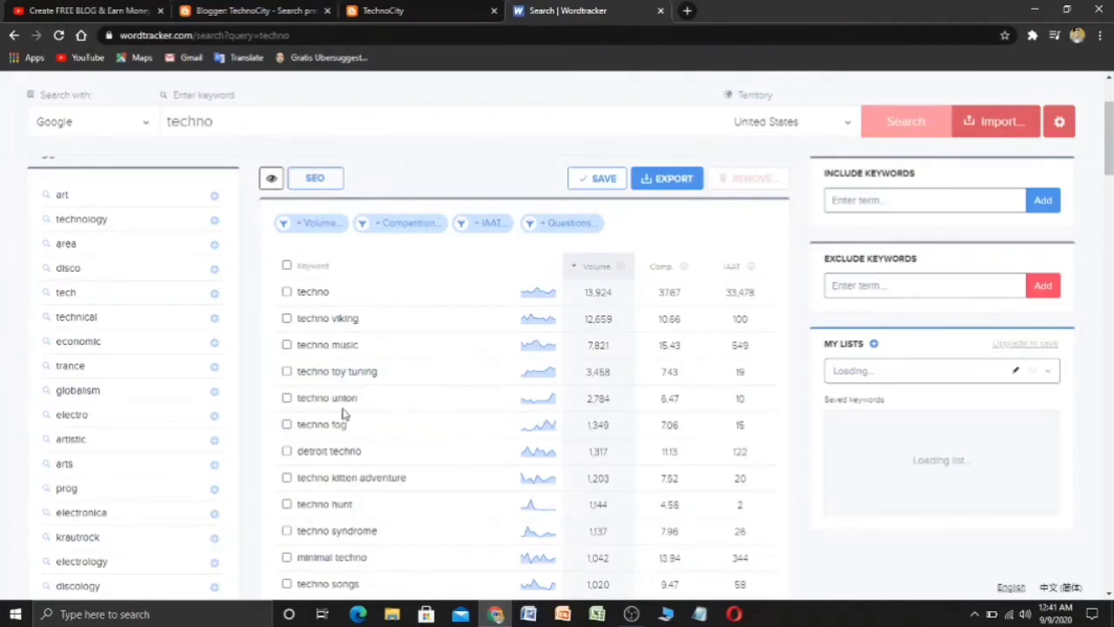
scroll(389, 440, "down", 3)
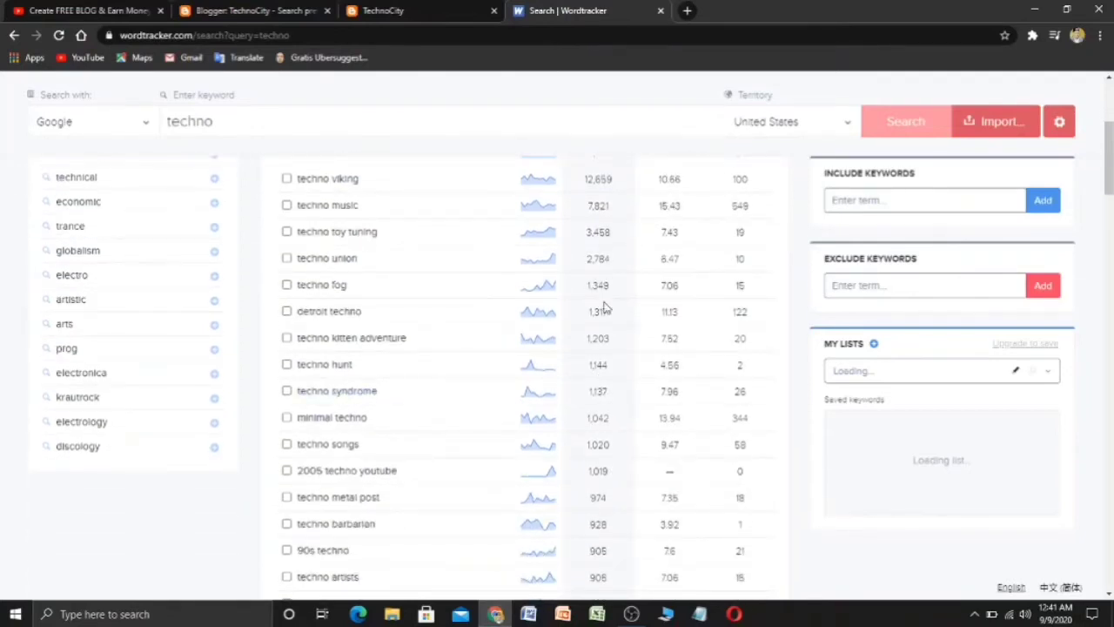
scroll(604, 335, "up", 3)
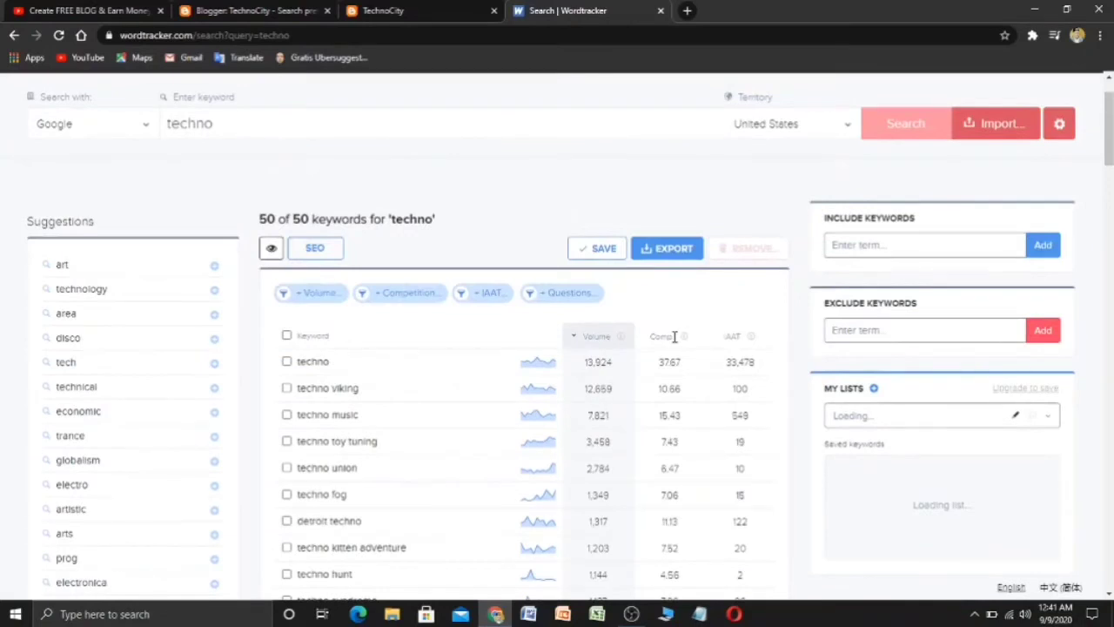
mouse_move(681, 343)
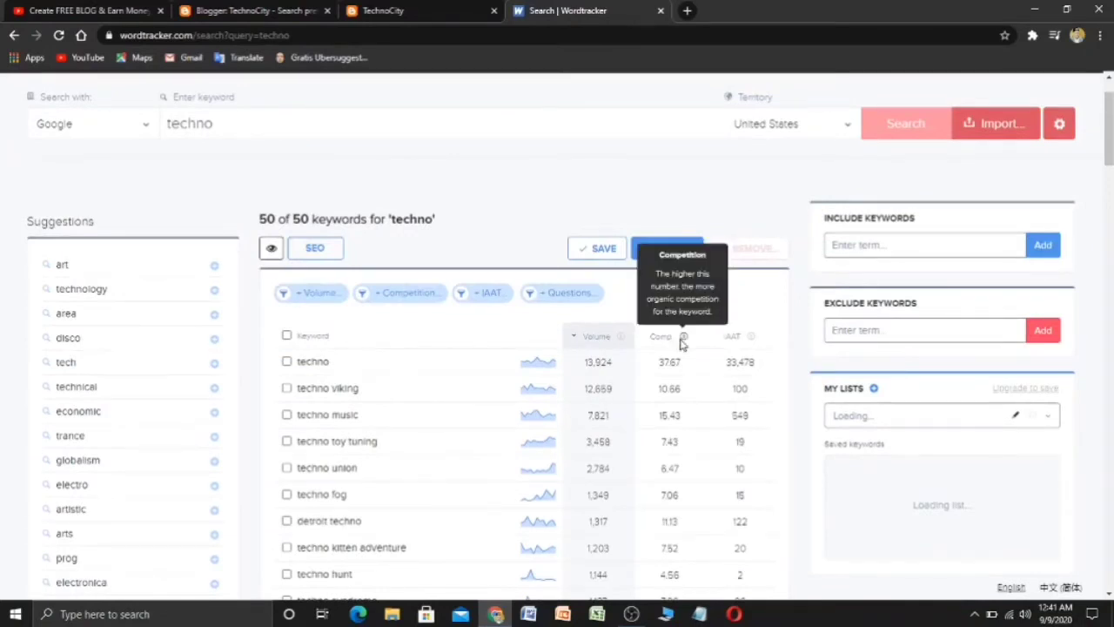
mouse_move(754, 337)
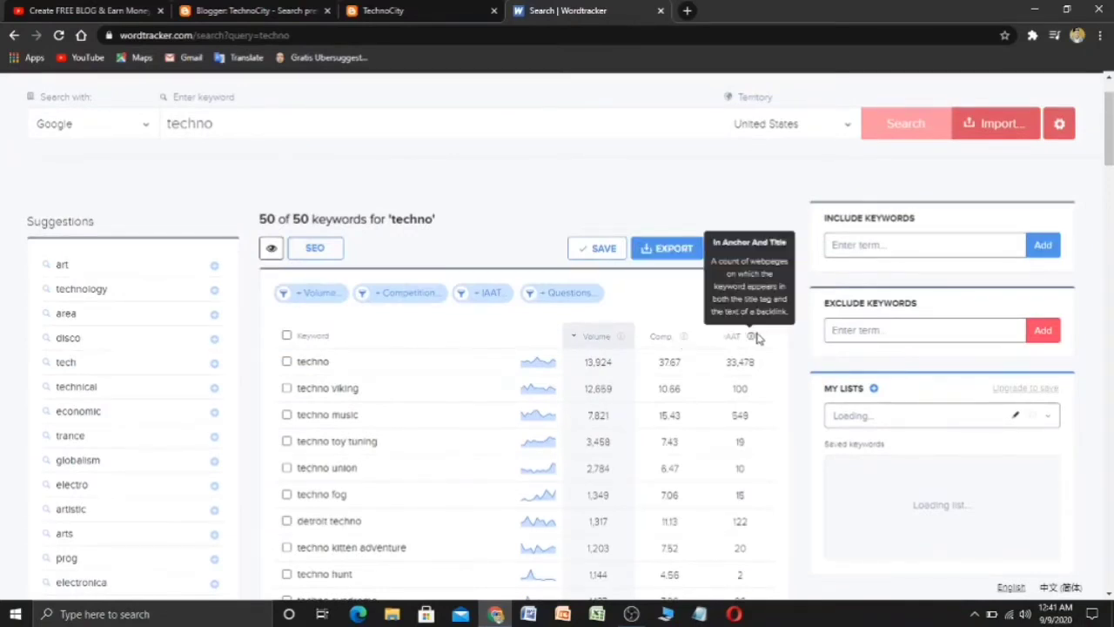
right_click(754, 338)
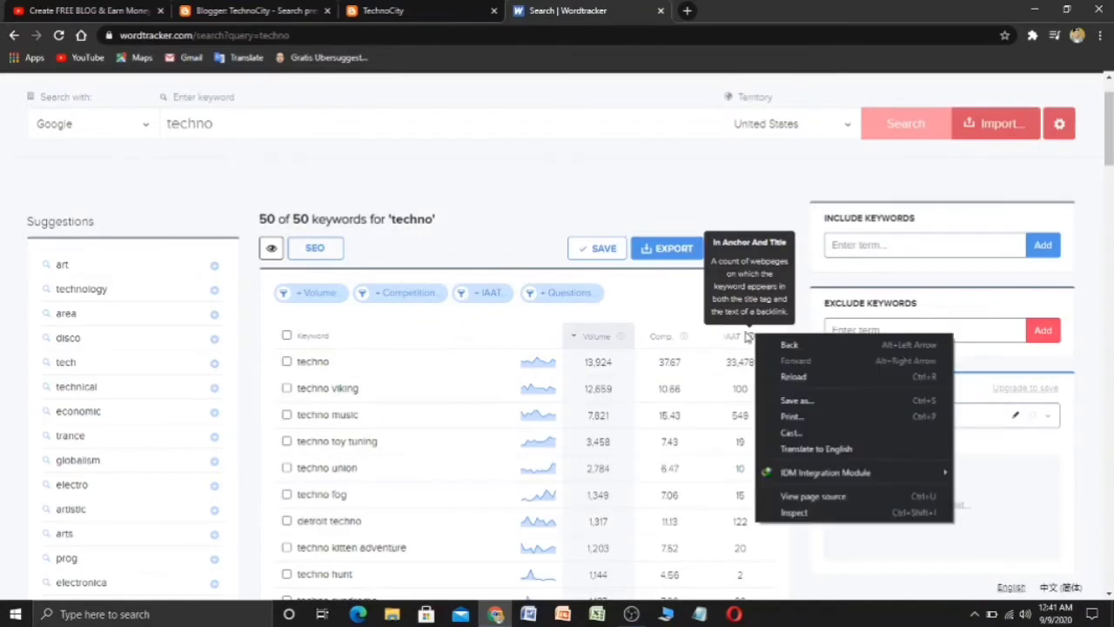
scroll(577, 348, "down", 1)
scroll(609, 348, "down", 4)
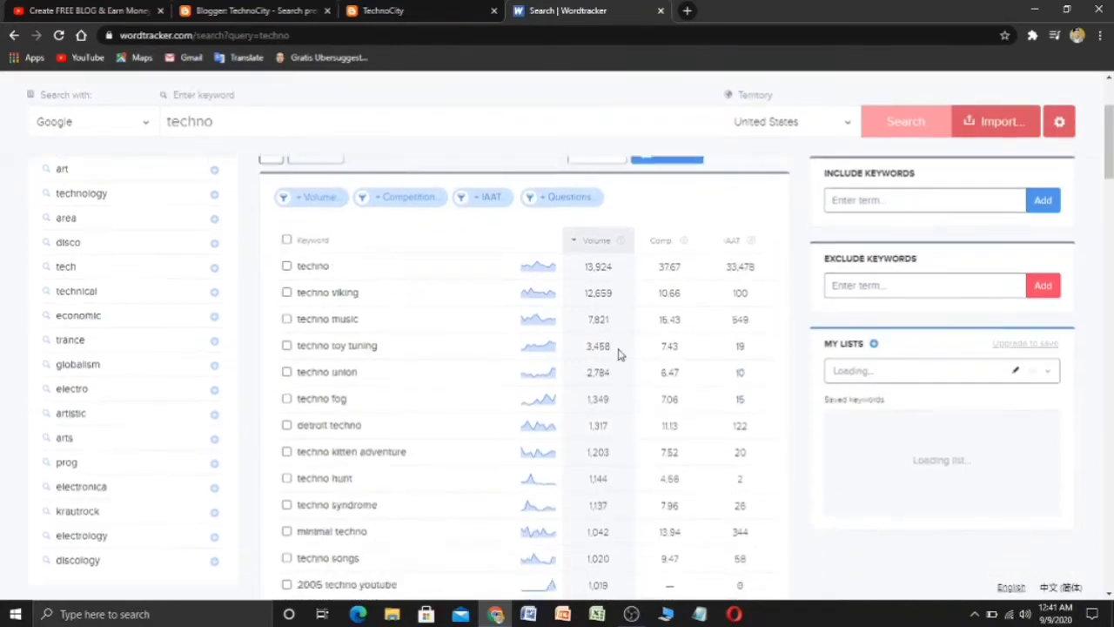
scroll(565, 366, "up", 4)
scroll(479, 385, "up", 2)
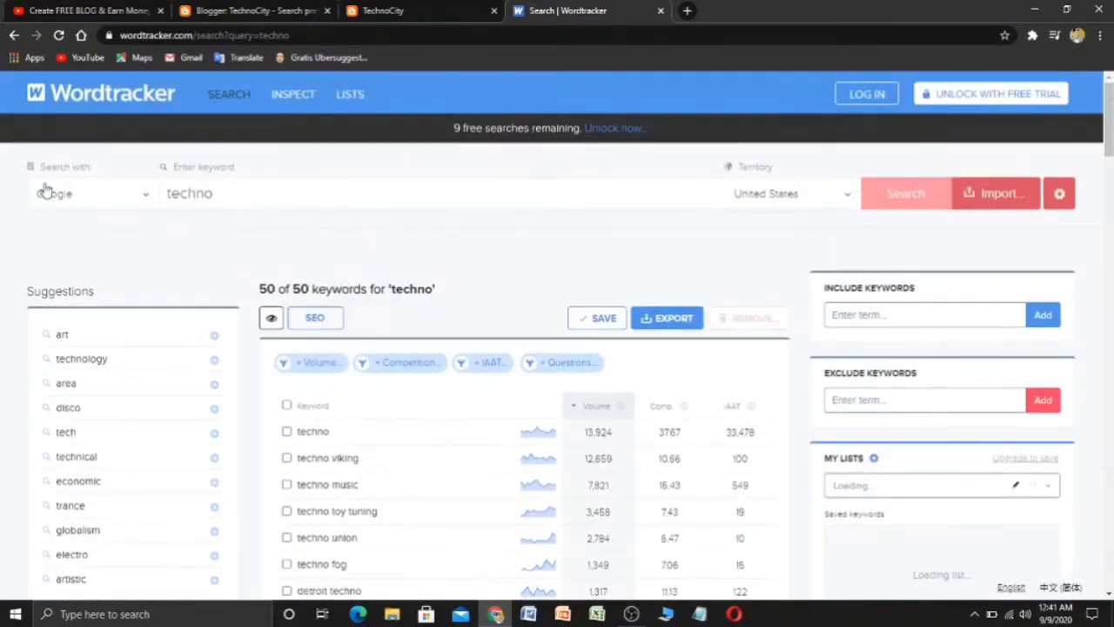
- Check the Search with and Territory options without changing them, then return to Blogger's Search preferences
left_click(138, 203)
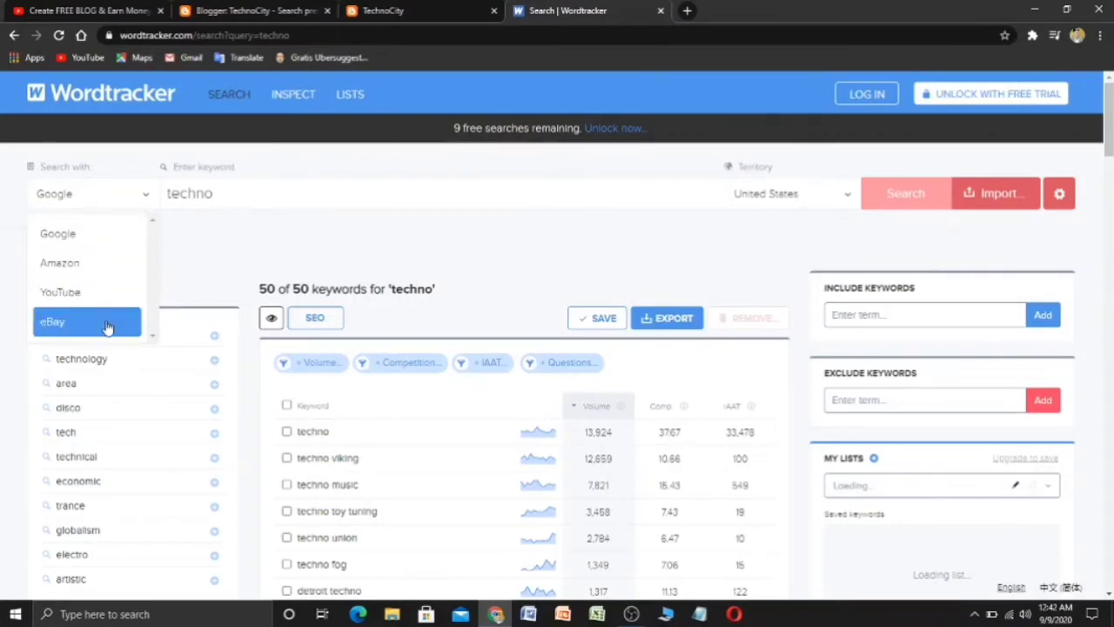
left_click(841, 204)
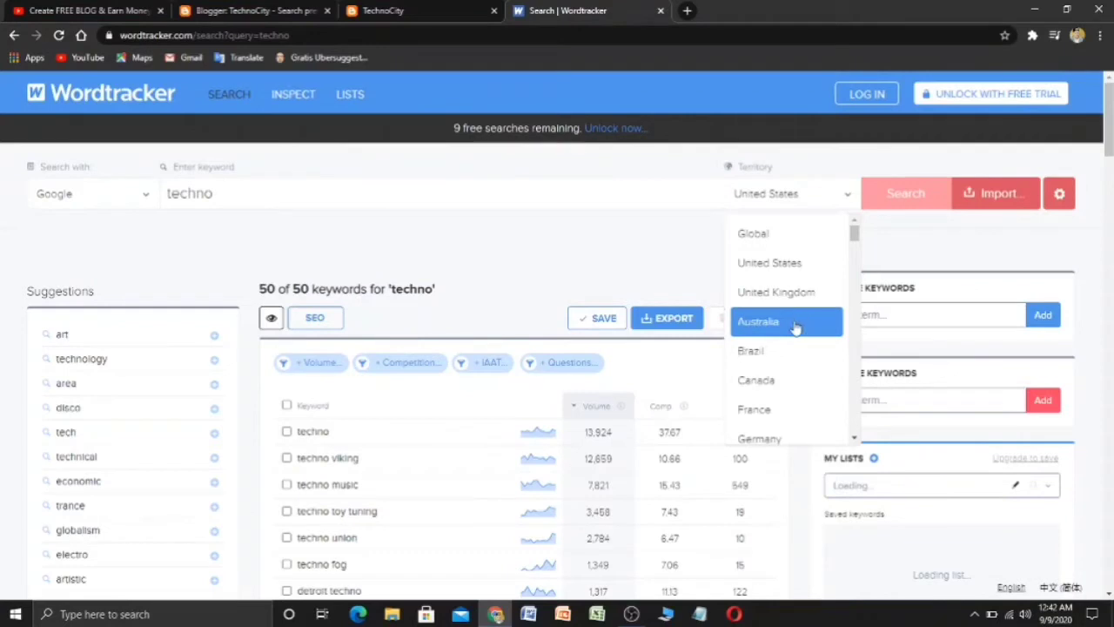
left_click(662, 280)
scroll(485, 304, "down", 3)
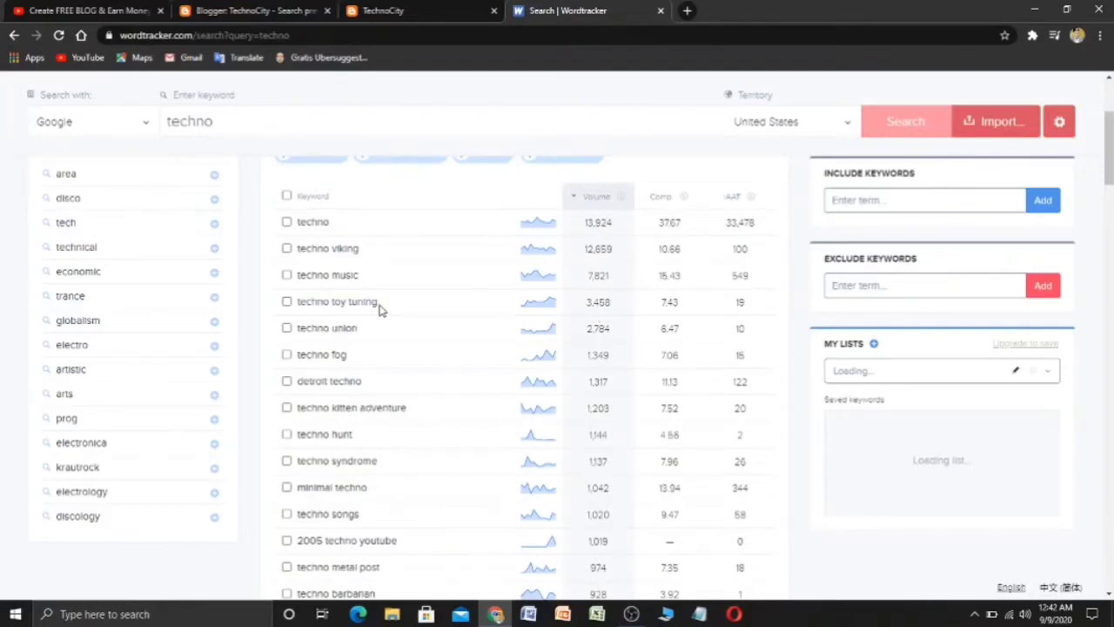
scroll(349, 288, "up", 3)
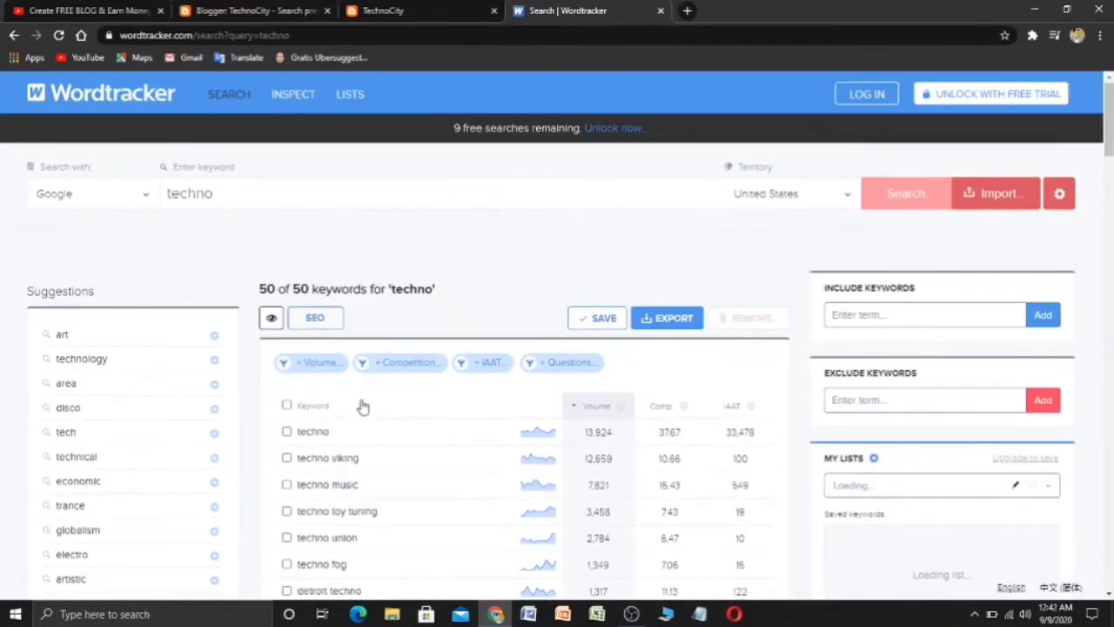
left_click(376, 12)
left_click(296, 10)
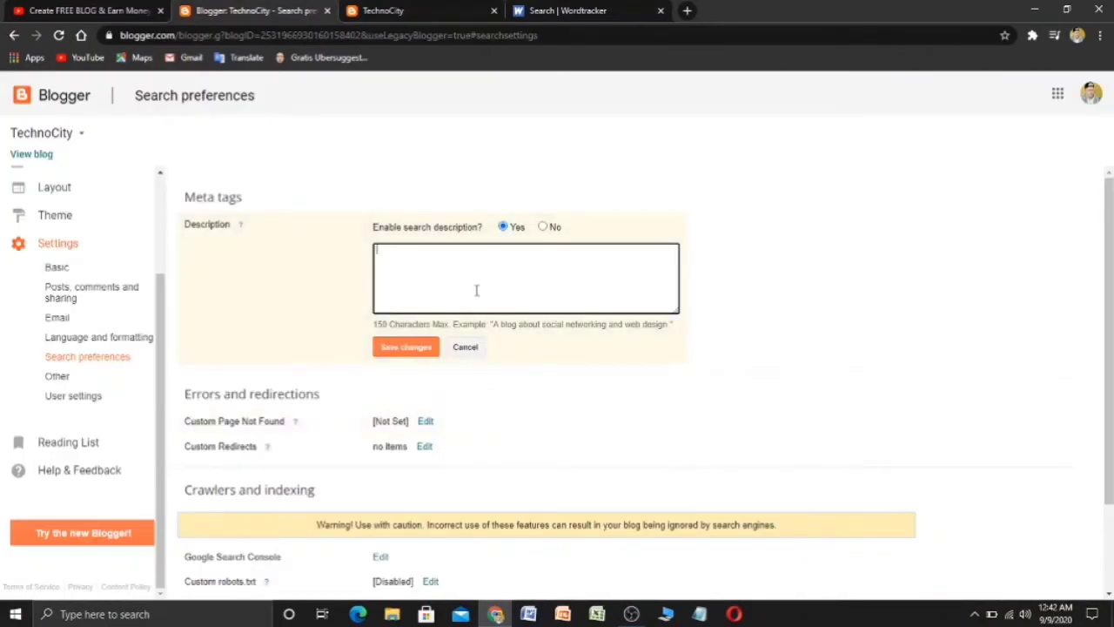
- Enter 'techno, technology, tech news, technology inventions' as the search description and save
type("hn")
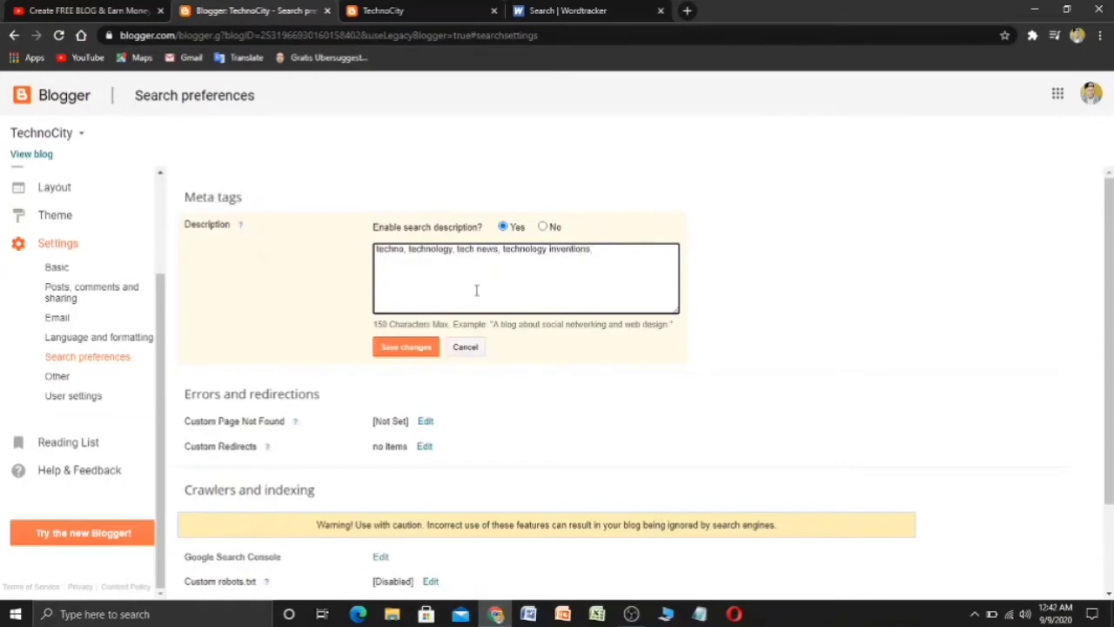
left_click(407, 348)
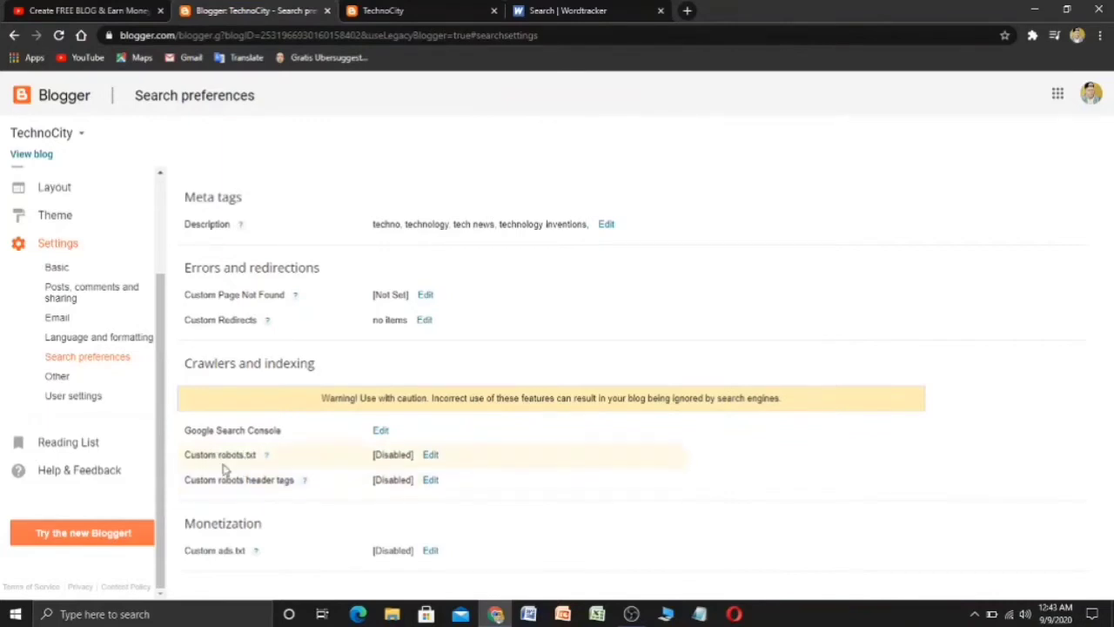
- Enable and save custom robots.txt, then visit Other settings and return to Search preferences
left_click(430, 454)
left_click(532, 456)
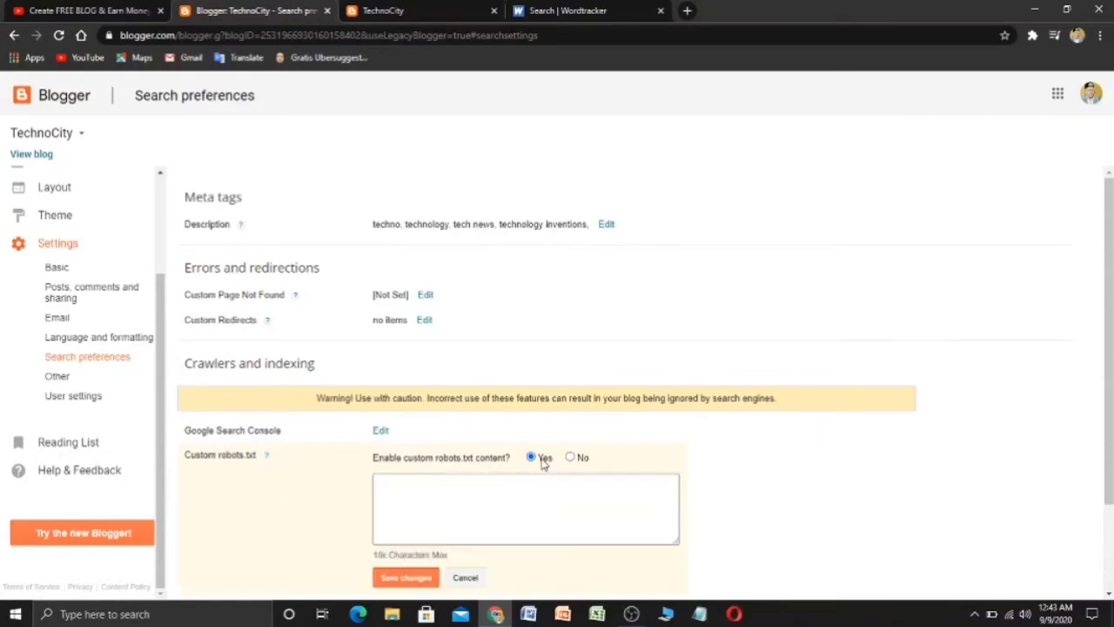
scroll(410, 473, "down", 2)
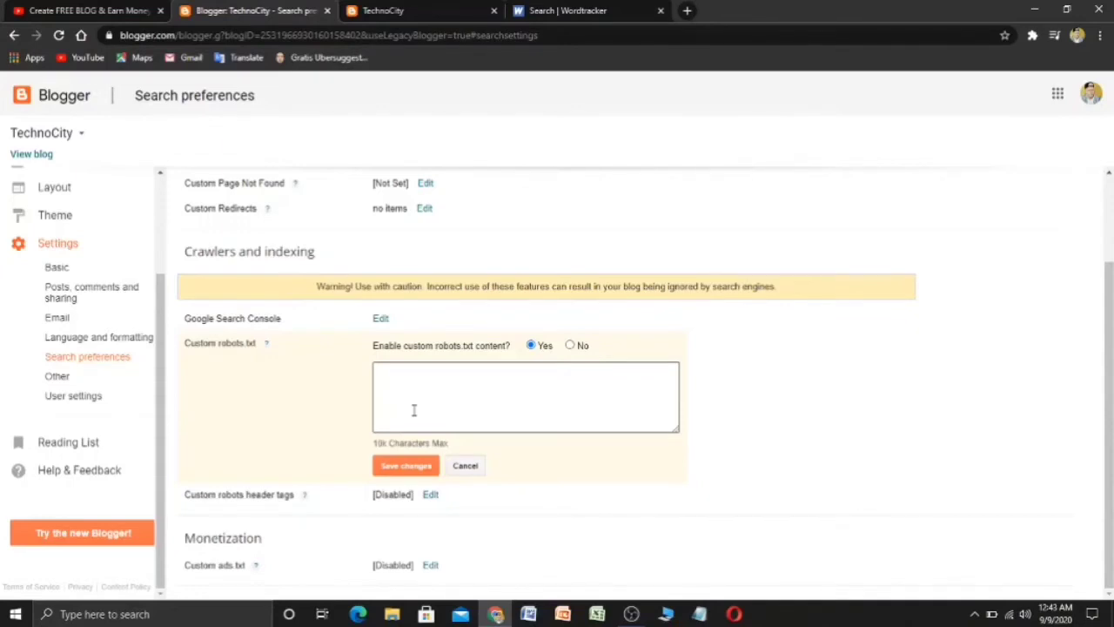
left_click(425, 470)
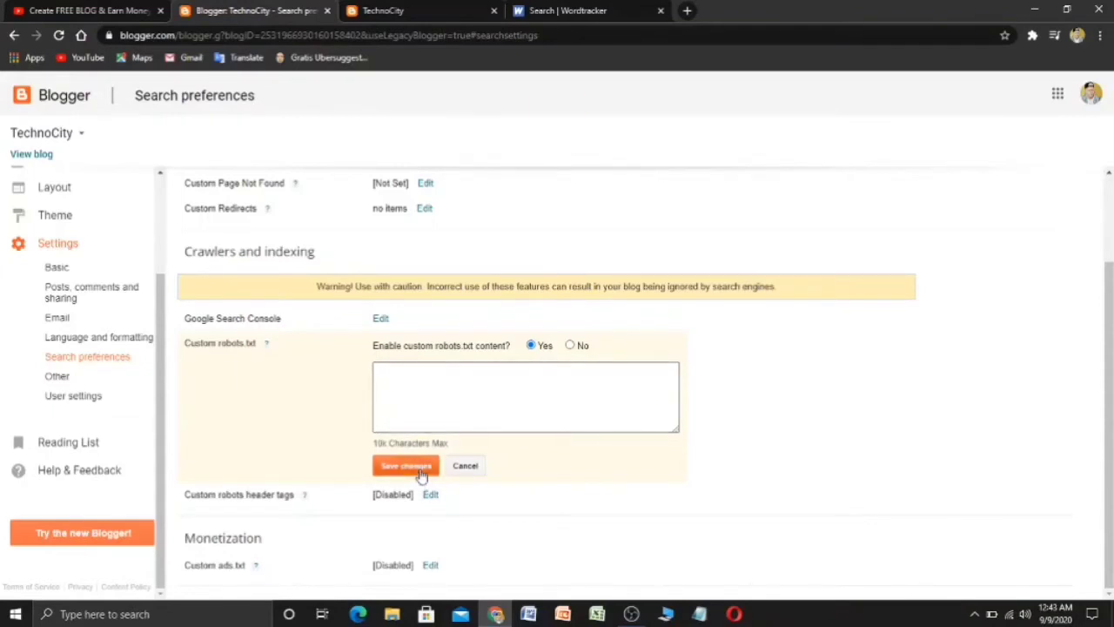
left_click(56, 375)
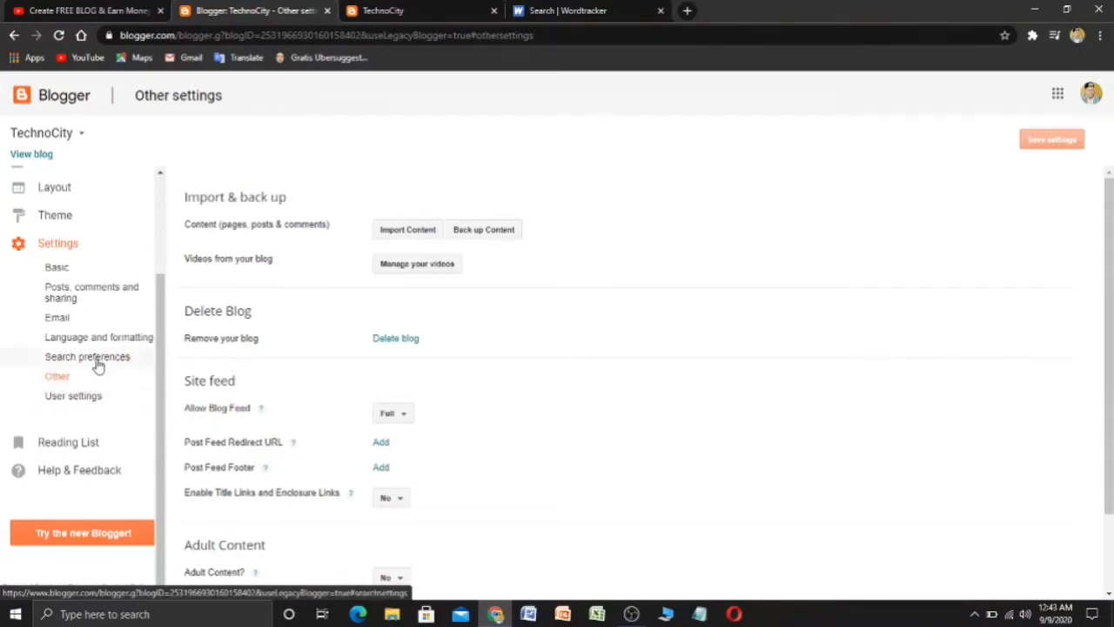
left_click(97, 359)
- Enable custom robots header tags with all and noodp for home and archive/search pages
left_click(431, 481)
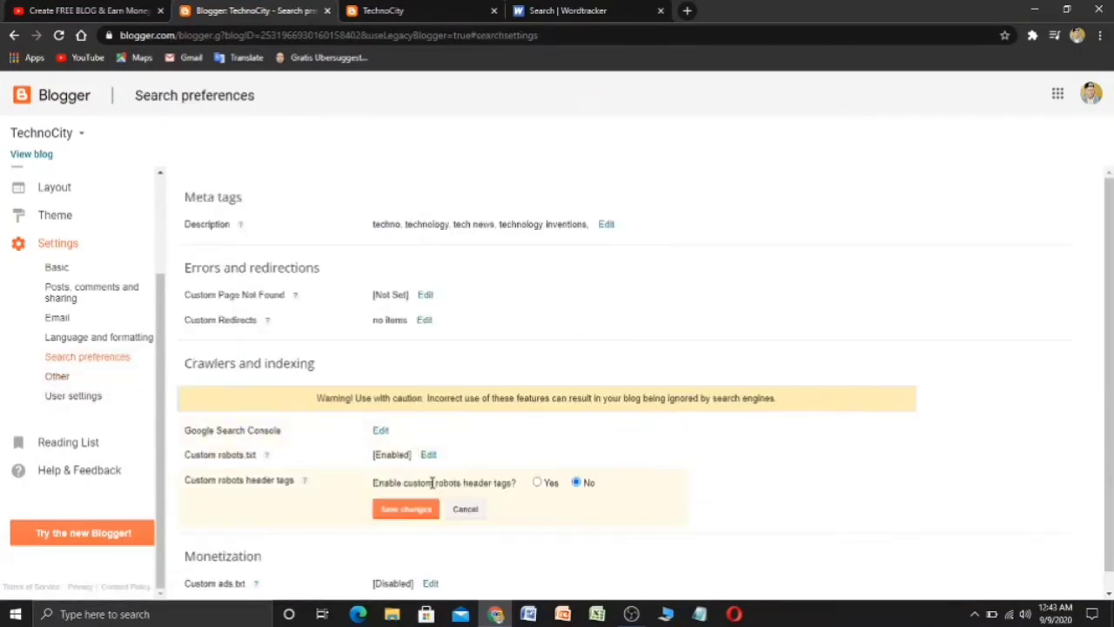
scroll(433, 482, "down", 1)
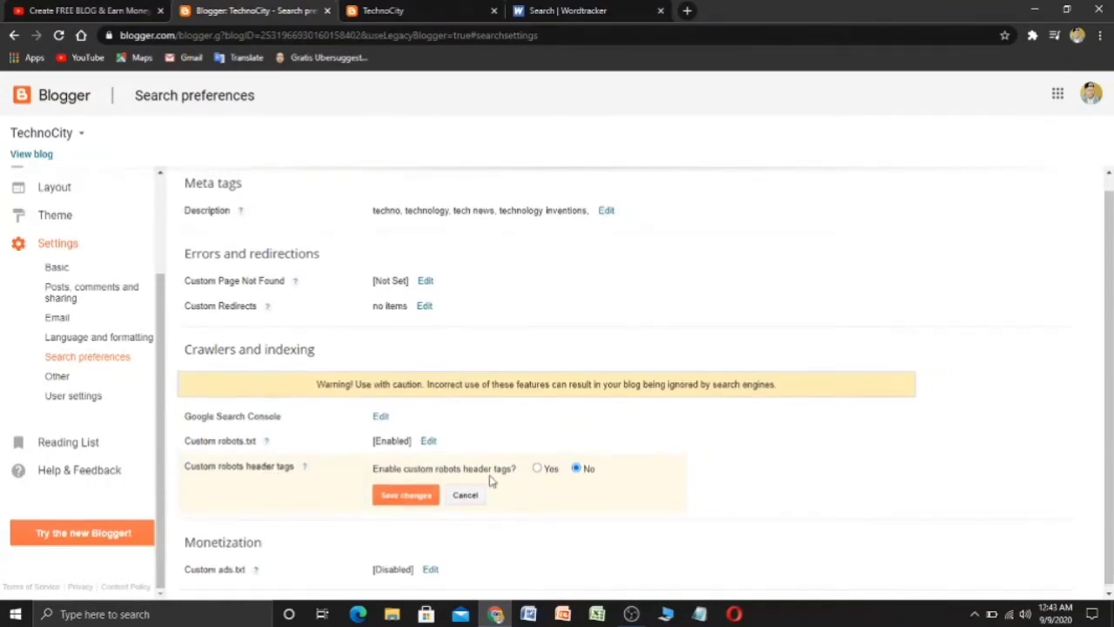
left_click(537, 468)
scroll(557, 473, "down", 2)
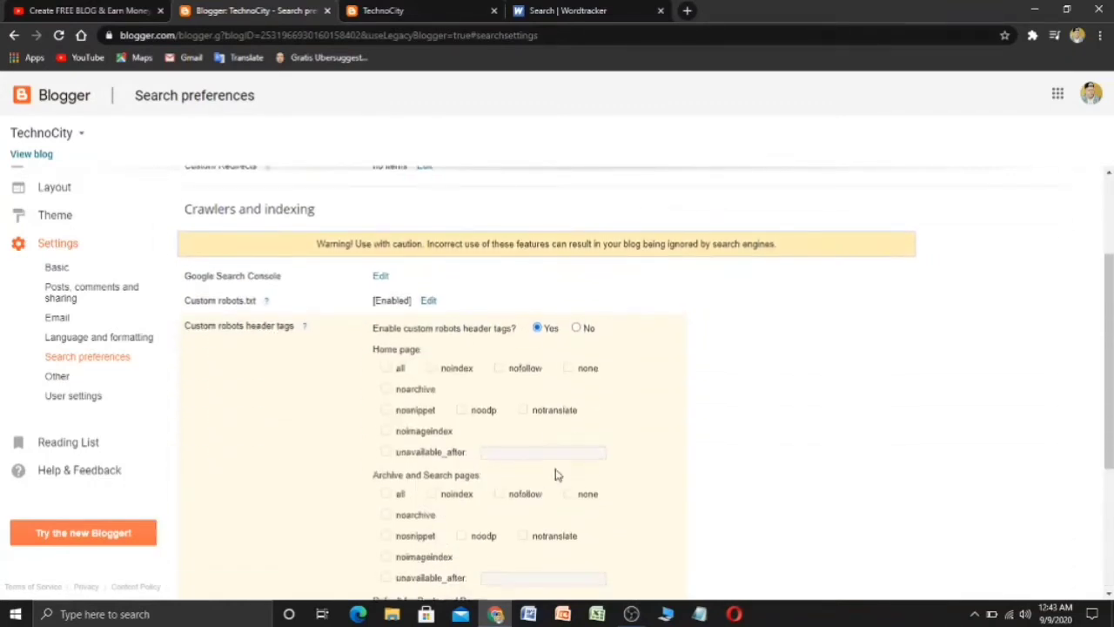
scroll(521, 448, "down", 2)
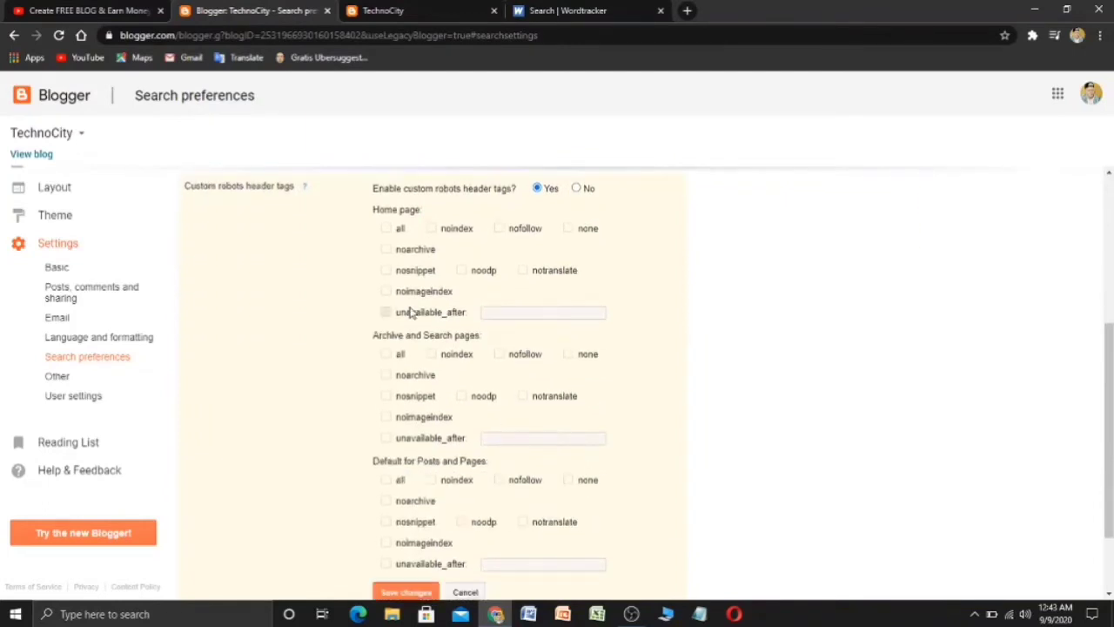
left_click(389, 229)
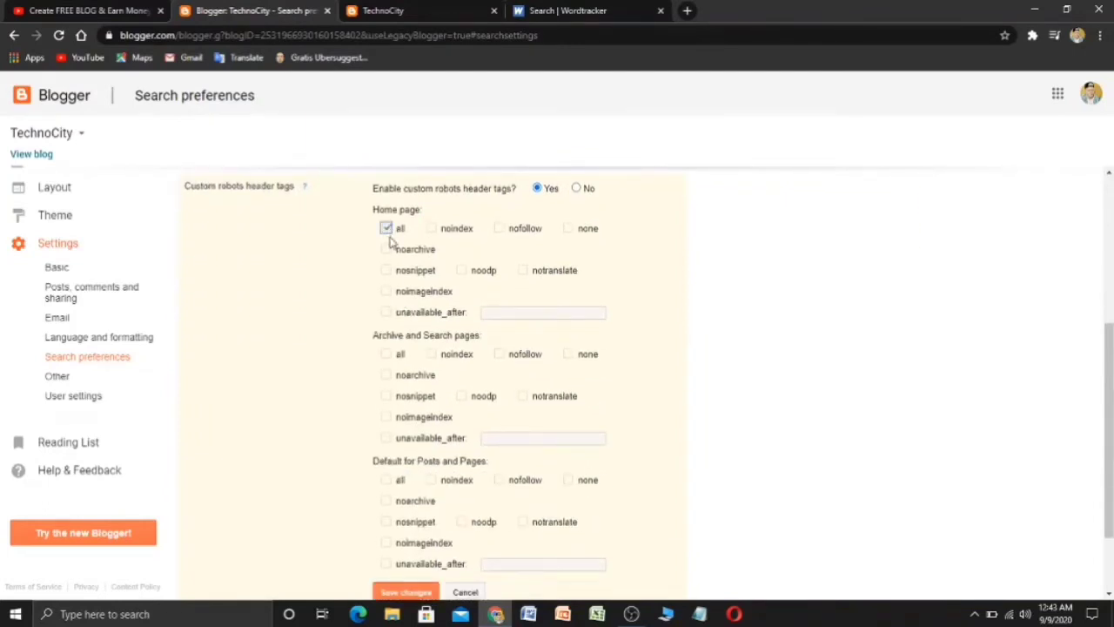
left_click(462, 271)
left_click(389, 357)
left_click(462, 396)
- Tick all and noodp as the posts and pages defaults and save
scroll(444, 399, "down", 1)
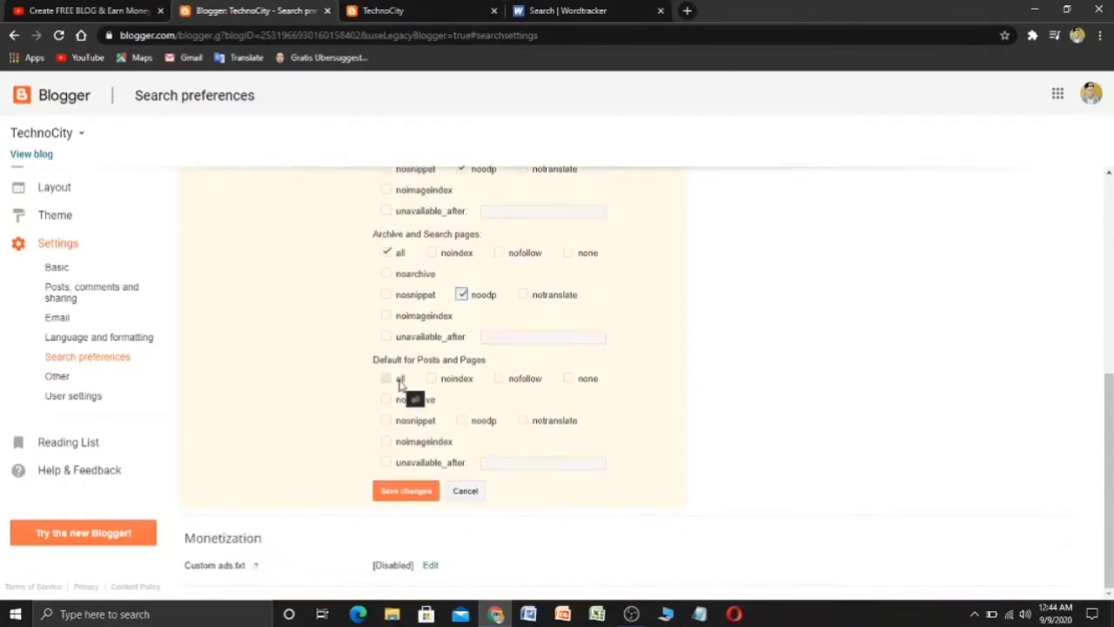
left_click(400, 383)
left_click(484, 423)
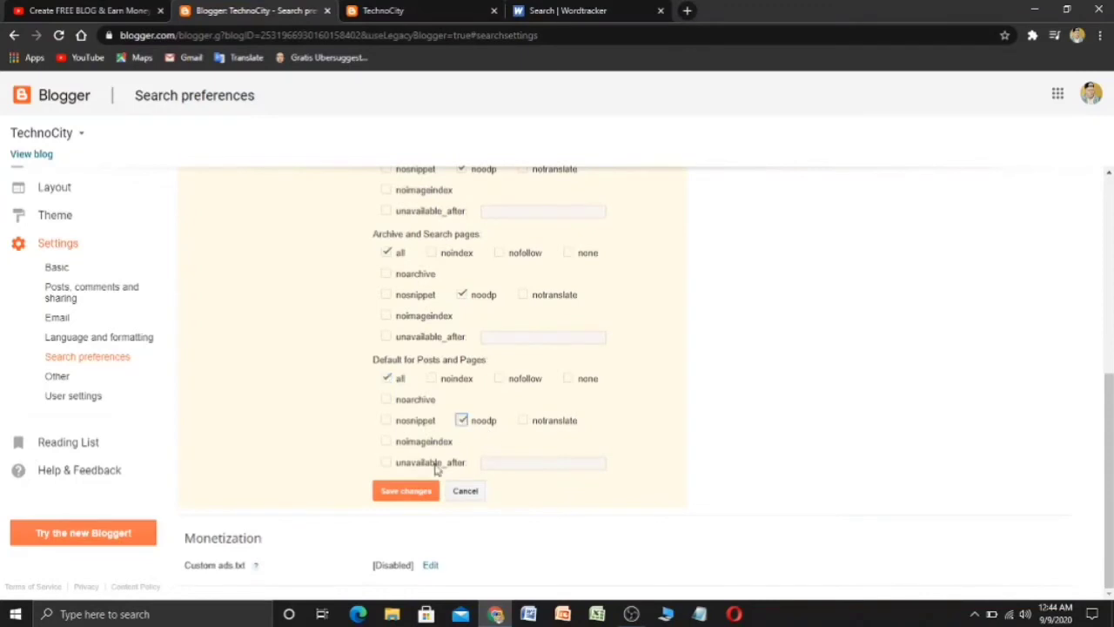
left_click(402, 496)
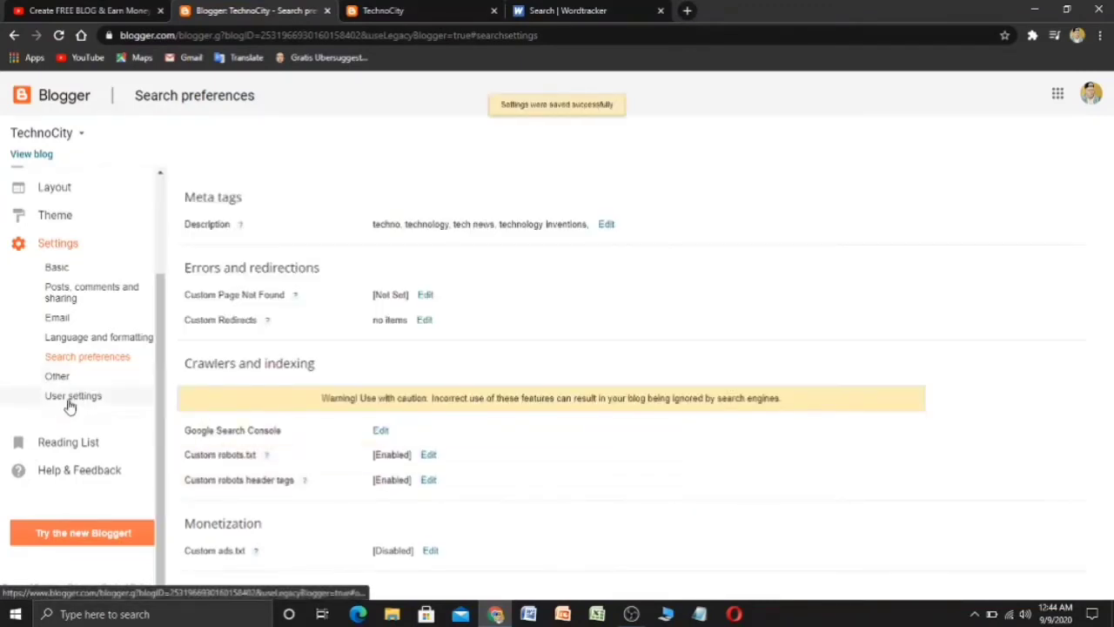
- Open TechnoCity's Other settings, then its User settings page
left_click(56, 376)
scroll(354, 386, "down", 1)
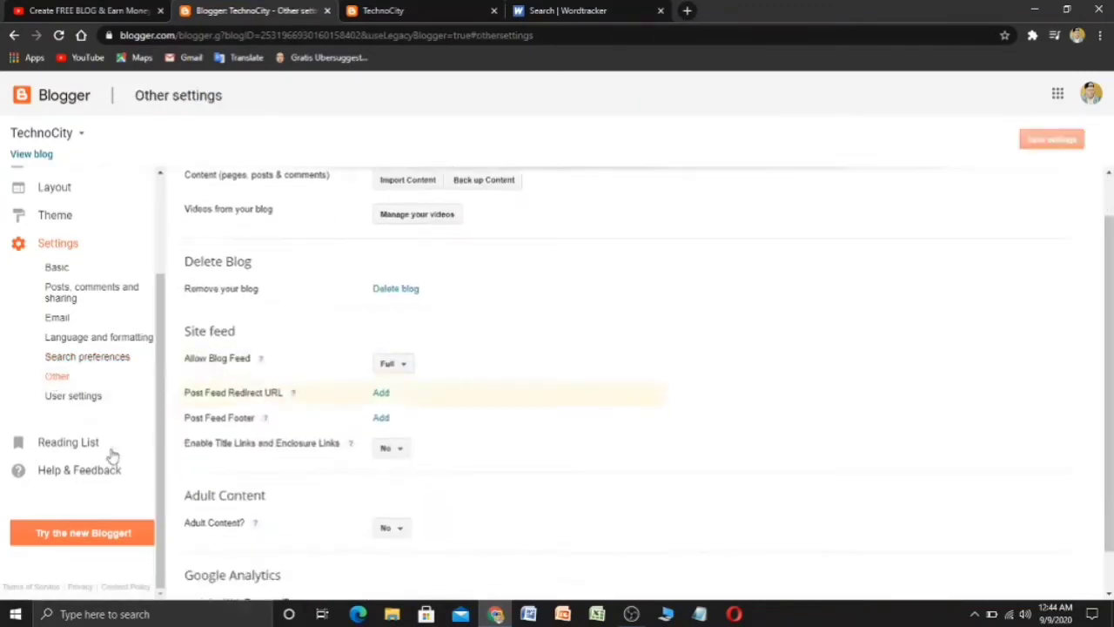
left_click(74, 398)
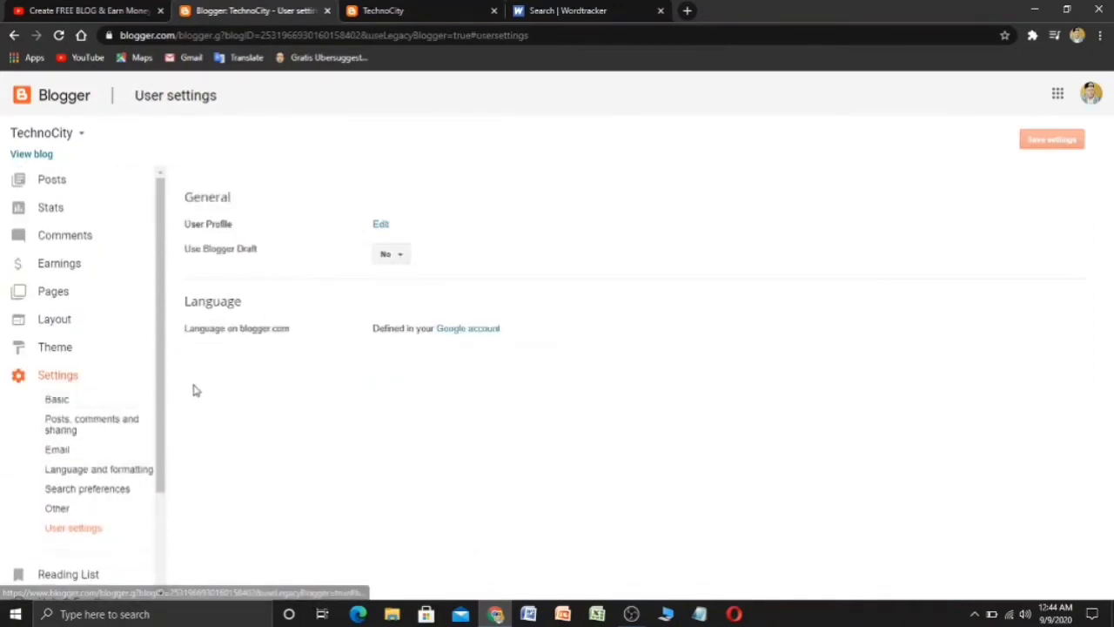
left_click_drag(164, 351, 161, 289)
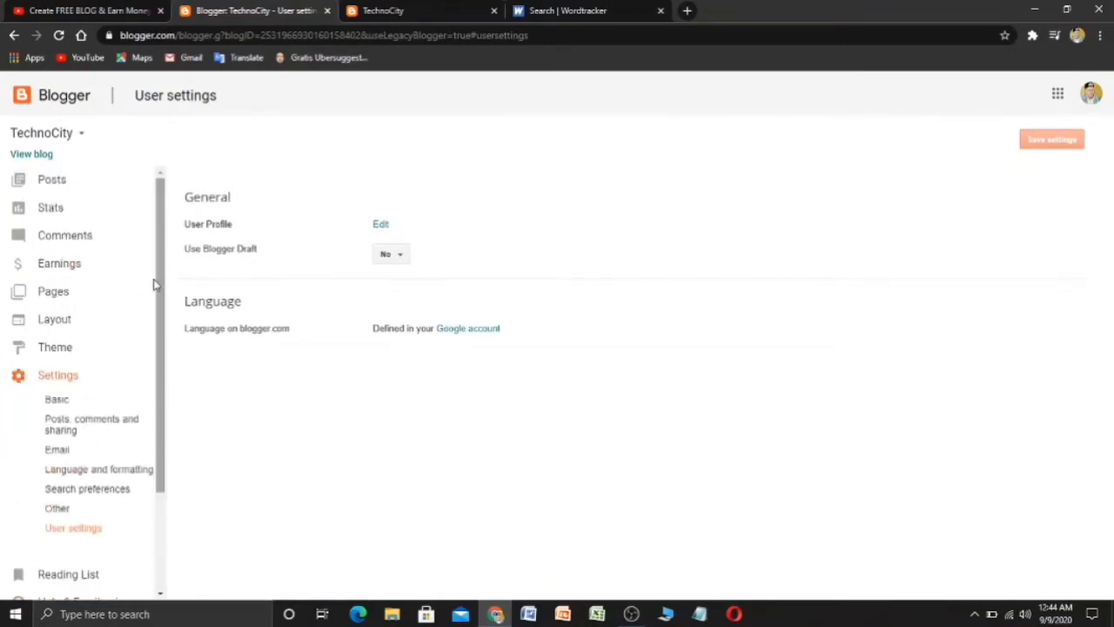
- Reload the live blog, then go back to Blogger's Posts list
left_click(33, 155)
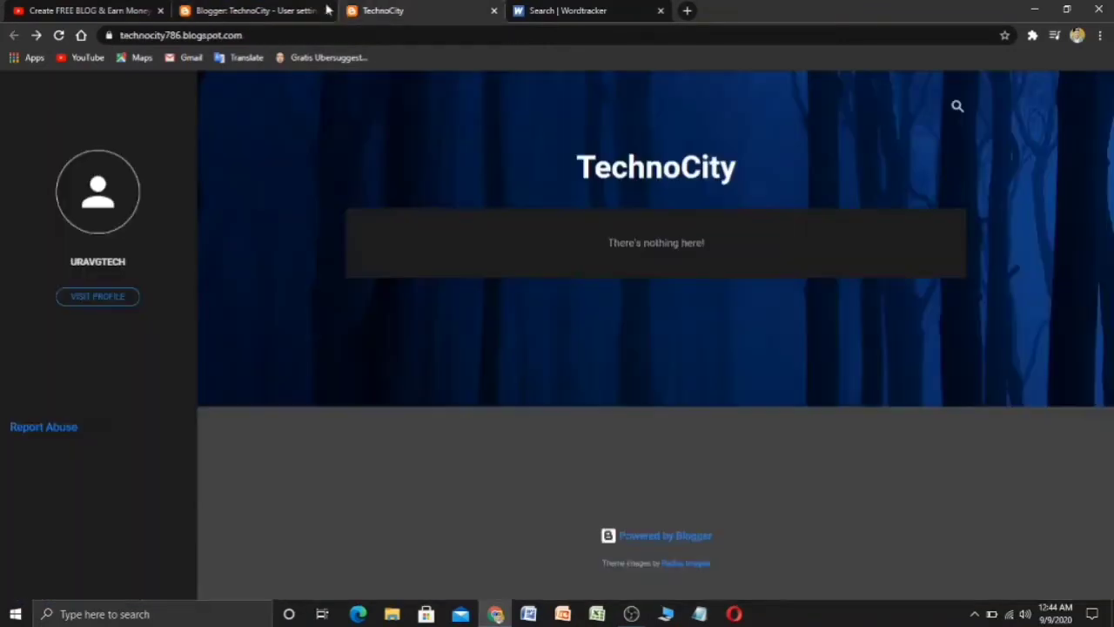
left_click(58, 35)
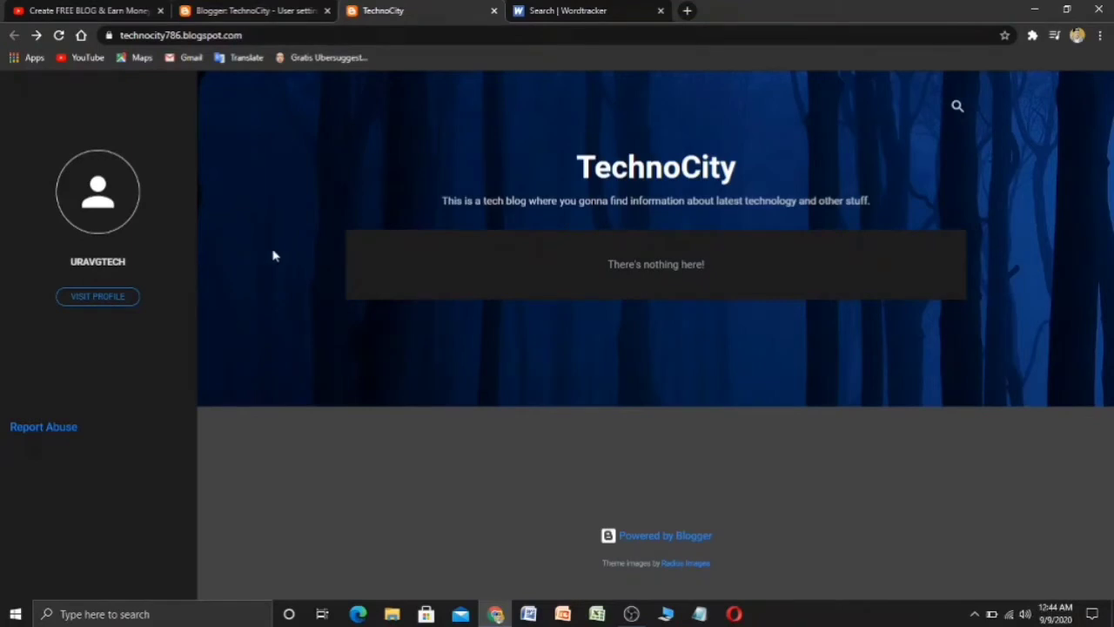
left_click(293, 9)
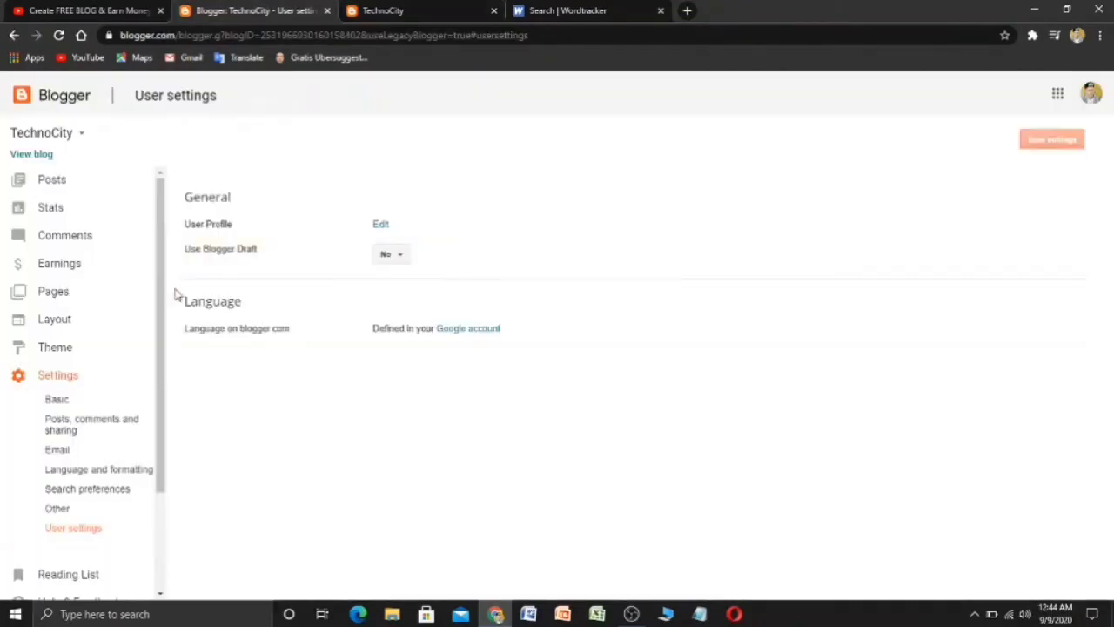
left_click(79, 189)
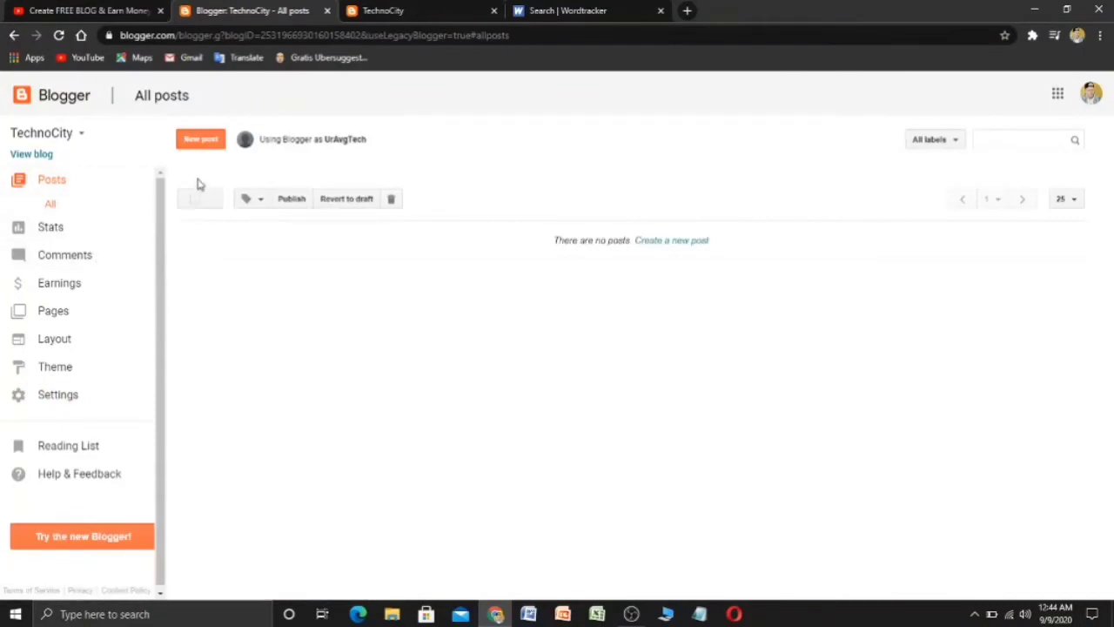
- Open the theme's Edit HTML editor and bring up the WriteUp Blogger Theme folder
left_click(631, 614)
left_click(873, 484)
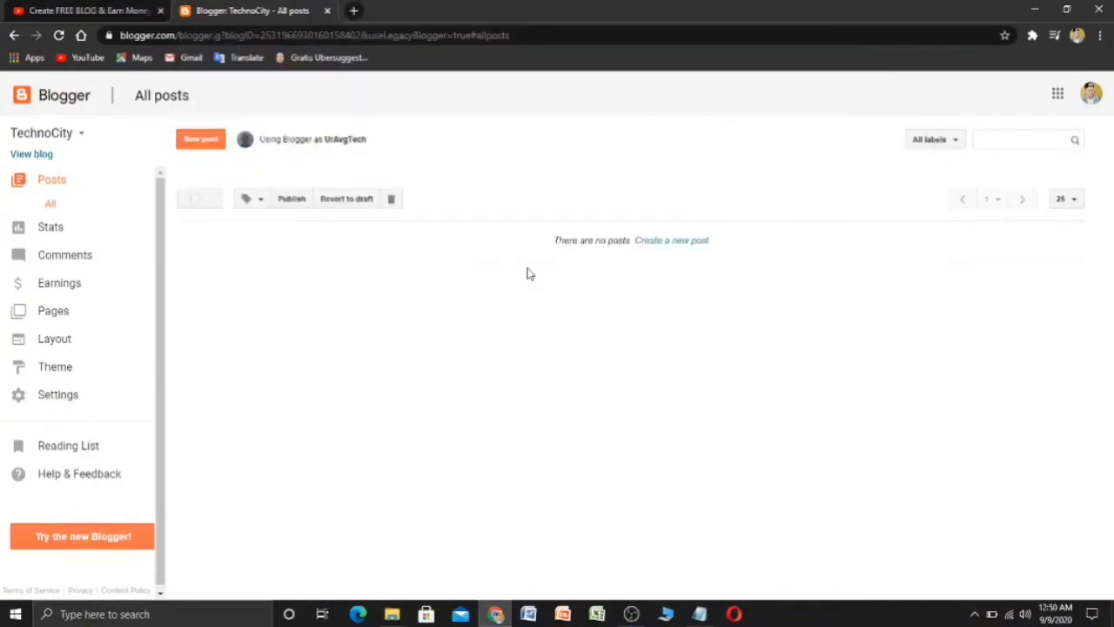
left_click(79, 369)
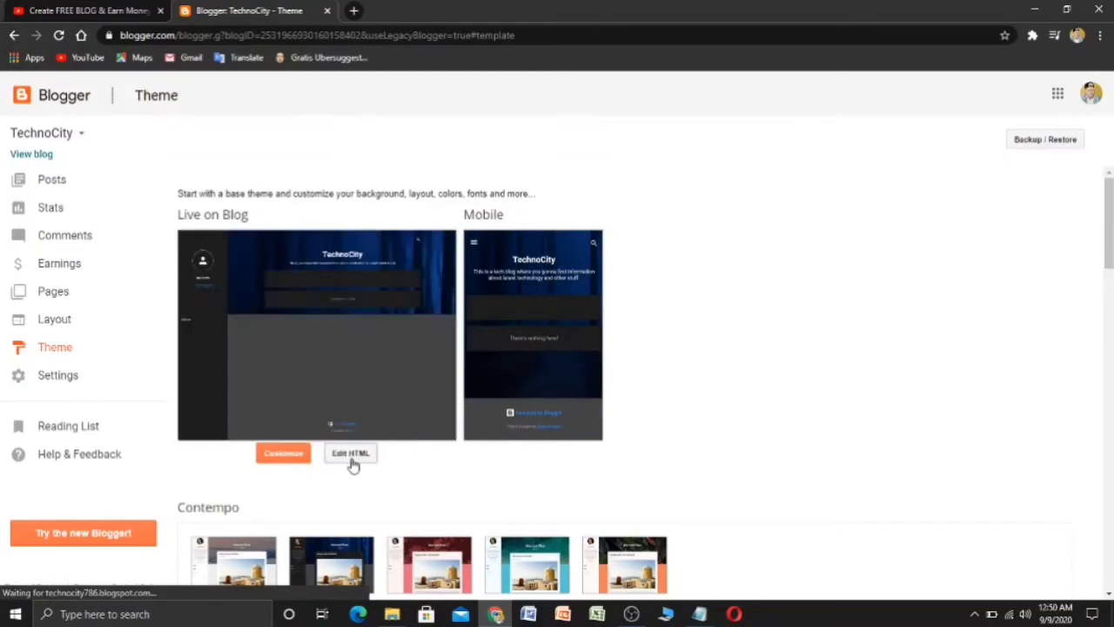
left_click(351, 457)
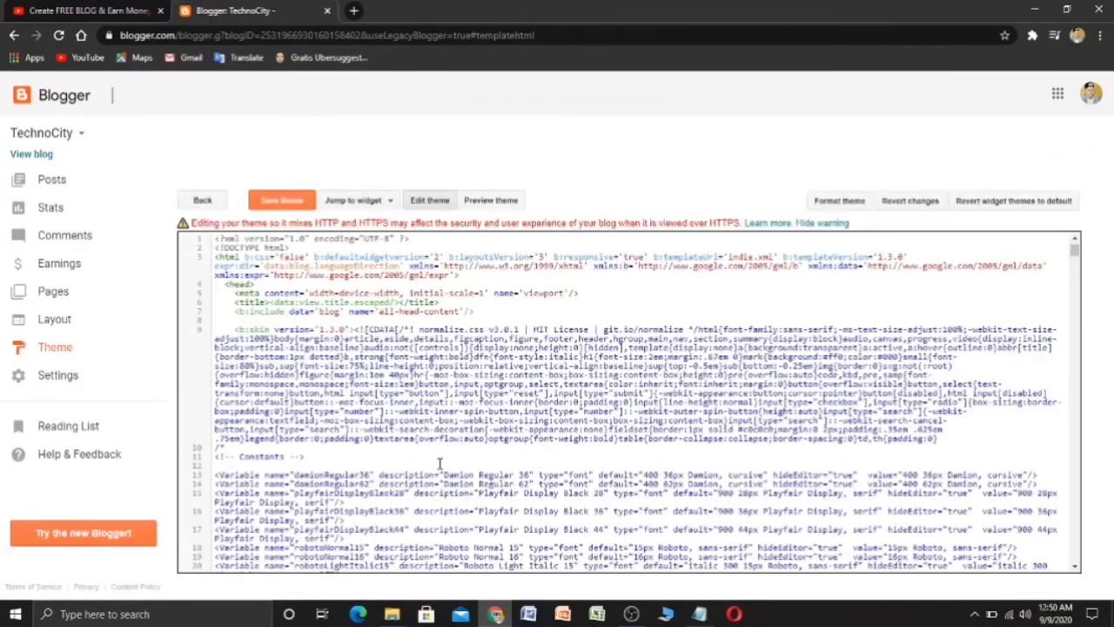
scroll(464, 497, "down", 2)
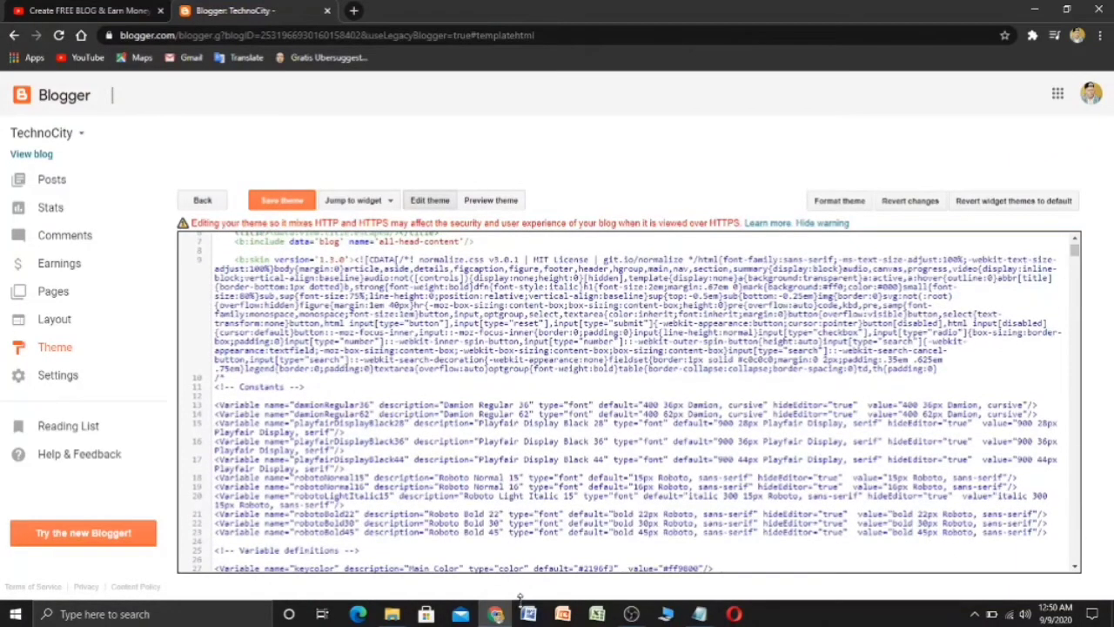
left_click(391, 615)
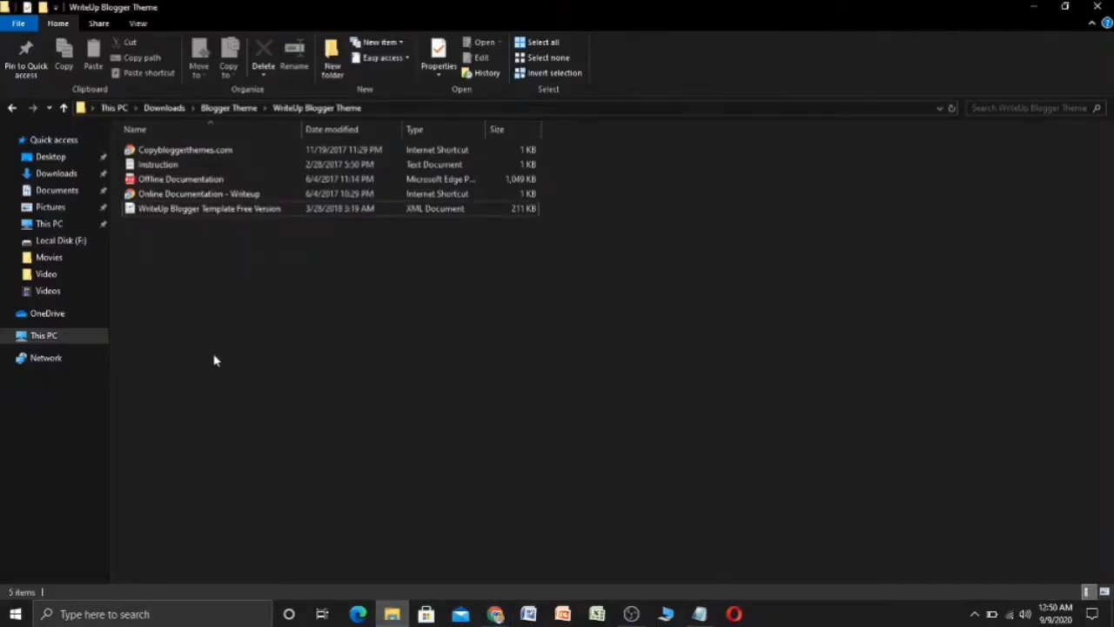
- Open the WriteUp XML template in Notepad and select all of its code
right_click(209, 215)
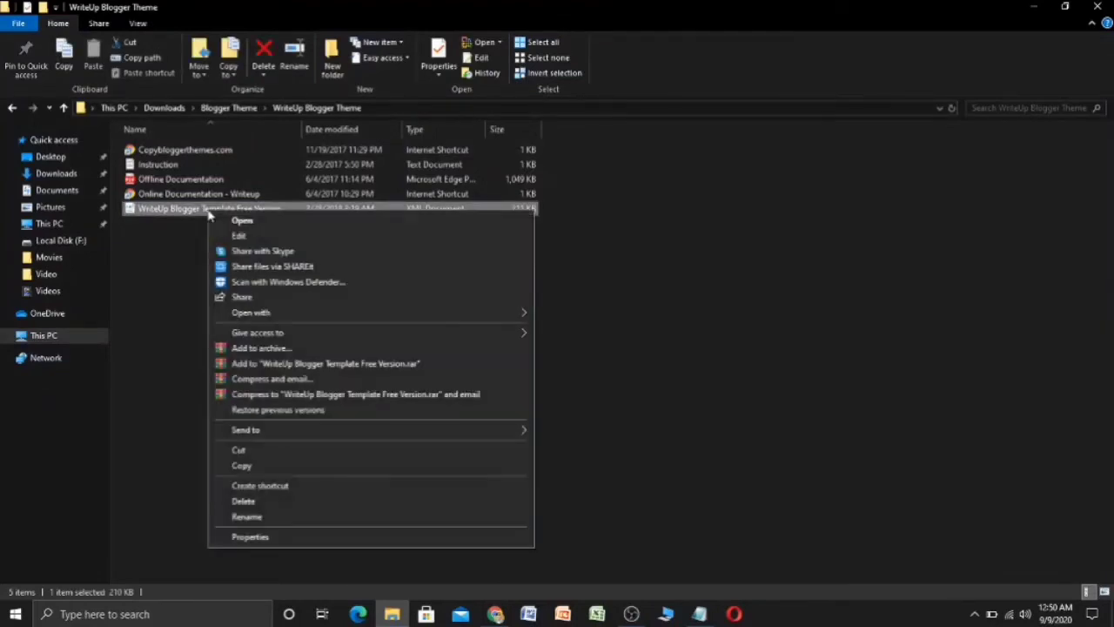
mouse_move(387, 317)
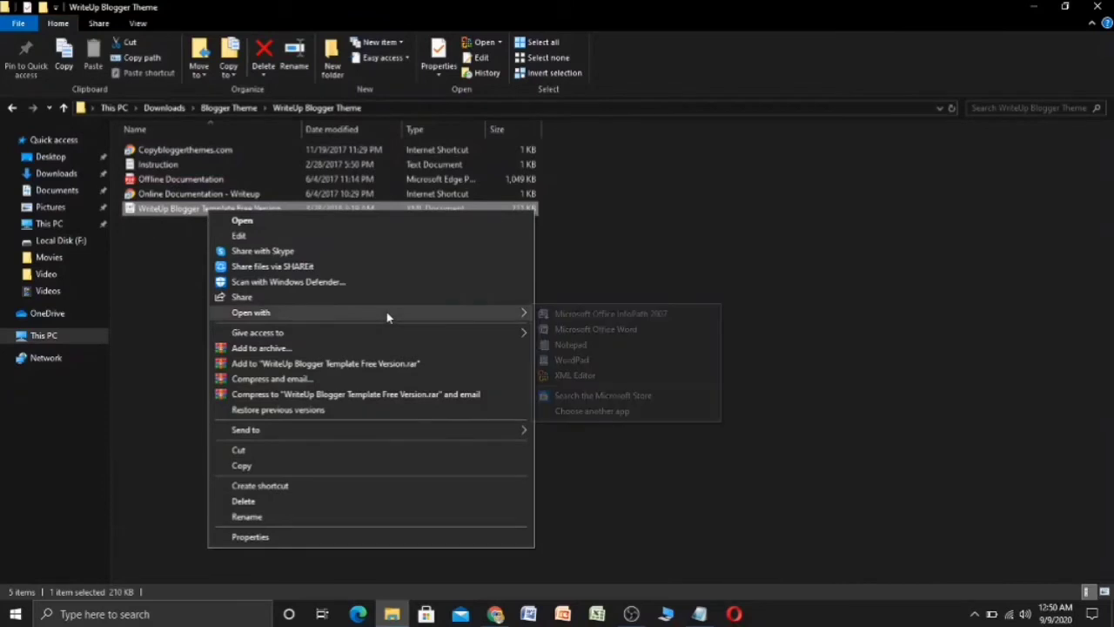
left_click(592, 347)
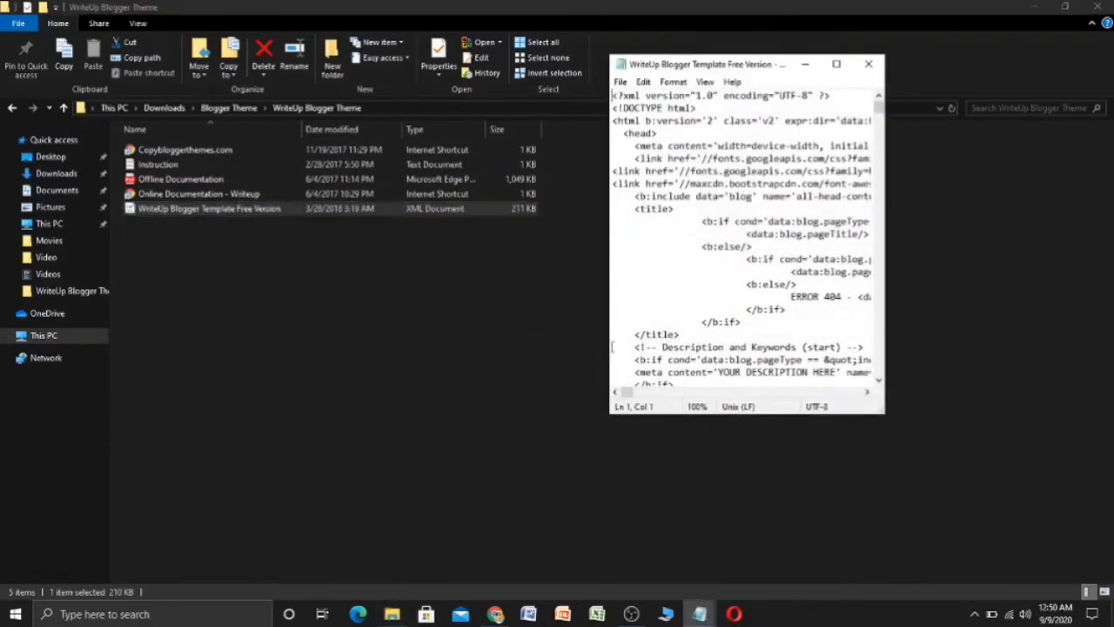
left_click(677, 253)
key("ctrl+a")
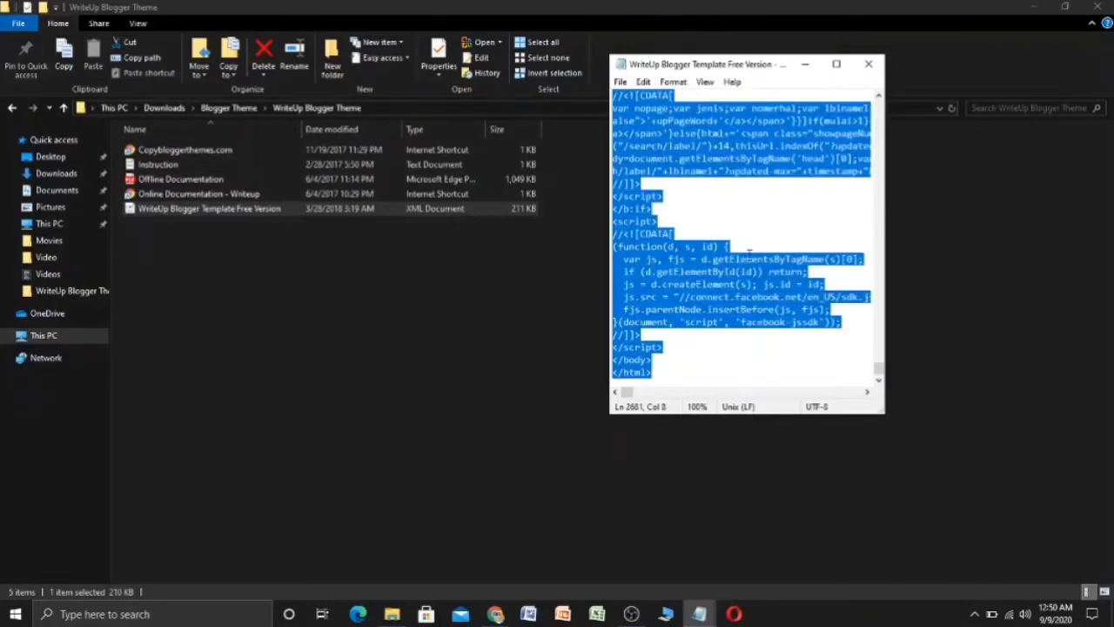
left_click(495, 614)
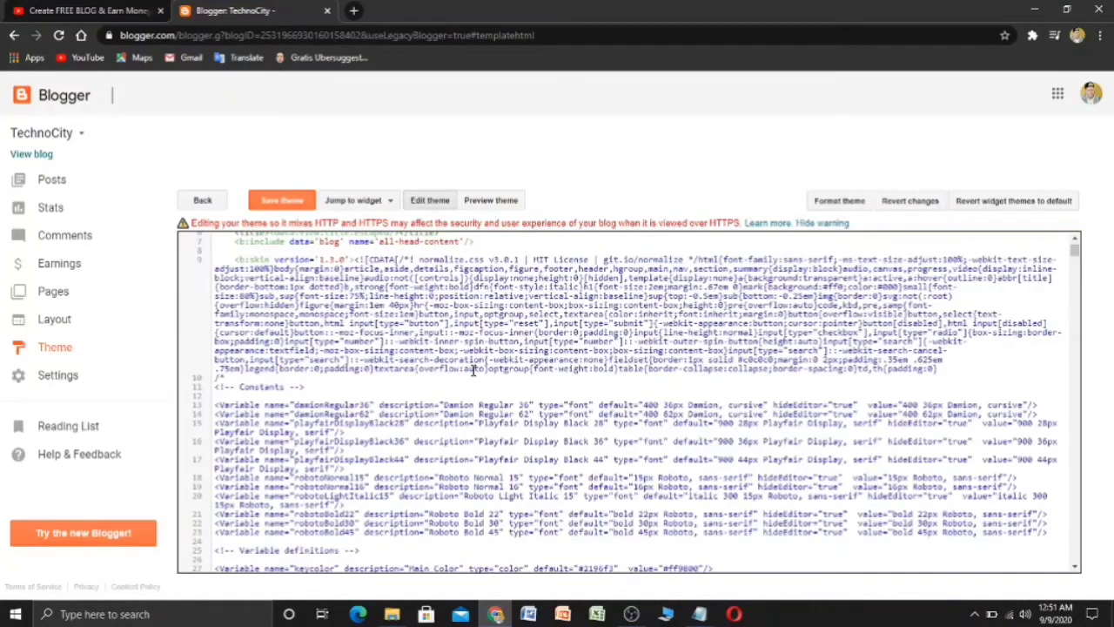
- Replace the old theme code with the pasted WriteUp template, save it, and leave the editor
key("ctrl+a")
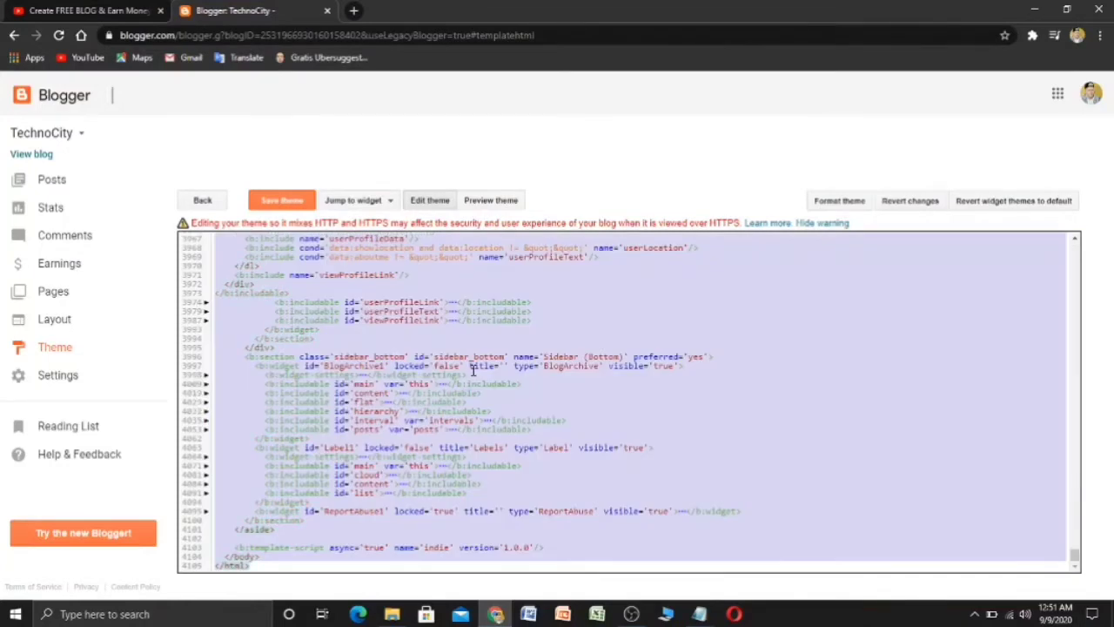
key("BackSpace")
right_click(490, 366)
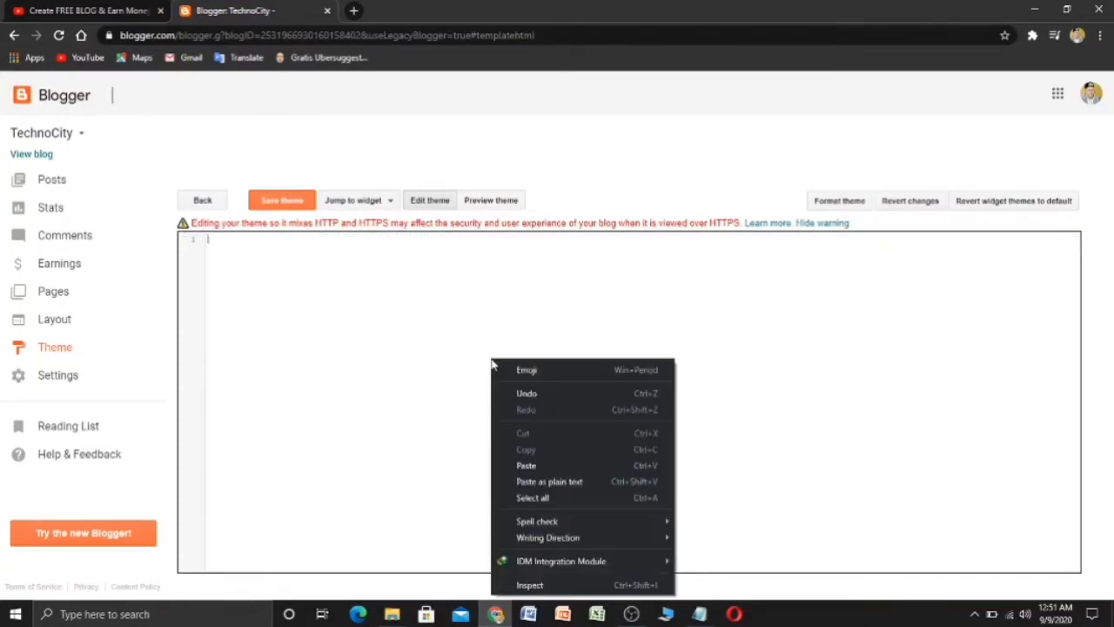
left_click(569, 465)
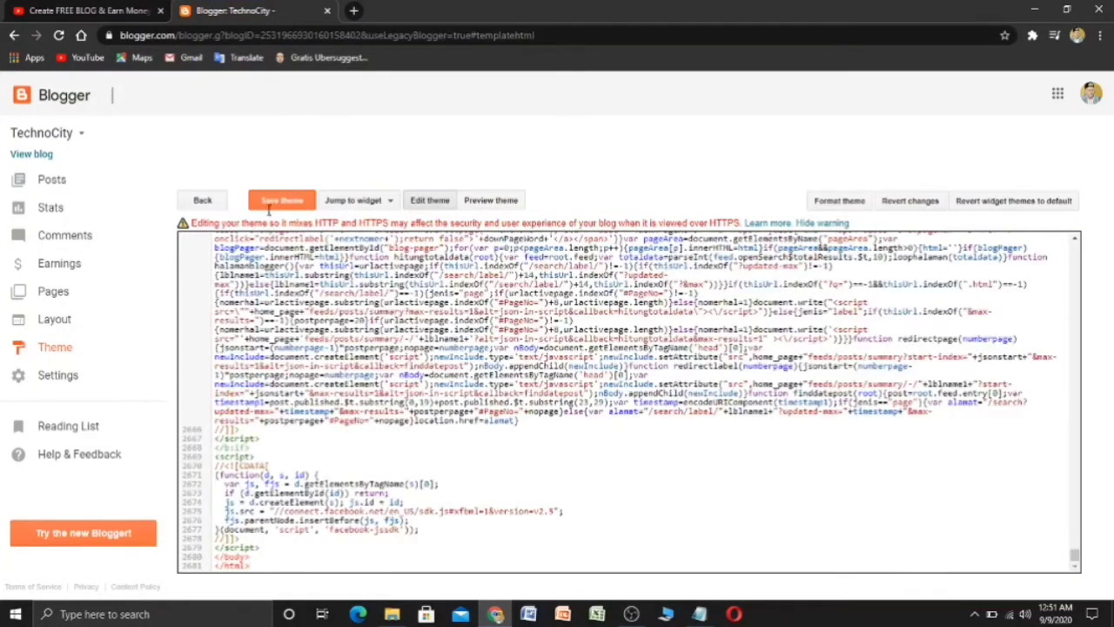
left_click(269, 204)
left_click(209, 206)
left_click(625, 122)
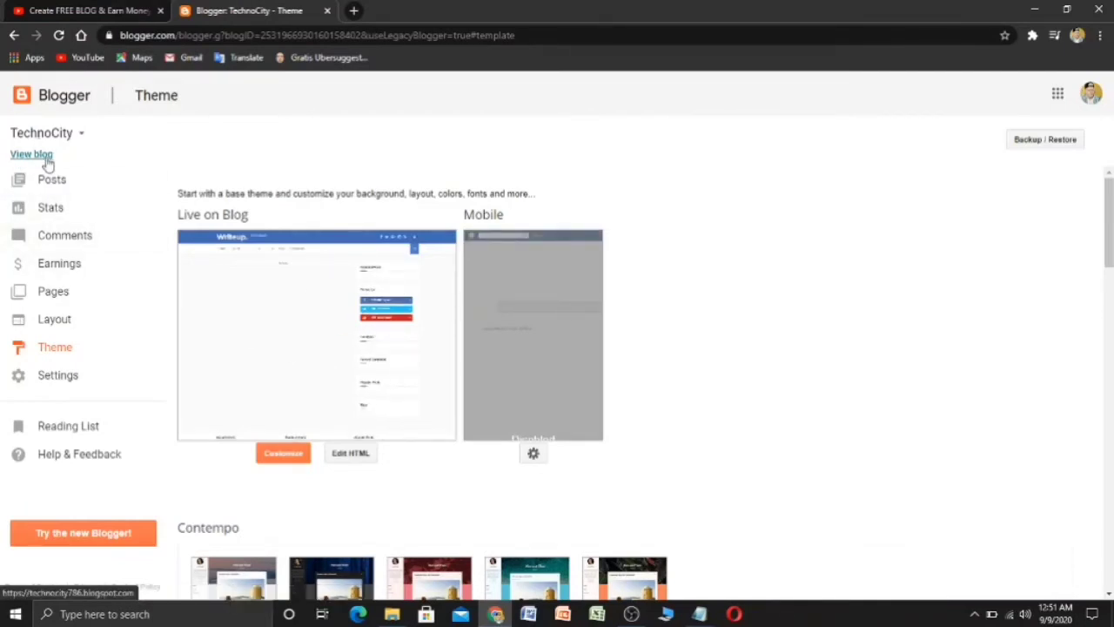
left_click(34, 154)
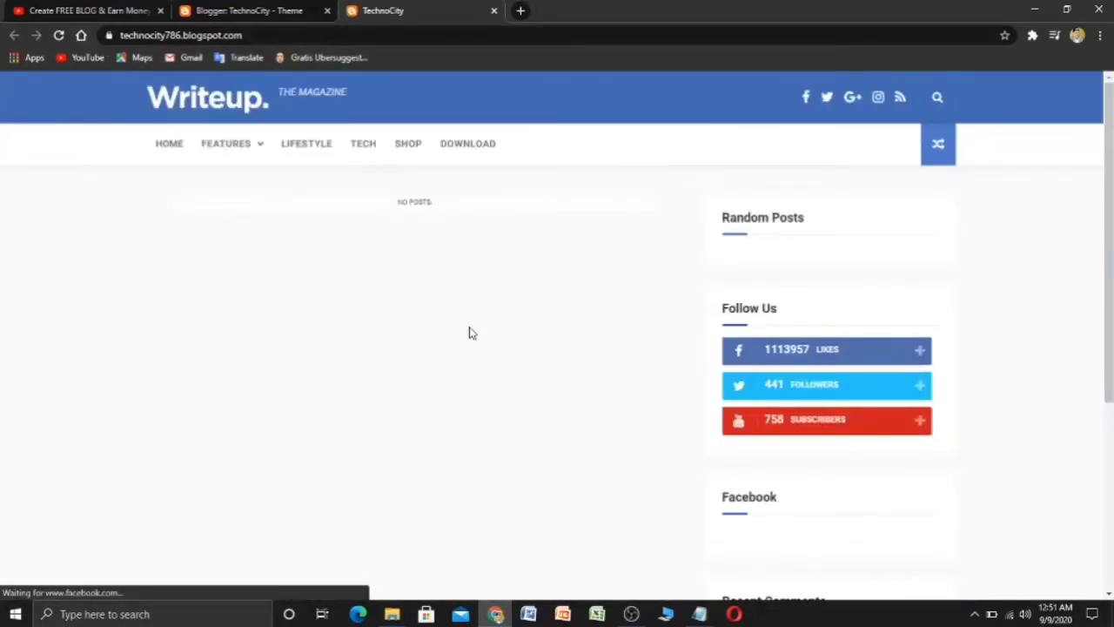
scroll(470, 331, "down", 5)
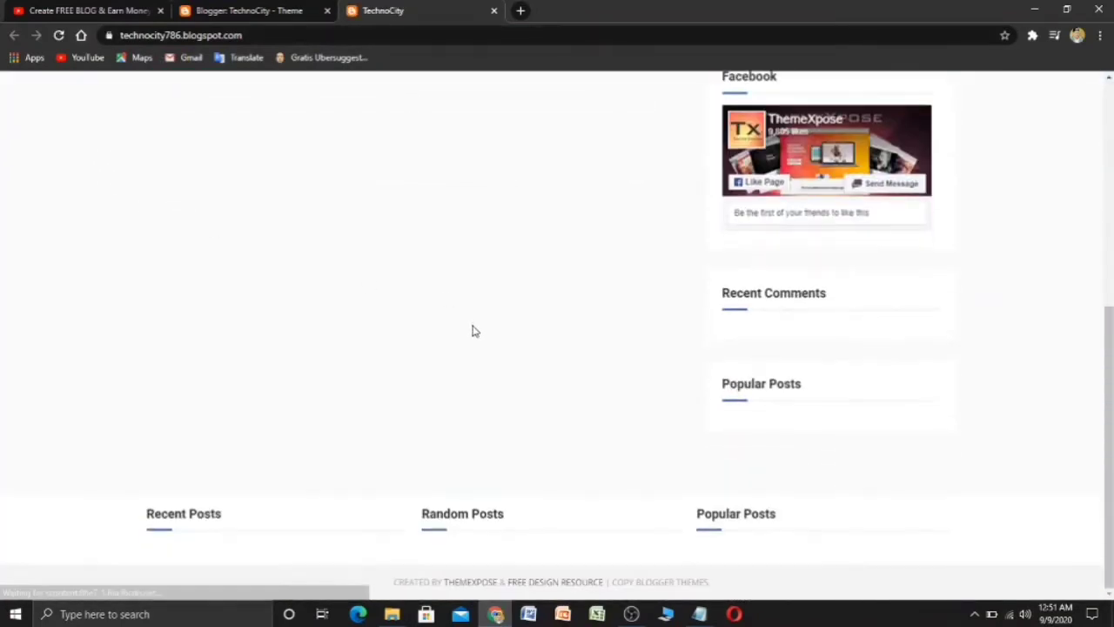
scroll(474, 330, "up", 10)
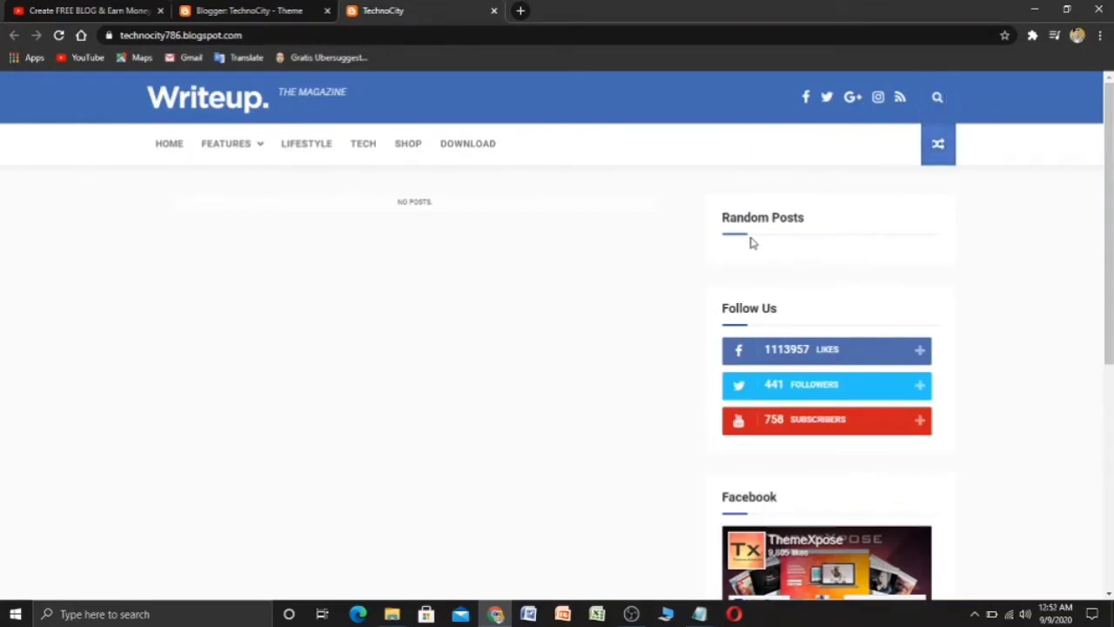
scroll(746, 305, "down", 3)
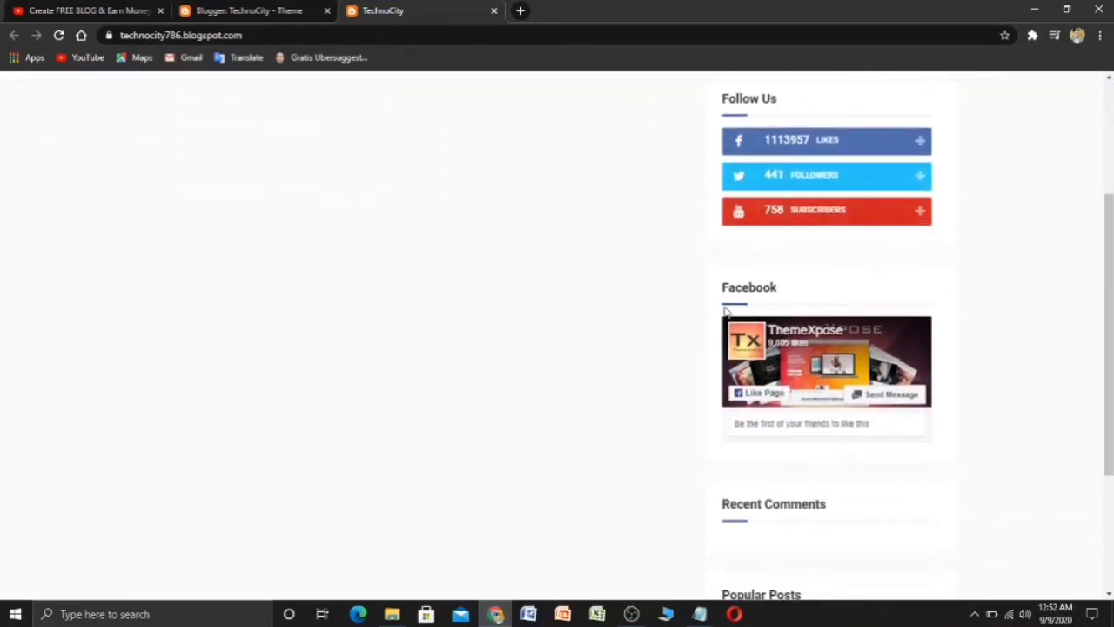
scroll(760, 279, "down", 1)
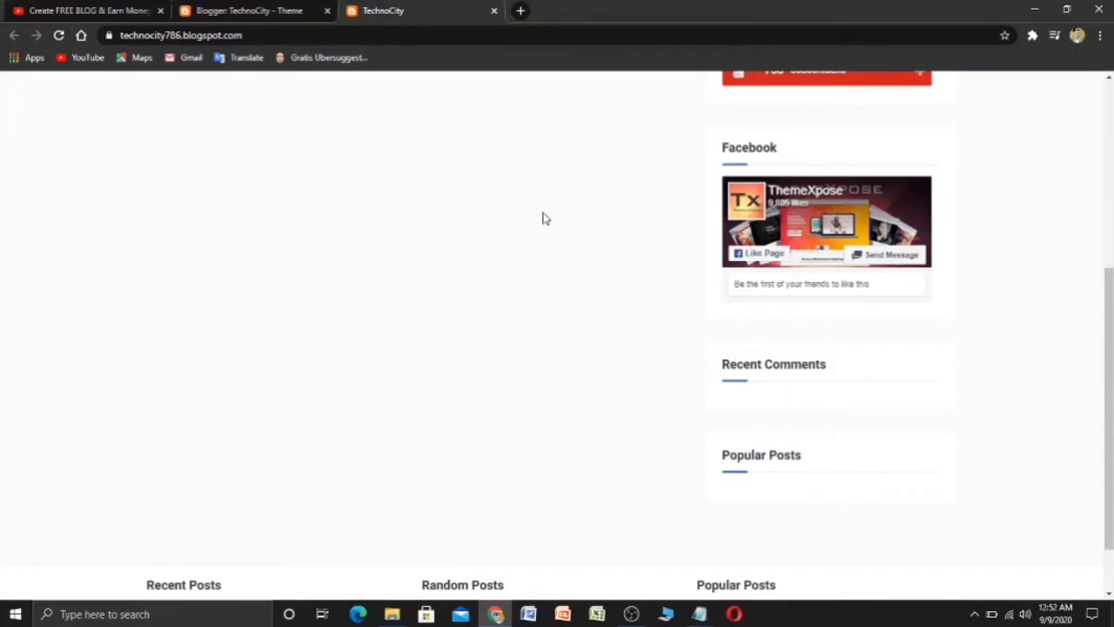
scroll(550, 235, "down", 1)
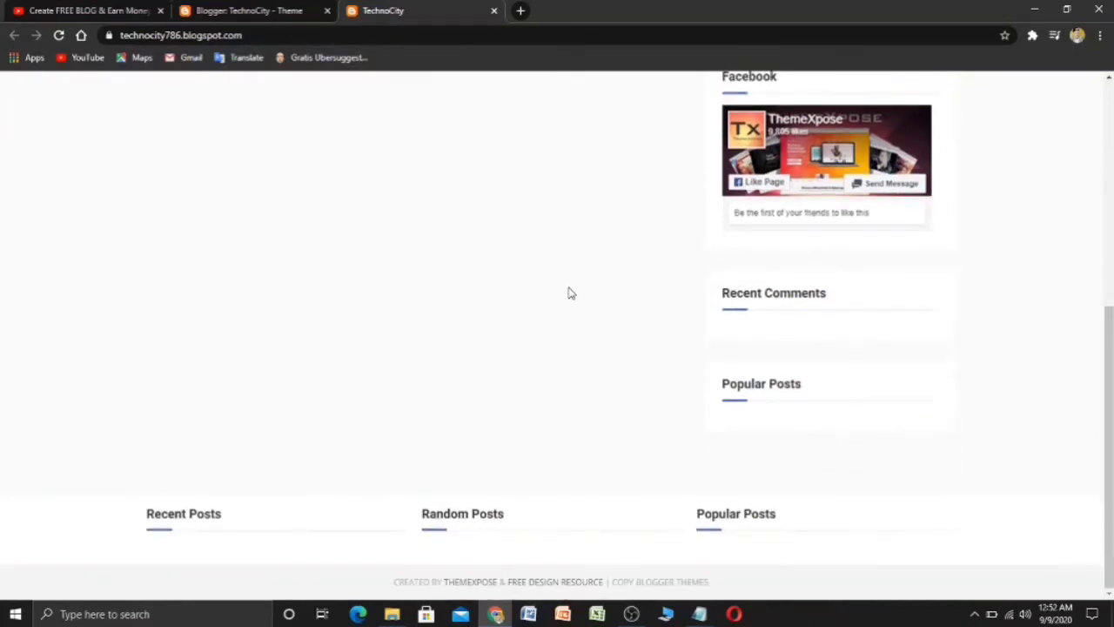
scroll(619, 281, "up", 6)
scroll(619, 281, "down", 6)
scroll(829, 281, "up", 4)
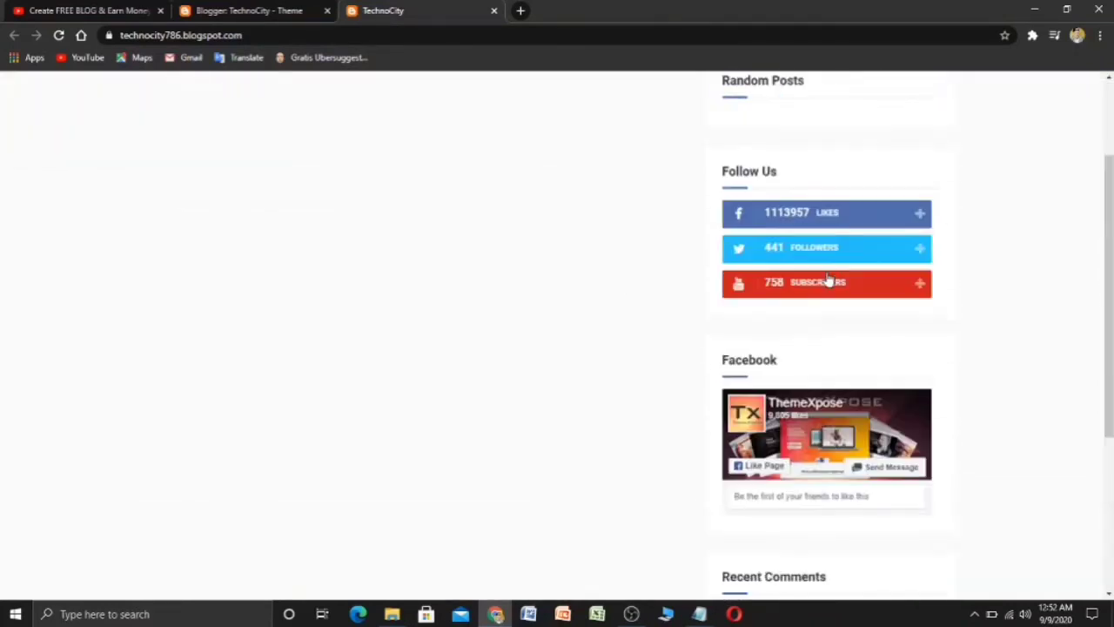
scroll(823, 217, "up", 2)
scroll(814, 253, "down", 6)
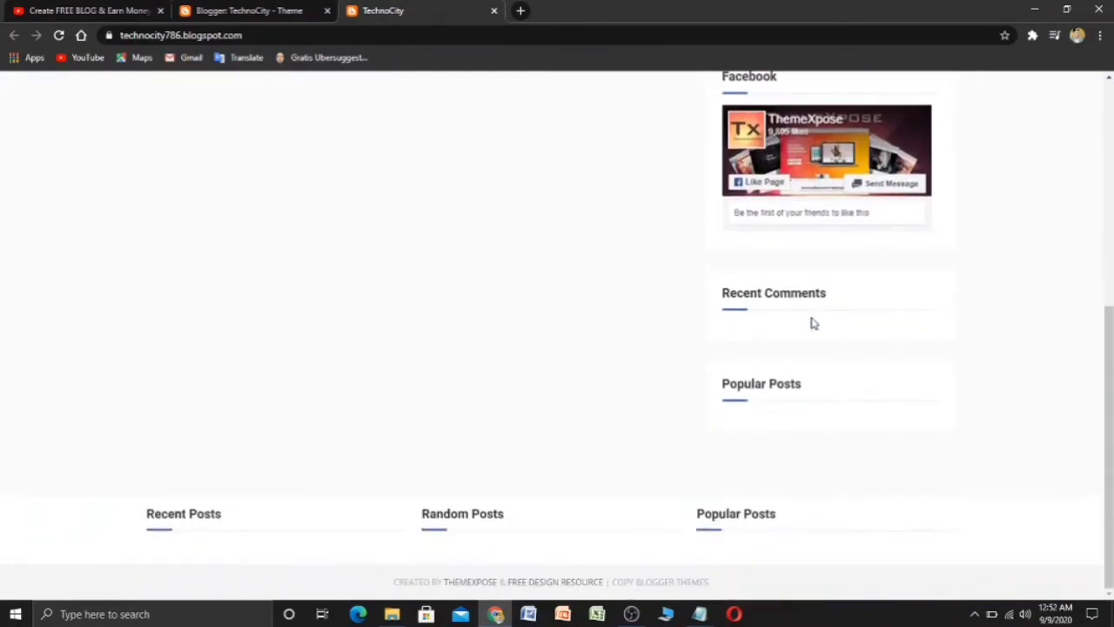
scroll(714, 523, "up", 4)
scroll(716, 557, "down", 4)
scroll(356, 388, "up", 5)
- Open the blog's Layout page in the Blogger dashboard, confirming the reload
left_click(233, 7)
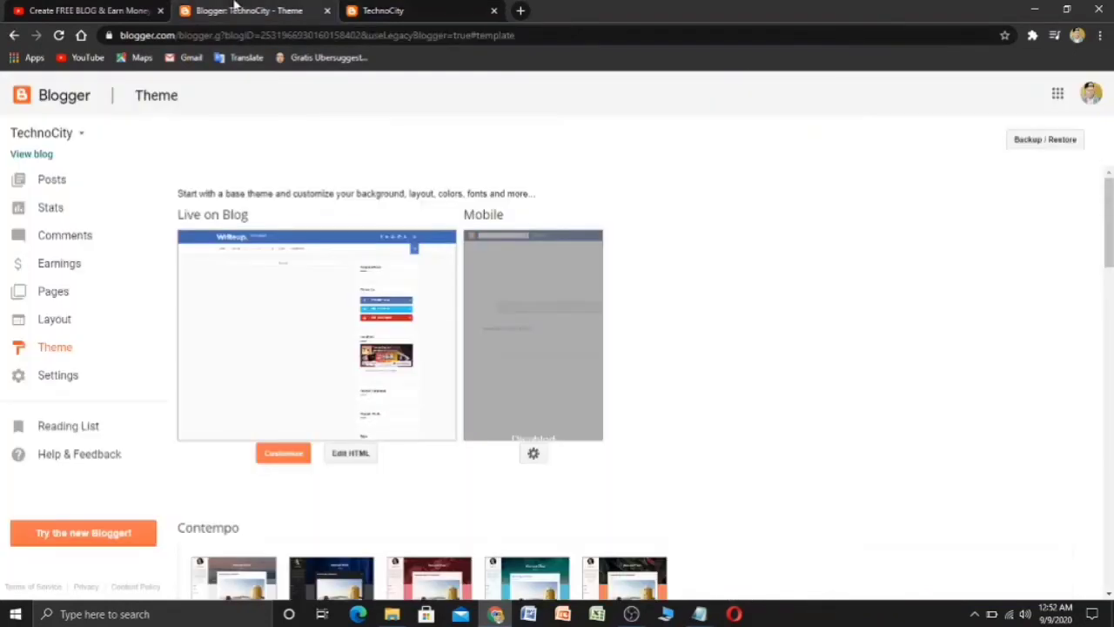
scroll(230, 222, "down", 1)
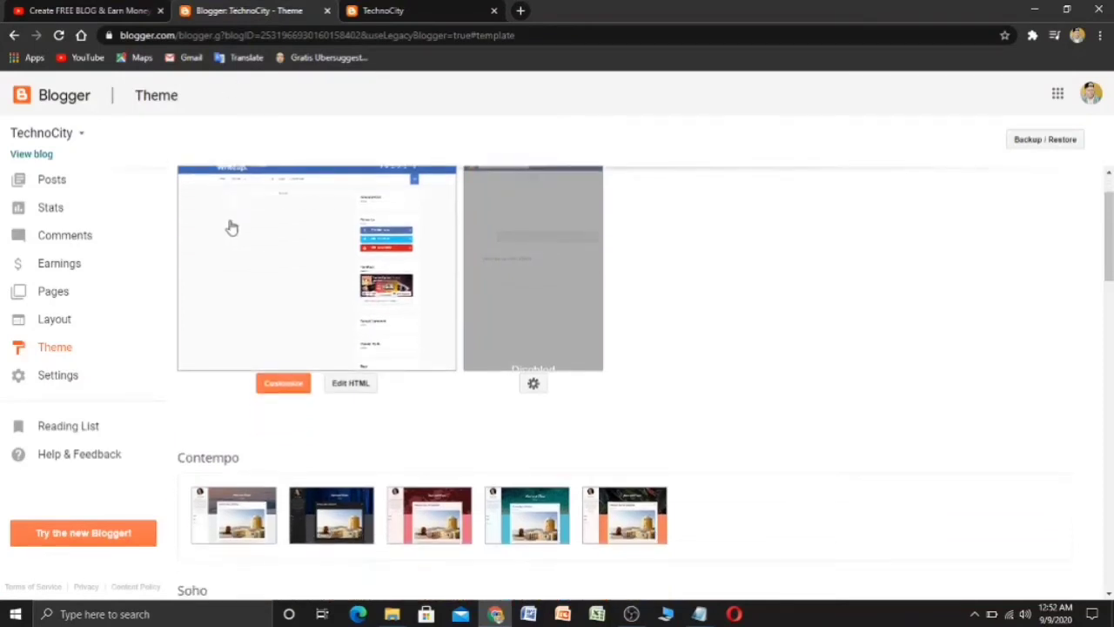
left_click(53, 321)
left_click(622, 129)
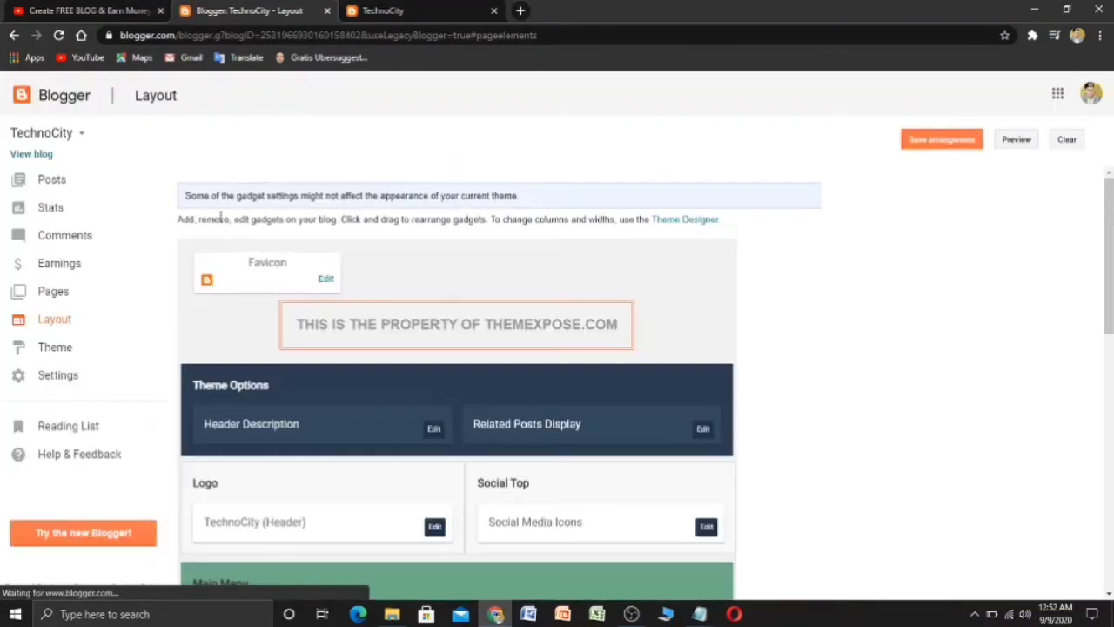
scroll(277, 309, "down", 1)
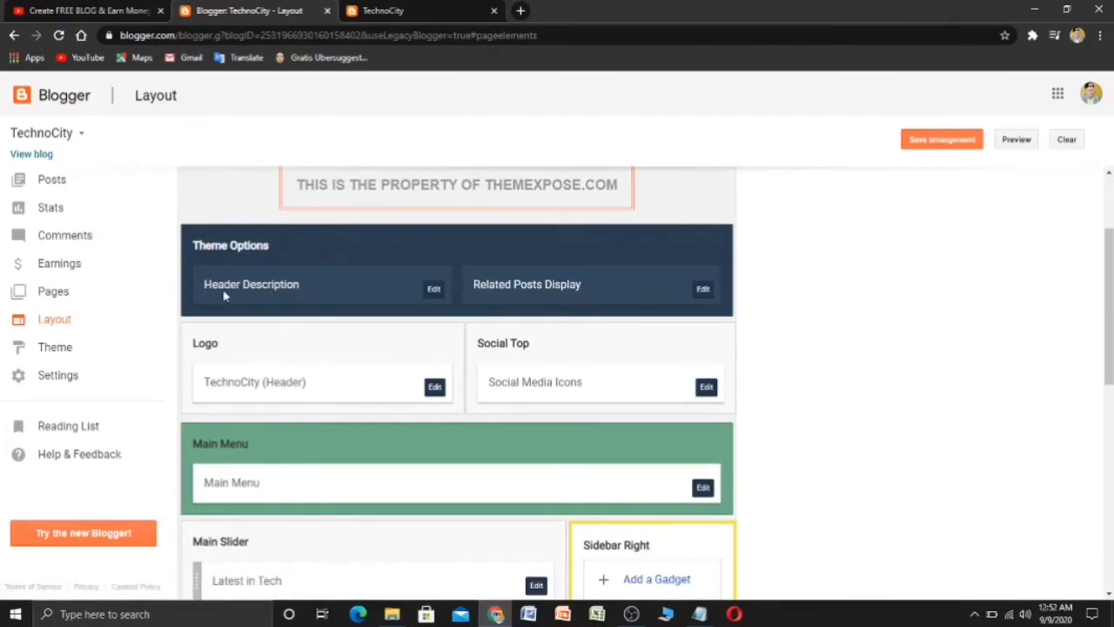
- Reset the live blog tab's Chrome zoom back to 100%
left_click(391, 10)
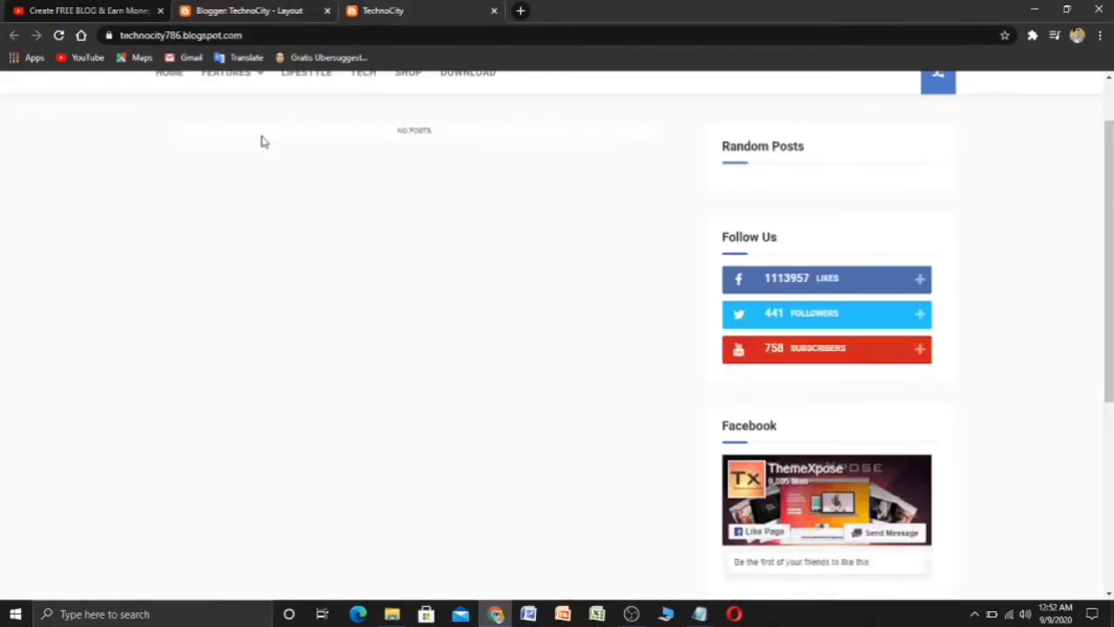
scroll(288, 218, "up", 5)
scroll(261, 234, "up", 2)
scroll(261, 234, "down", 5)
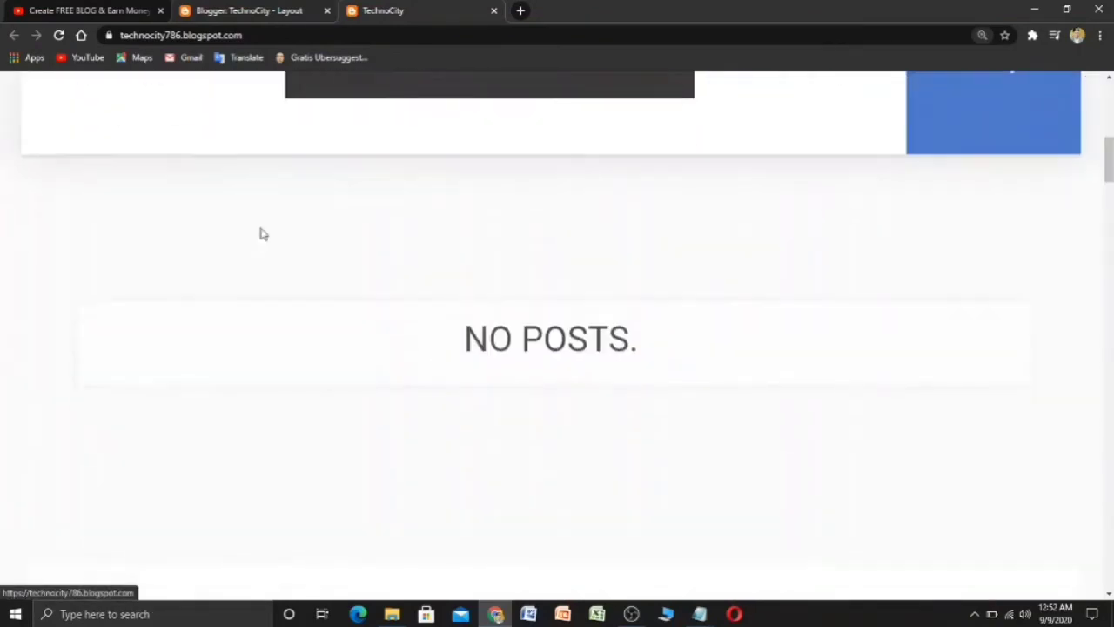
scroll(261, 234, "down", 5)
scroll(282, 228, "up", 5)
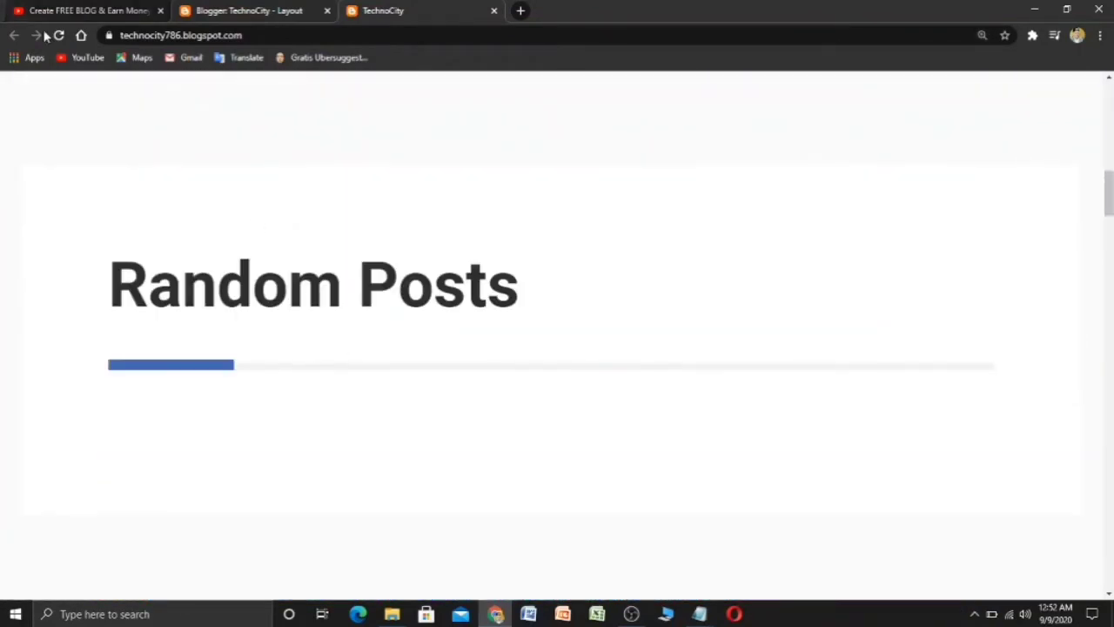
left_click(1100, 35)
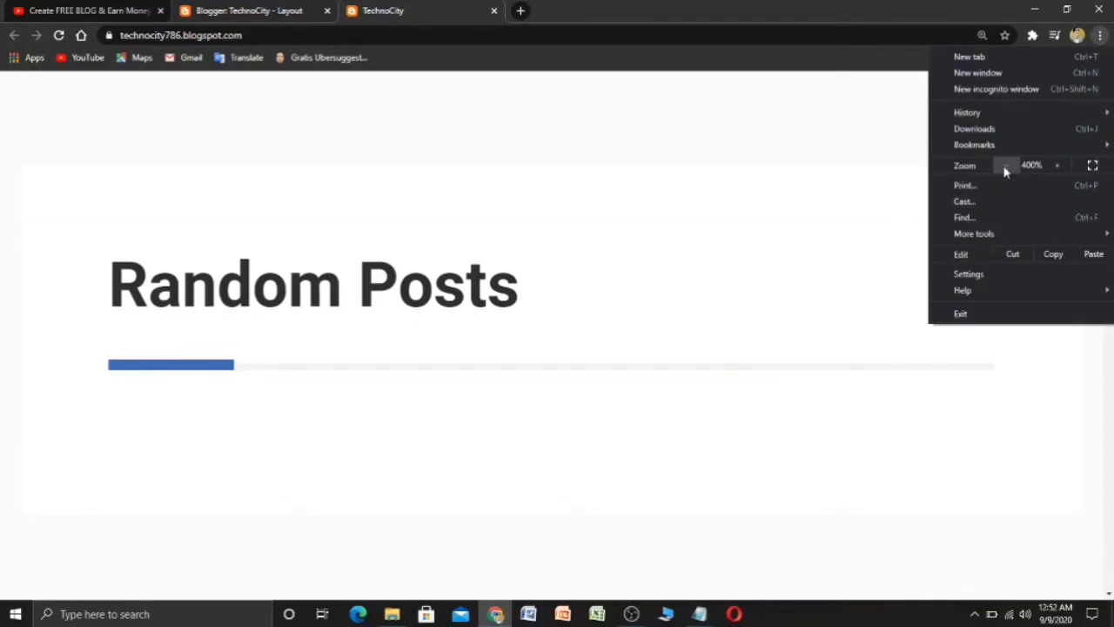
left_click(1005, 166)
left_click(1006, 166)
left_click(1005, 165)
left_click(1005, 166)
left_click(1006, 165)
left_click(1005, 166)
left_click(1006, 165)
left_click(1005, 166)
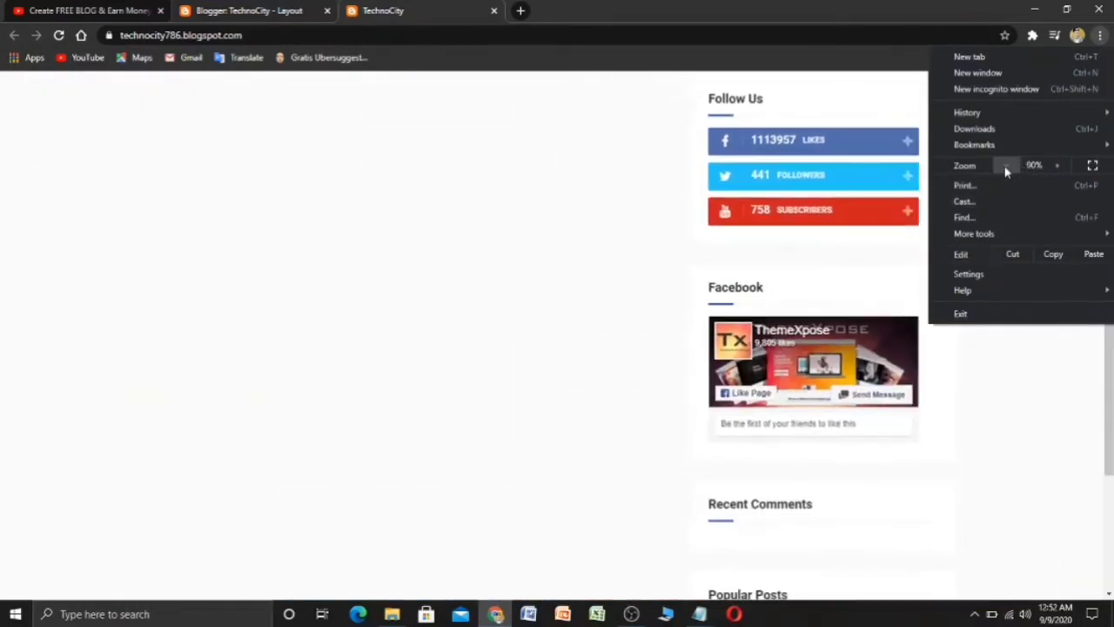
left_click(1005, 166)
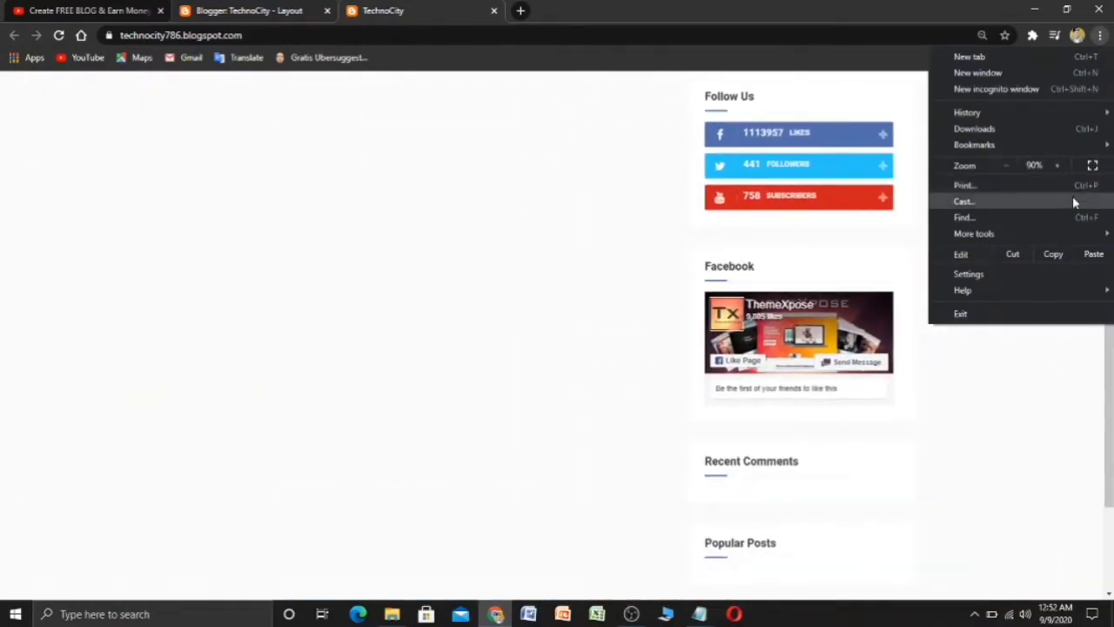
left_click(1059, 165)
left_click(565, 194)
scroll(430, 252, "up", 3)
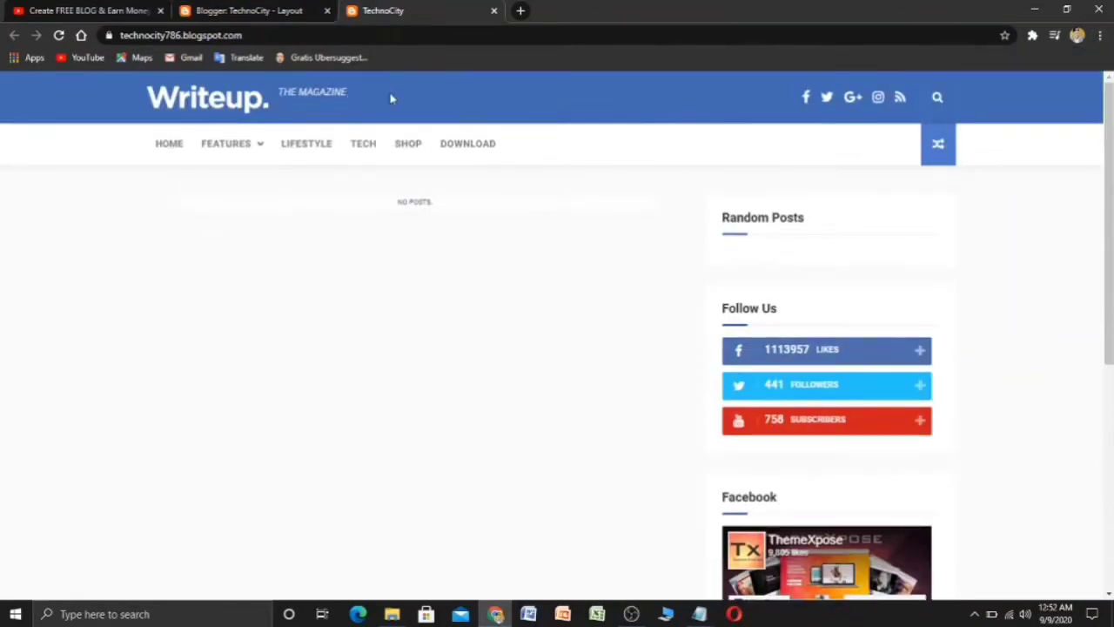
- Delete 'The Magazine' from the Header Description gadget and save it empty
left_click(273, 8)
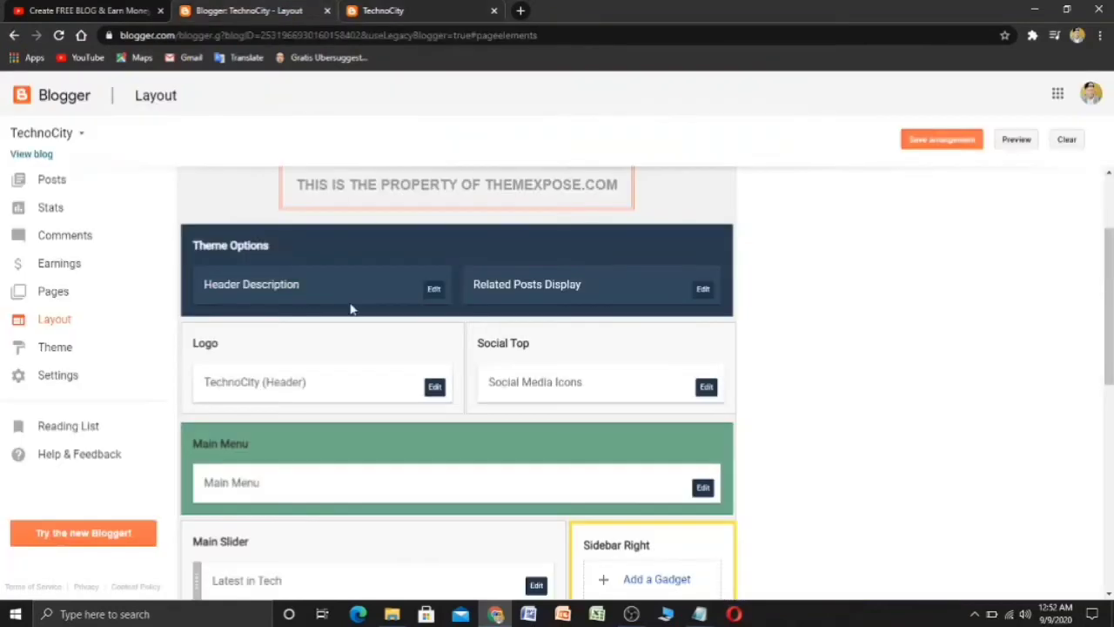
left_click(439, 295)
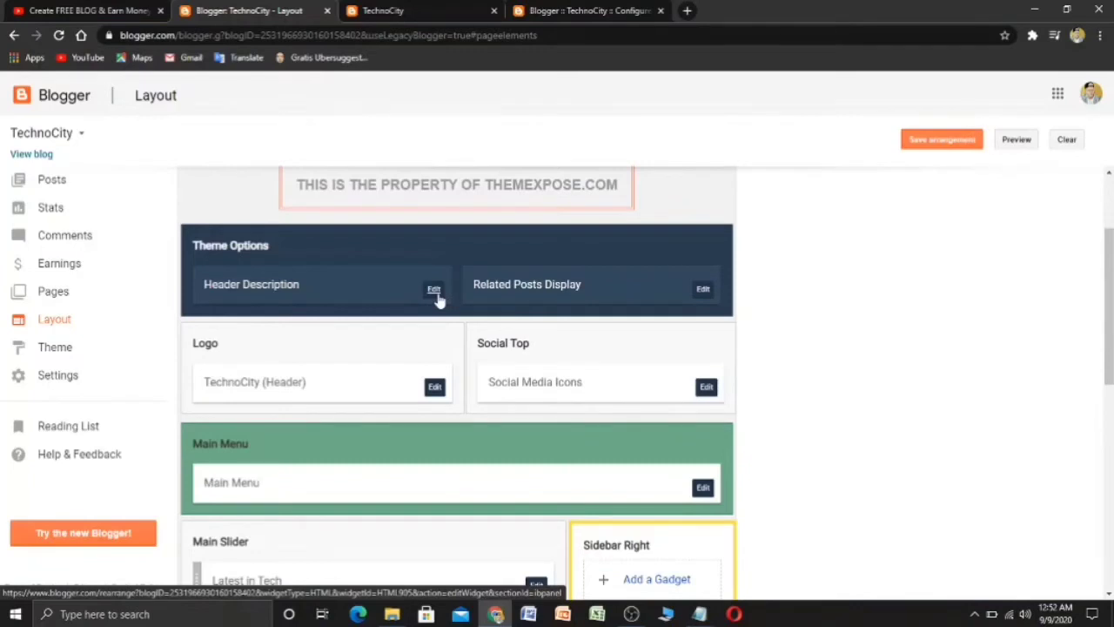
left_click(439, 298)
left_click(438, 298)
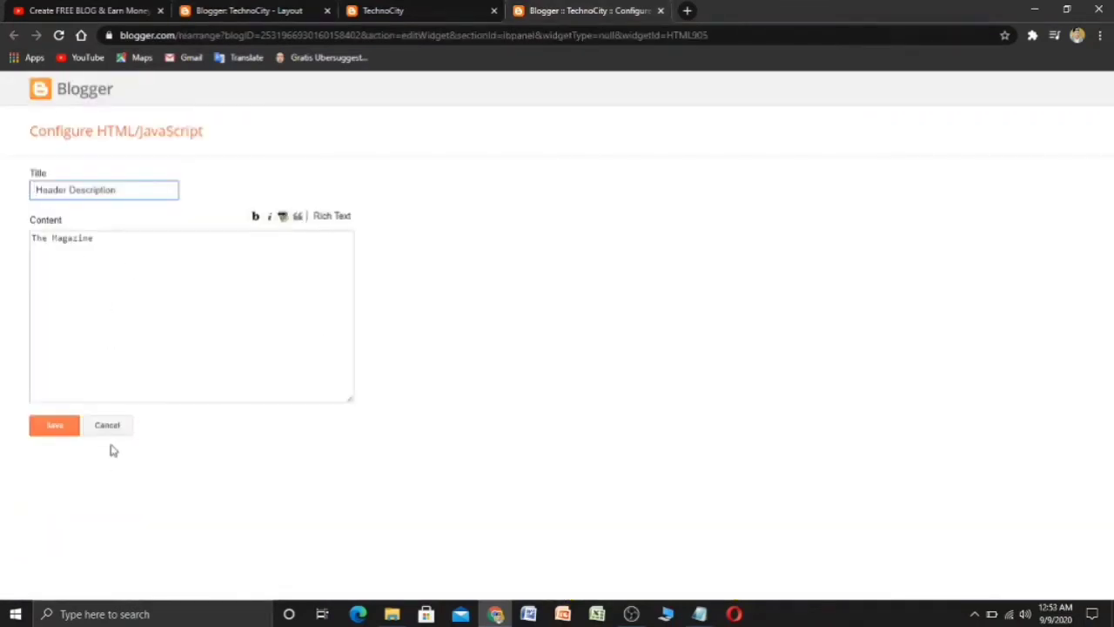
left_click_drag(125, 236, 2, 242)
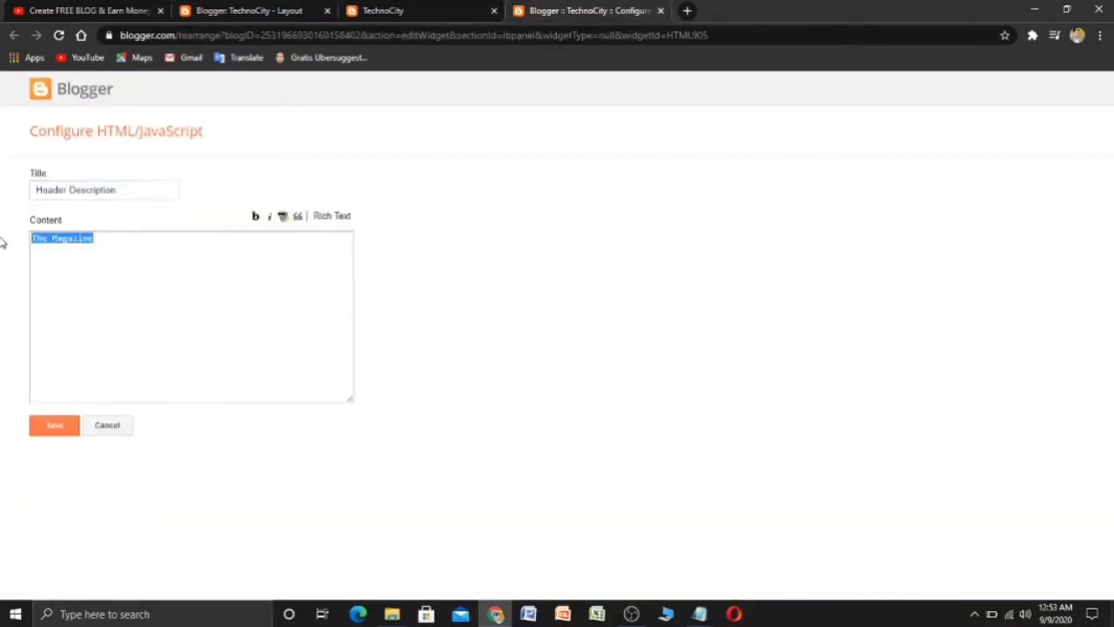
key("BackSpace")
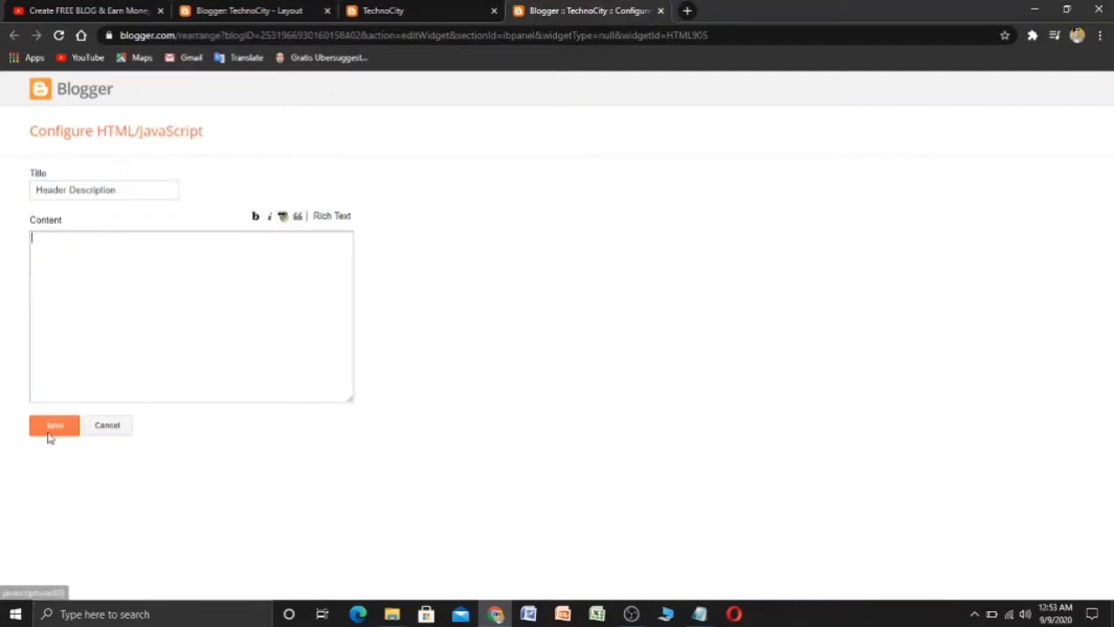
left_click(48, 428)
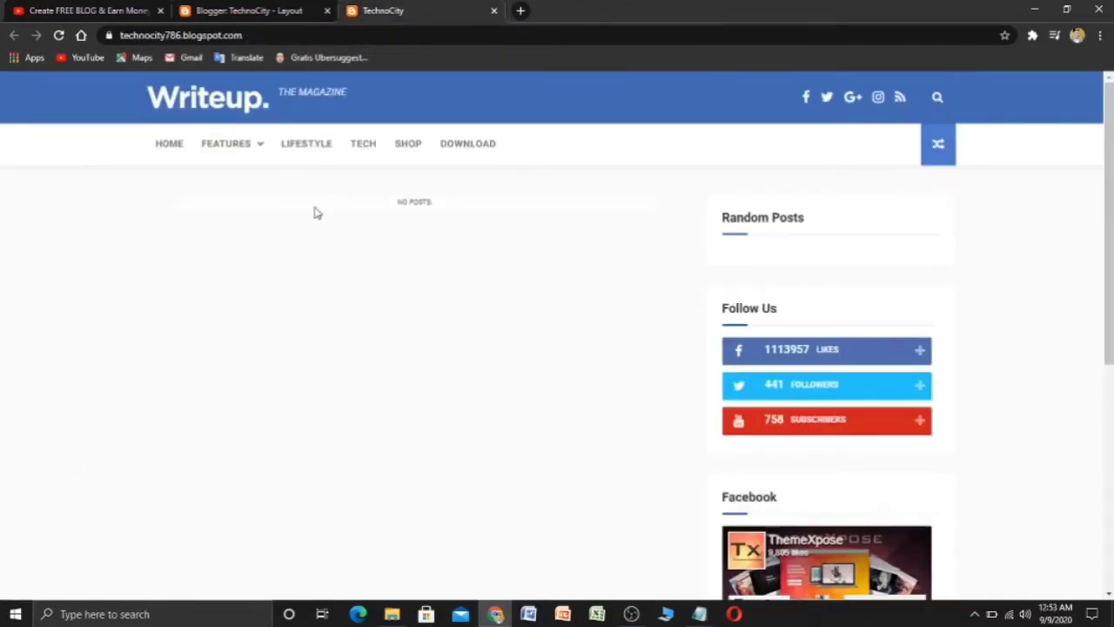
- Reload the live blog to confirm the tagline is gone
left_click(254, 11)
left_click(413, 10)
left_click(58, 36)
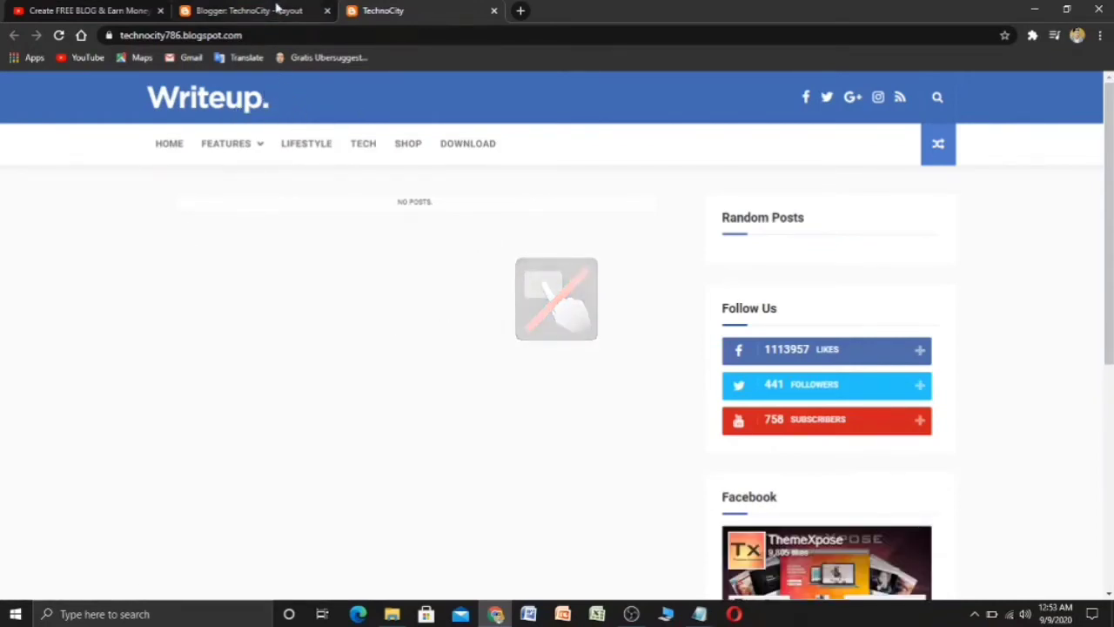
- Remove the Logo header image, set it Behind title and description, save, and reload the blog
left_click(273, 8)
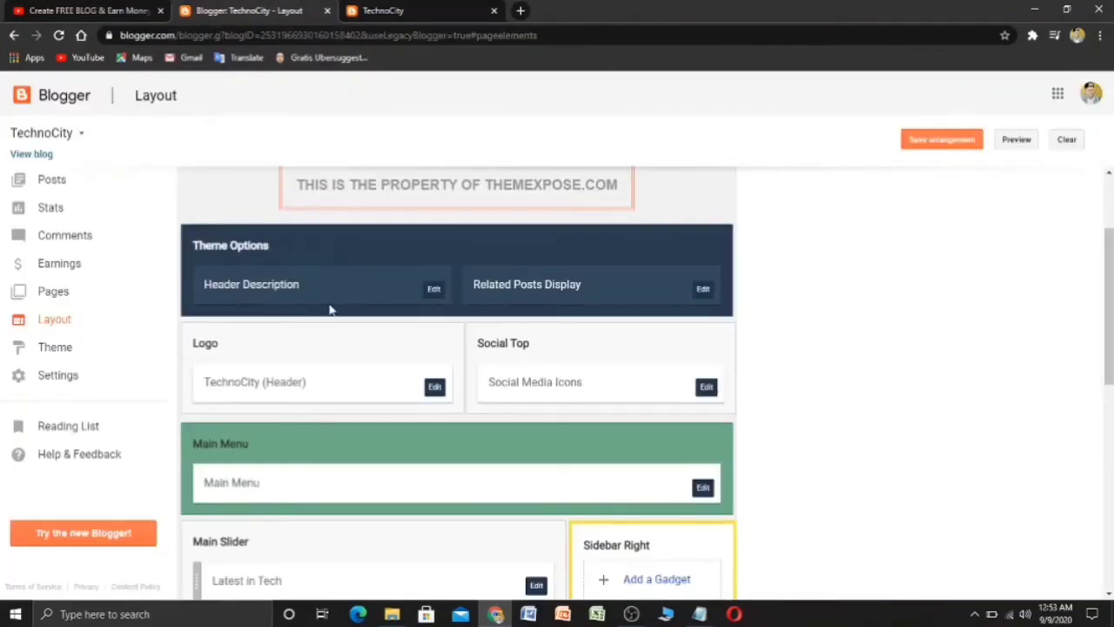
scroll(329, 309, "down", 2)
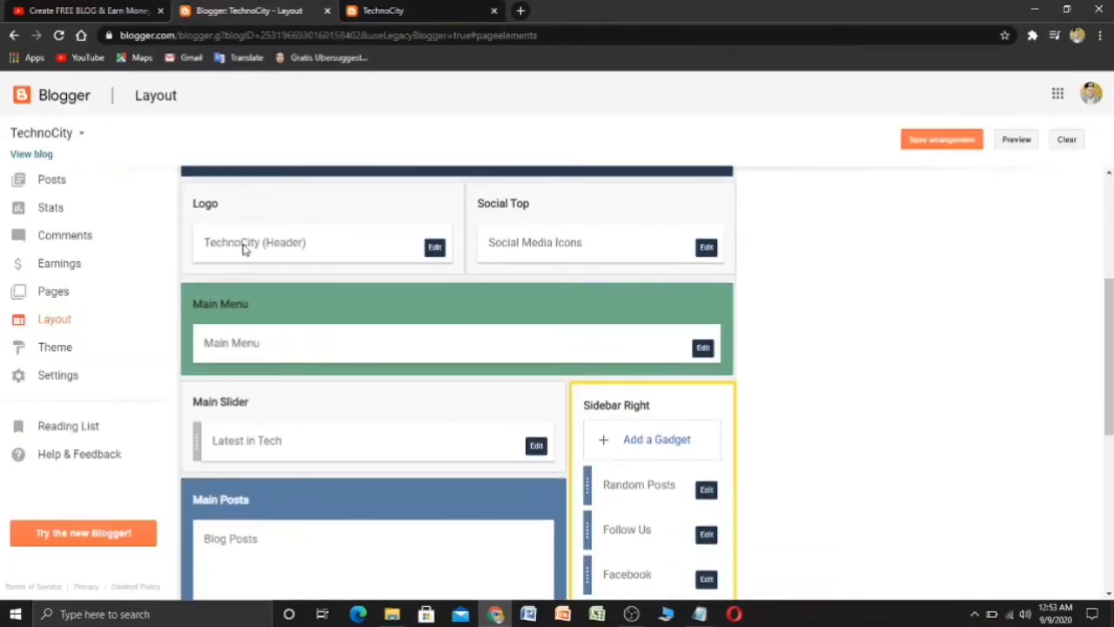
left_click(435, 247)
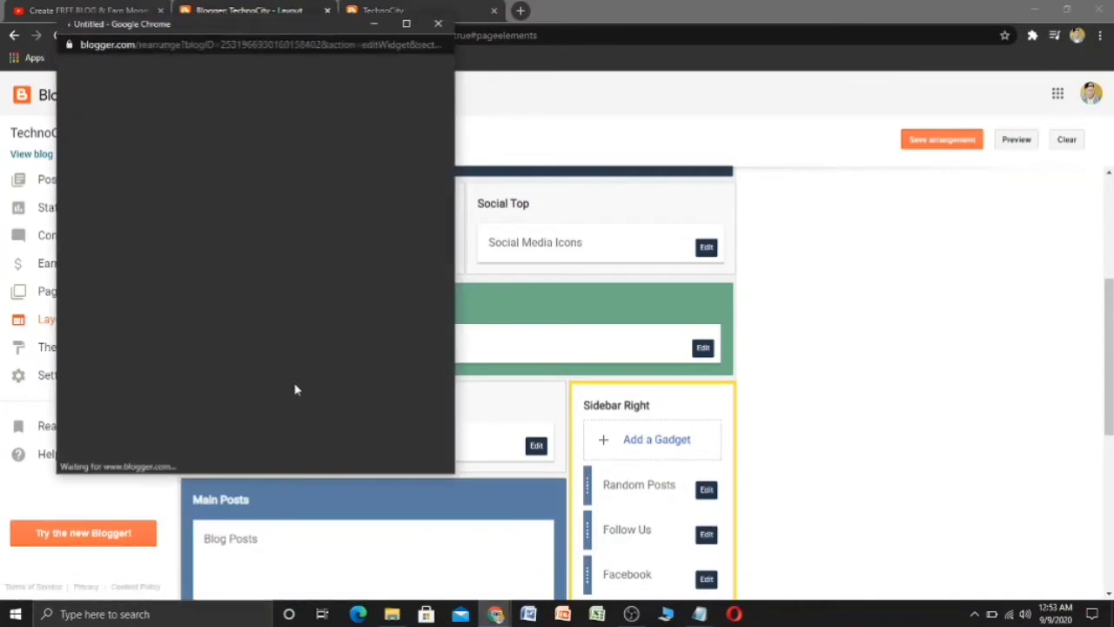
scroll(291, 393, "down", 1)
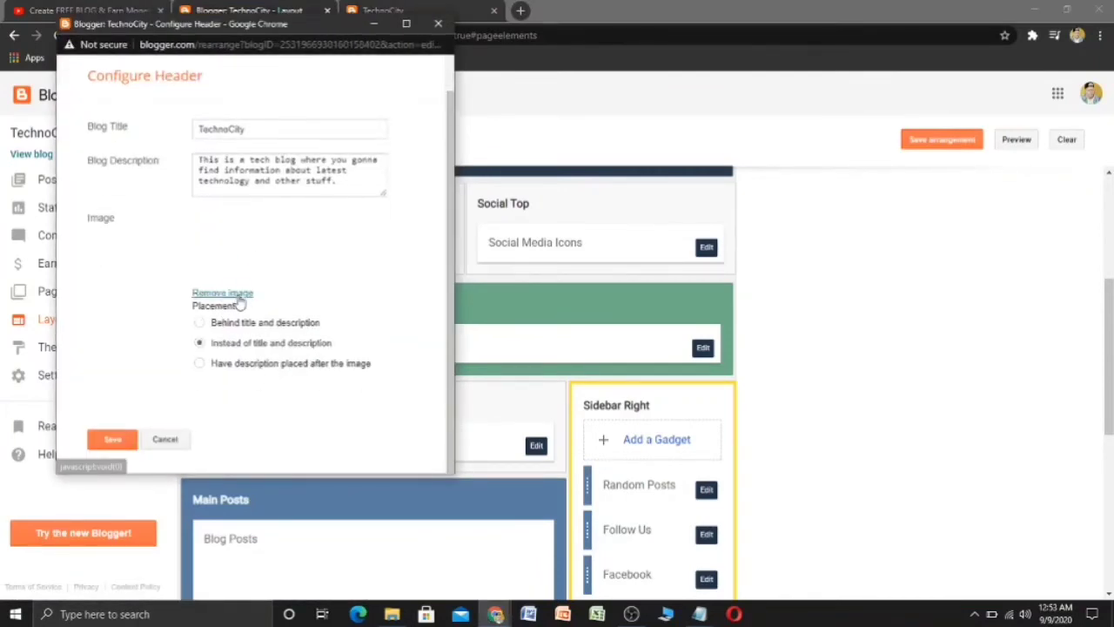
left_click(222, 293)
scroll(266, 162, "up", 1)
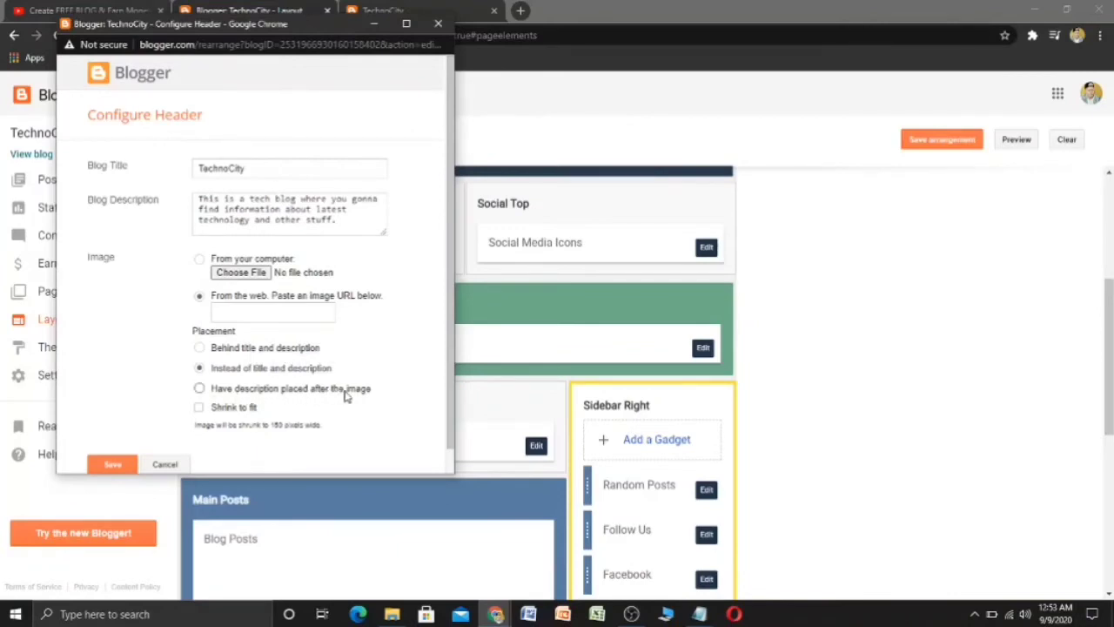
left_click(200, 348)
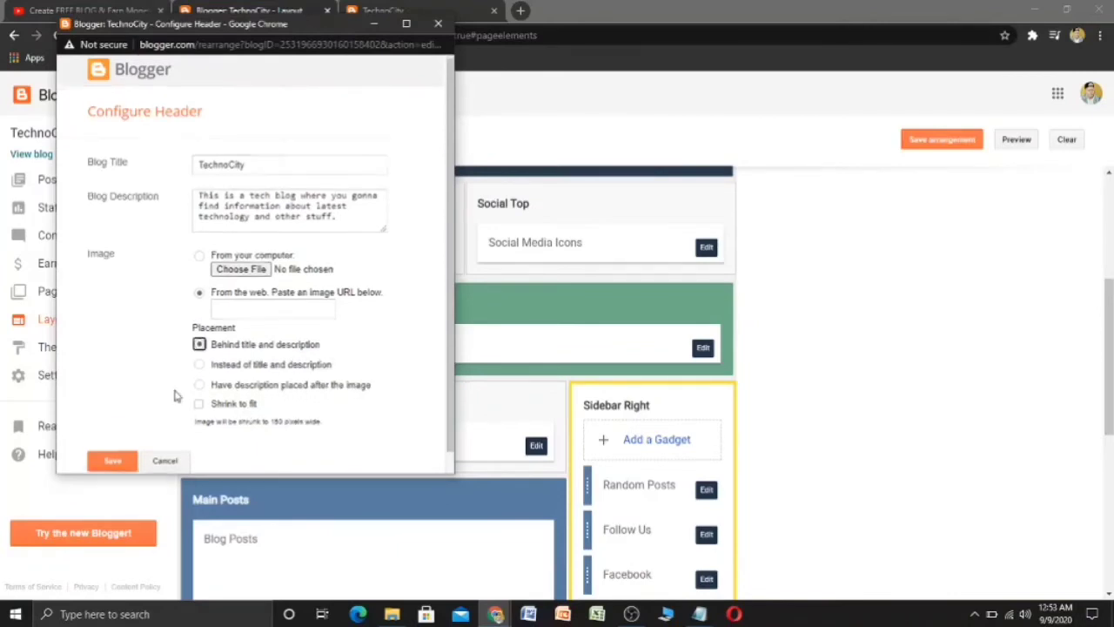
left_click(112, 441)
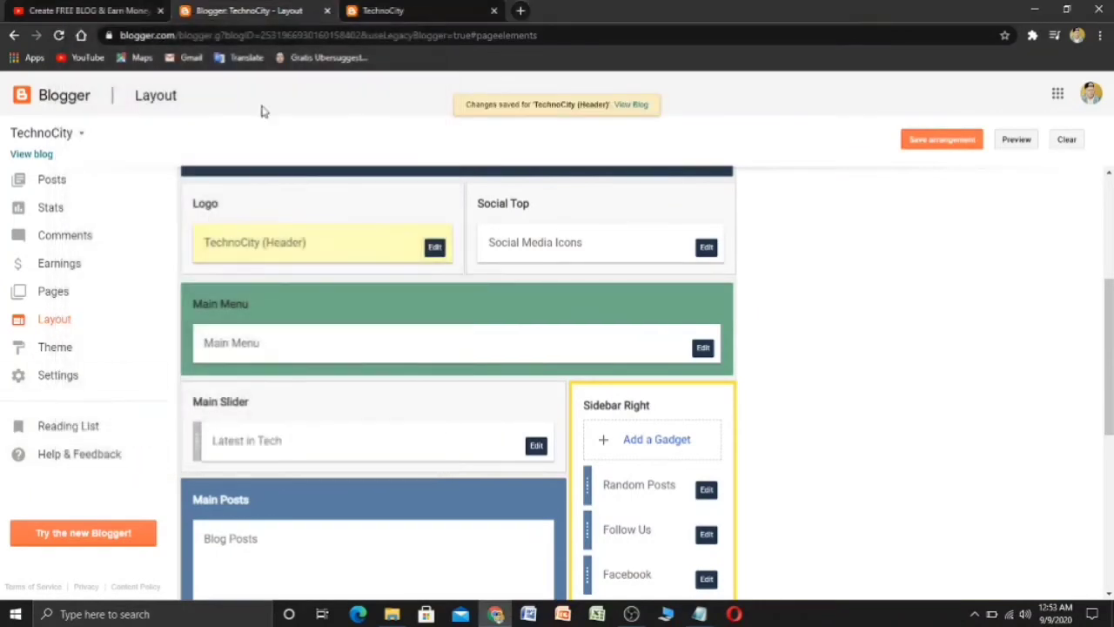
left_click(365, 11)
left_click(59, 36)
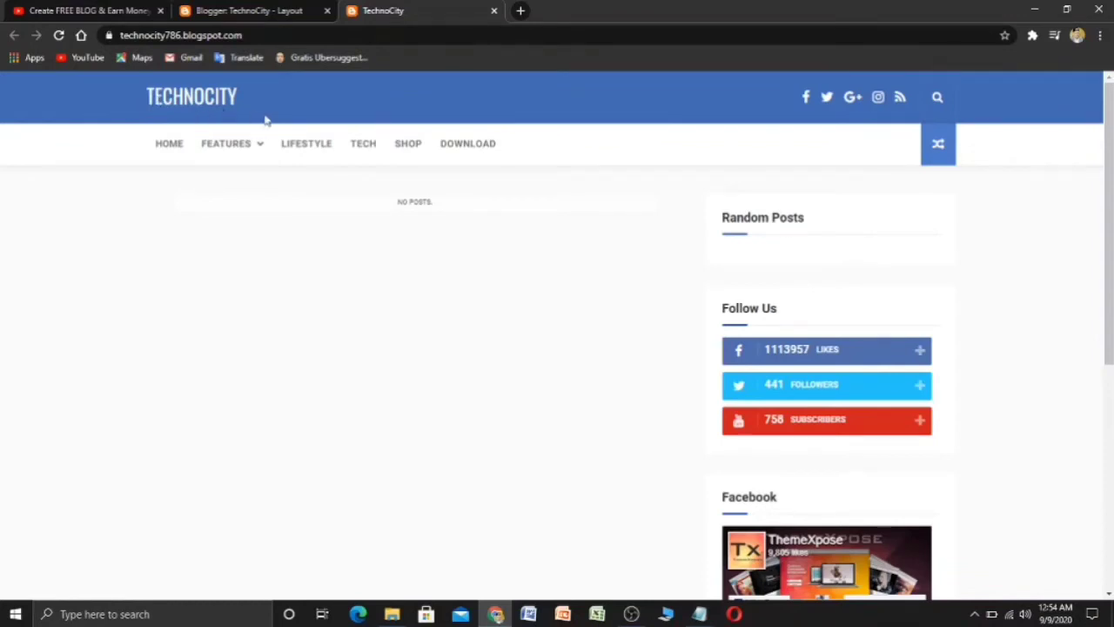
- Compare the Main Menu link list against the live blog's menu items
left_click(222, 9)
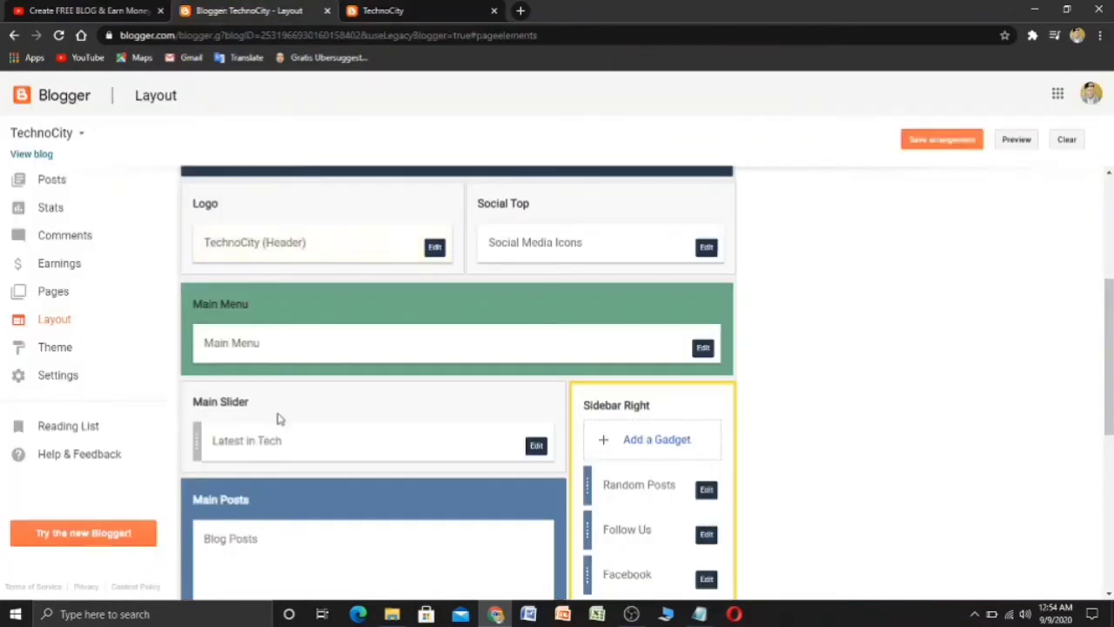
left_click(419, 11)
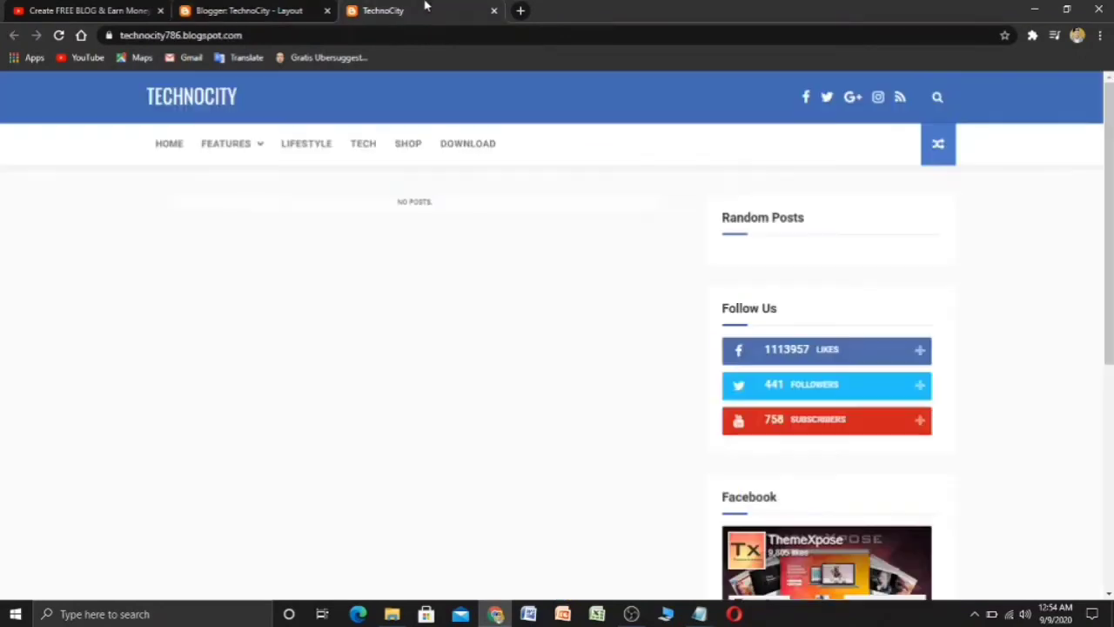
left_click(244, 9)
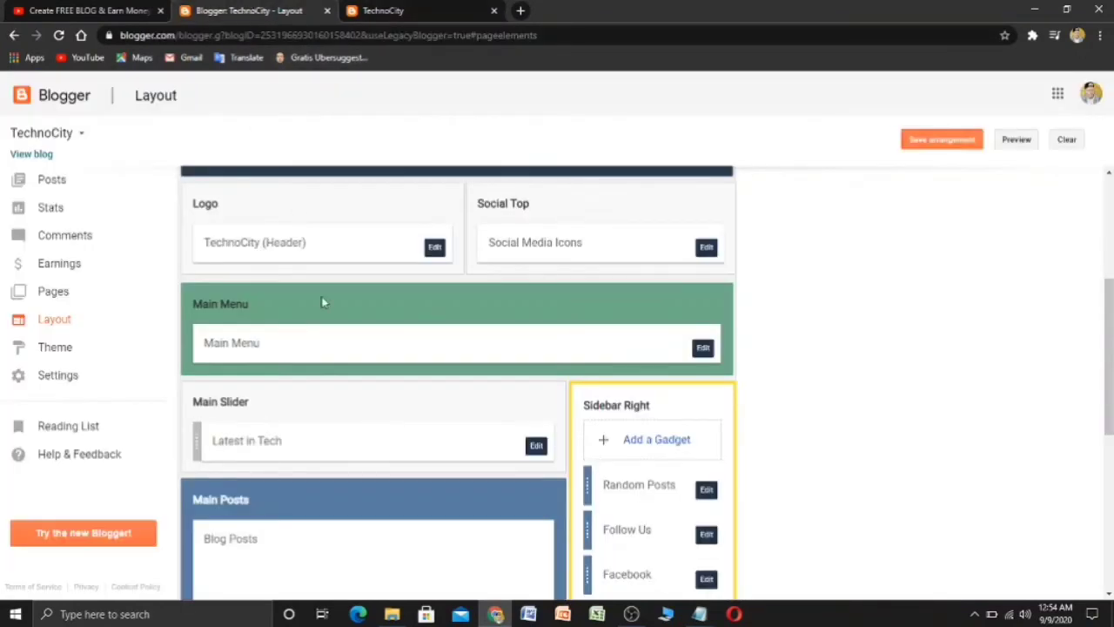
scroll(318, 309, "down", 1)
scroll(318, 309, "up", 3)
left_click(361, 11)
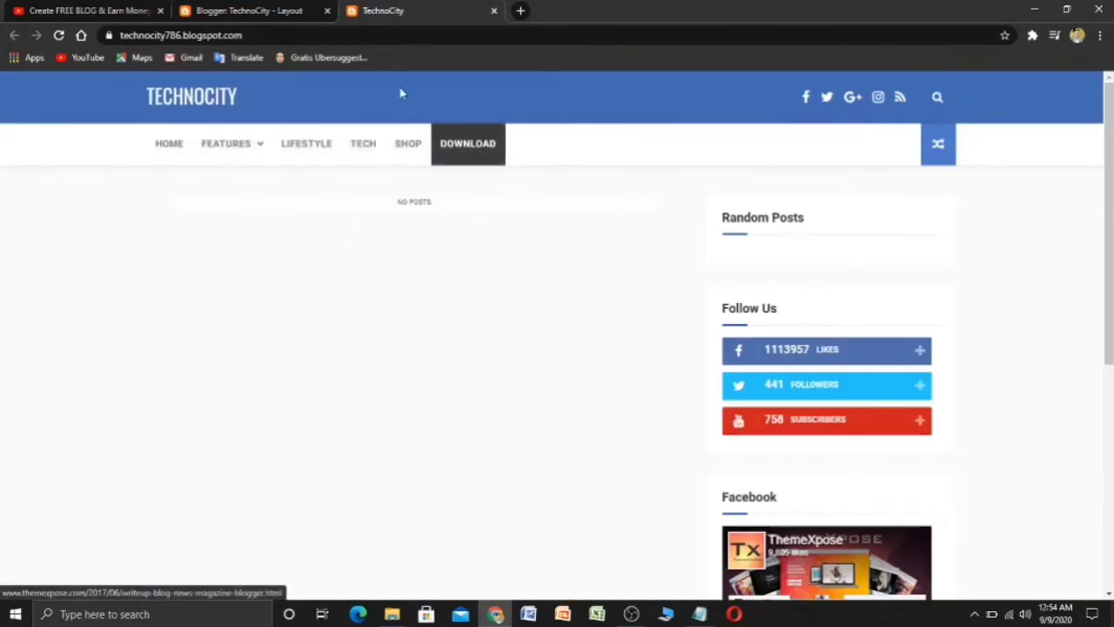
left_click(268, 9)
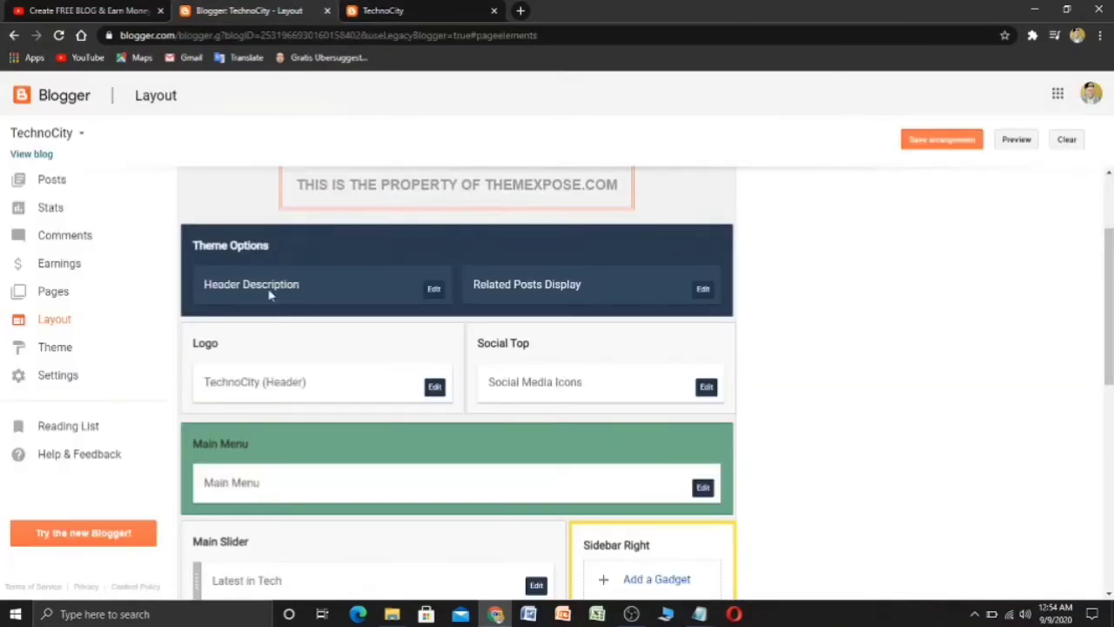
scroll(294, 324, "down", 2)
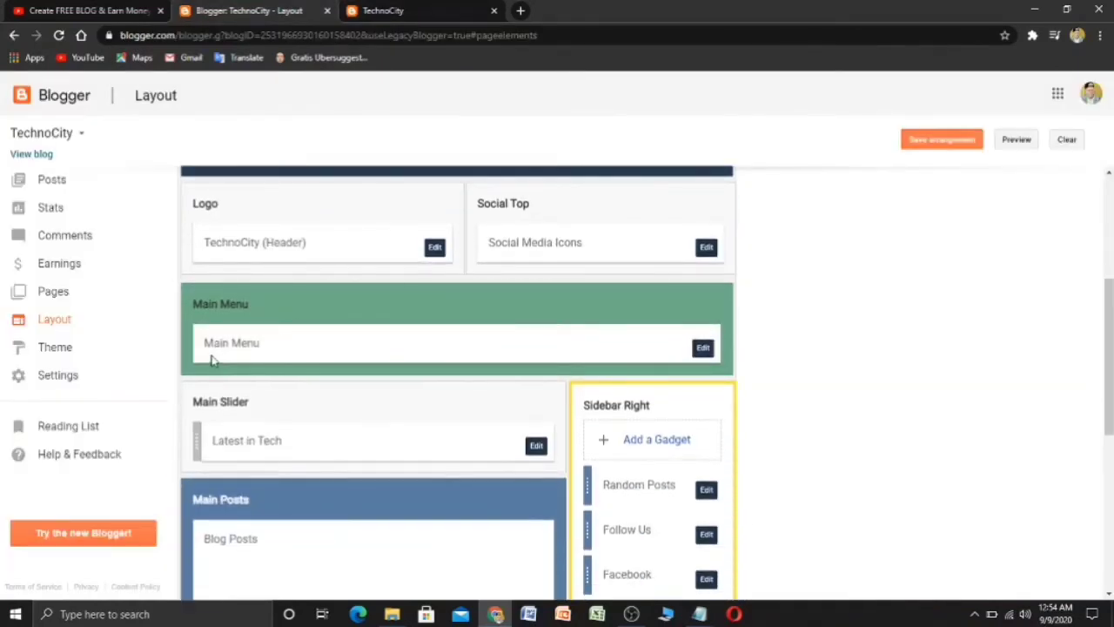
left_click(702, 348)
scroll(287, 348, "down", 1)
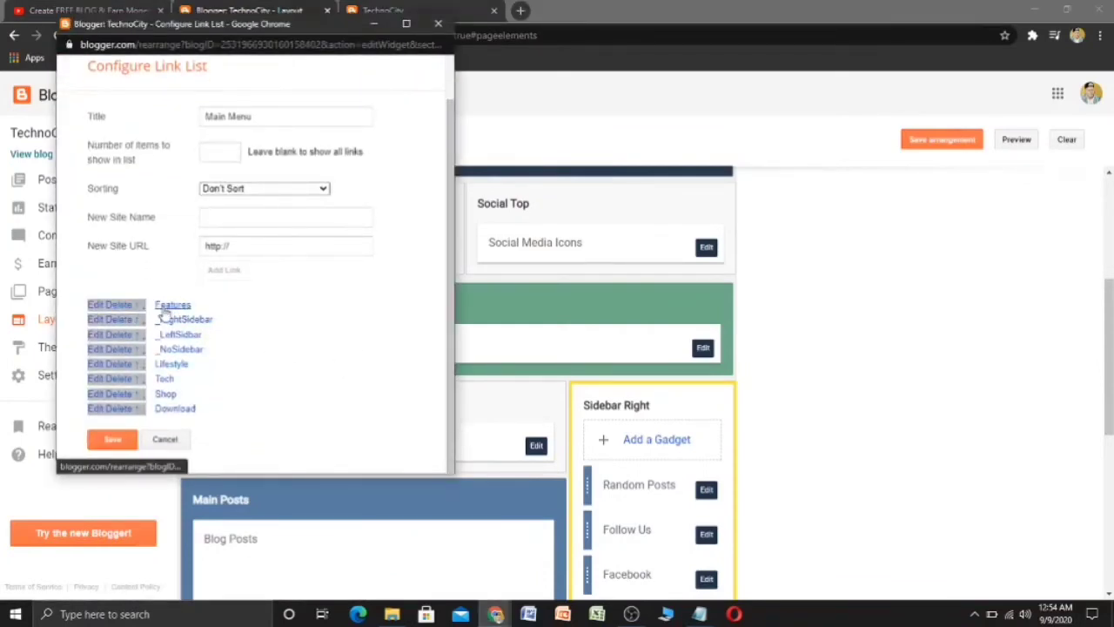
left_click(372, 24)
left_click(385, 9)
mouse_move(243, 152)
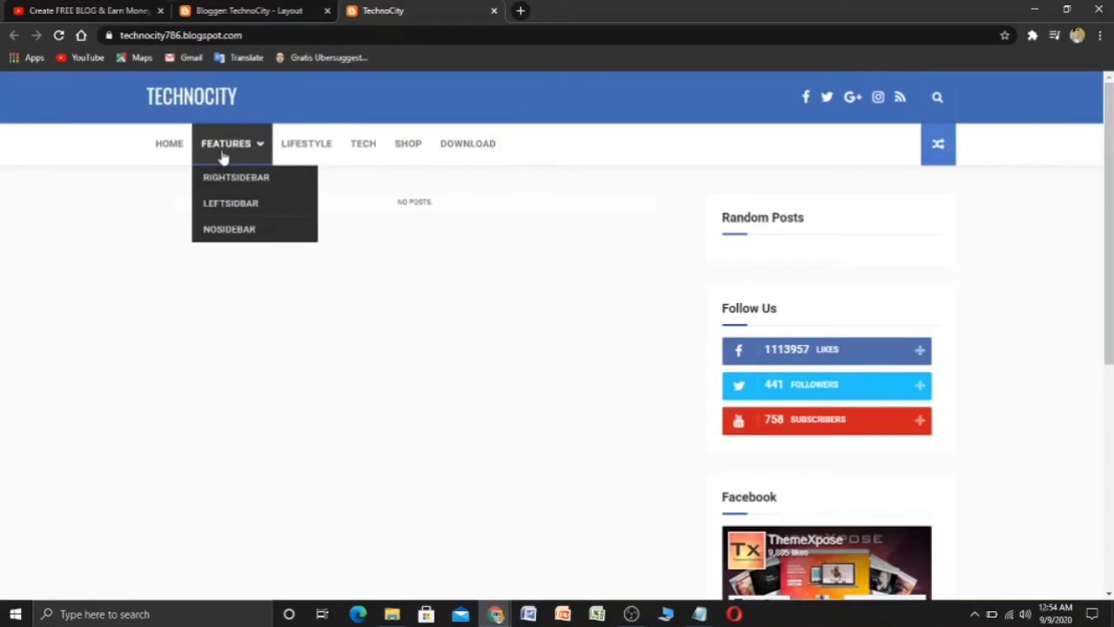
left_click(244, 10)
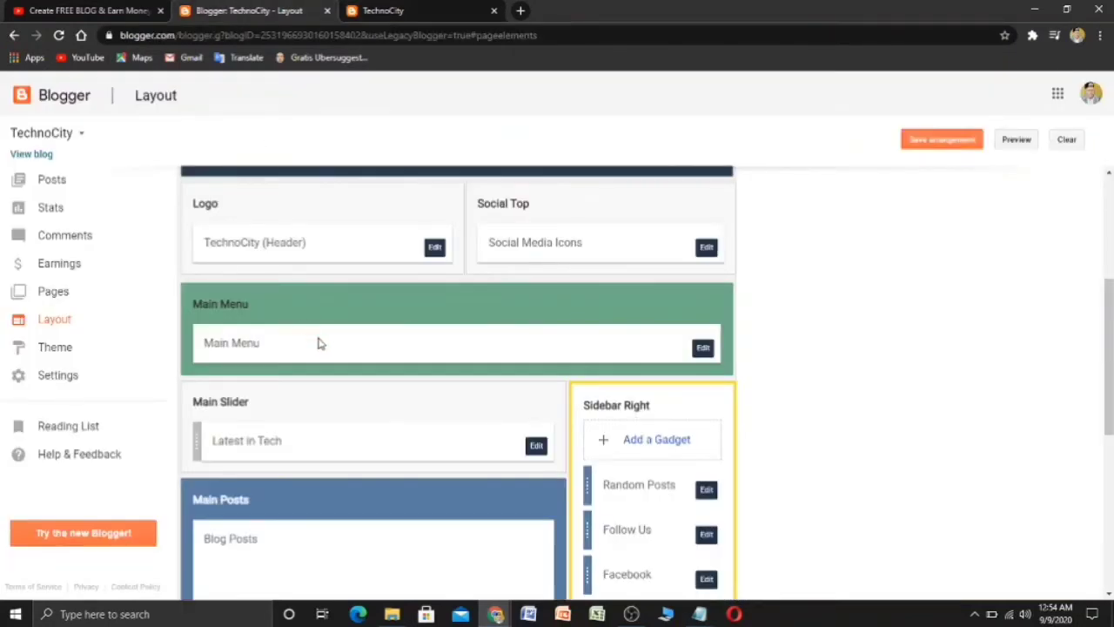
- Rename the Main Menu's Features link to Tech News and save the gadget
left_click(701, 349)
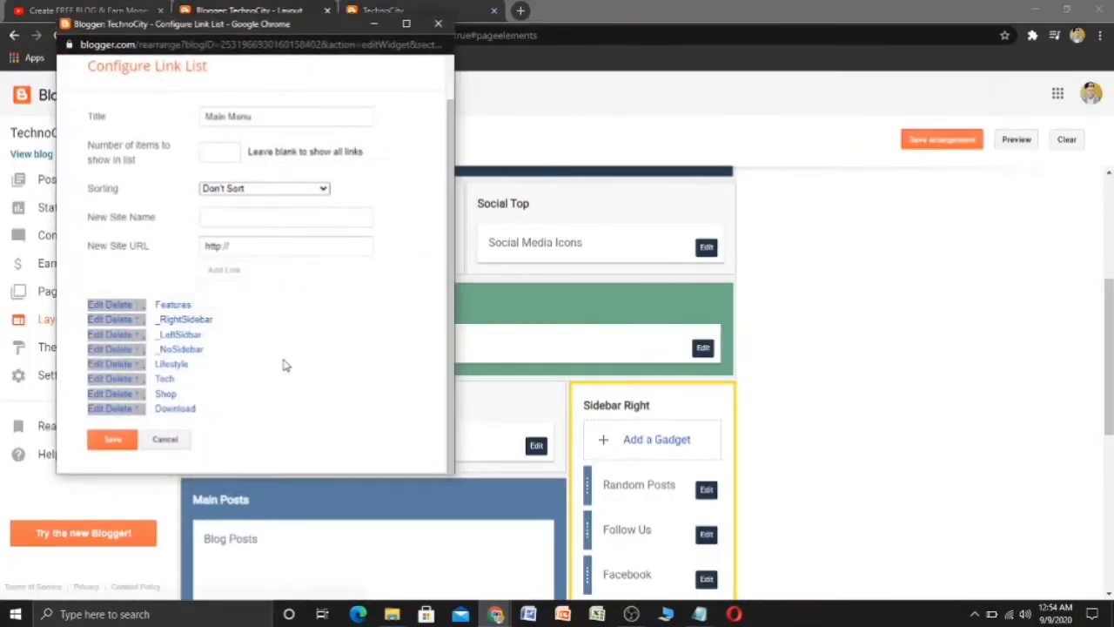
left_click(97, 307)
scroll(287, 349, "down", 1)
left_click(302, 290)
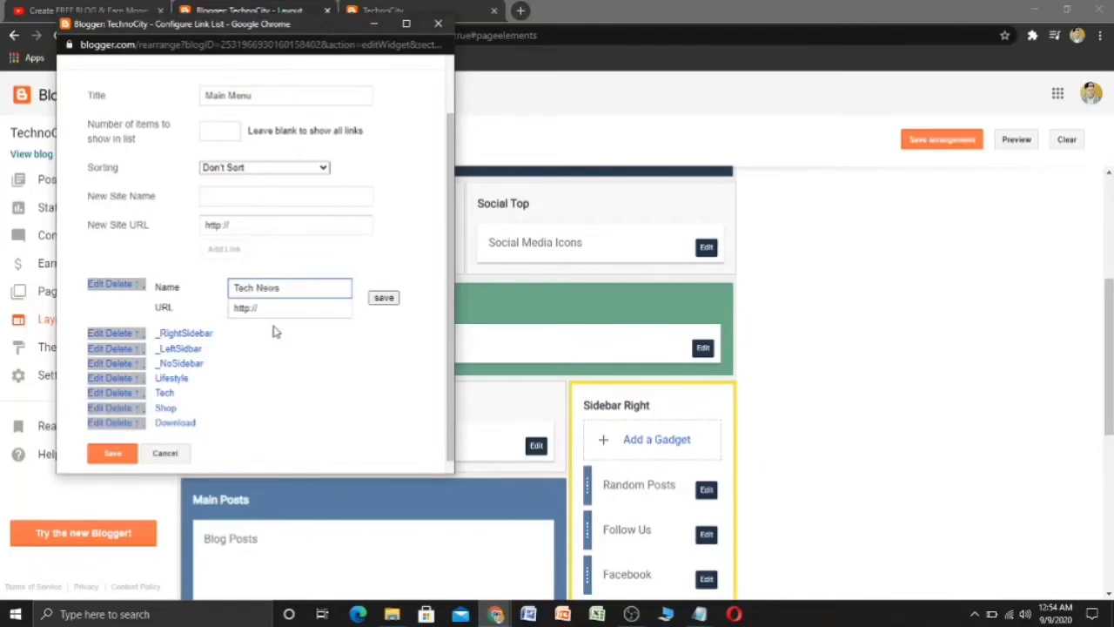
left_click(384, 299)
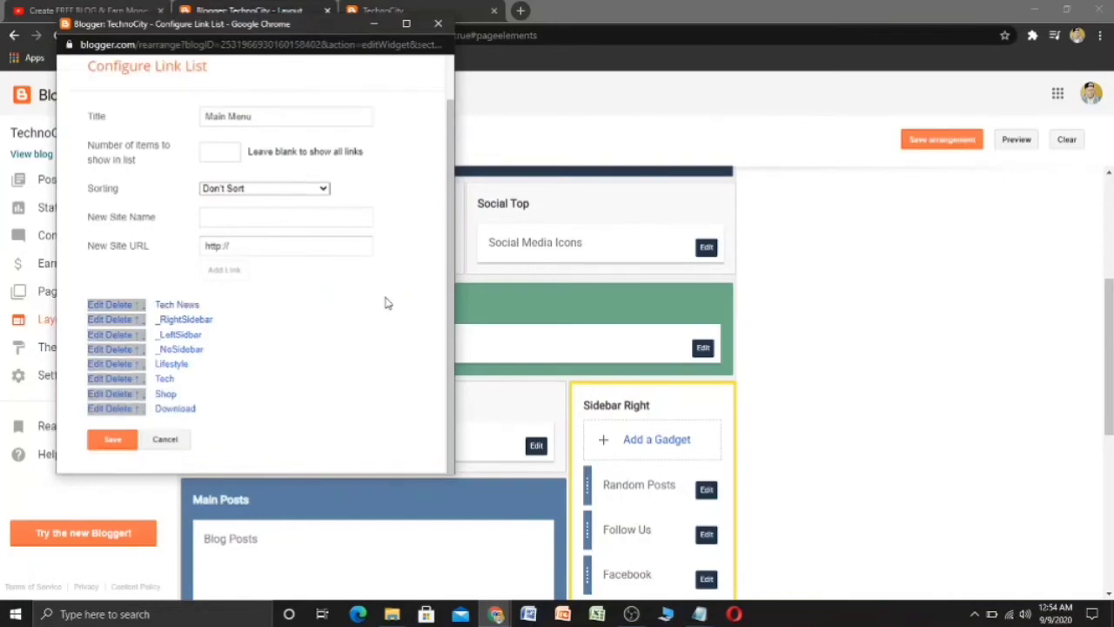
left_click(126, 445)
- Reload the live blog to check the TECH NEWS menu item
left_click(390, 11)
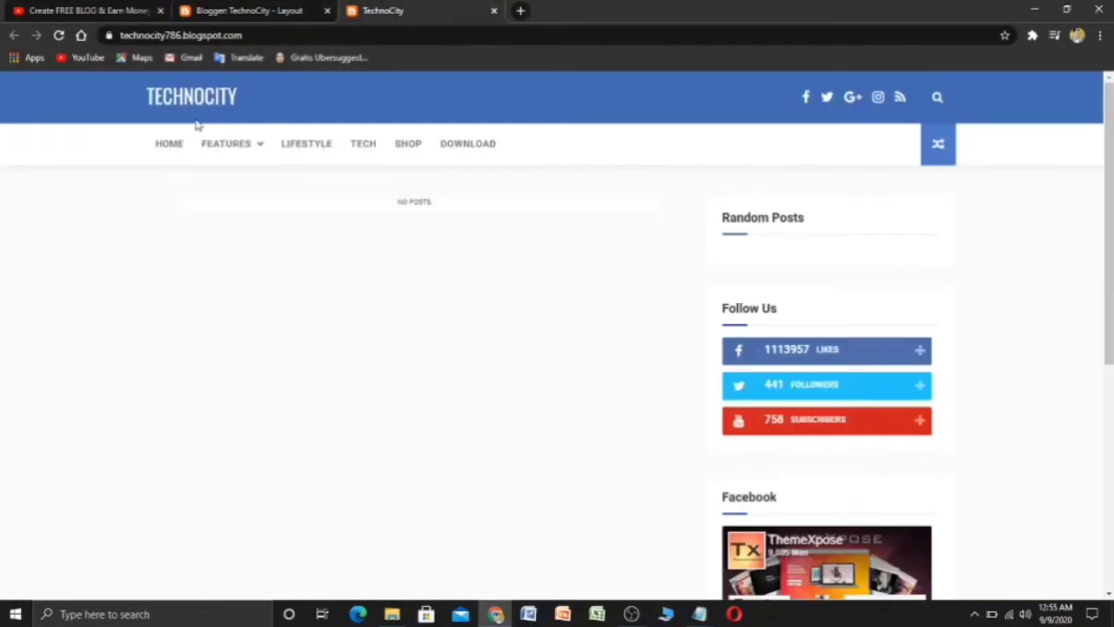
left_click(58, 36)
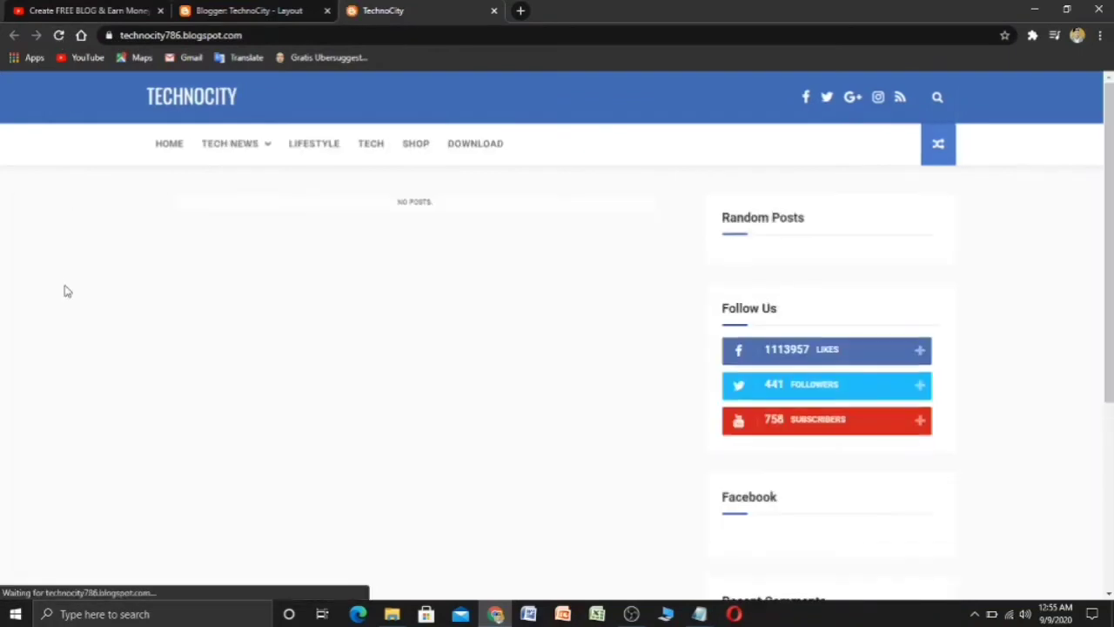
mouse_move(223, 142)
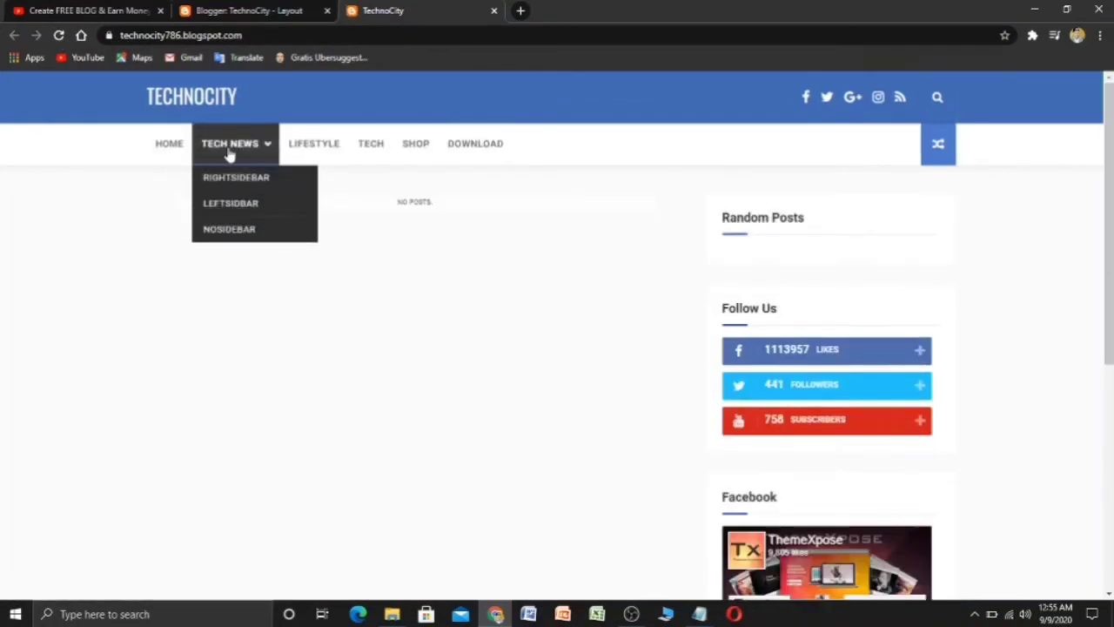
left_click(222, 8)
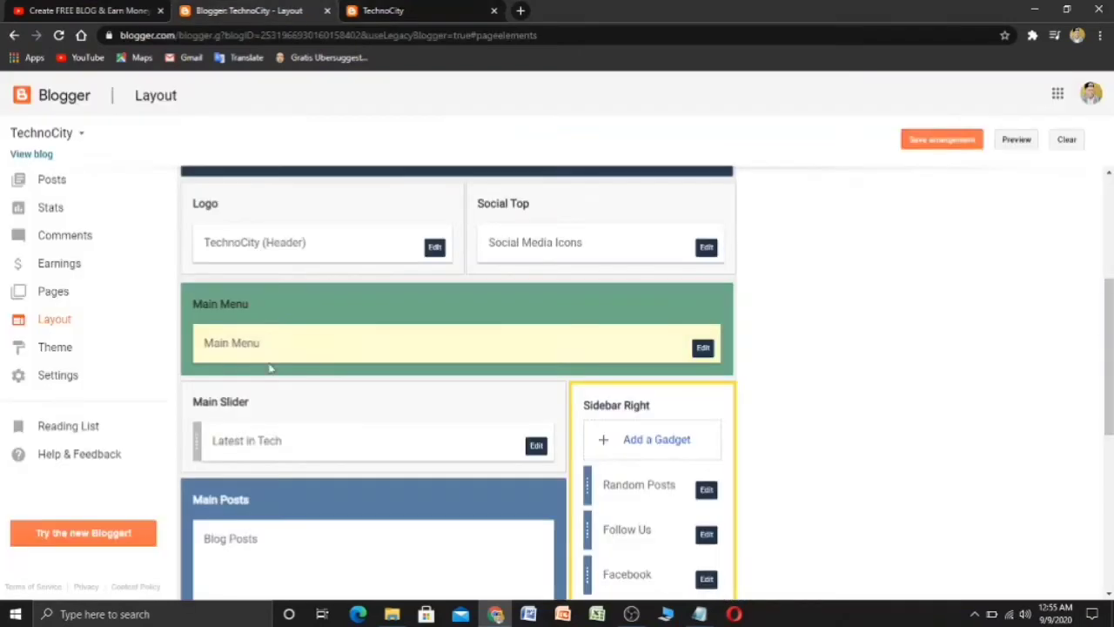
- Delete the _RightSidebar and _LeftSidebar links from the Main Menu
left_click(702, 348)
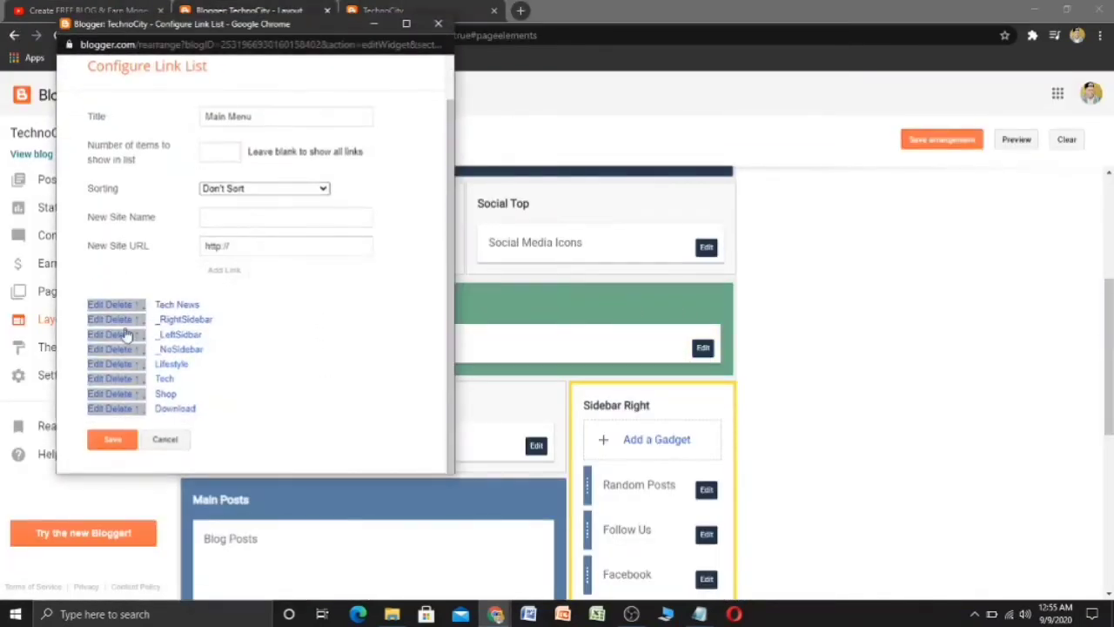
left_click(115, 321)
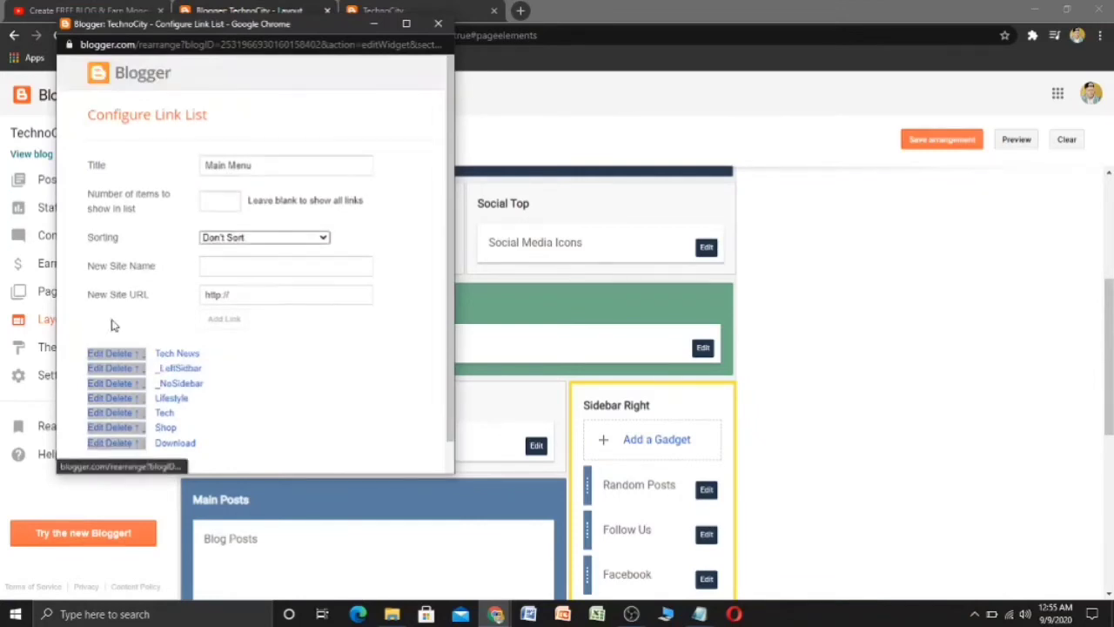
left_click(121, 369)
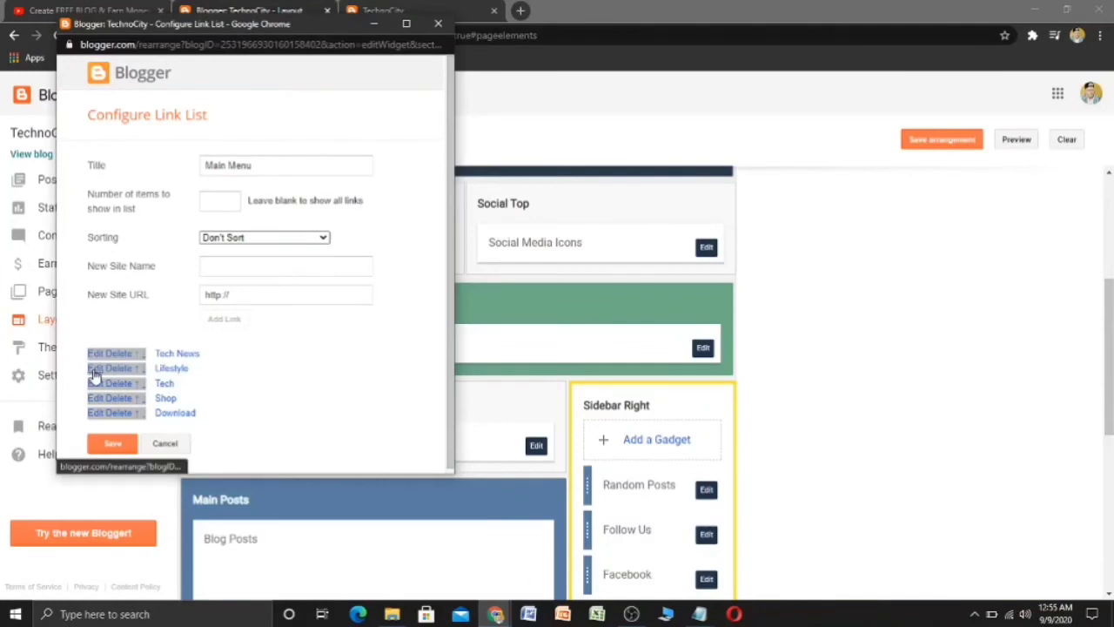
- Rename the Lifestyle link to Games and re-apply the Shop link
left_click(98, 370)
left_click(281, 392)
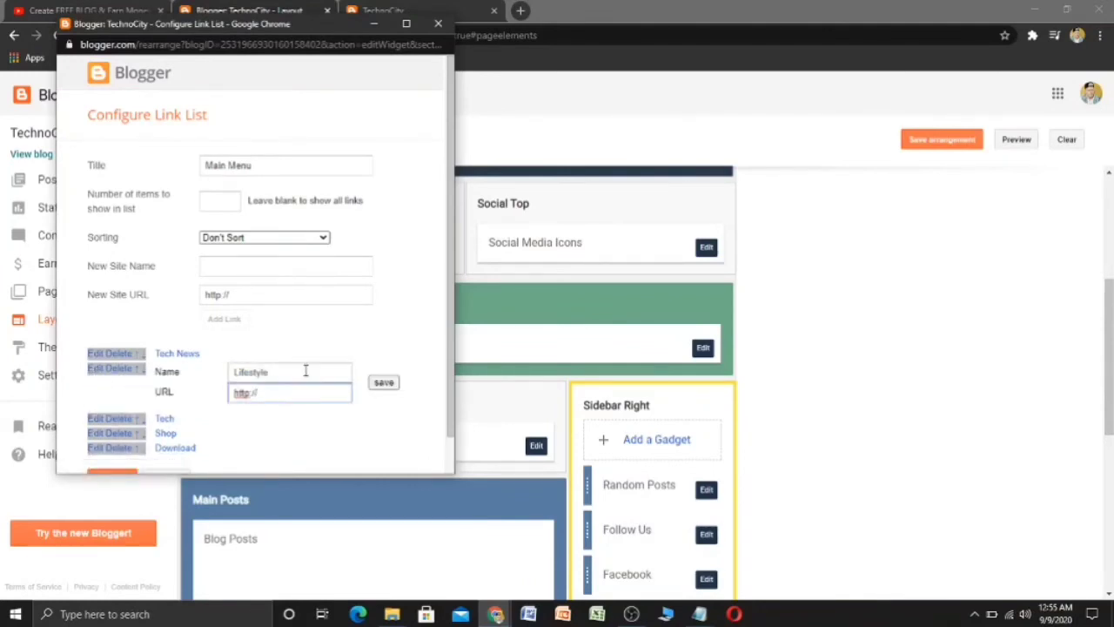
left_click(306, 374)
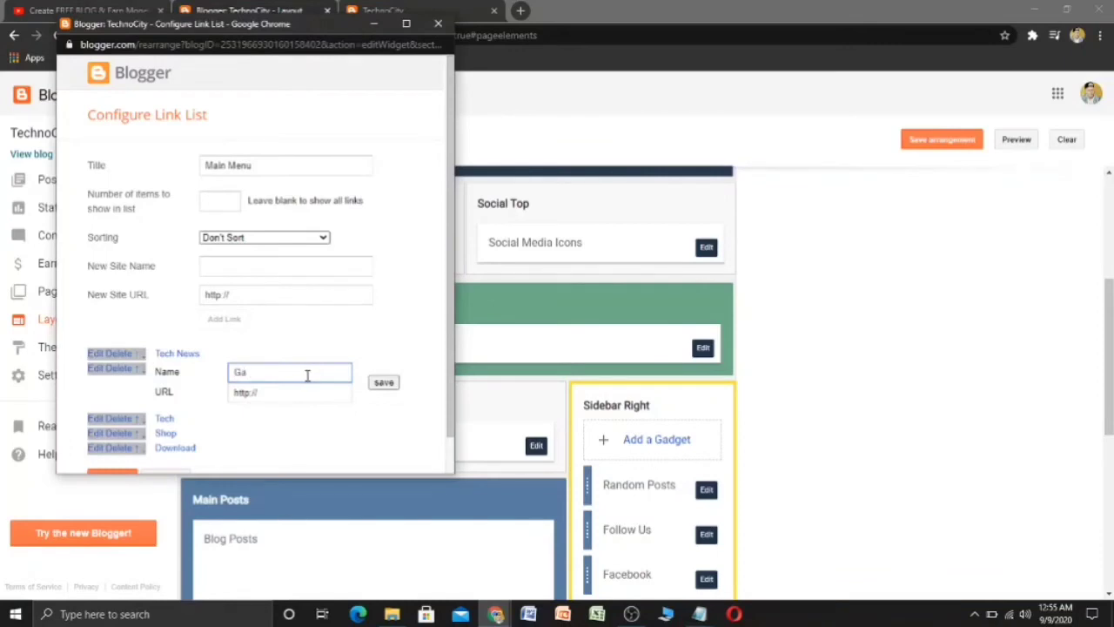
left_click(384, 383)
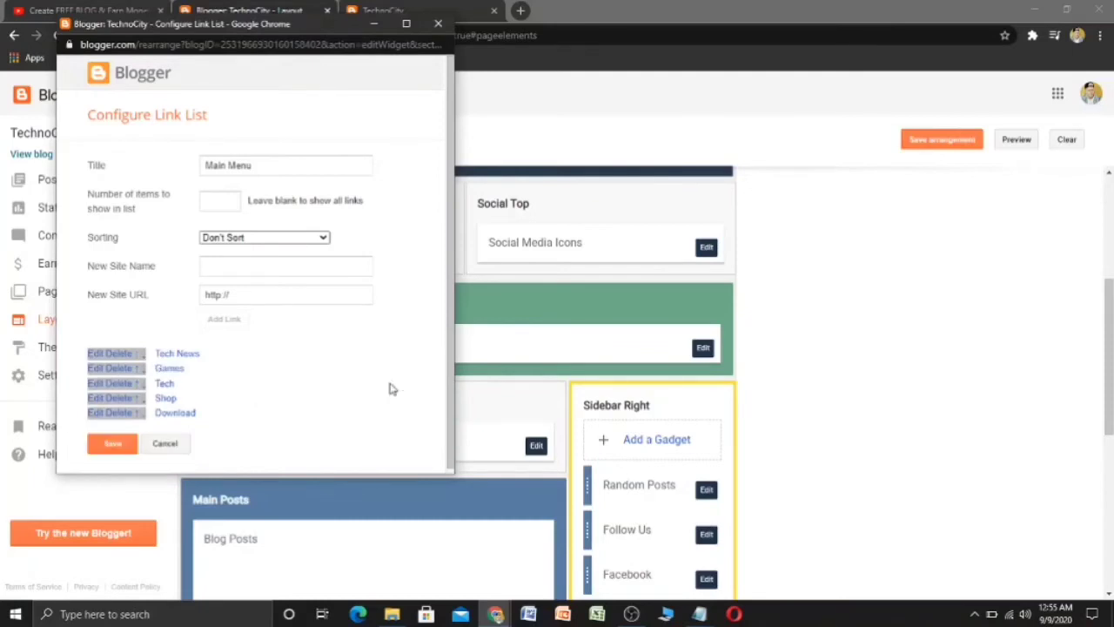
left_click(98, 399)
scroll(279, 391, "down", 1)
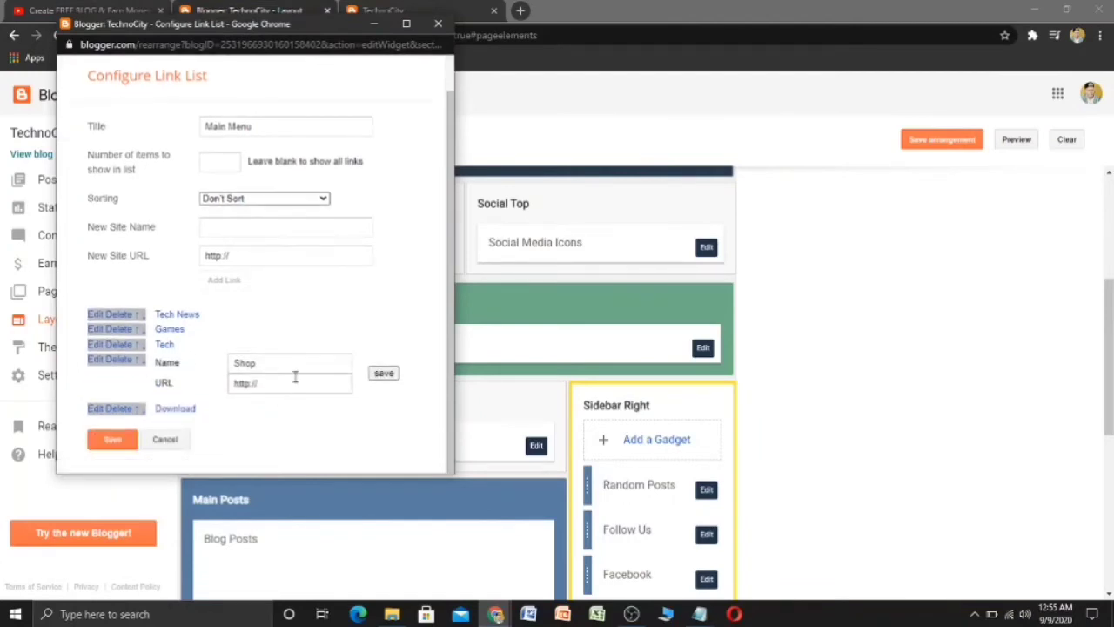
left_click(388, 375)
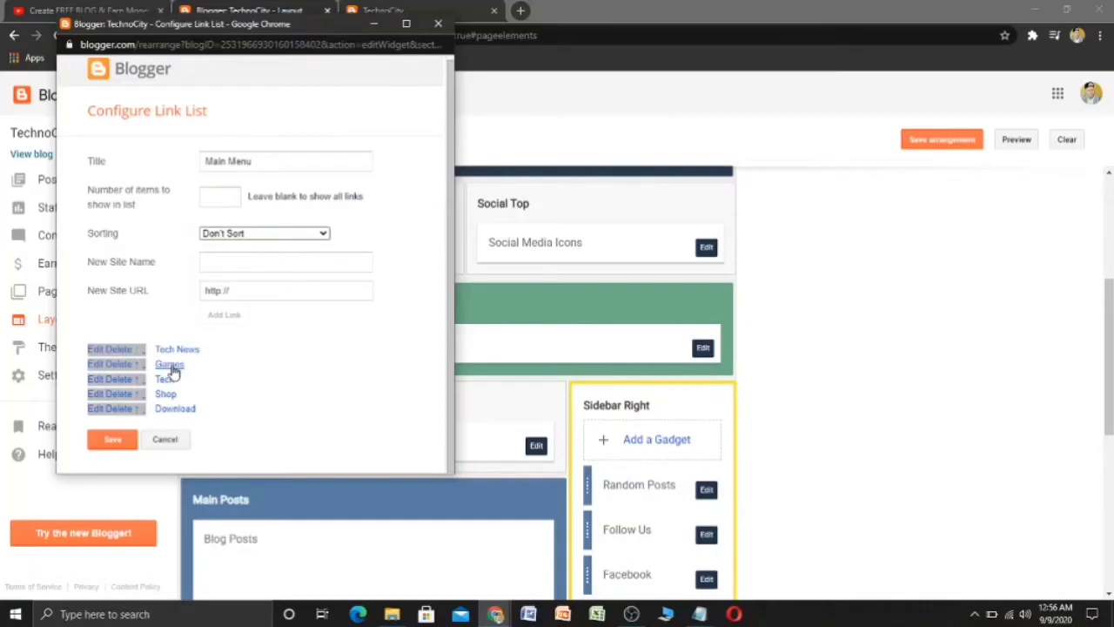
- Add a _PC Games link to the Main Menu, move it below Games, and save
left_click(261, 263)
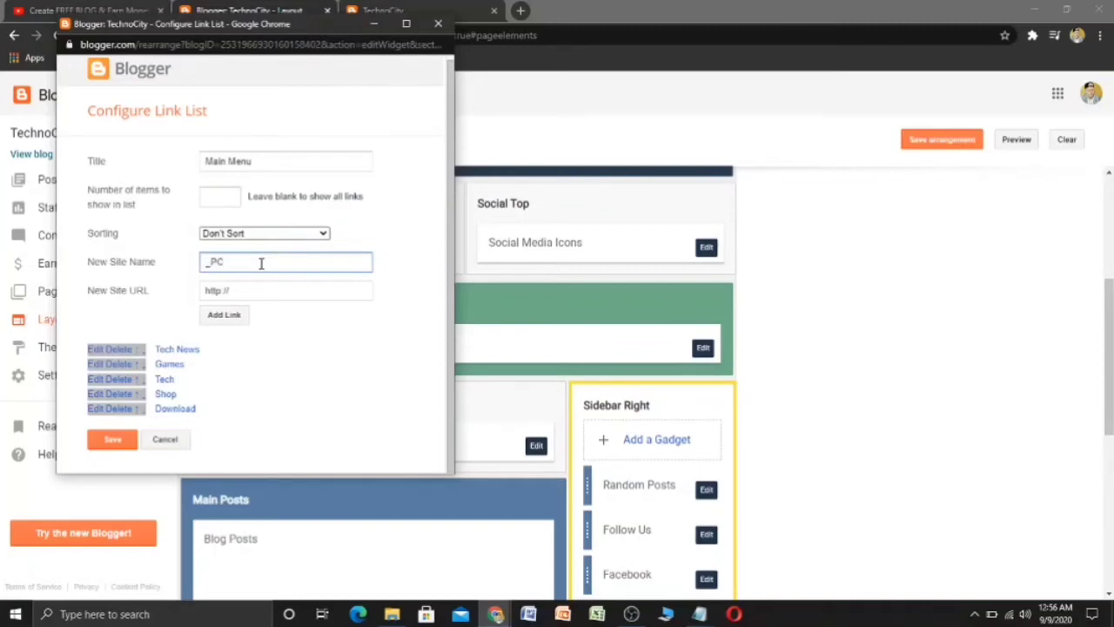
left_click(220, 318)
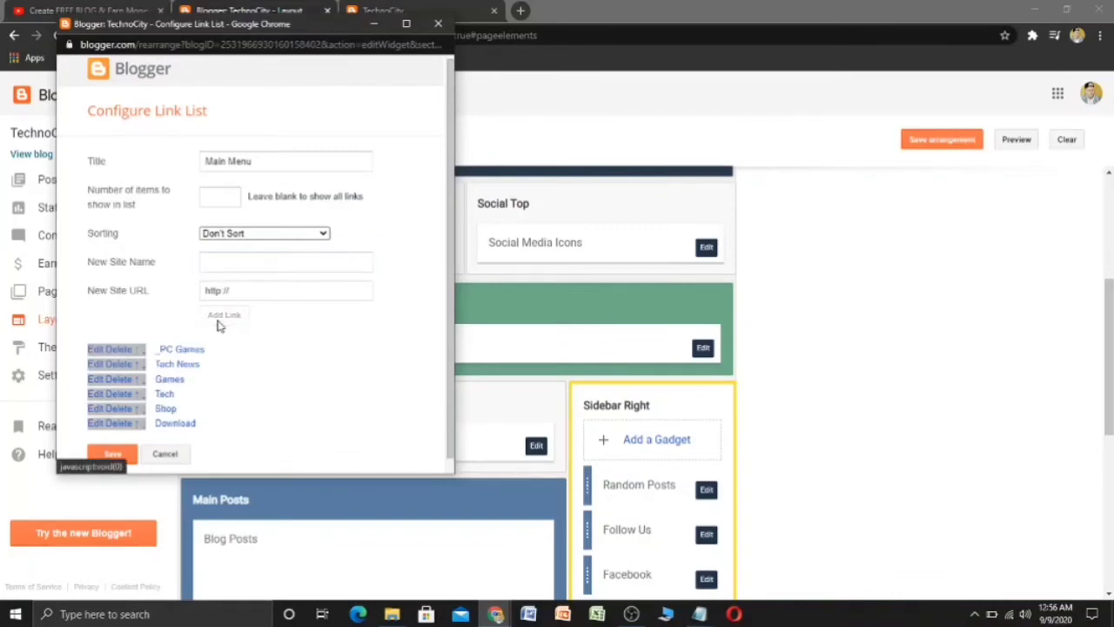
left_click(140, 350)
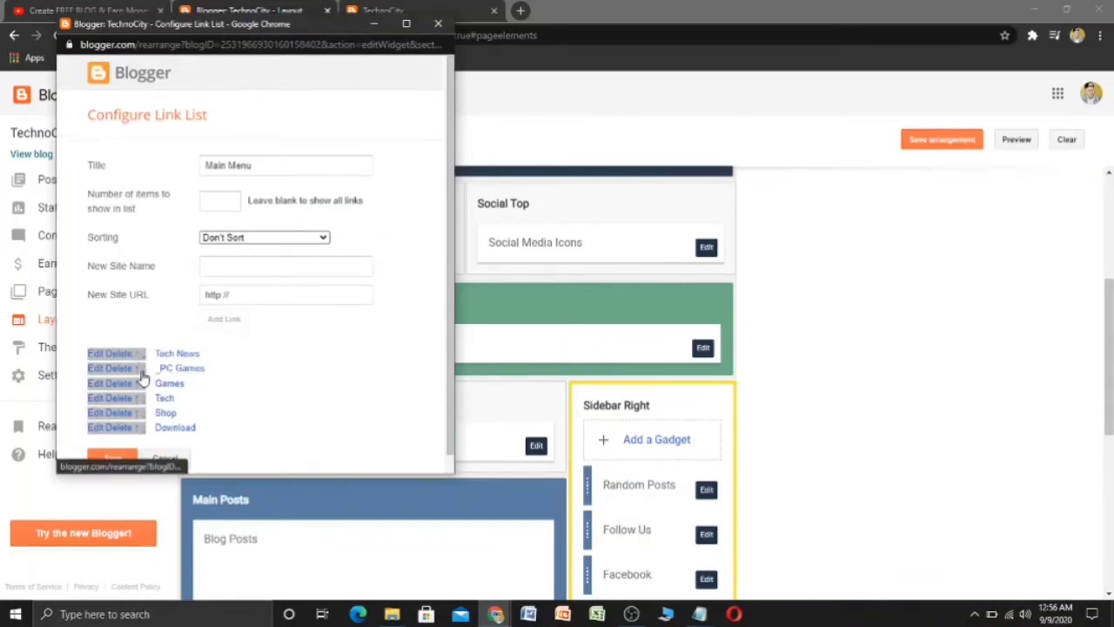
left_click(141, 373)
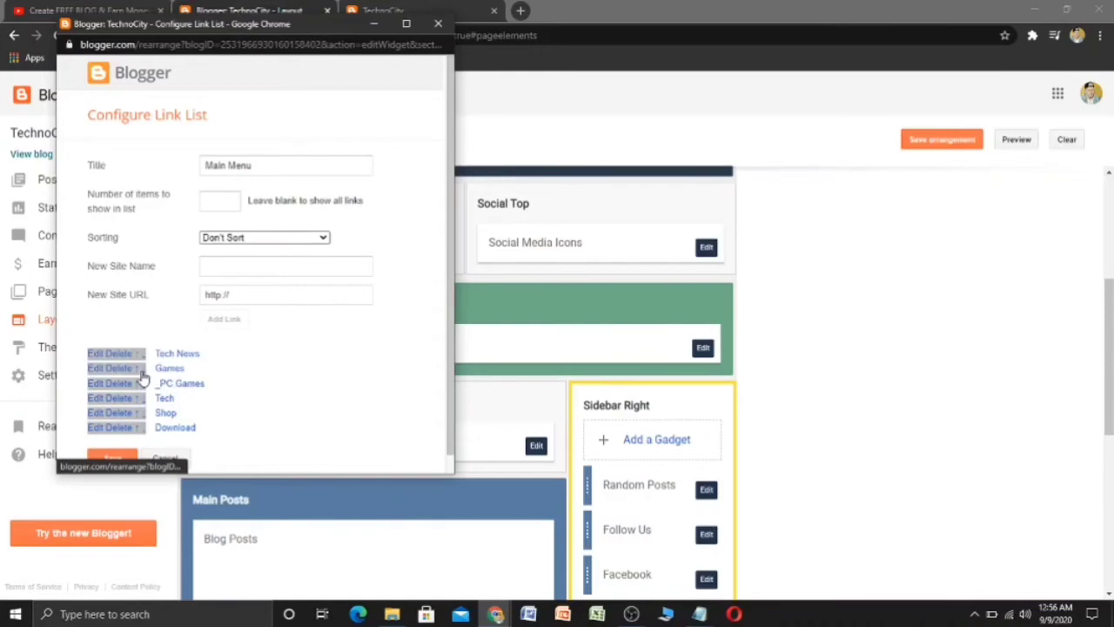
left_click(125, 458)
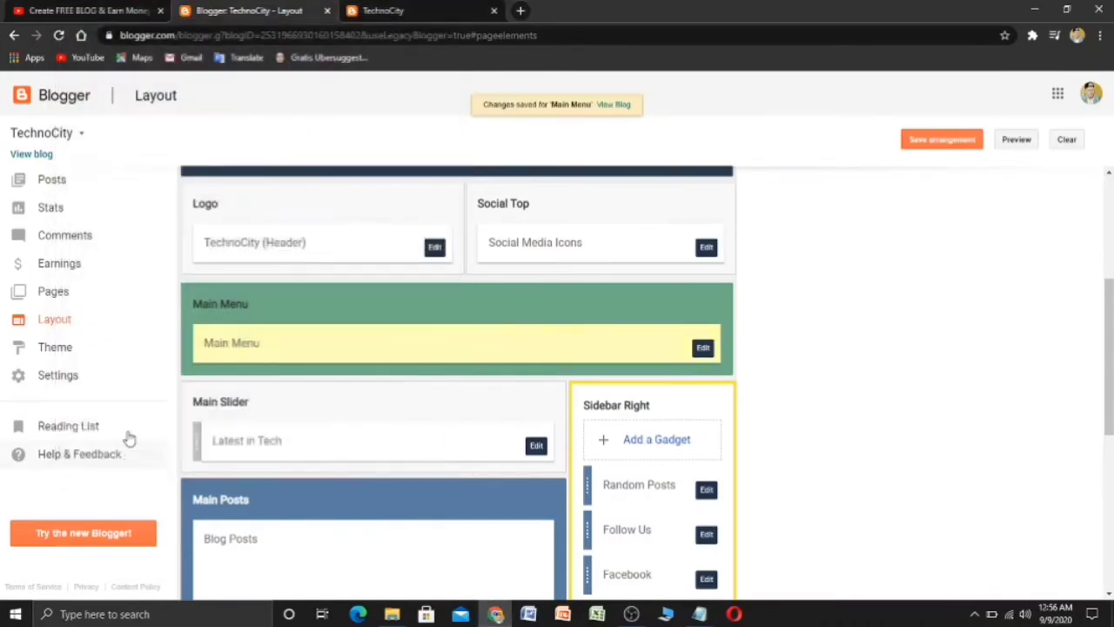
left_click(378, 9)
left_click(58, 34)
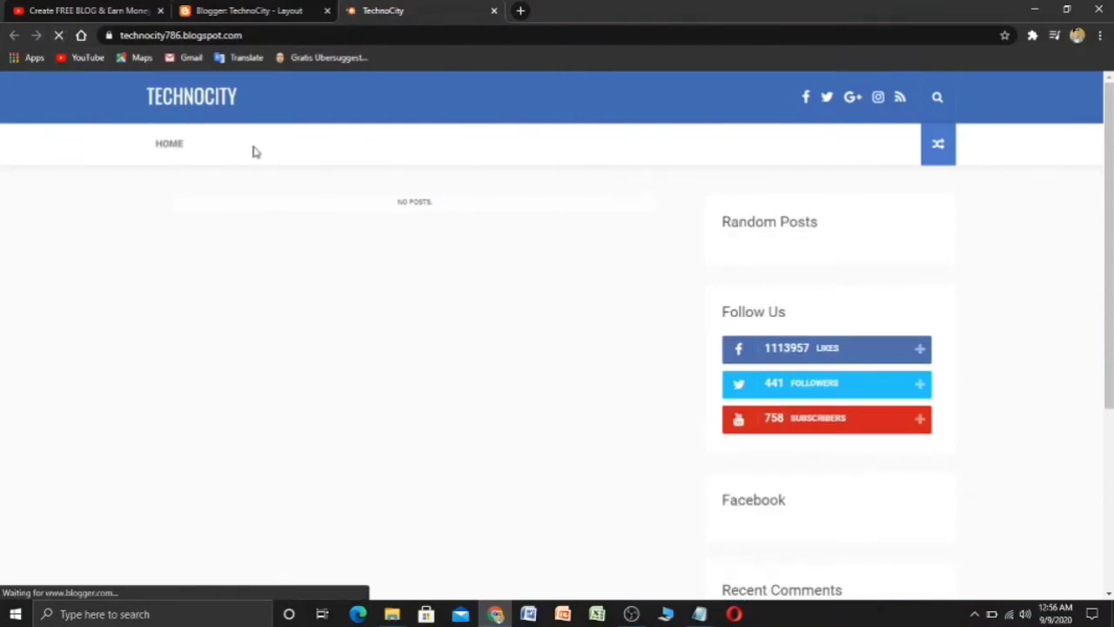
mouse_move(302, 152)
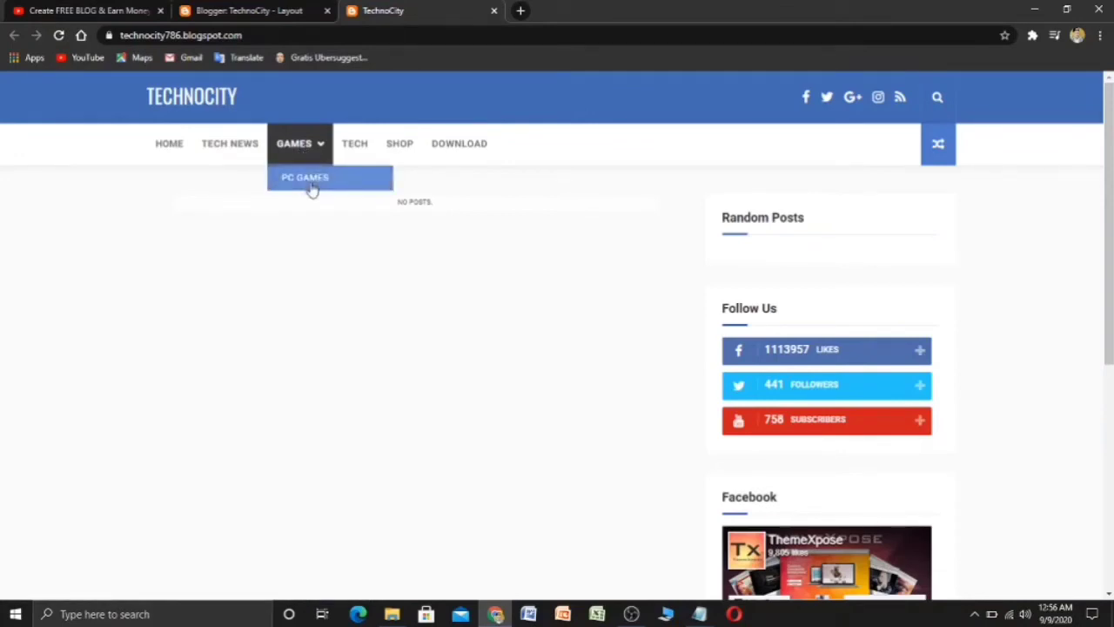
left_click(265, 11)
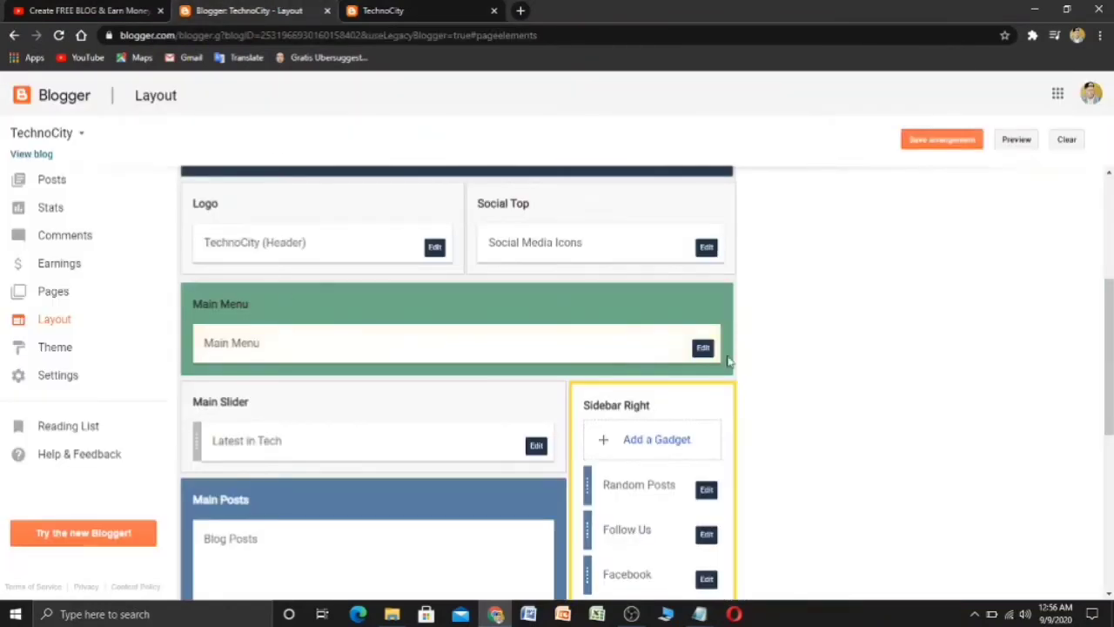
- Add a _Mobi Games link to the Main Menu, placed right after _PC Games, and save
left_click(703, 349)
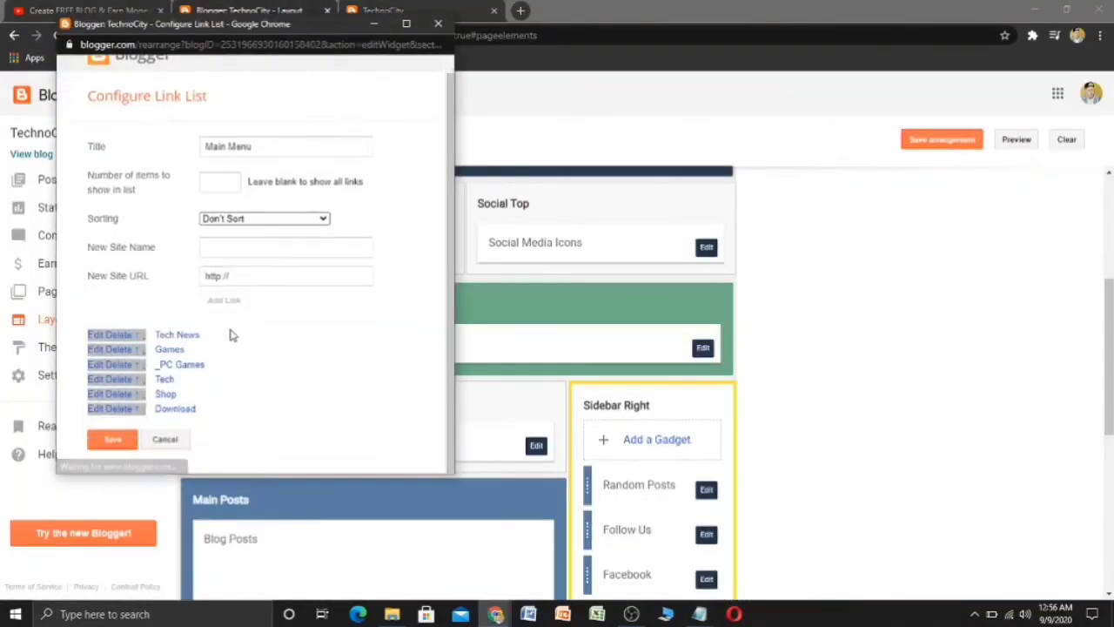
left_click(264, 252)
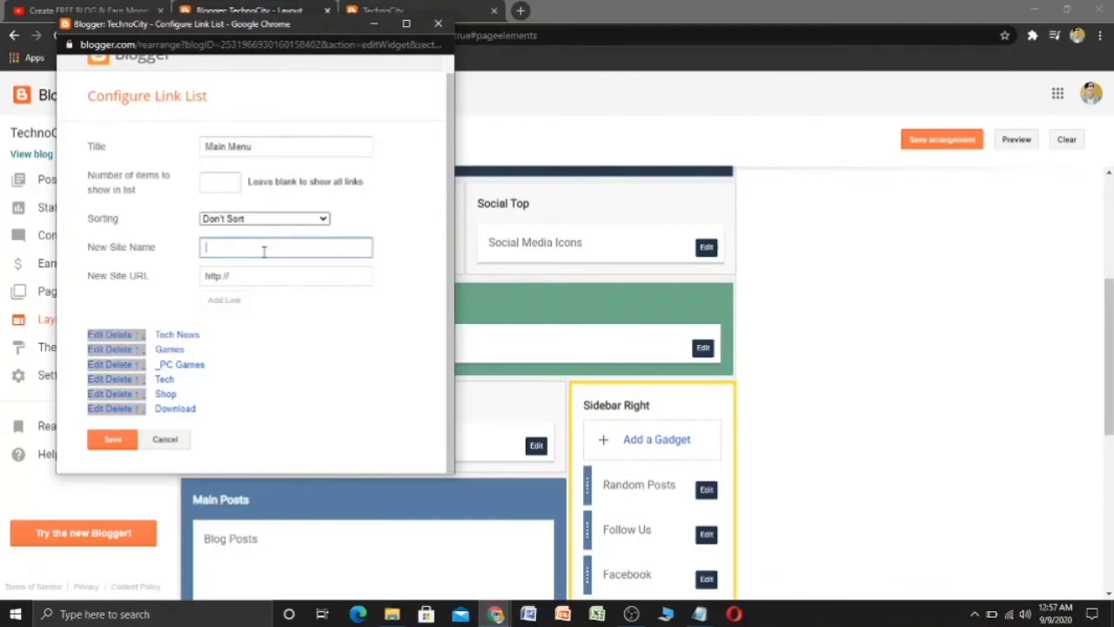
type("J")
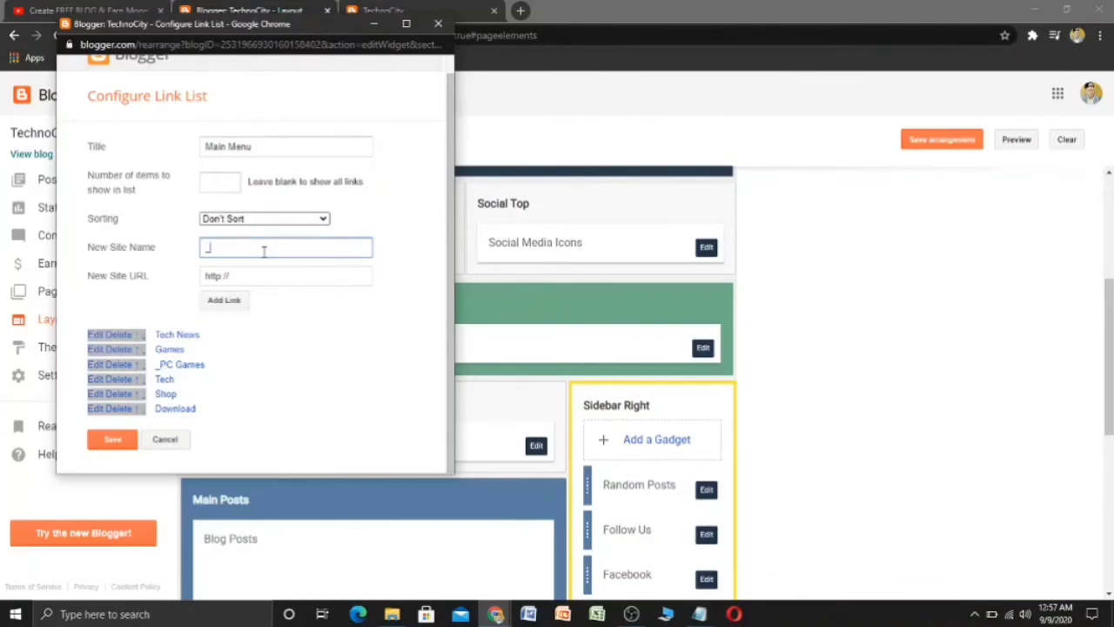
type("Mob")
type("i Games")
left_click(227, 301)
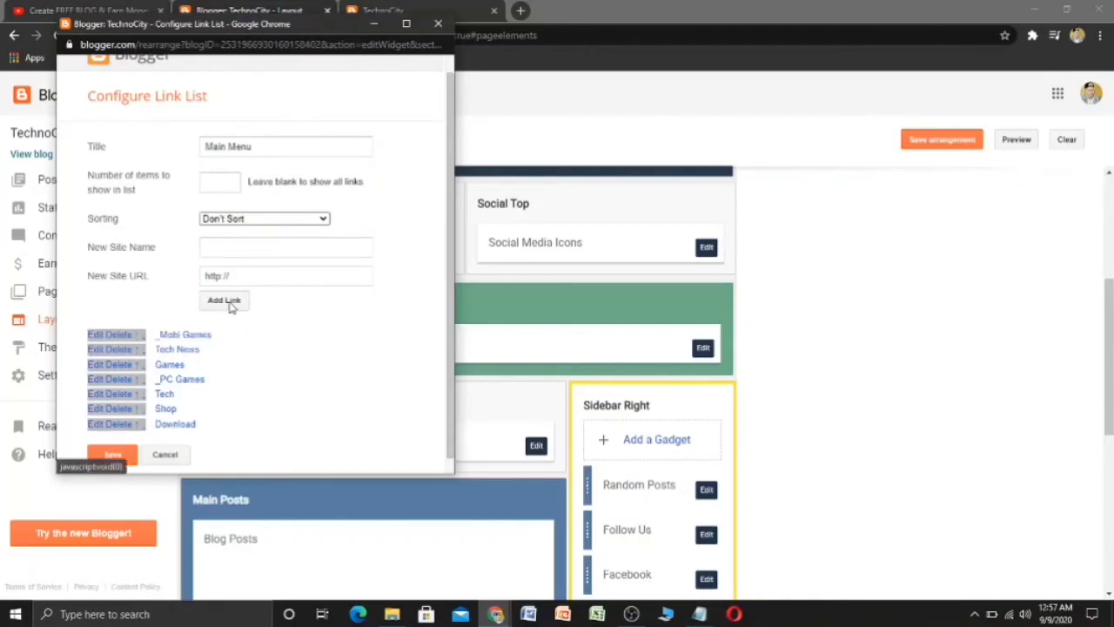
left_click(142, 335)
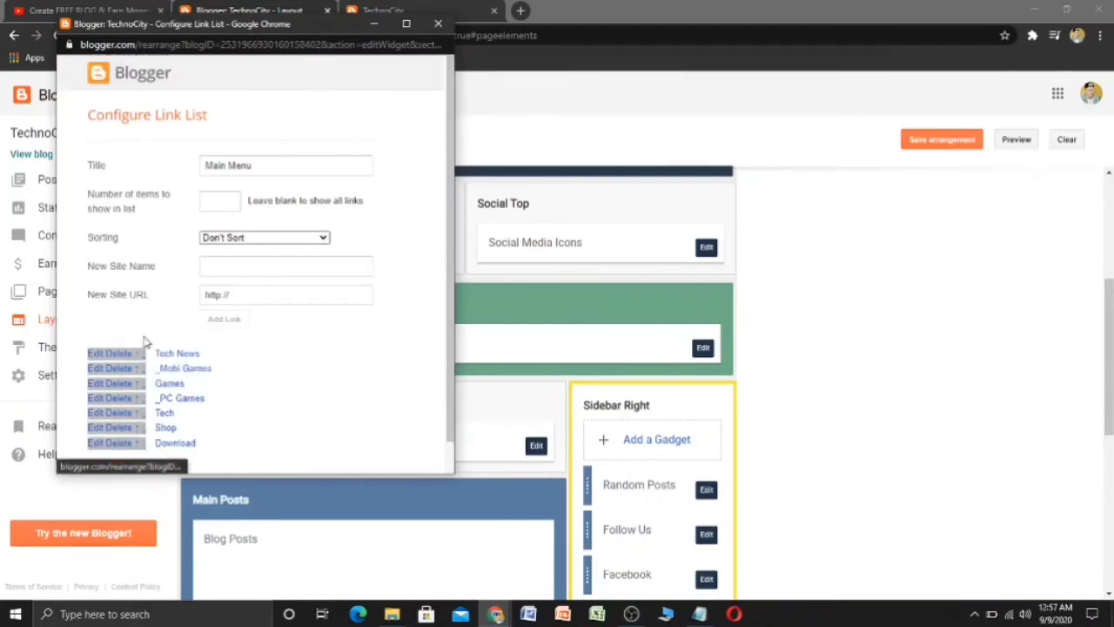
left_click(142, 372)
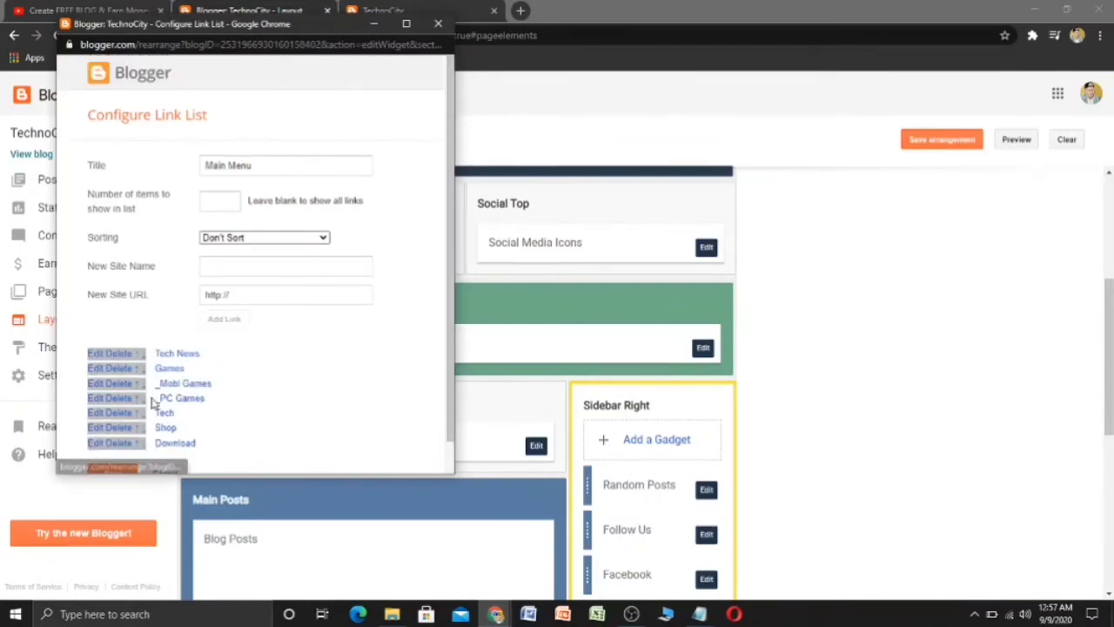
left_click(144, 389)
scroll(253, 444, "down", 1)
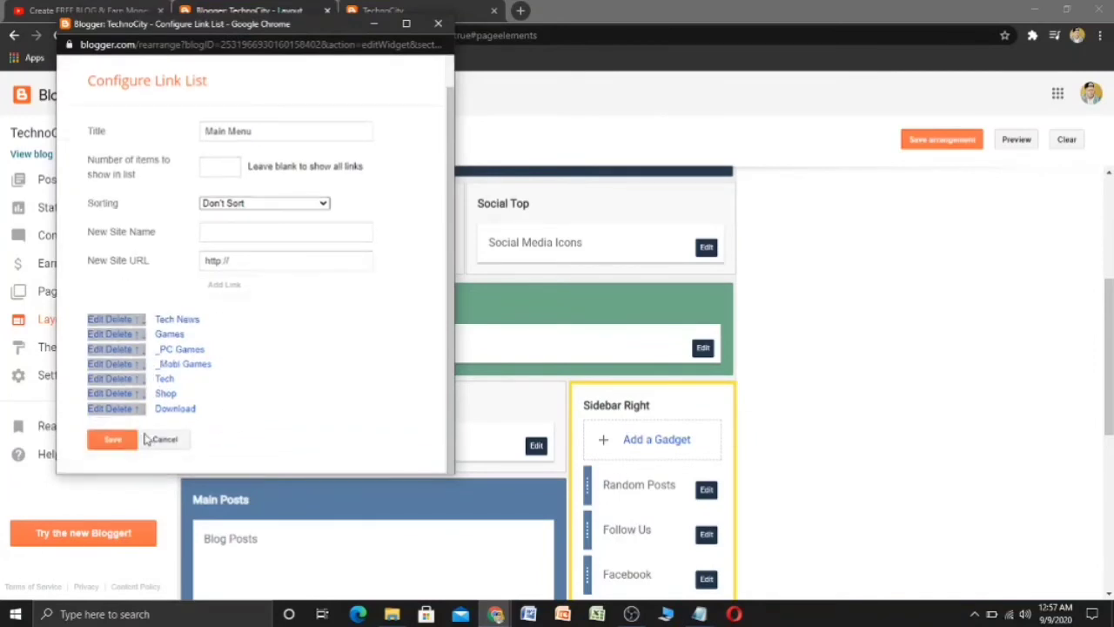
left_click(112, 441)
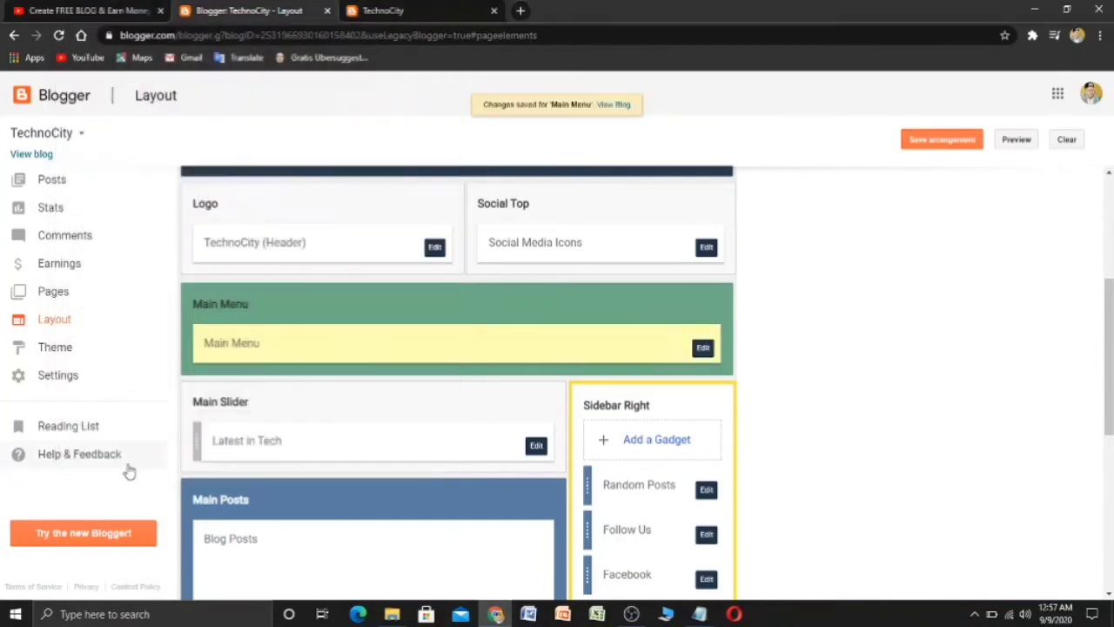
- Reload the live blog to check the Games submenu, then reopen the Main Menu link list
left_click(366, 11)
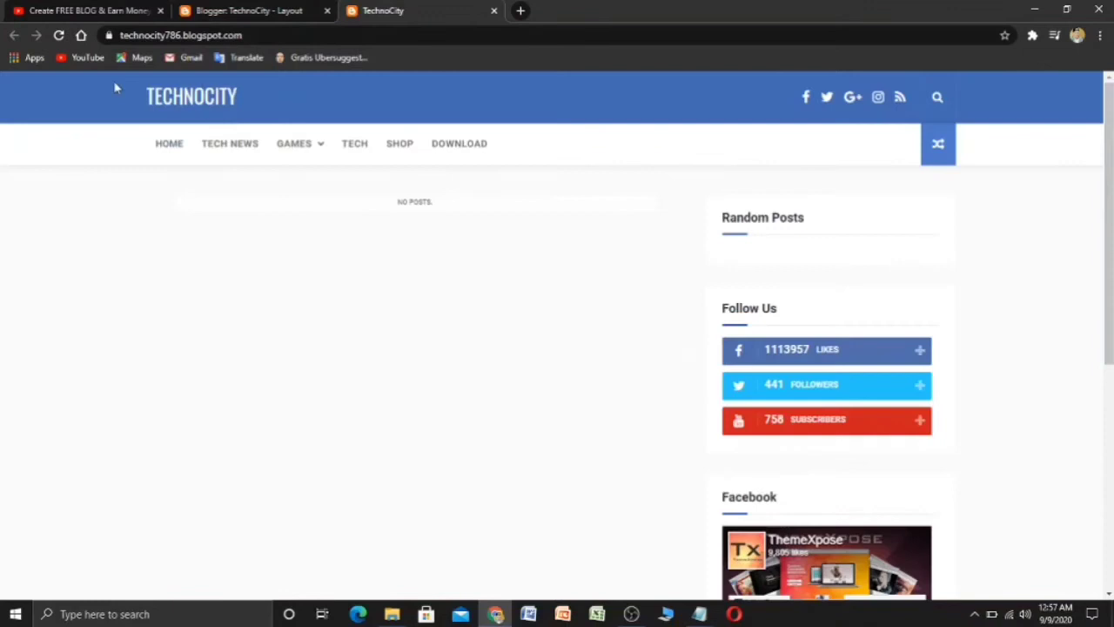
left_click(58, 35)
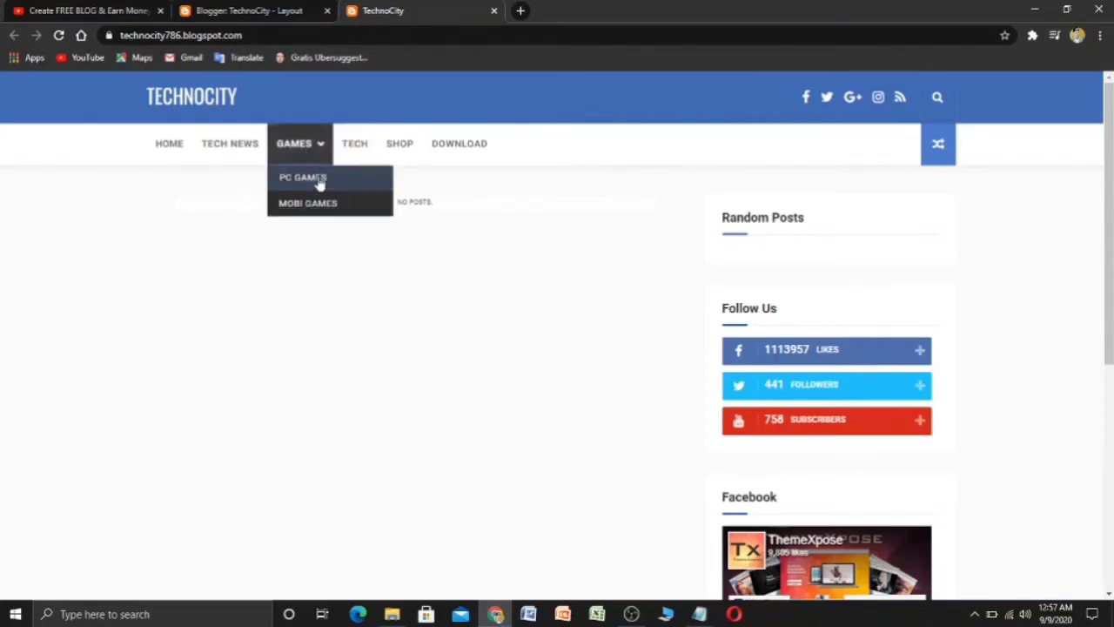
left_click(220, 10)
left_click(703, 348)
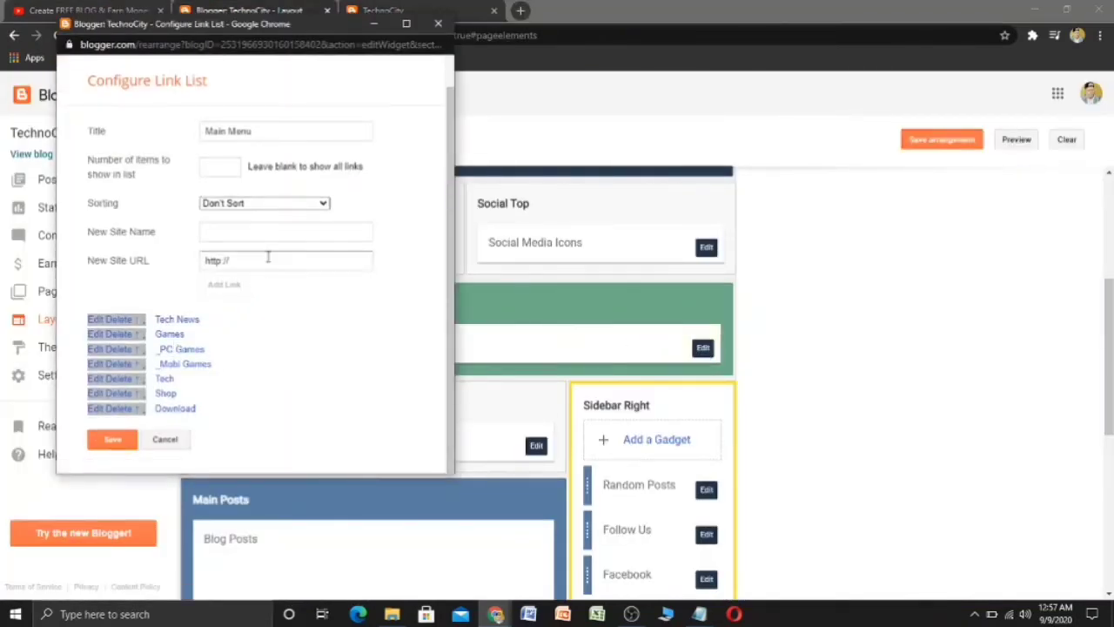
- Add a _PS4 link right after _PC Games in the Main Menu, save, and reload the blog
left_click(273, 227)
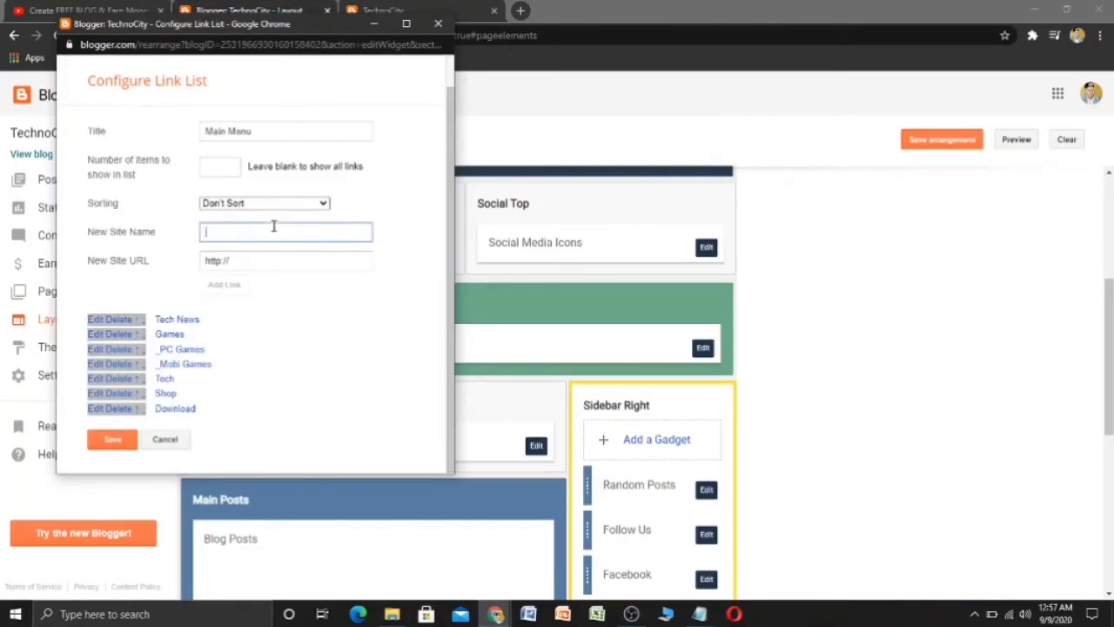
type("_PS4")
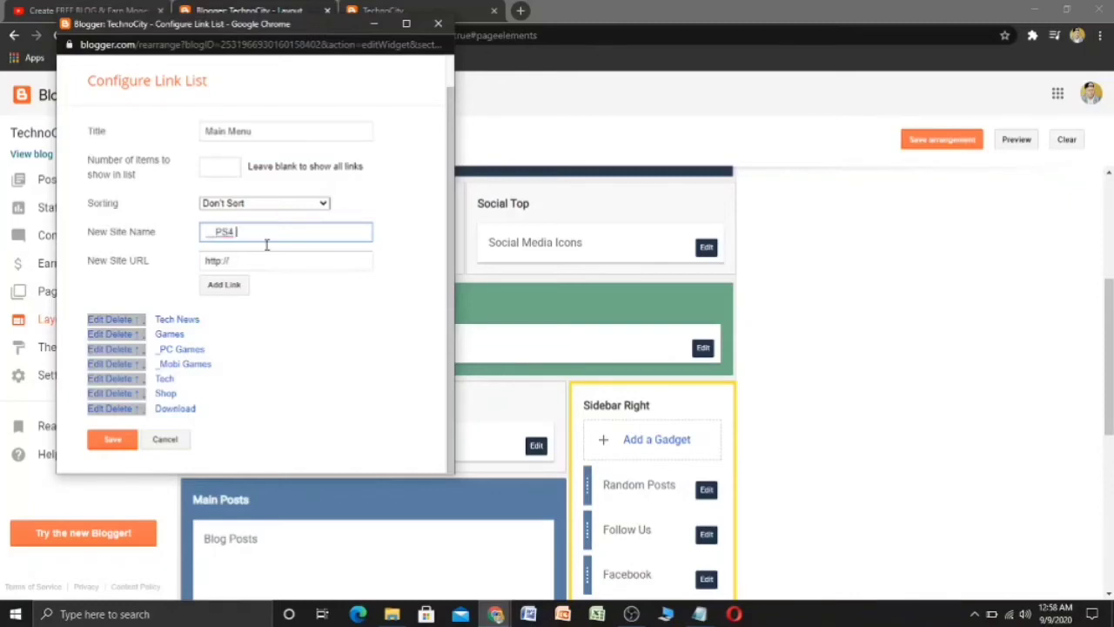
left_click(224, 285)
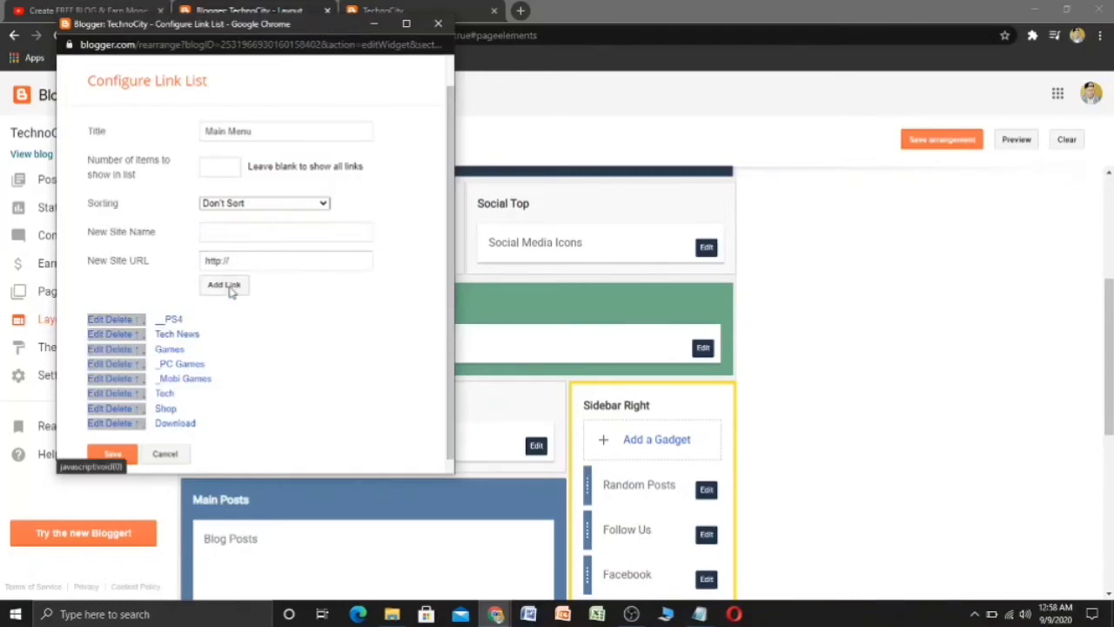
left_click(145, 322)
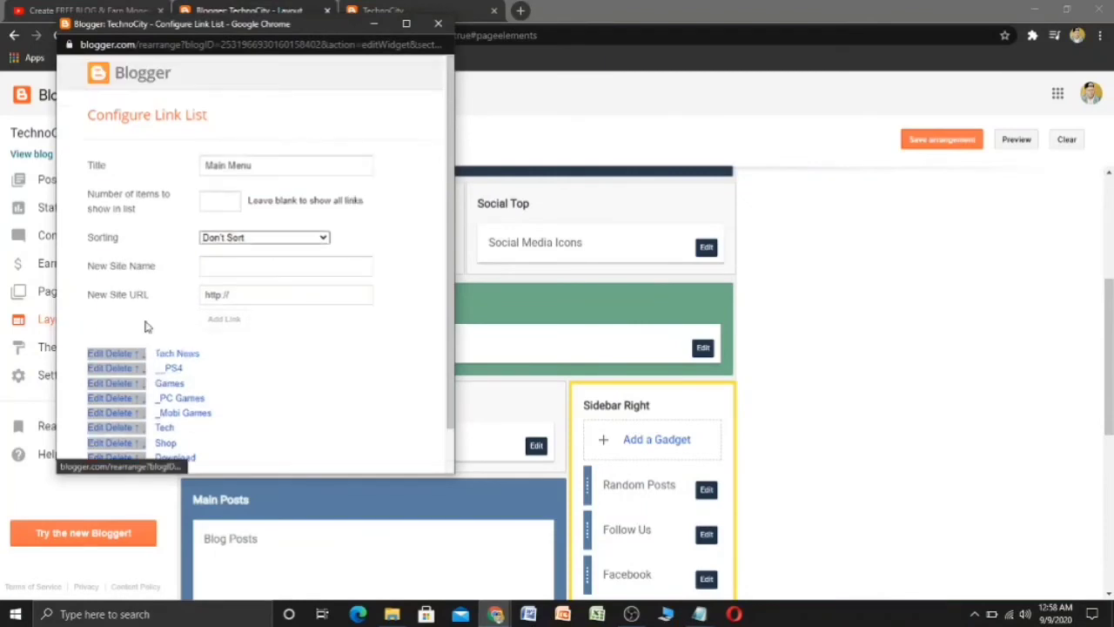
left_click(143, 376)
left_click(144, 385)
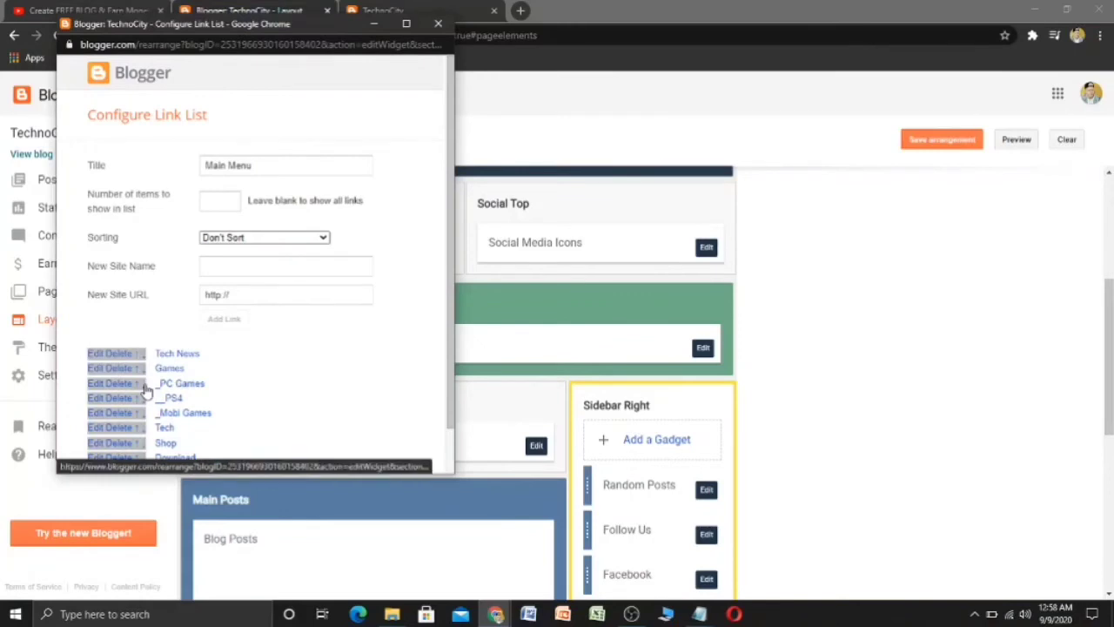
scroll(224, 418, "down", 1)
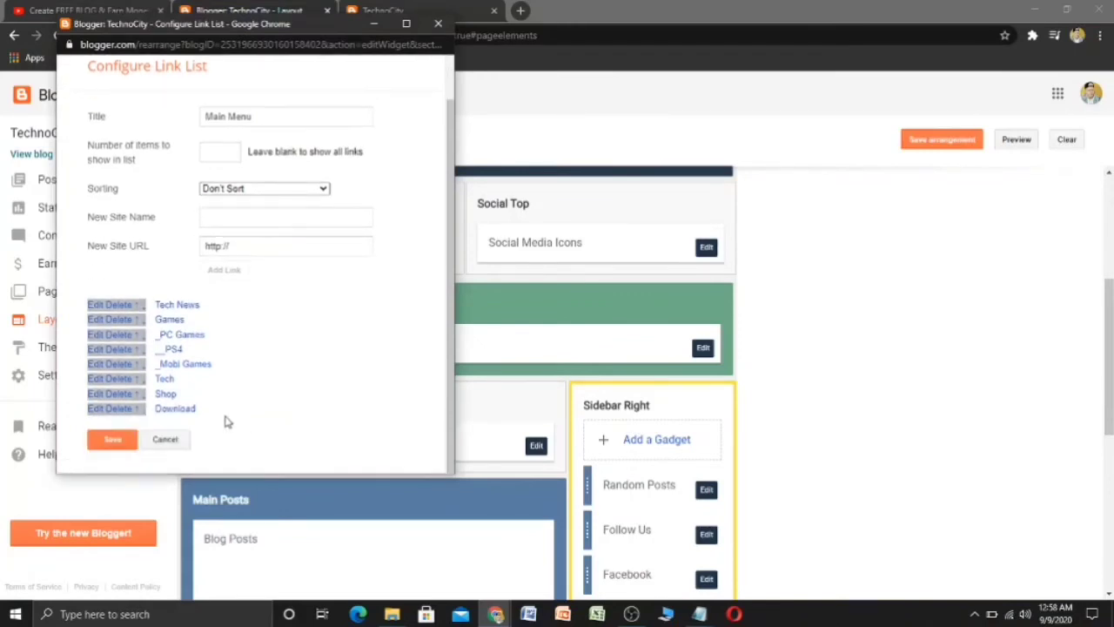
left_click(114, 441)
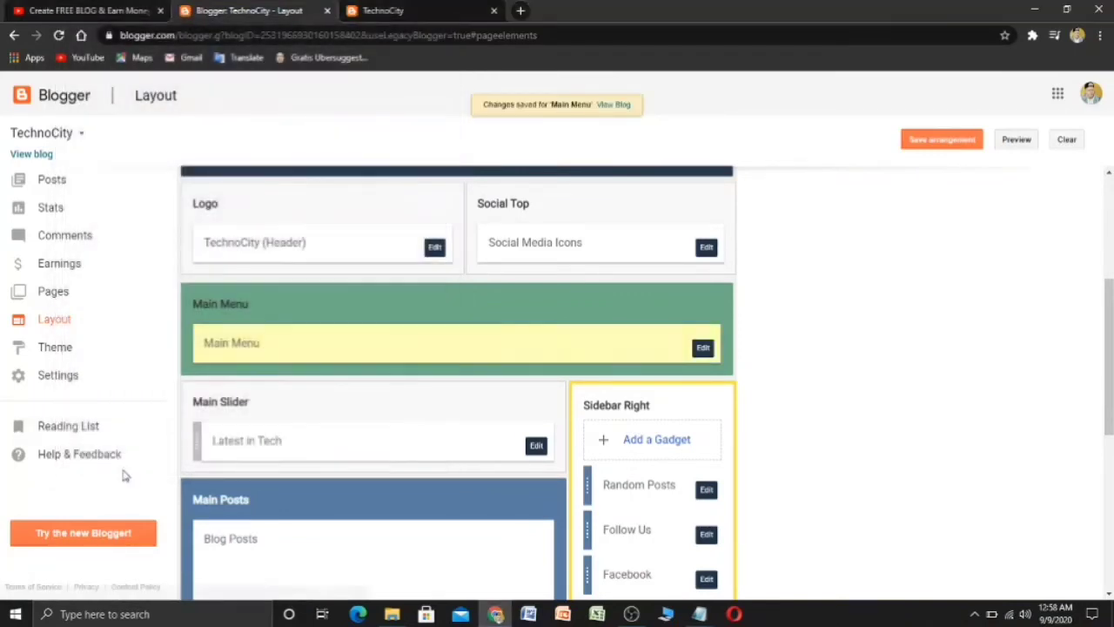
key("ctrl+Tab")
left_click(58, 35)
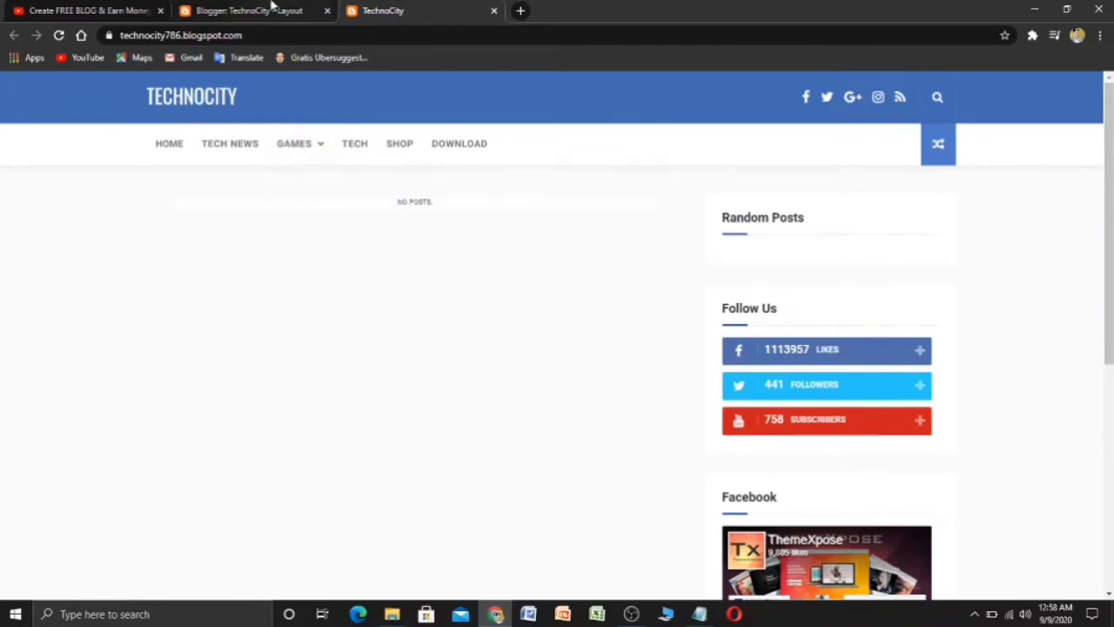
- Move _Mobi Games above _PS4 in the Main Menu and save the link list
left_click(273, 7)
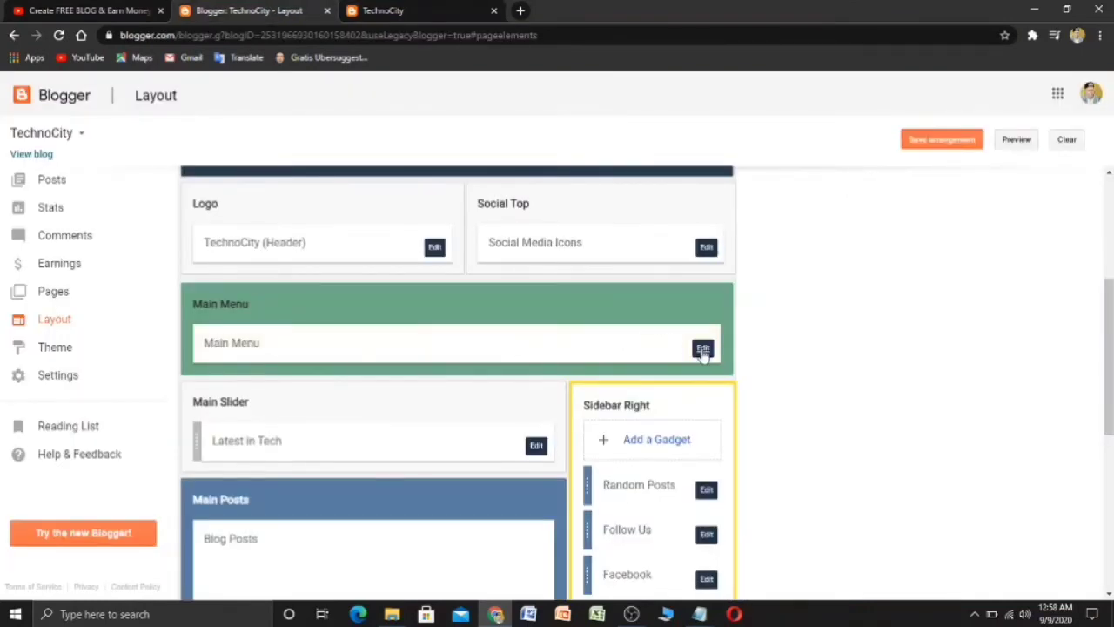
left_click(703, 348)
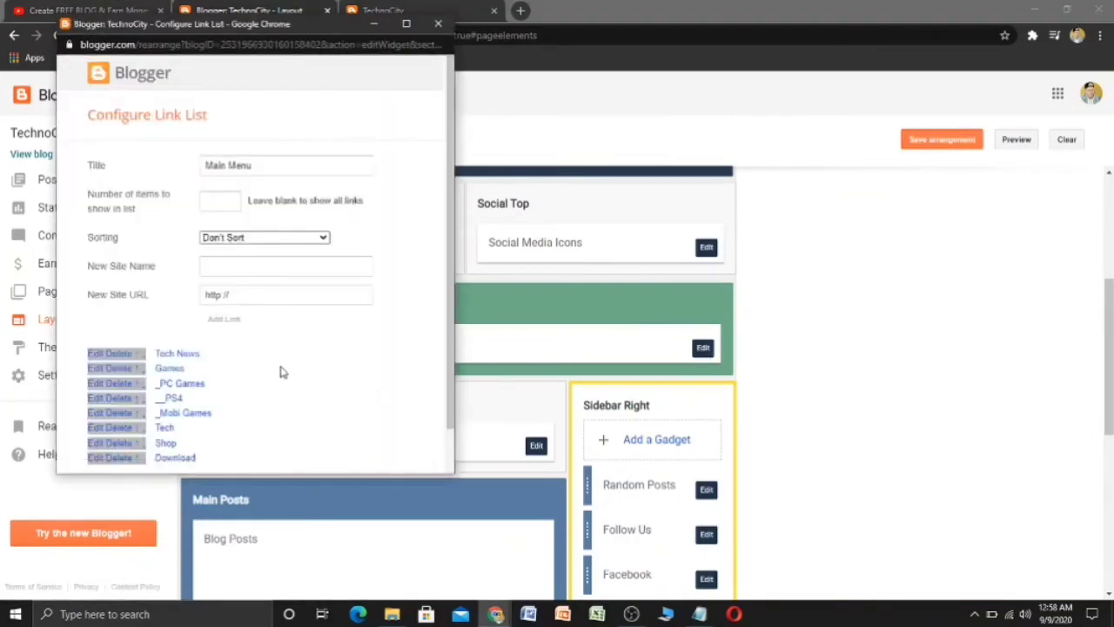
scroll(239, 392, "down", 1)
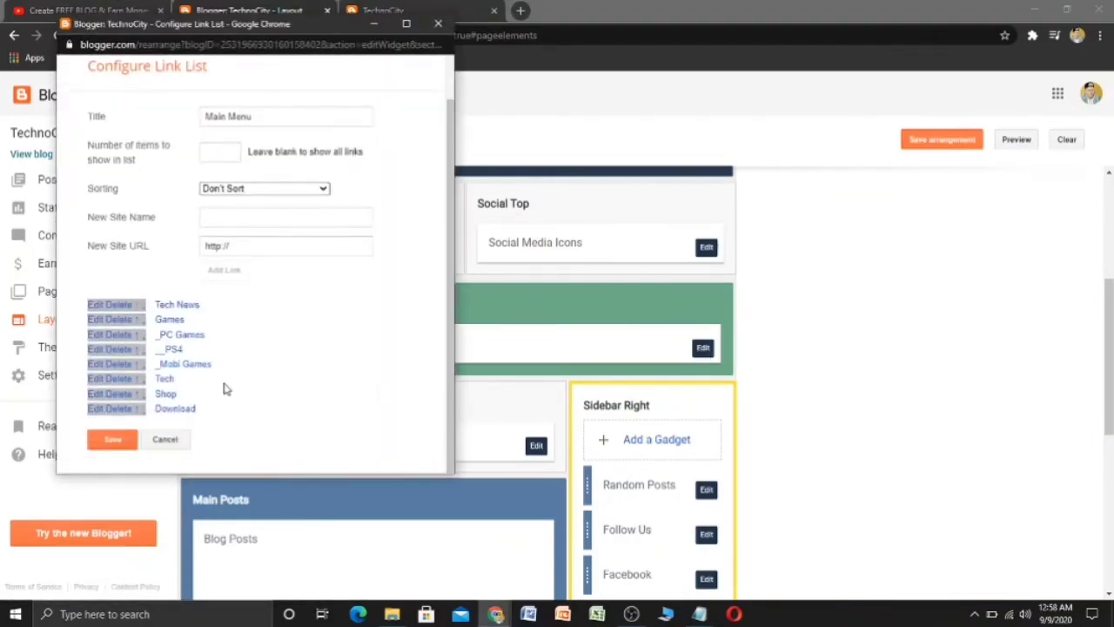
left_click(142, 364)
scroll(292, 366, "down", 1)
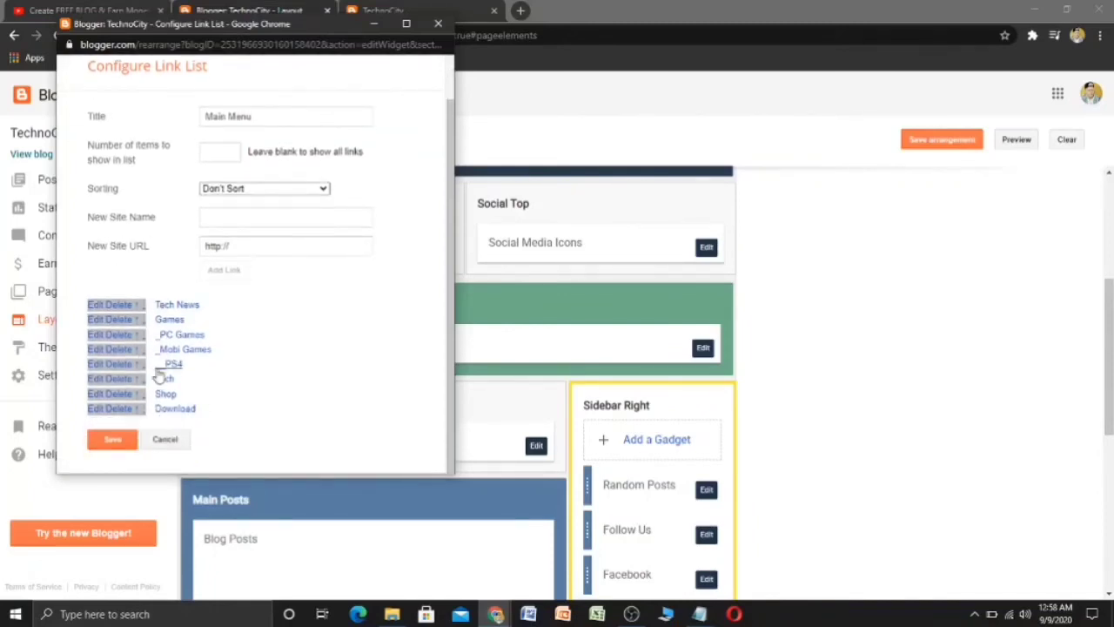
left_click(114, 440)
left_click(442, 8)
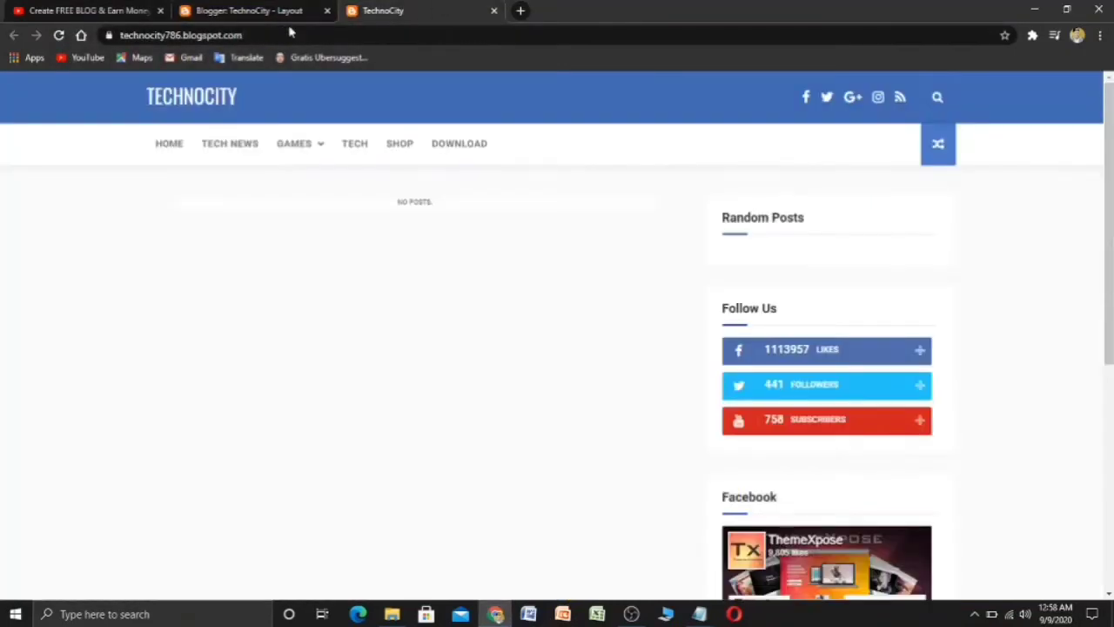
- Reload the blog to check the Games dropdown order, then reopen the Main Menu link list
left_click(59, 37)
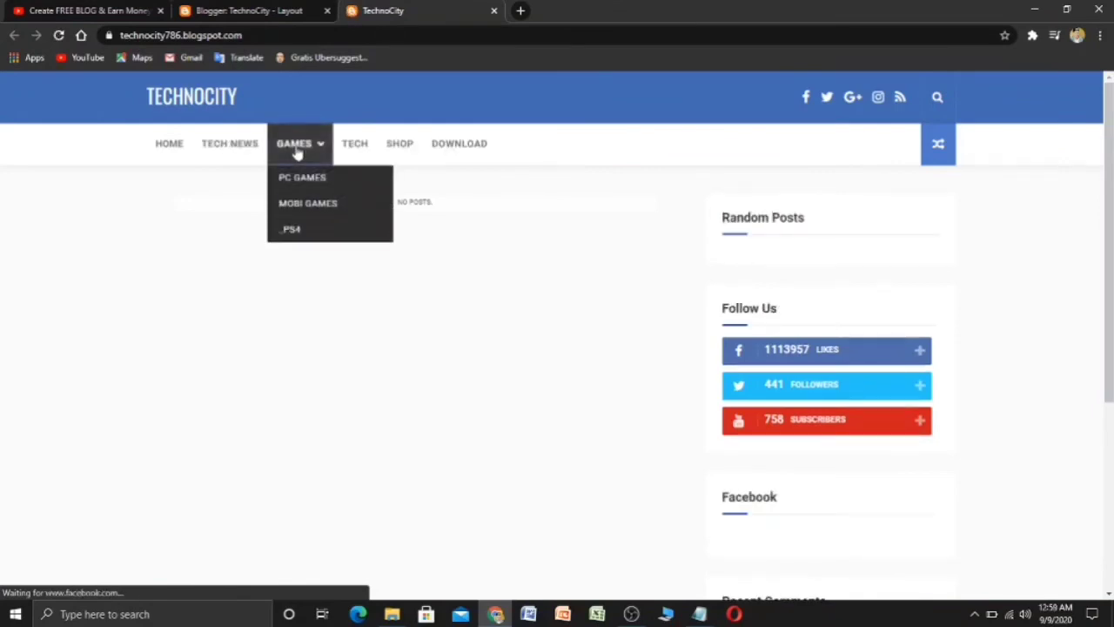
left_click(267, 10)
left_click(704, 347)
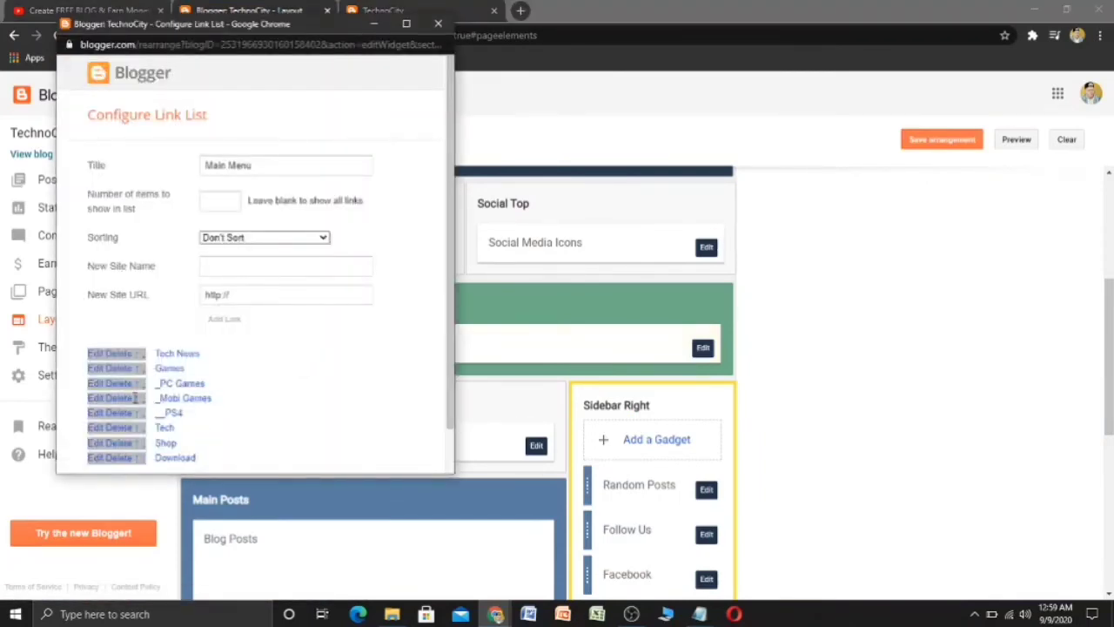
- Rename the _PS4 menu link to __PS4, save the Main Menu, and reload the blog
left_click(96, 413)
scroll(226, 392, "down", 1)
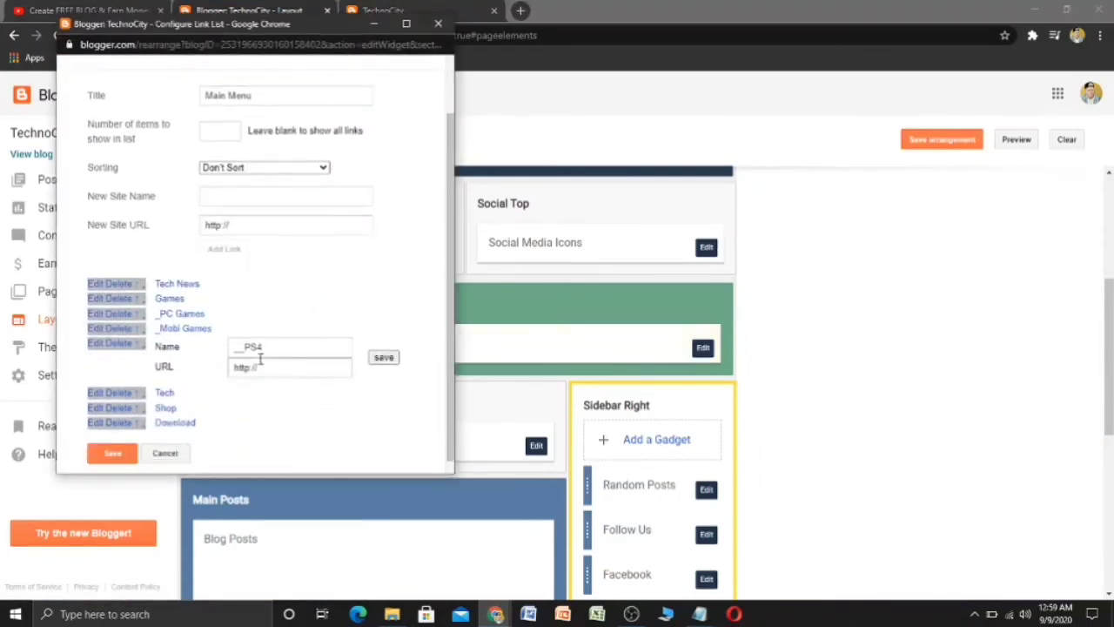
left_click(277, 348)
left_click(388, 358)
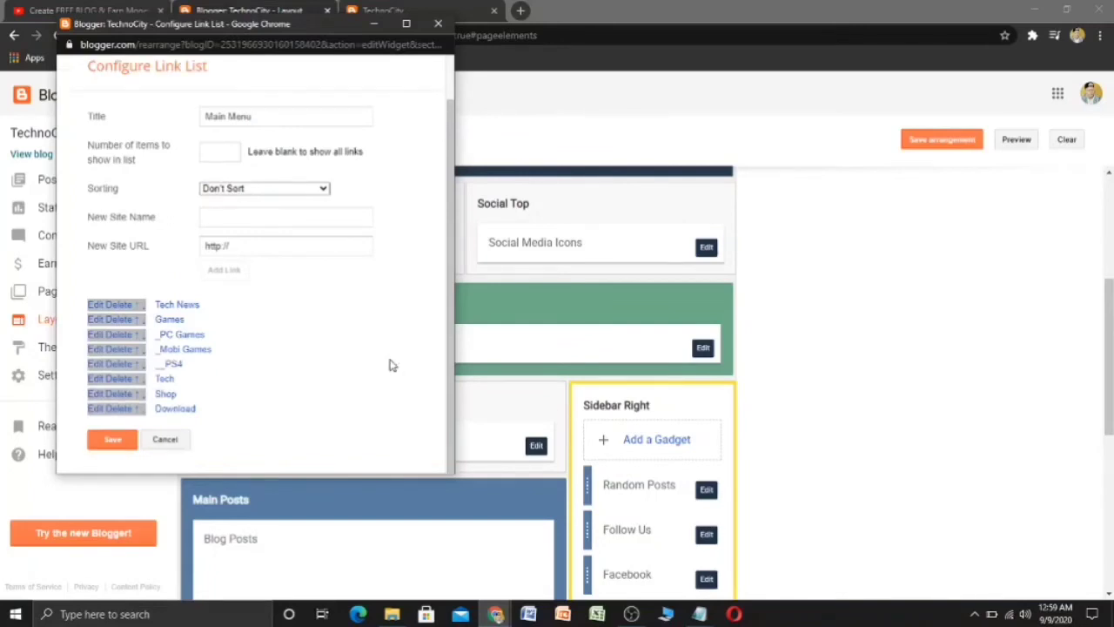
left_click(116, 441)
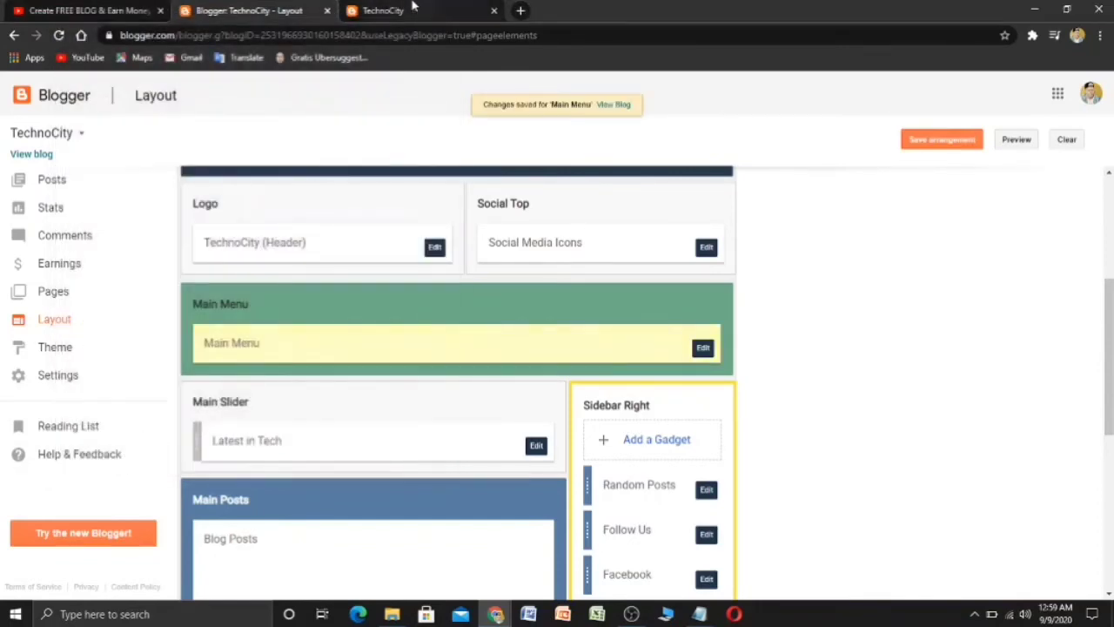
left_click(418, 9)
left_click(59, 35)
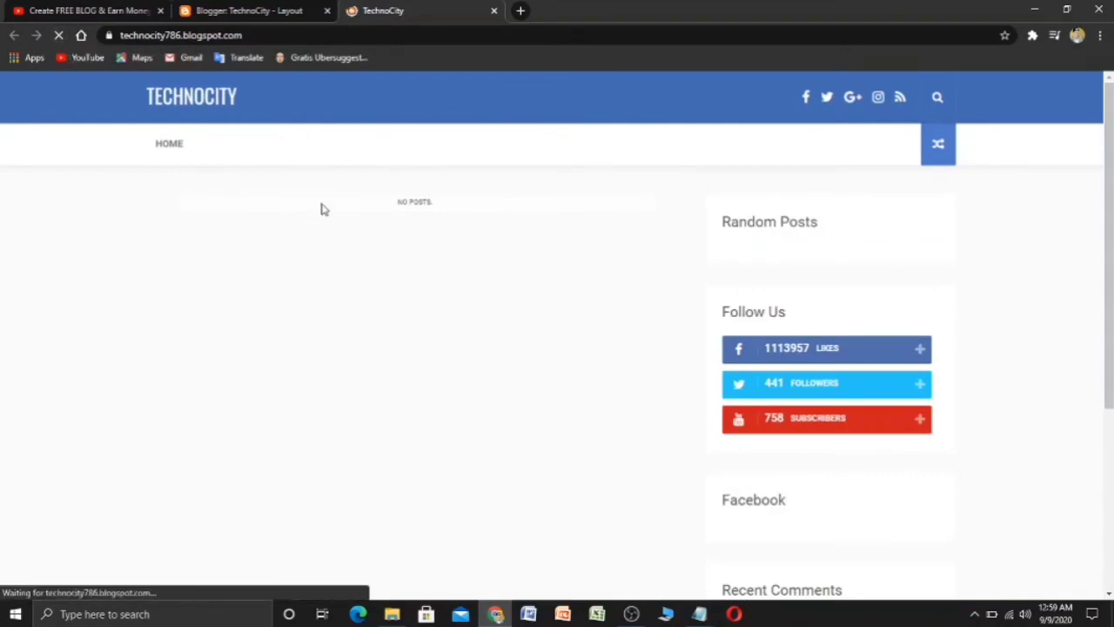
- Delete the _PS4 link from the Main Menu, save, and reload the blog to verify
mouse_move(319, 145)
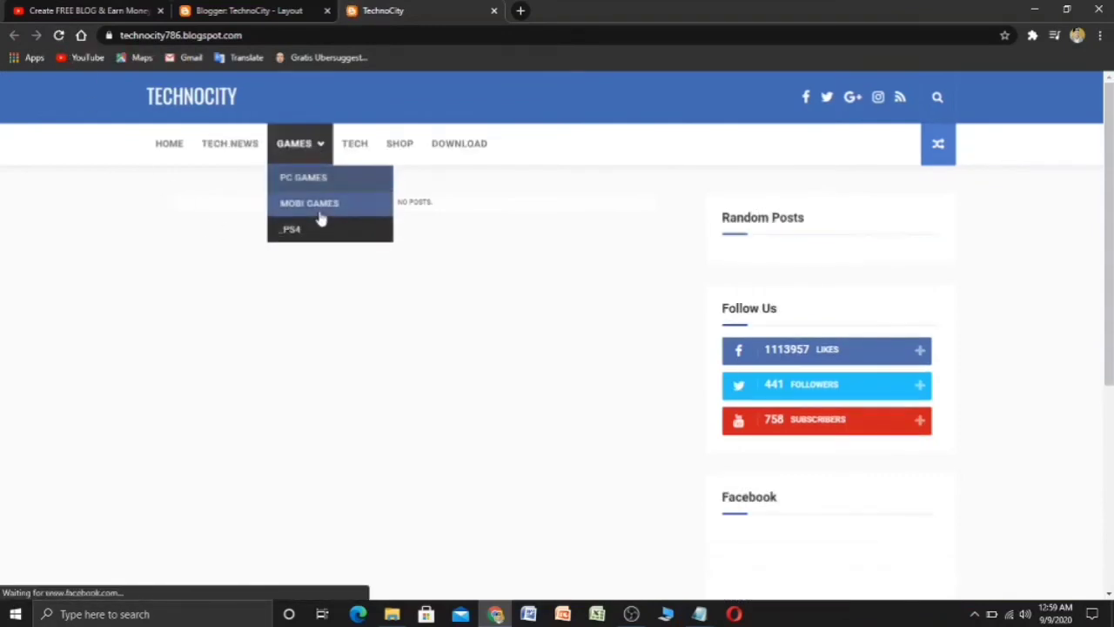
left_click(248, 11)
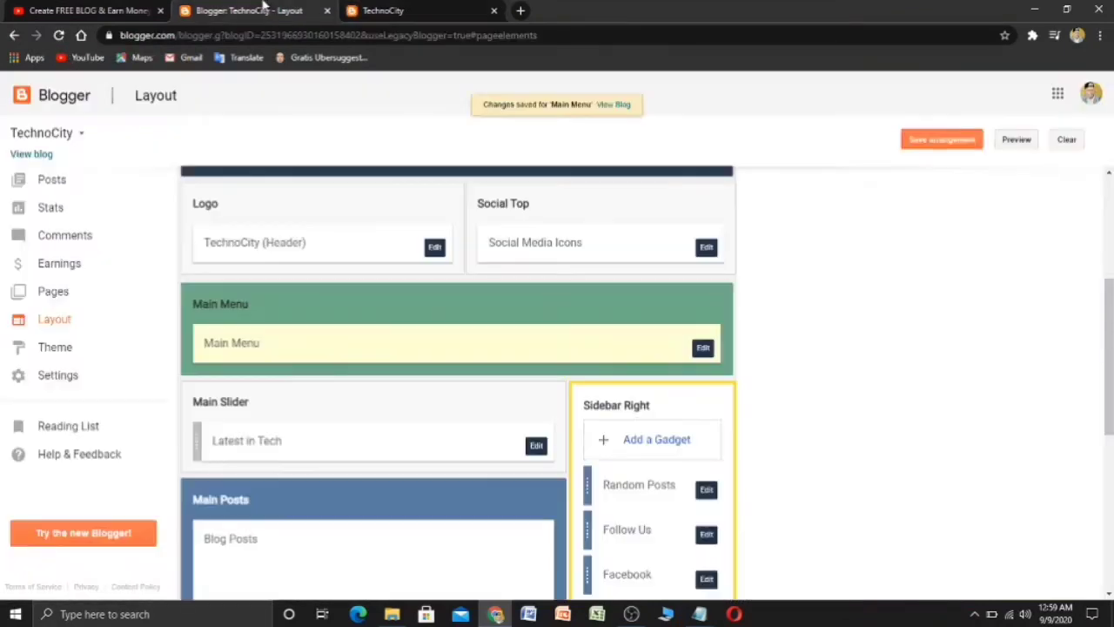
left_click(702, 347)
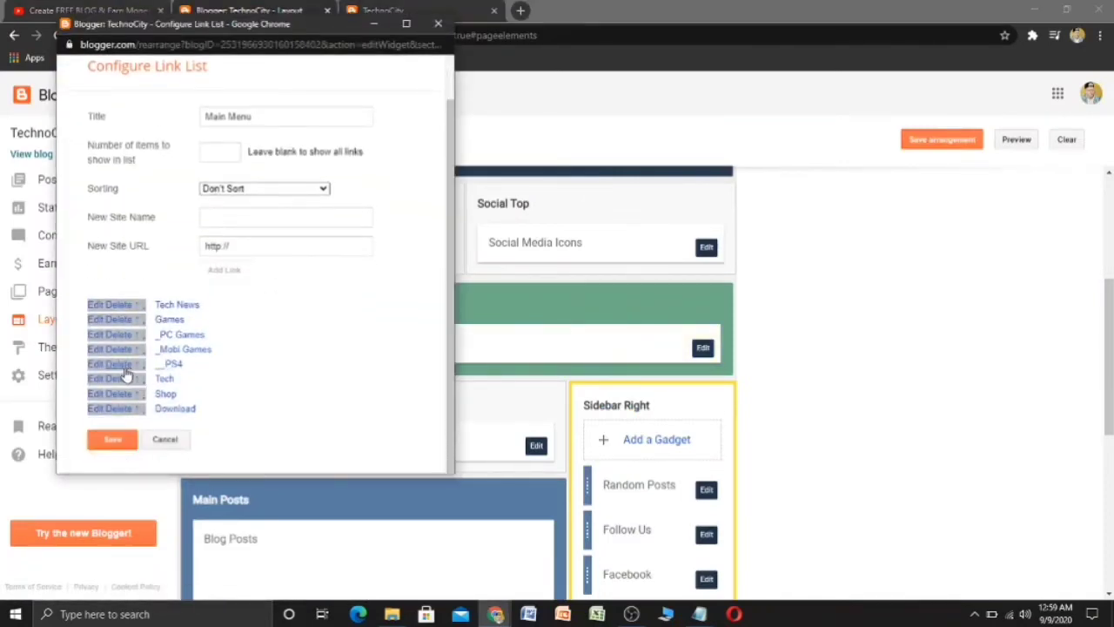
left_click(125, 366)
scroll(268, 400, "down", 1)
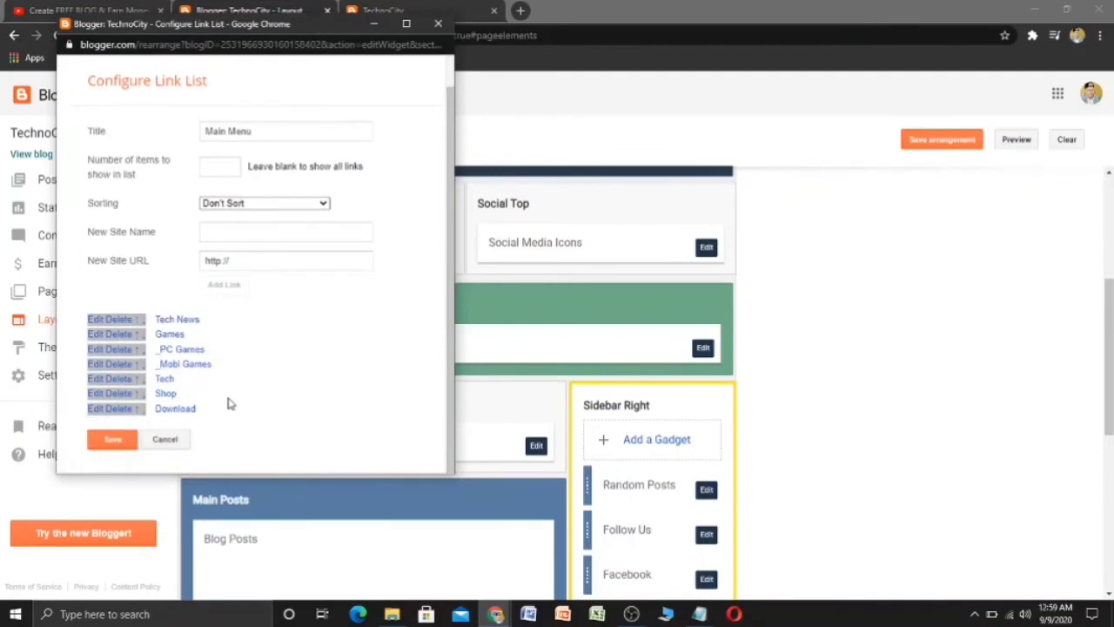
left_click(120, 441)
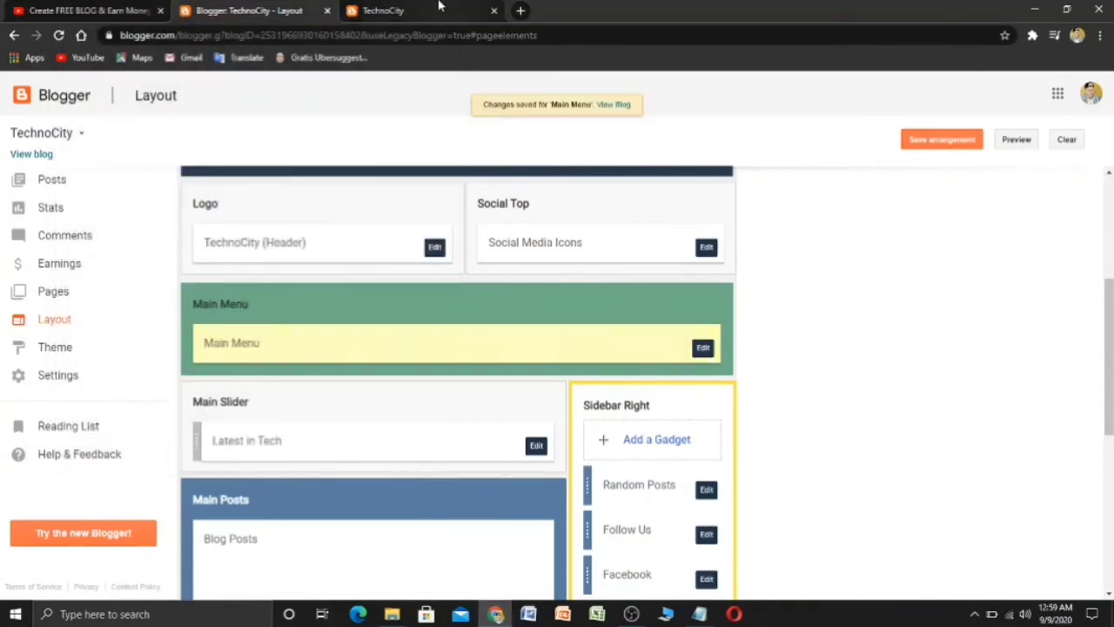
left_click(400, 11)
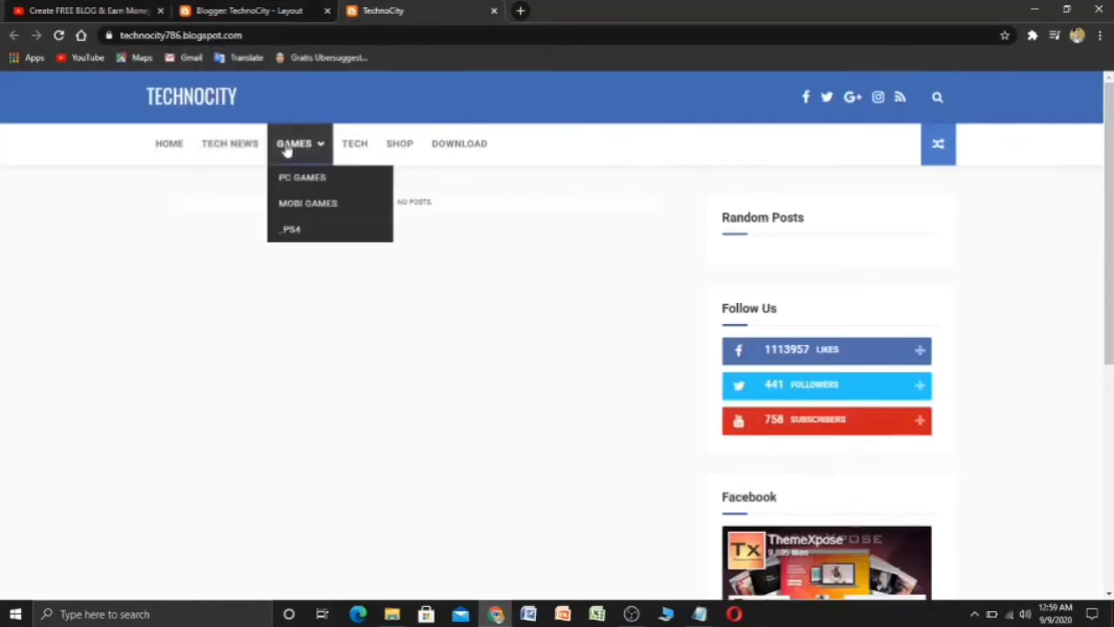
left_click(58, 35)
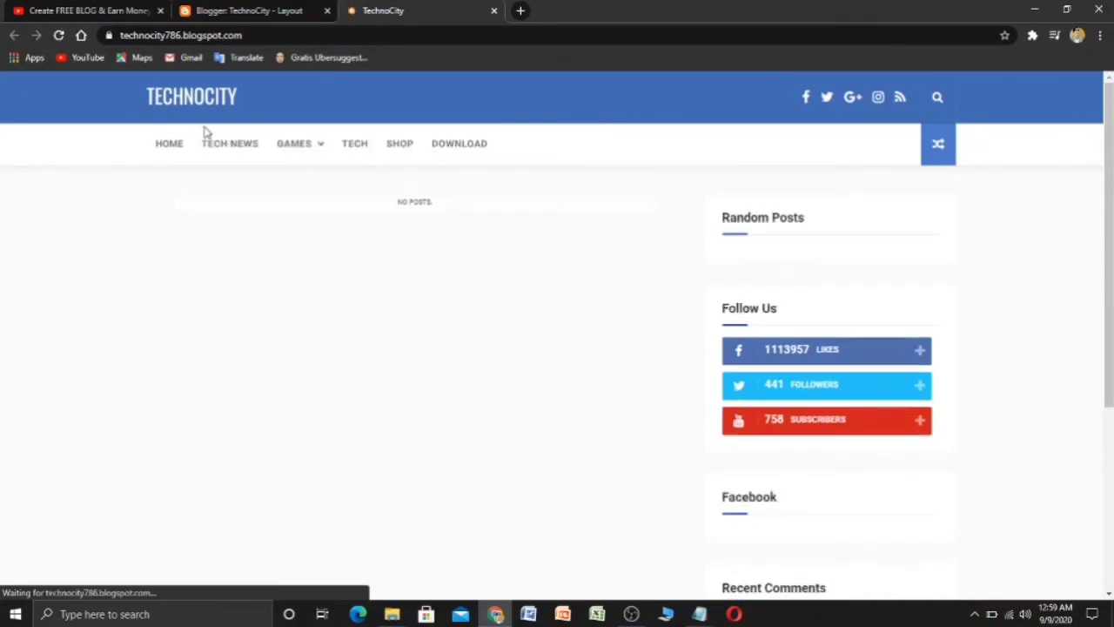
mouse_move(296, 149)
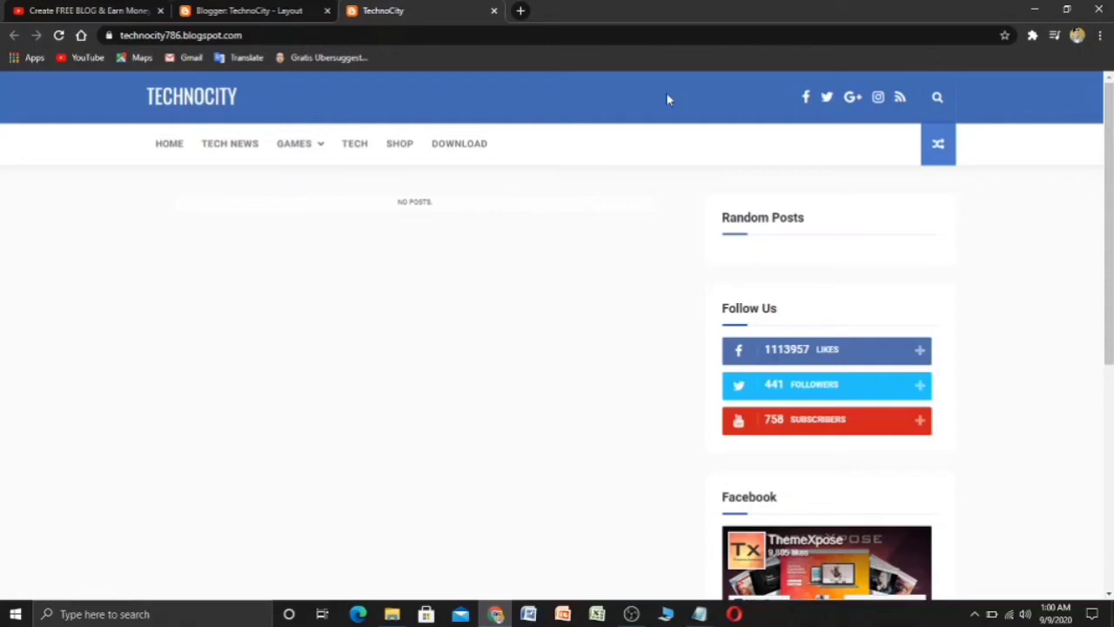
- Follow the Facebook icon in the TechnoCity header to test the social link
left_click(808, 104)
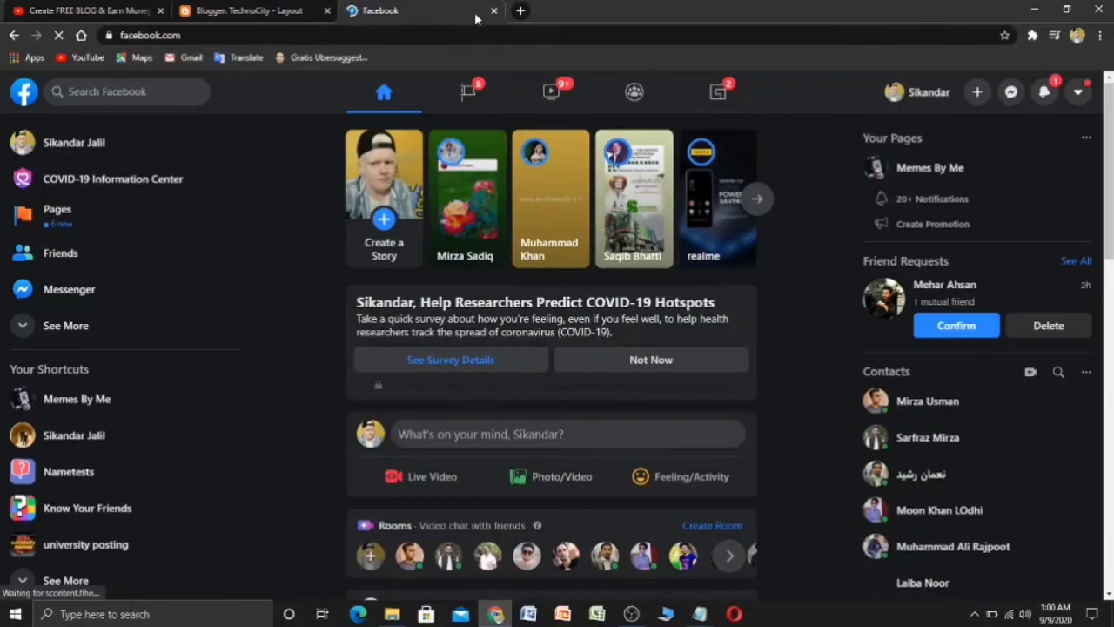
- Close the Facebook tab and reopen the live TechnoCity blog in a new tab
left_click(494, 10)
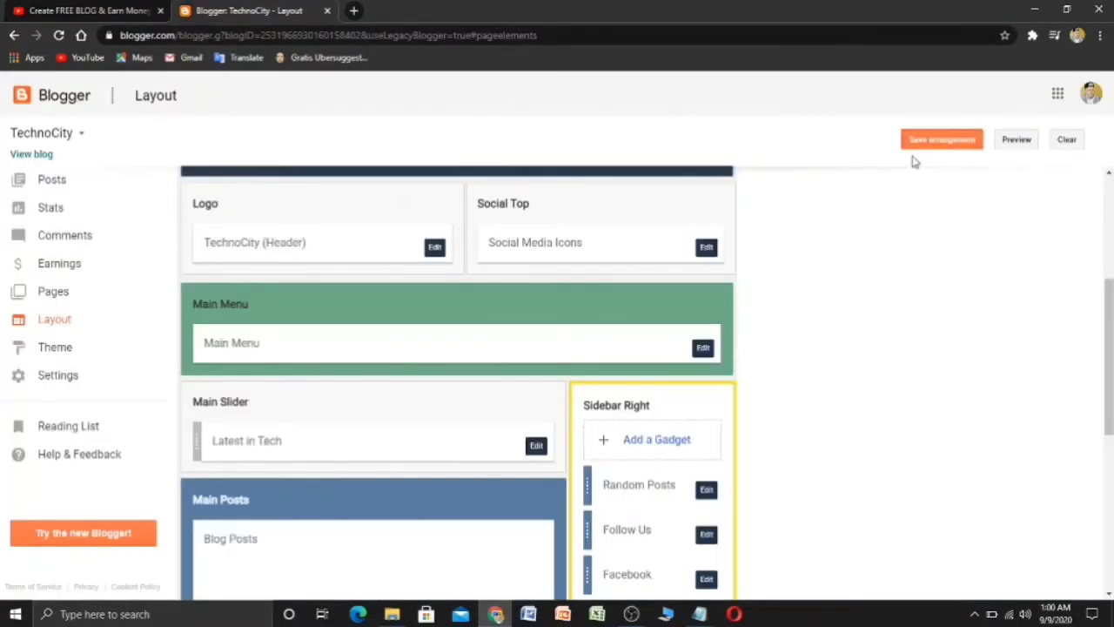
left_click(38, 154)
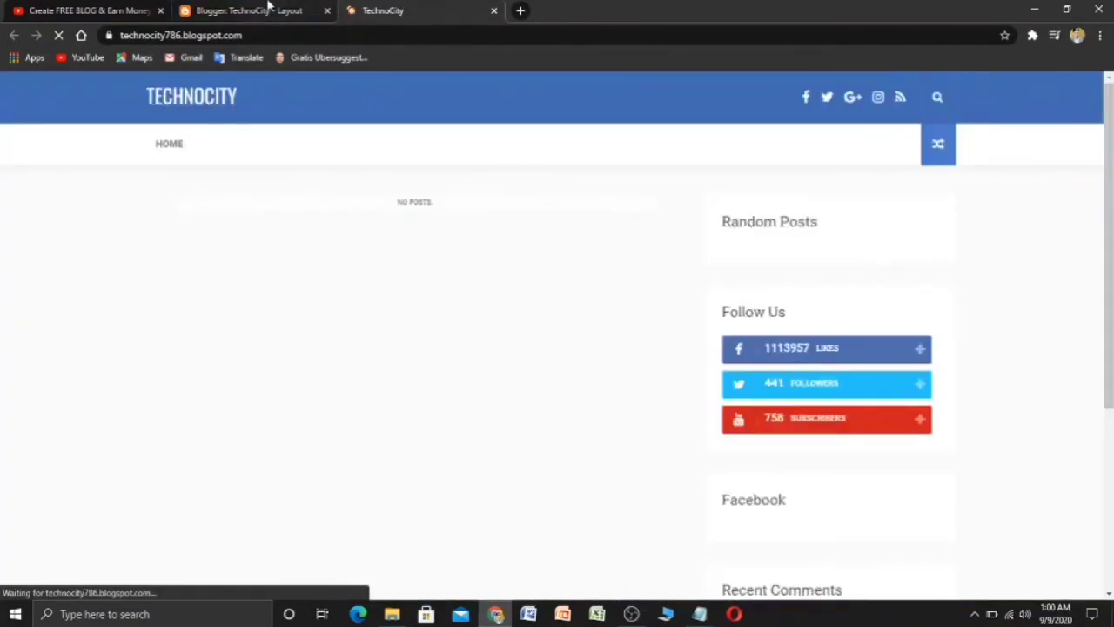
left_click(268, 7)
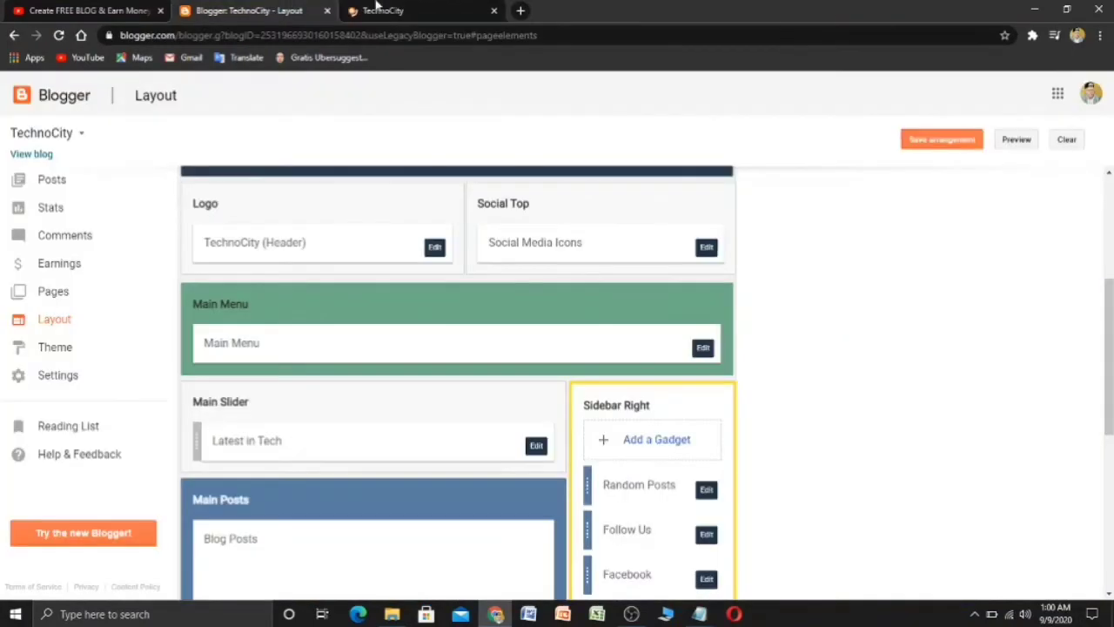
left_click(383, 11)
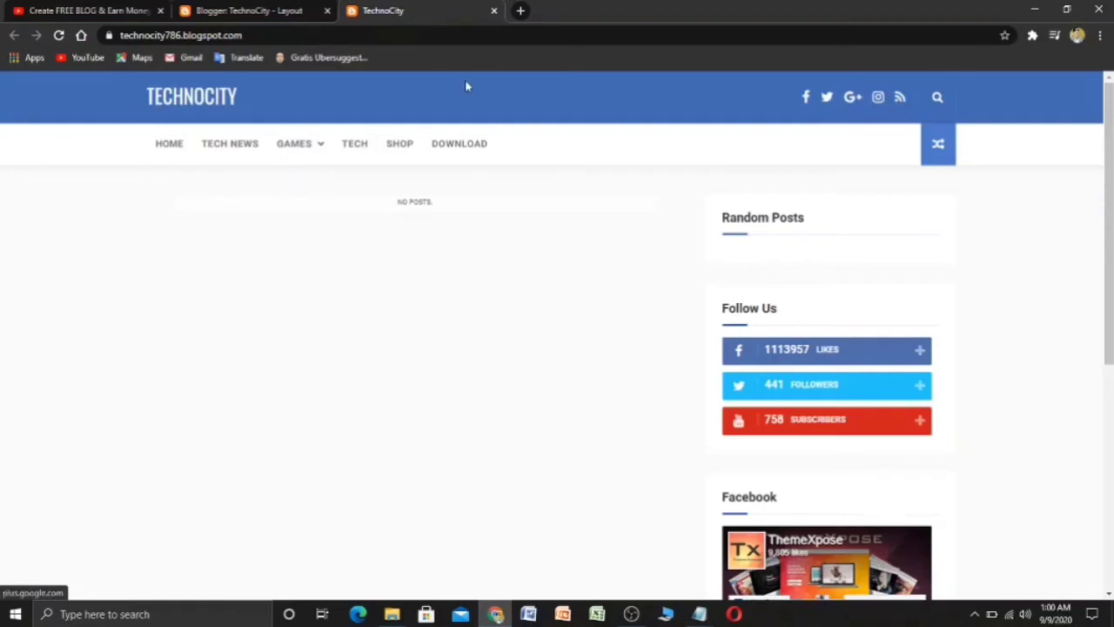
- Open the Social Media Icons gadget's editor from the Layout page
left_click(281, 9)
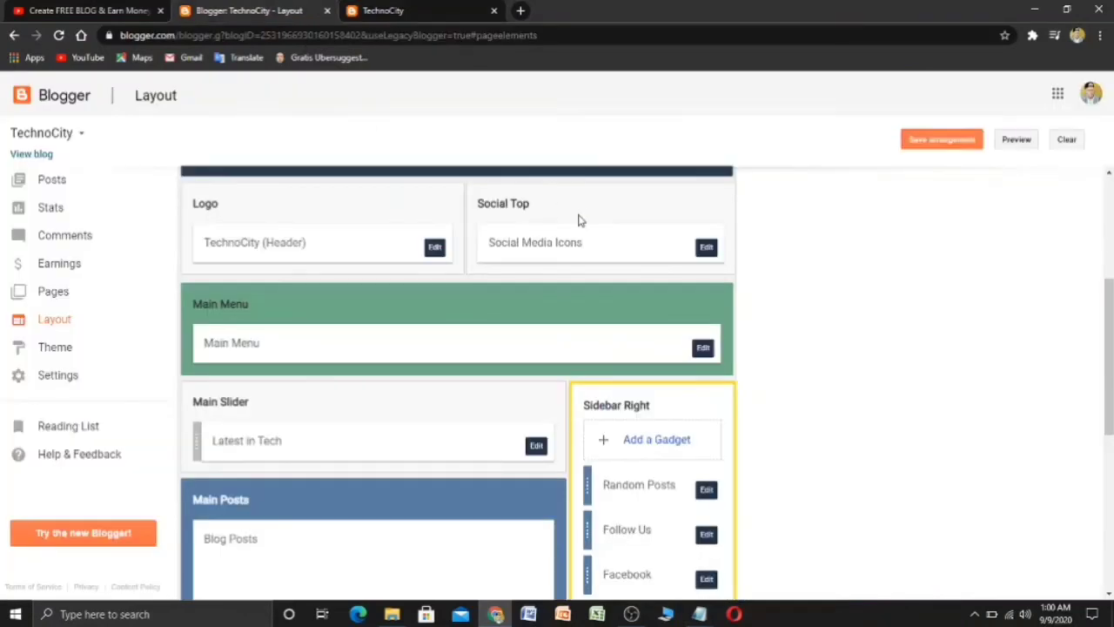
scroll(566, 230, "down", 2)
scroll(360, 259, "up", 3)
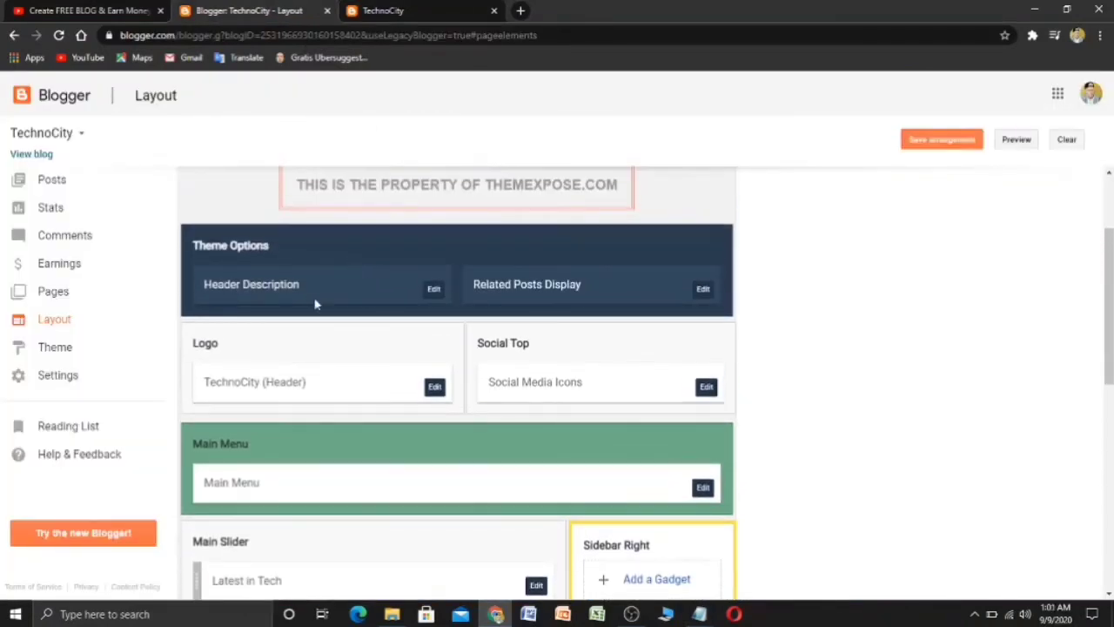
scroll(296, 488, "down", 1)
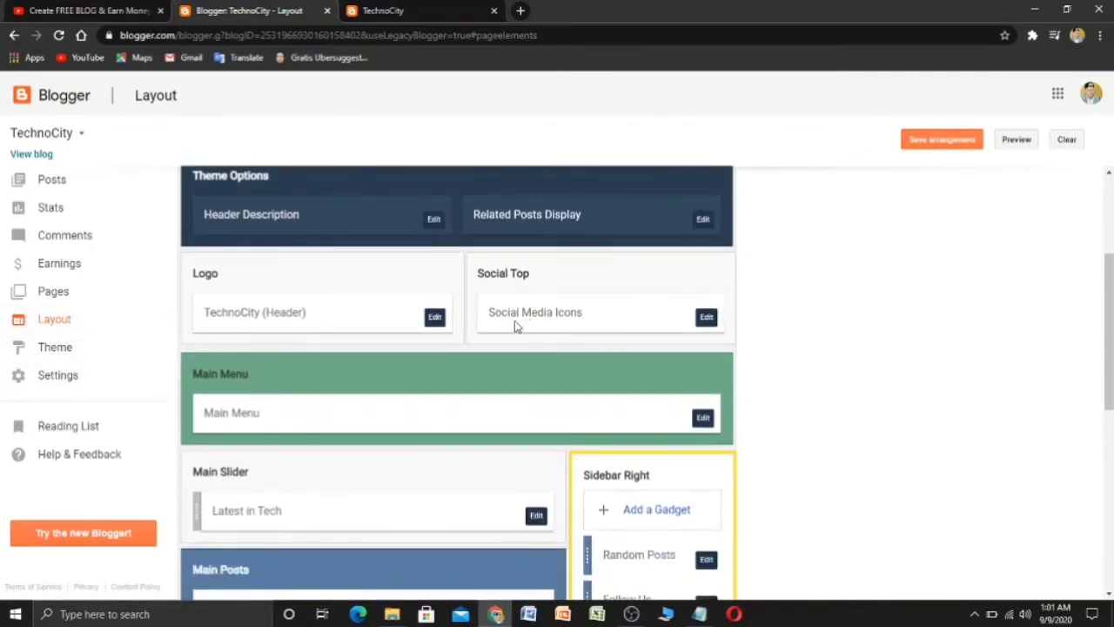
left_click(706, 317)
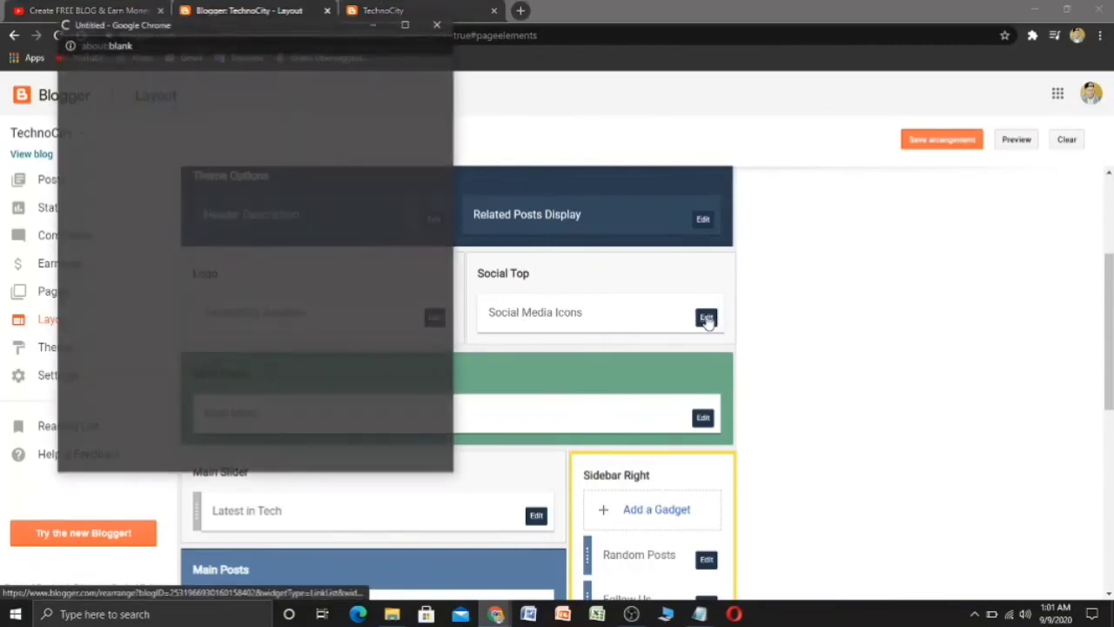
- Save the facebook and twitter link edits, then save the Social Media Icons link list
scroll(454, 319, "down", 1)
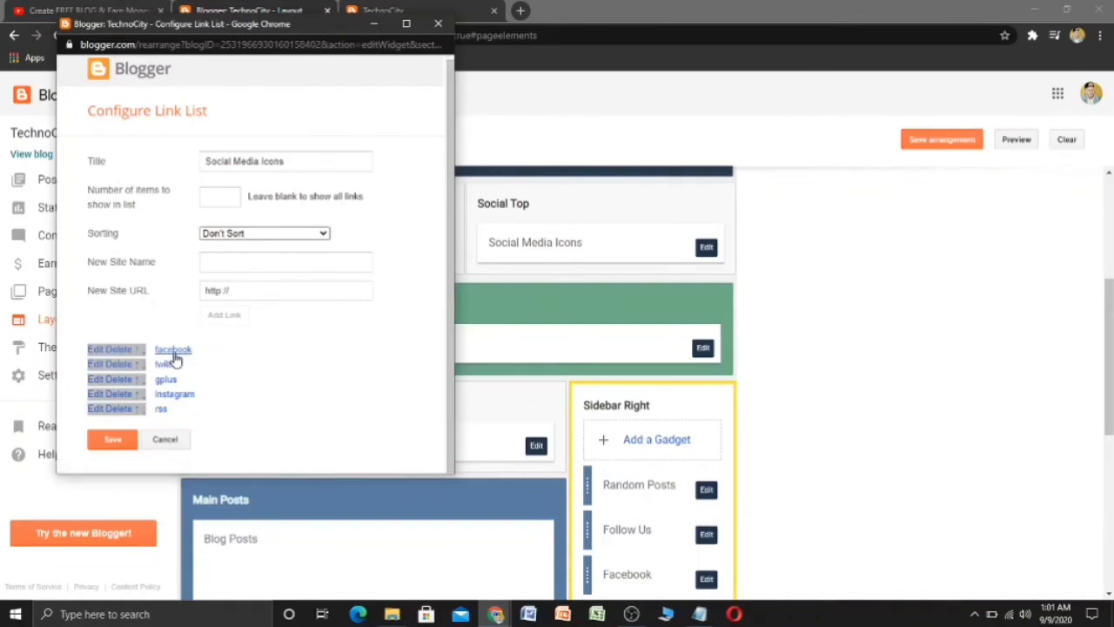
left_click(97, 349)
scroll(273, 361, "down", 1)
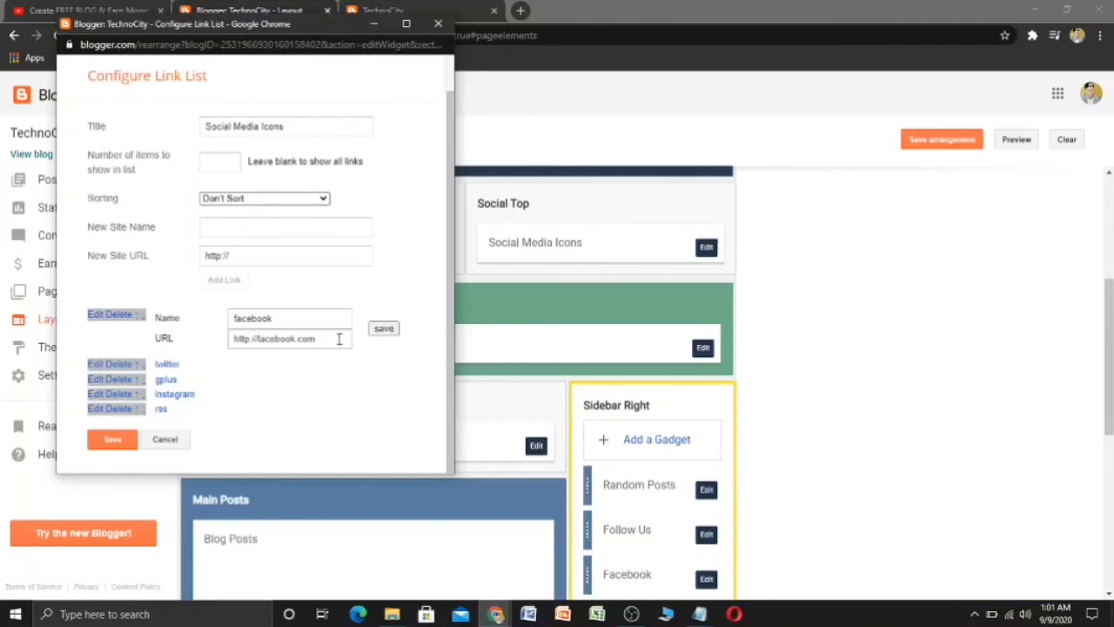
left_click_drag(338, 339, 217, 348)
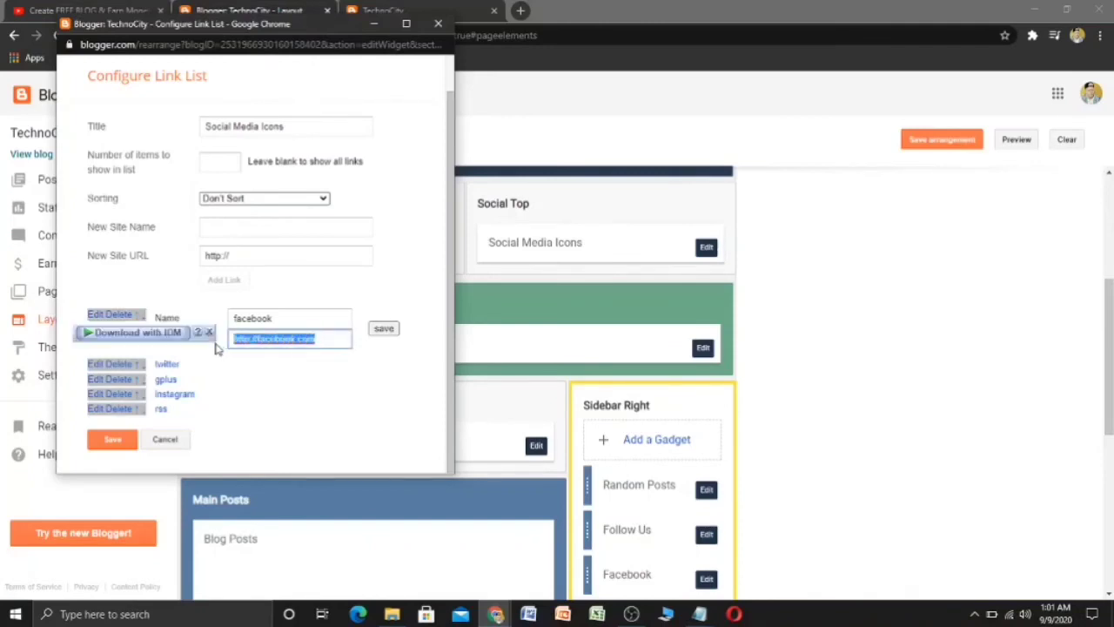
left_click(384, 331)
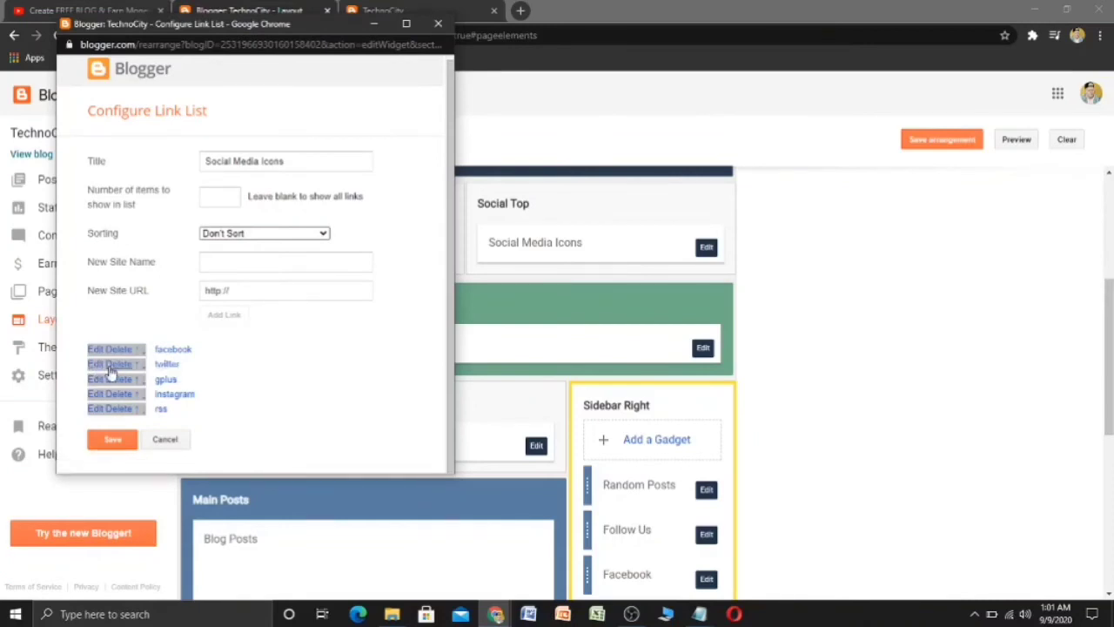
left_click(112, 365)
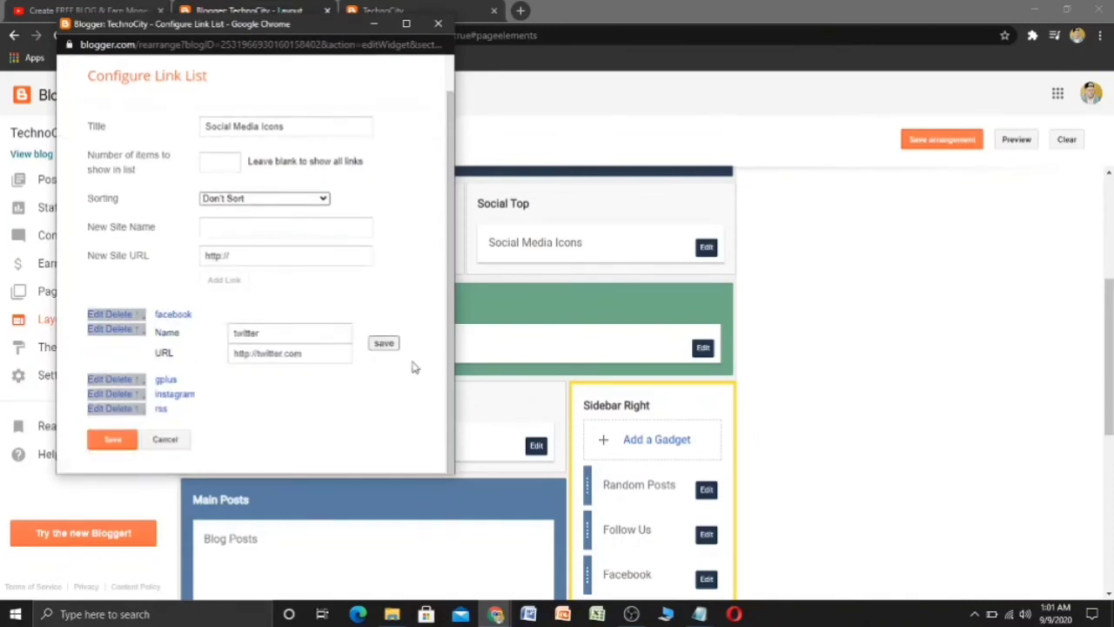
left_click(384, 342)
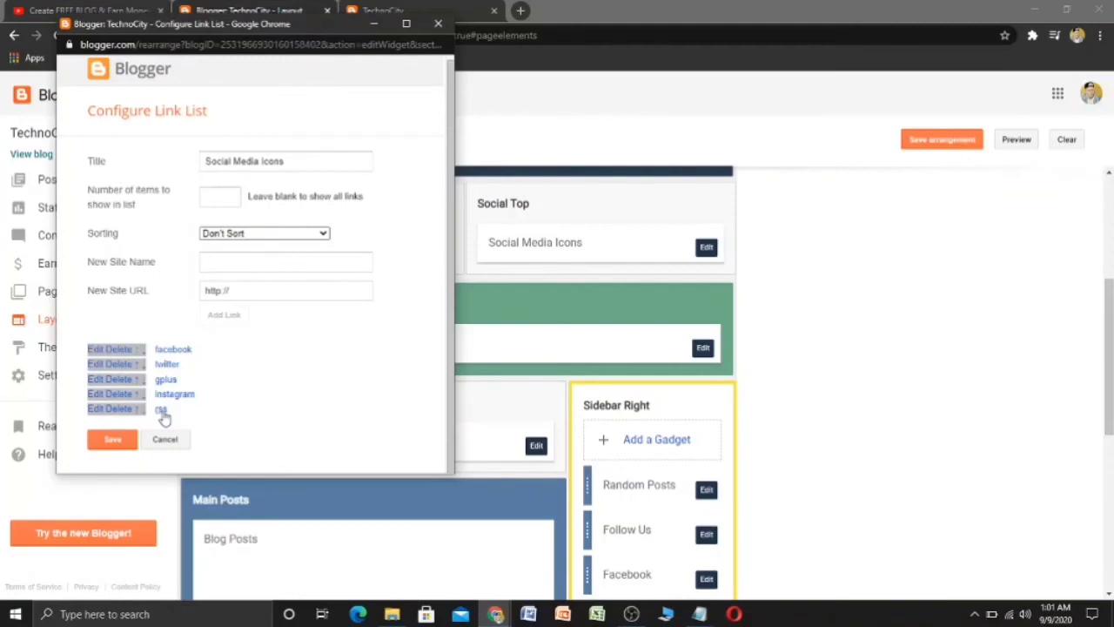
left_click(113, 439)
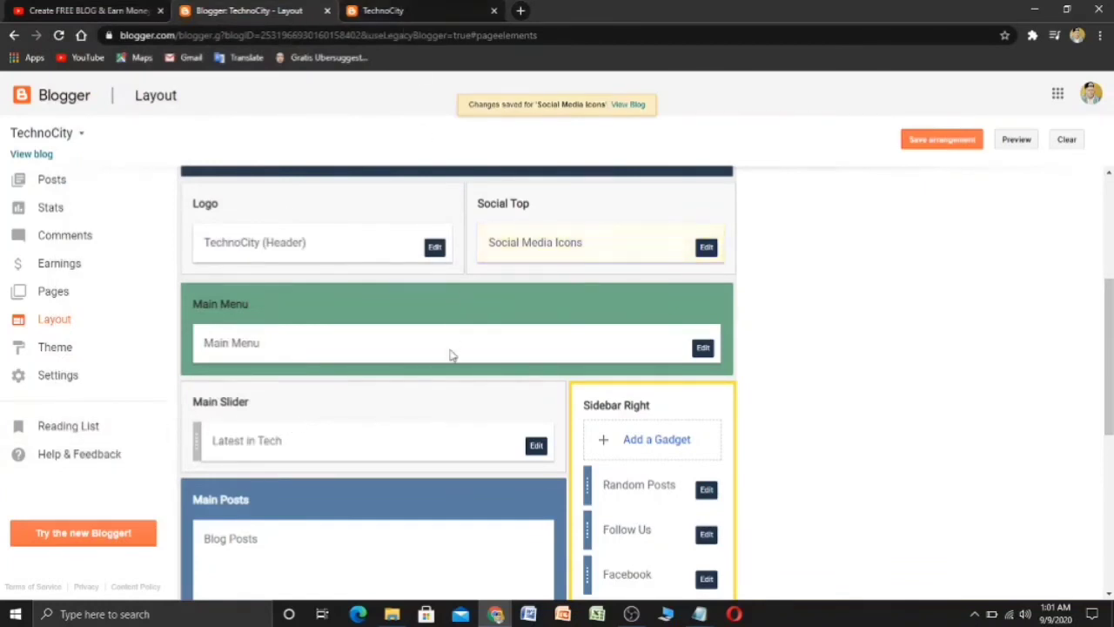
left_click(410, 11)
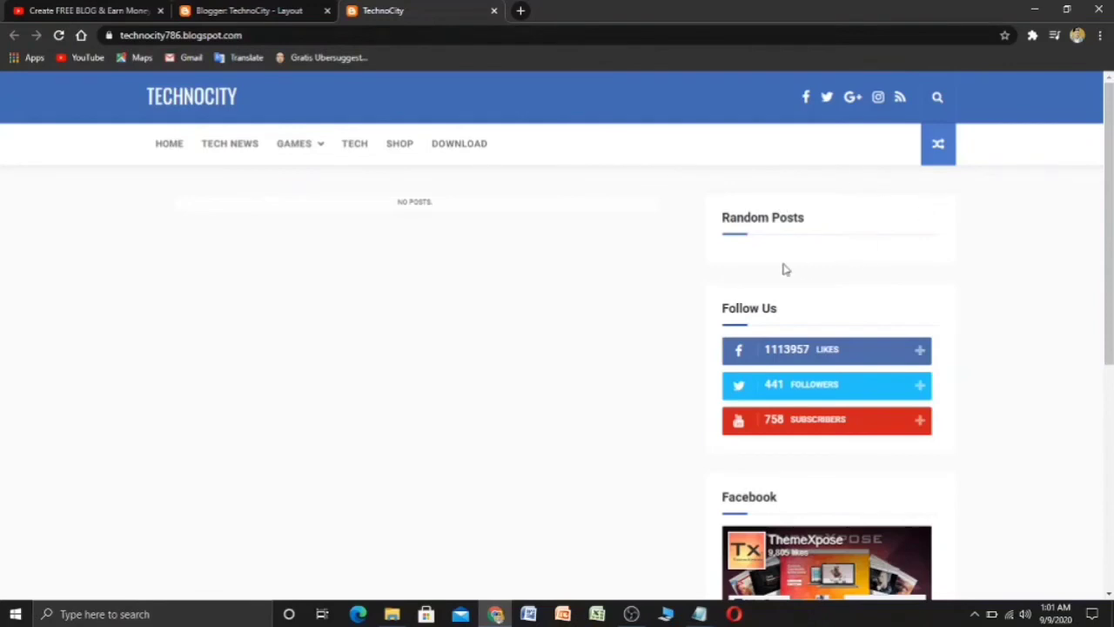
scroll(785, 268, "down", 4)
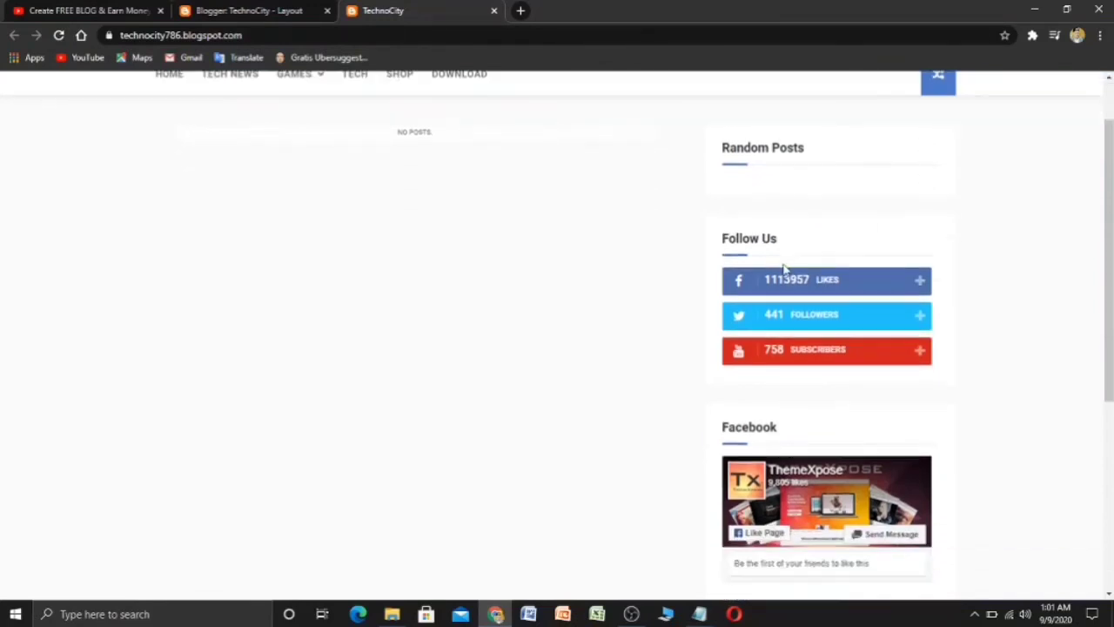
scroll(704, 388, "up", 5)
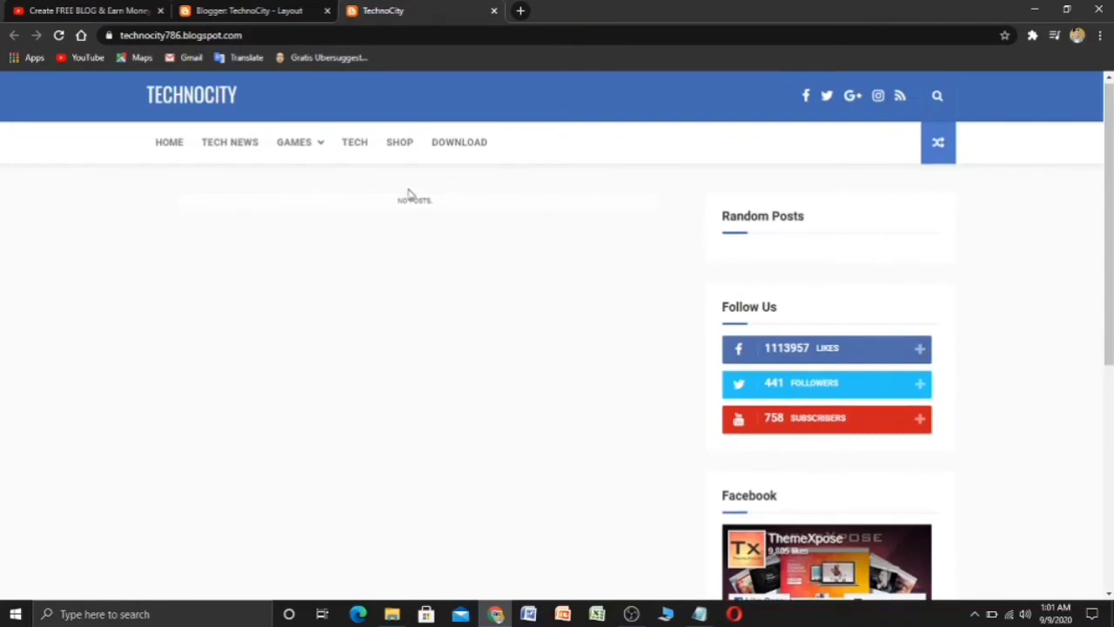
left_click(265, 10)
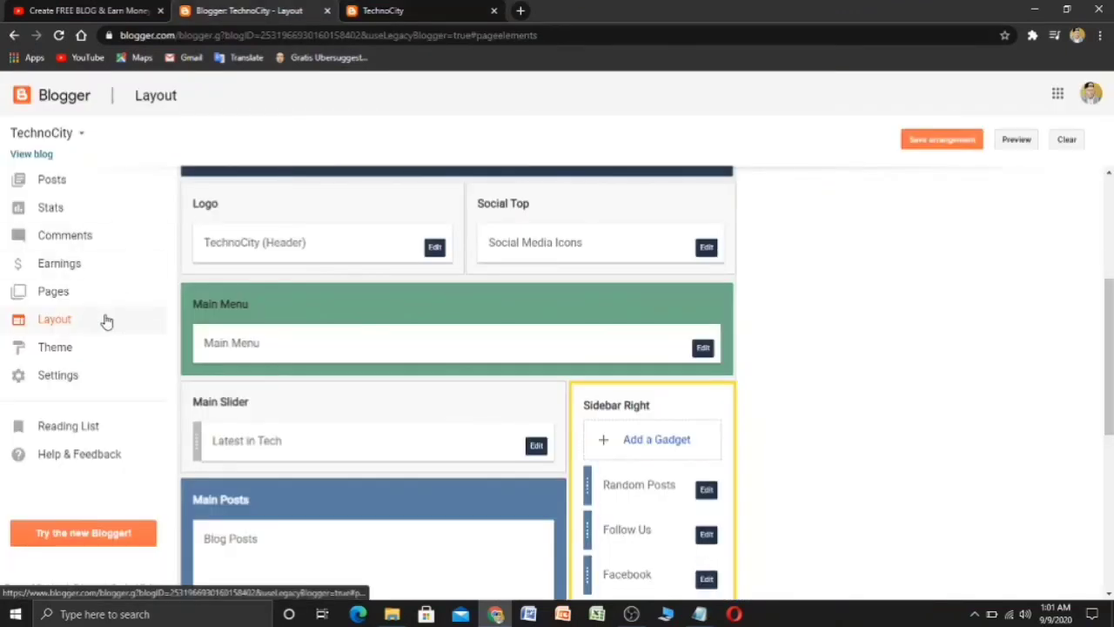
scroll(253, 377, "down", 1)
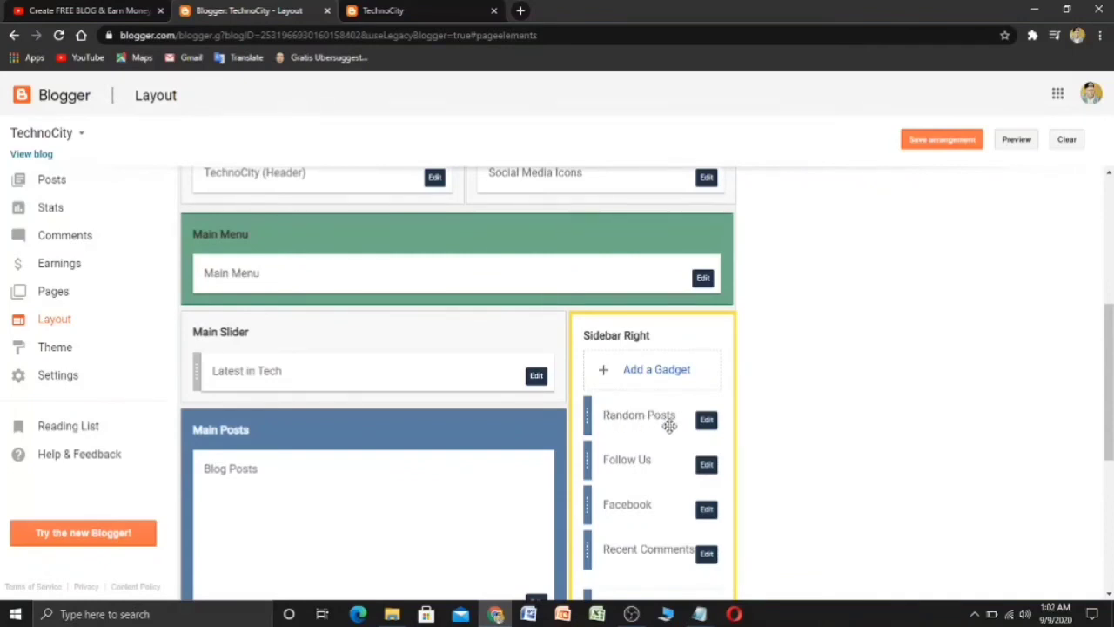
left_click(391, 9)
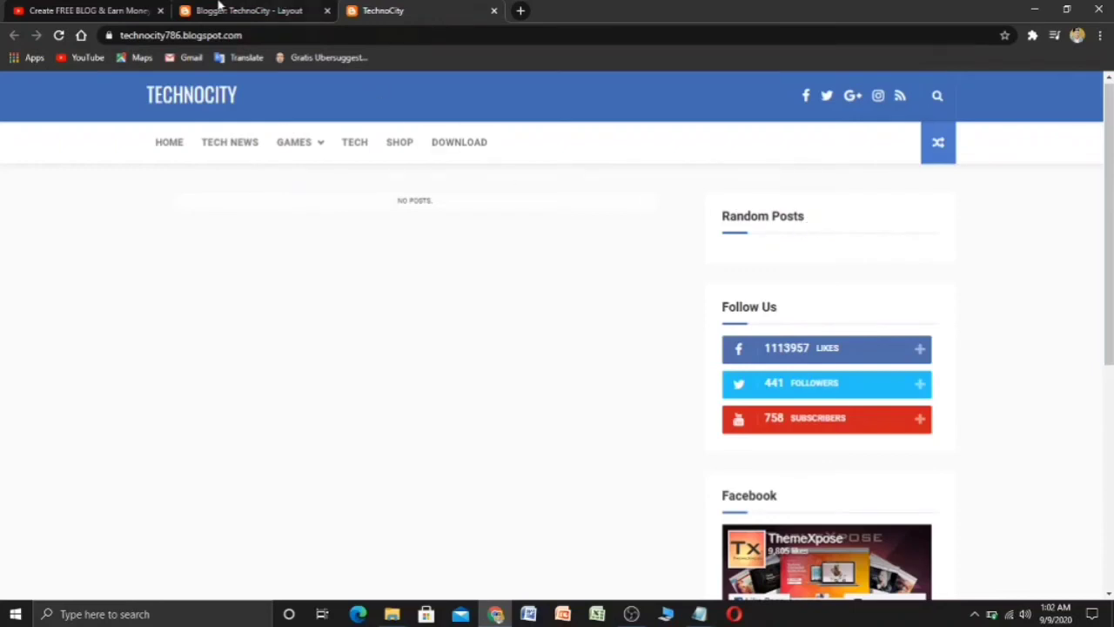
left_click(262, 10)
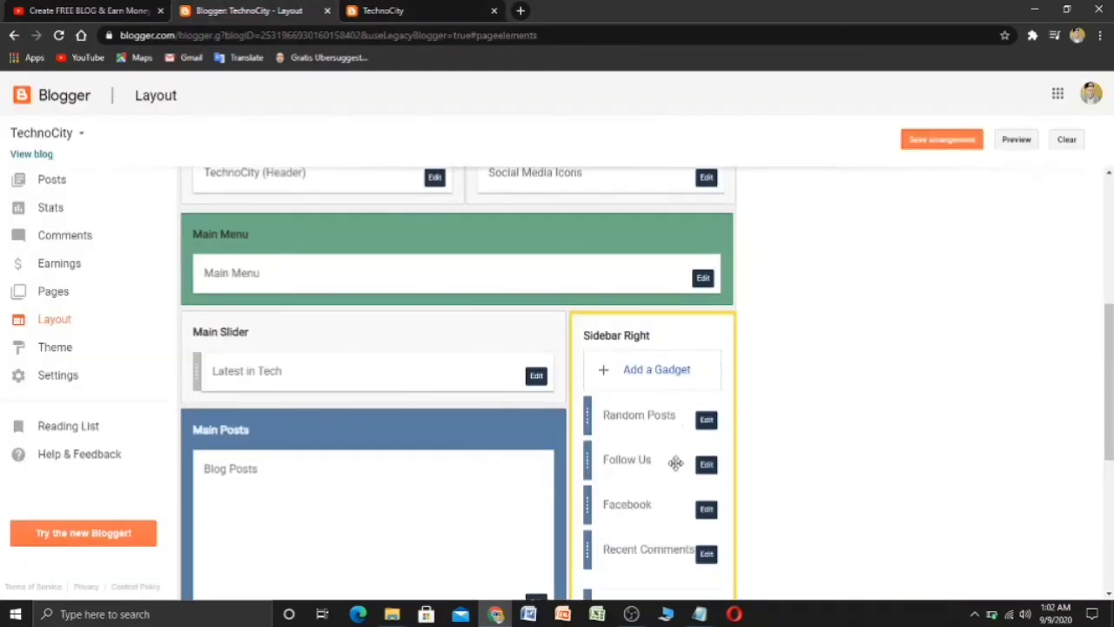
left_click(461, 10)
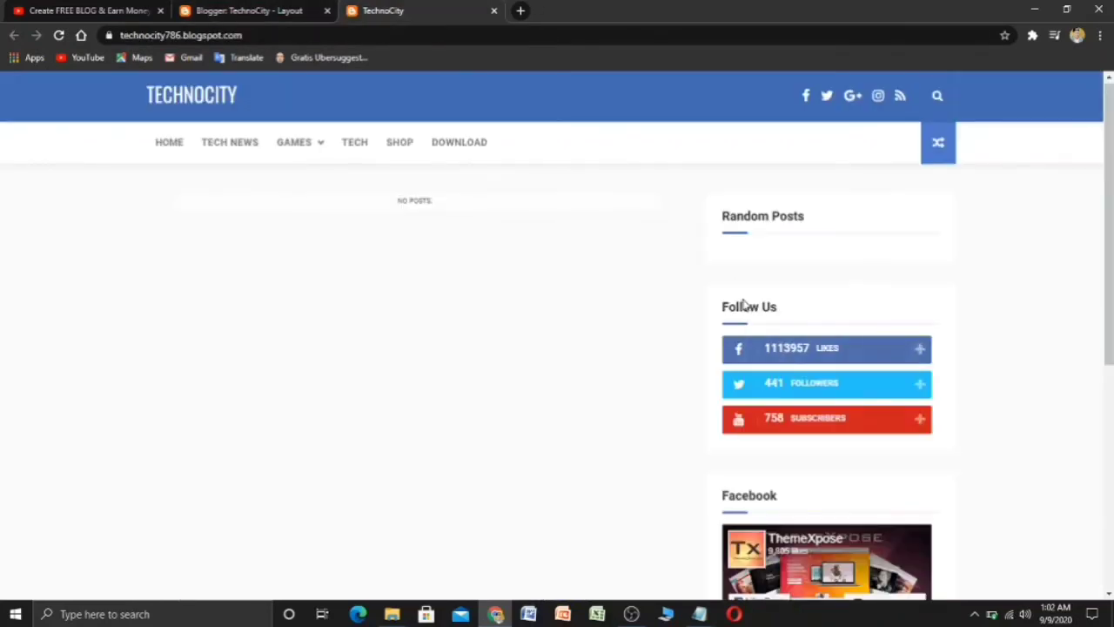
left_click(231, 10)
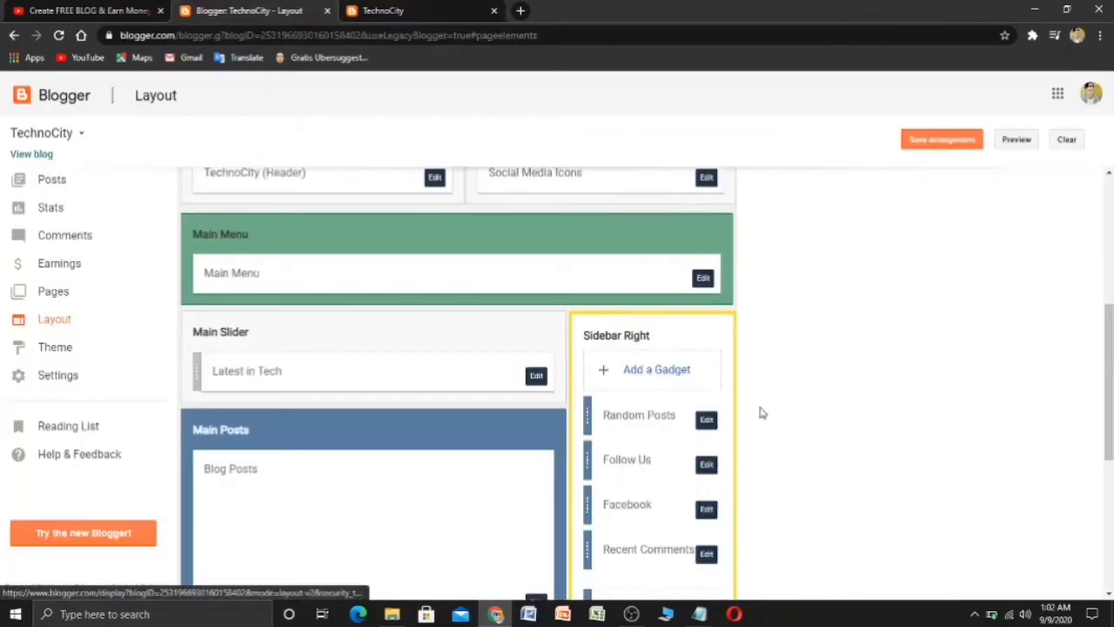
- Remove the Follow Us gadget from Sidebar Right
left_click(707, 466)
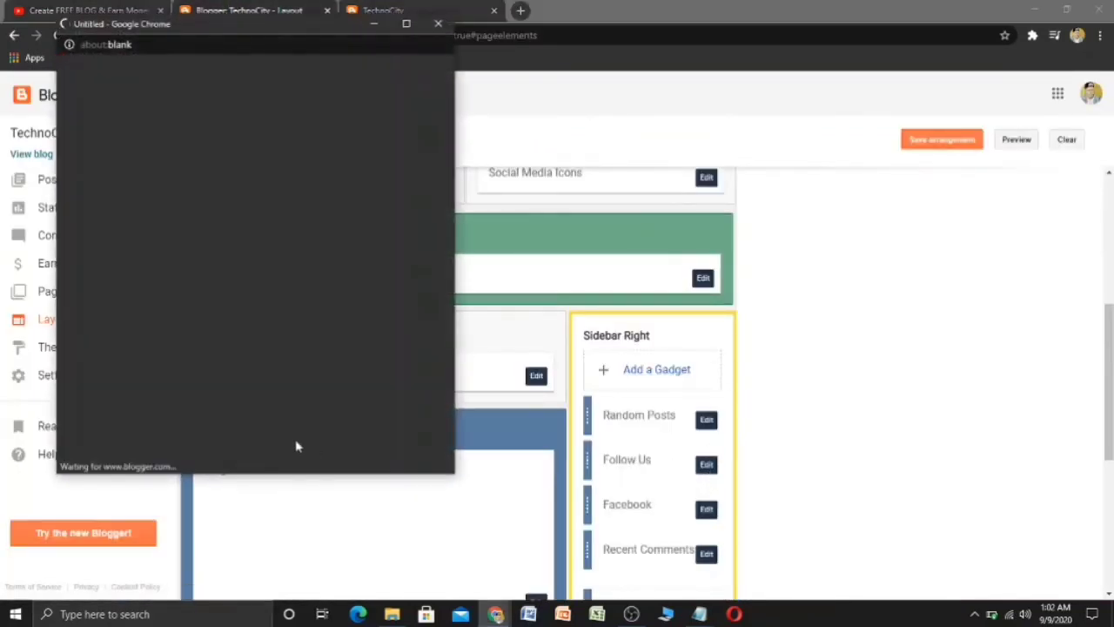
left_click(219, 409)
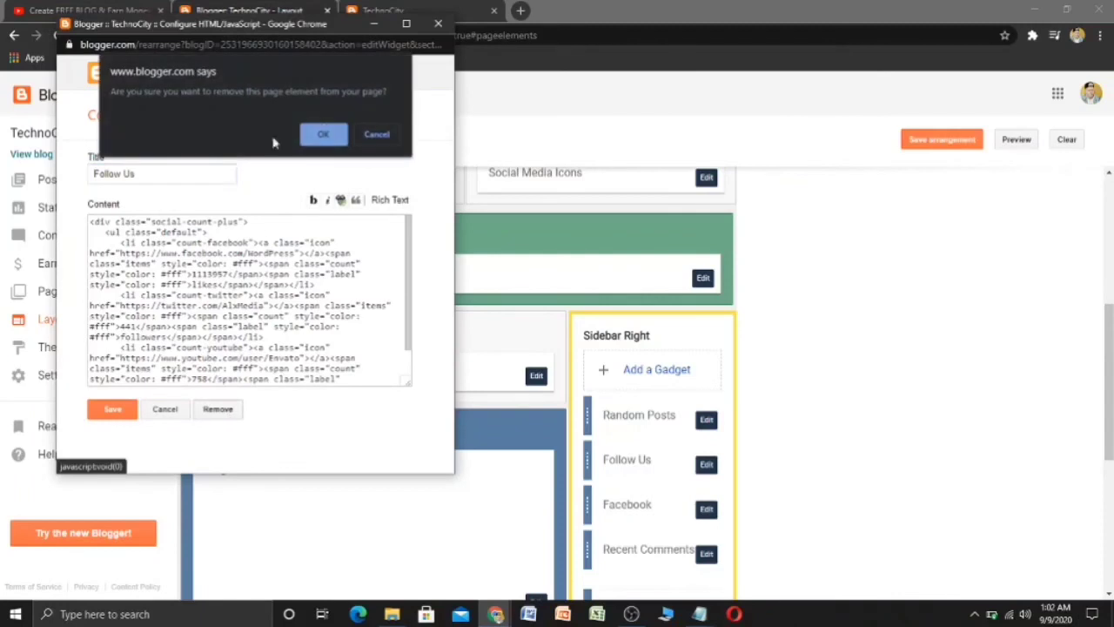
left_click(335, 136)
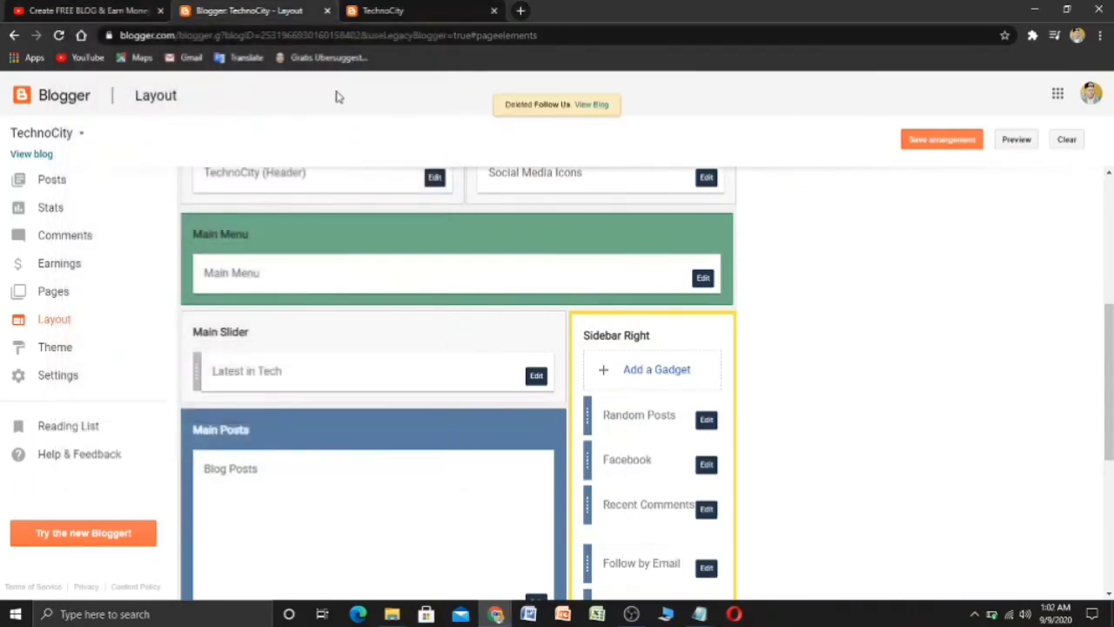
- Reload the live blog to confirm the Follow Us gadget is gone
left_click(352, 9)
left_click(58, 36)
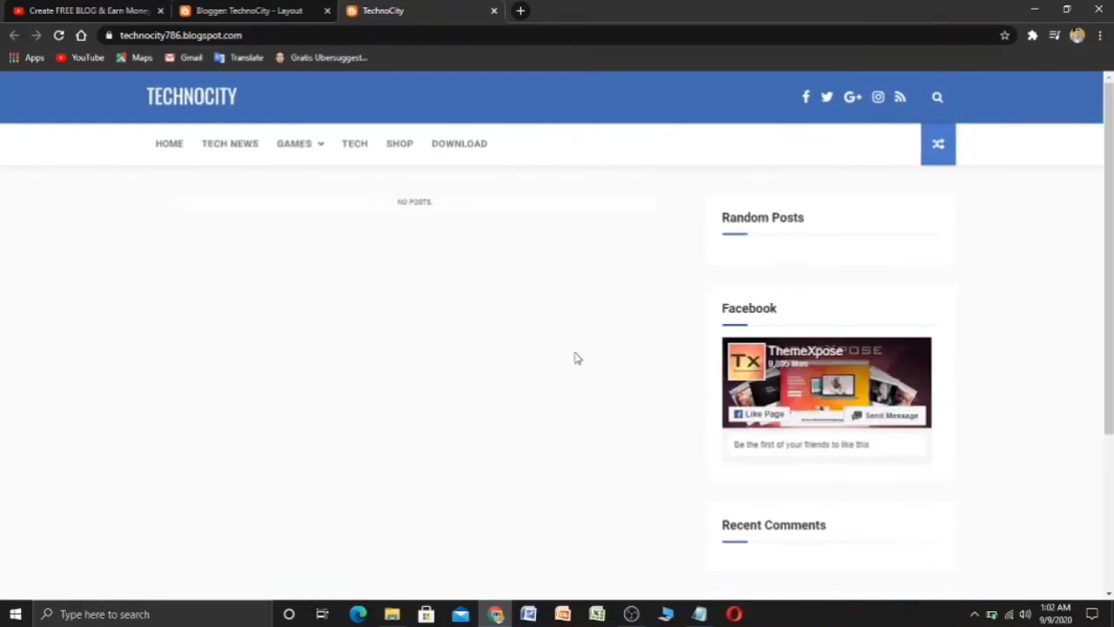
scroll(559, 354, "down", 3)
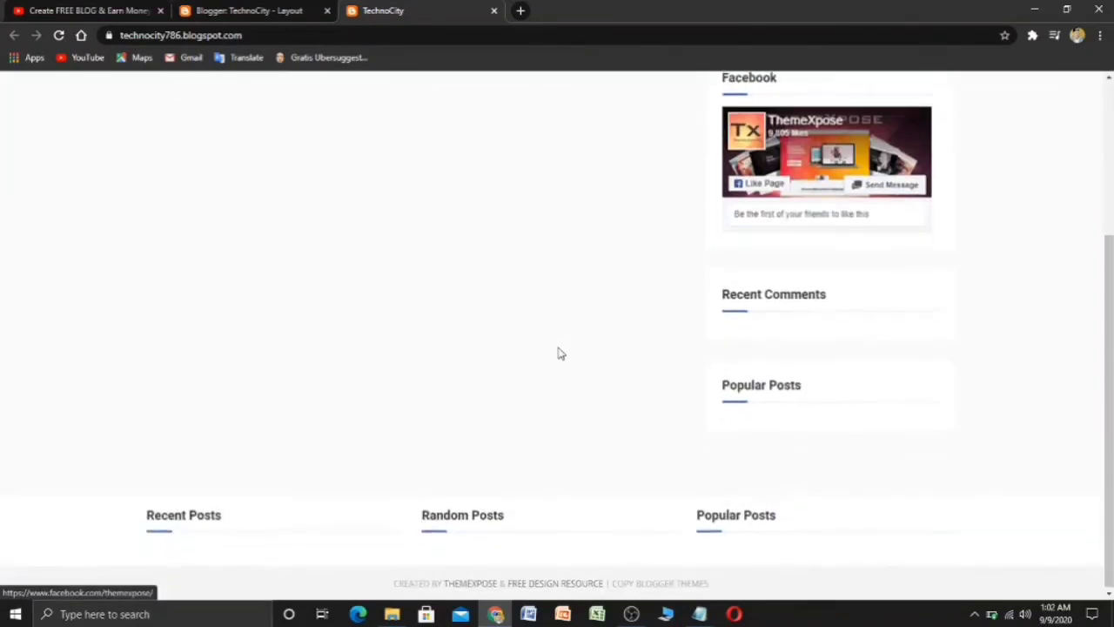
scroll(559, 354, "up", 3)
scroll(562, 352, "down", 3)
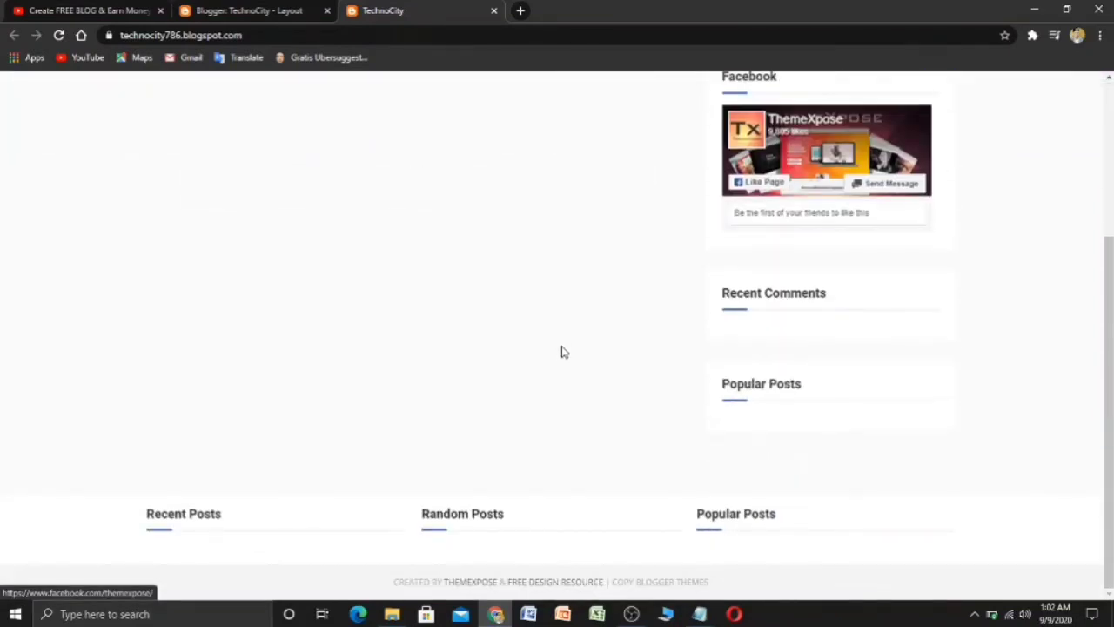
scroll(522, 361, "up", 3)
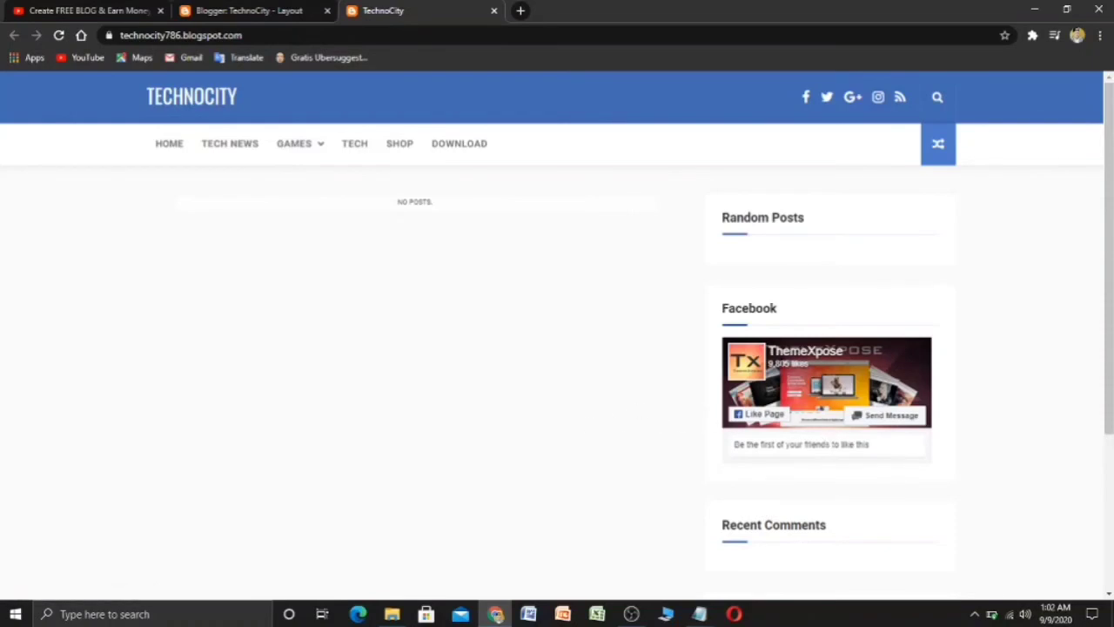
- Back in Layout, open the Facebook gadget's HTML/JavaScript settings
left_click(218, 10)
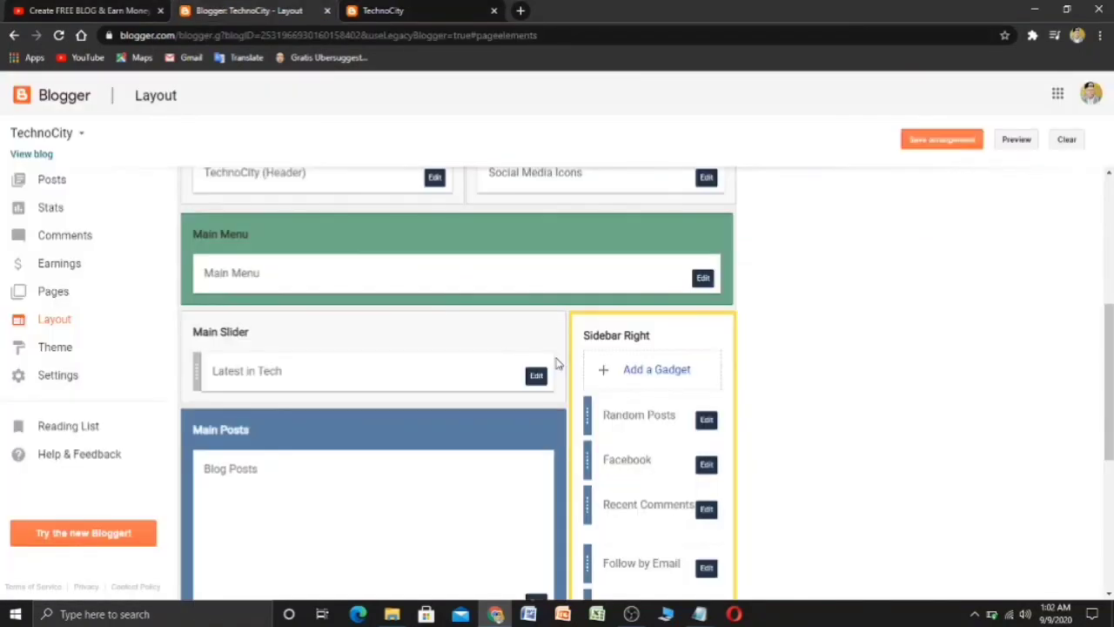
scroll(635, 413, "down", 1)
left_click(706, 394)
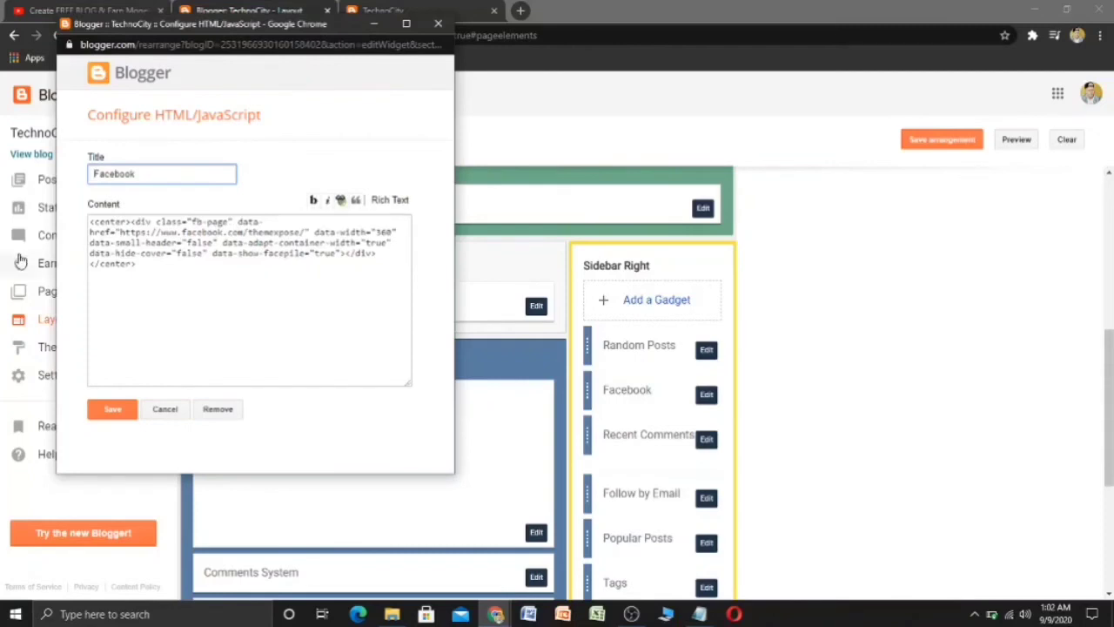
- Inspect the themexpose Facebook page URL in the embed code, then cancel without changes
left_click_drag(121, 231, 302, 233)
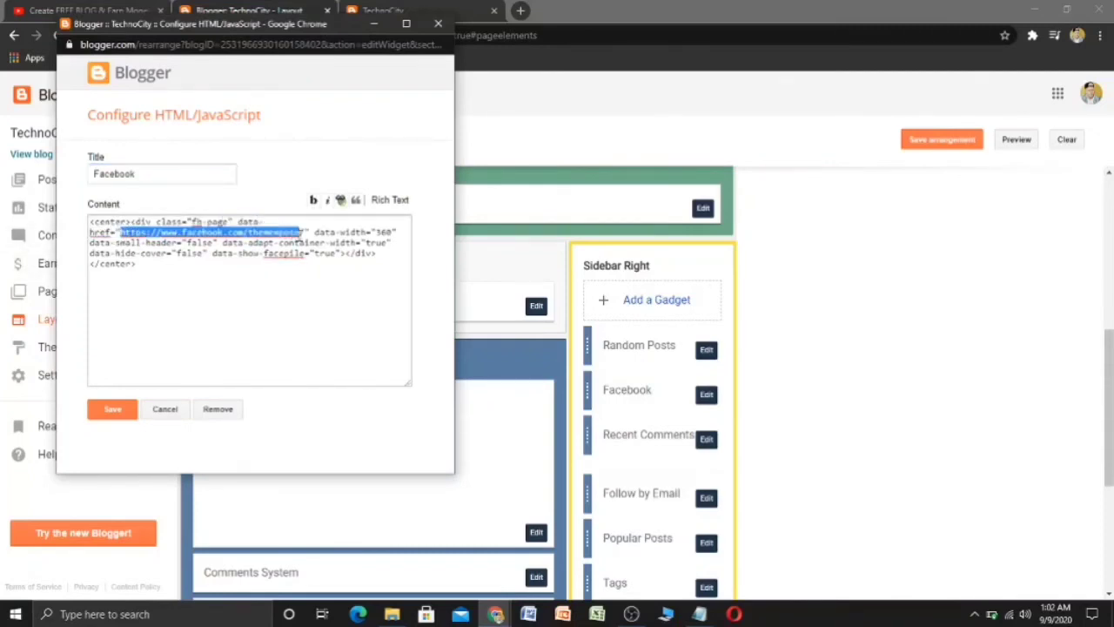
left_click(194, 372)
left_click(164, 409)
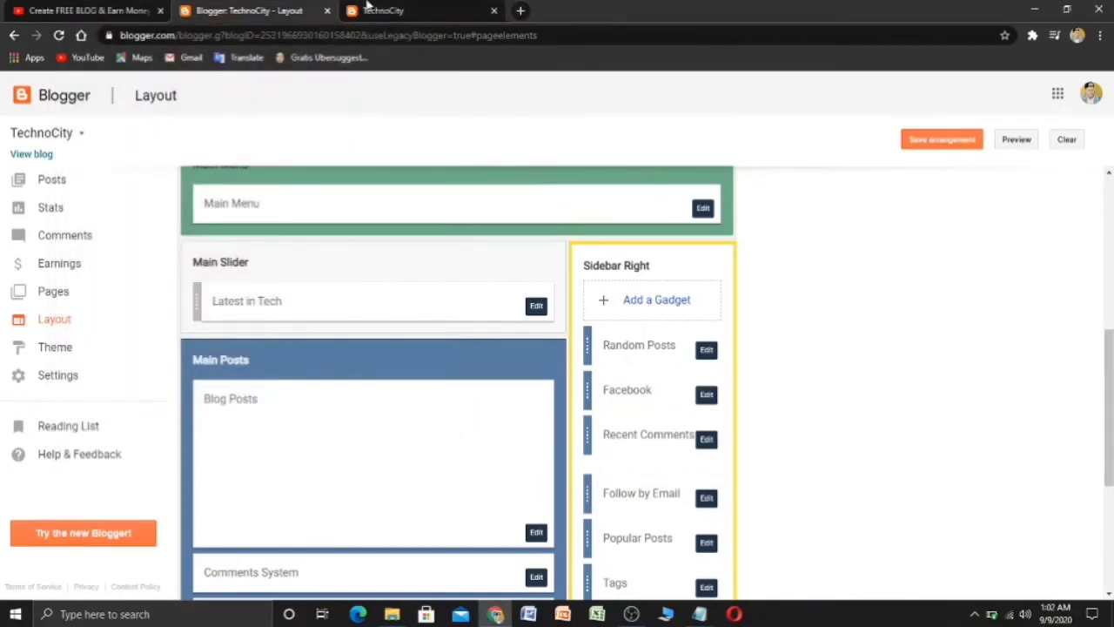
- Browse the live TechnoCity blog, then open the All posts list showing the Technology post
left_click(414, 7)
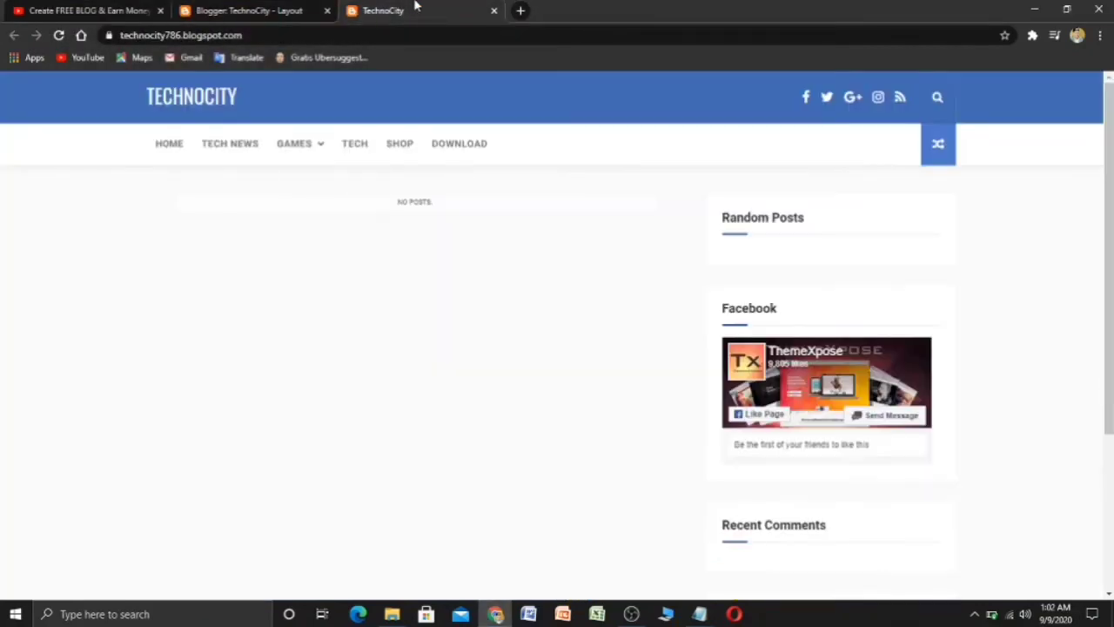
scroll(421, 78, "down", 3)
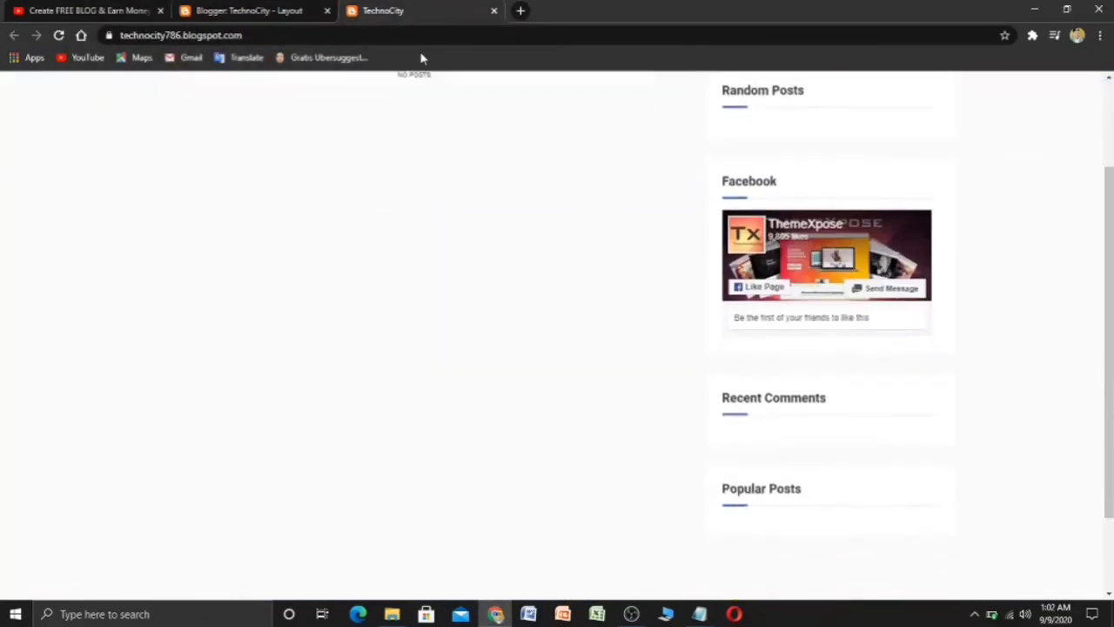
scroll(92, 157, "down", 1)
scroll(221, 162, "up", 3)
scroll(225, 162, "down", 3)
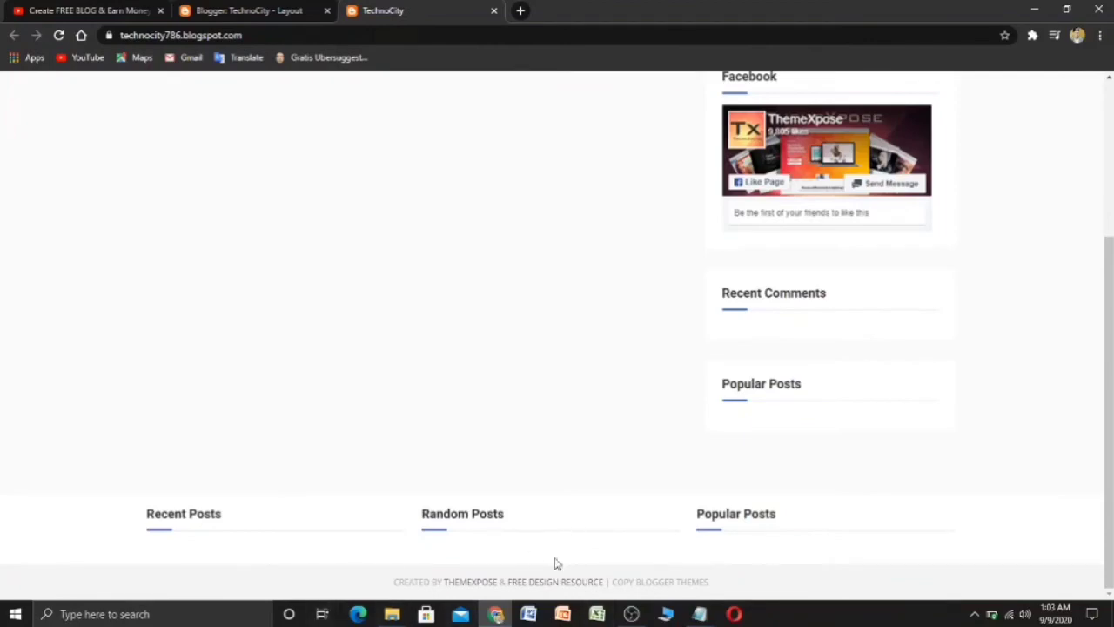
left_click(666, 613)
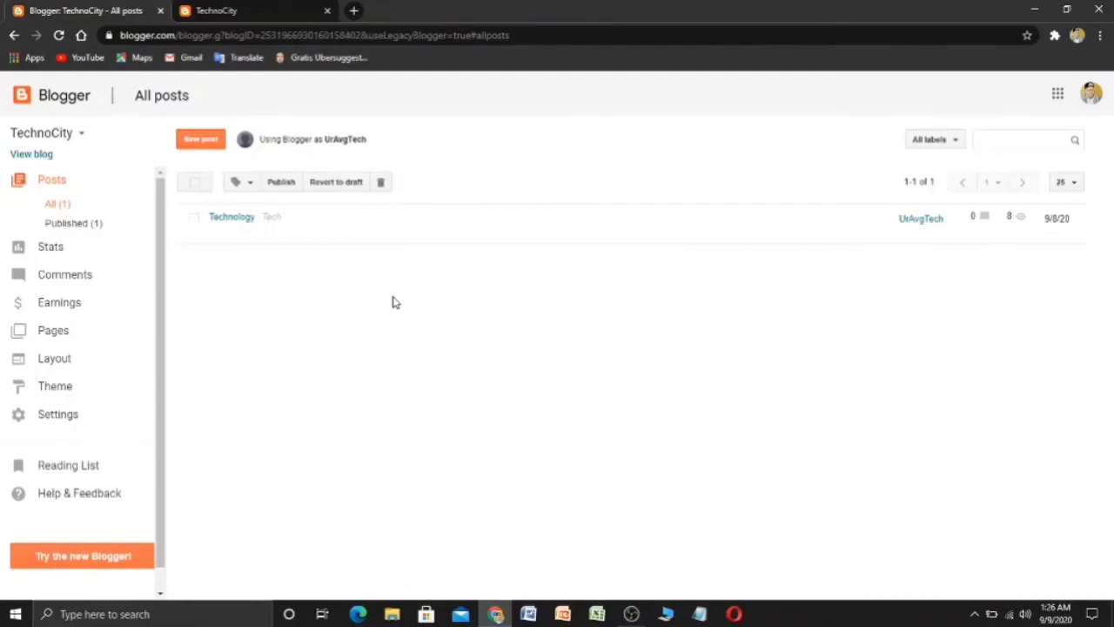
- Reload the live blog, then go to the empty Pages list and start a new page
left_click(178, 10)
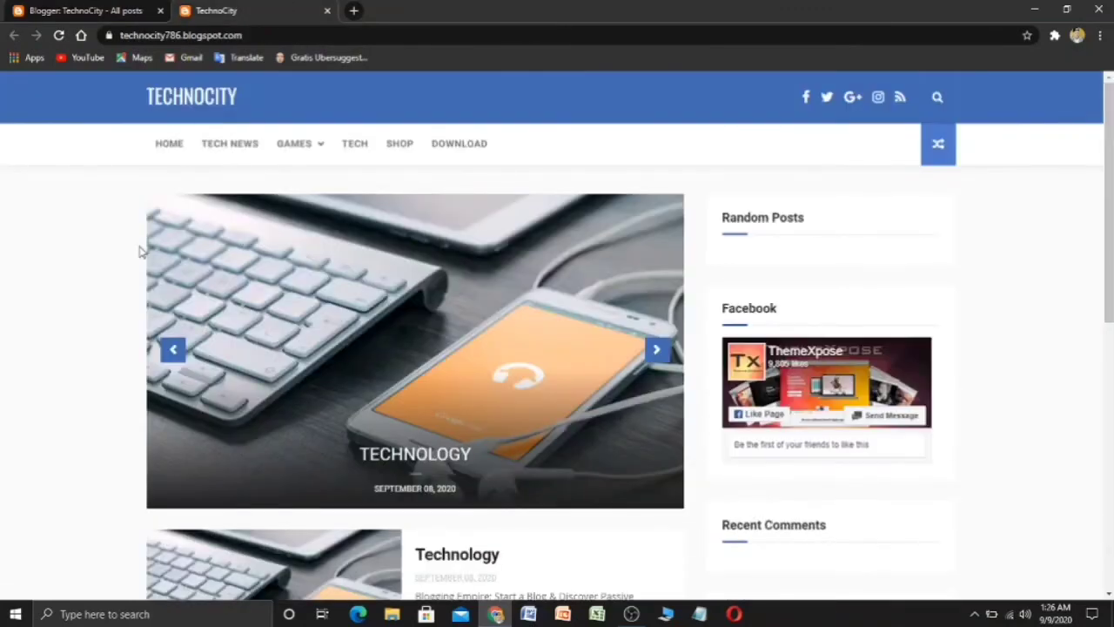
left_click(169, 146)
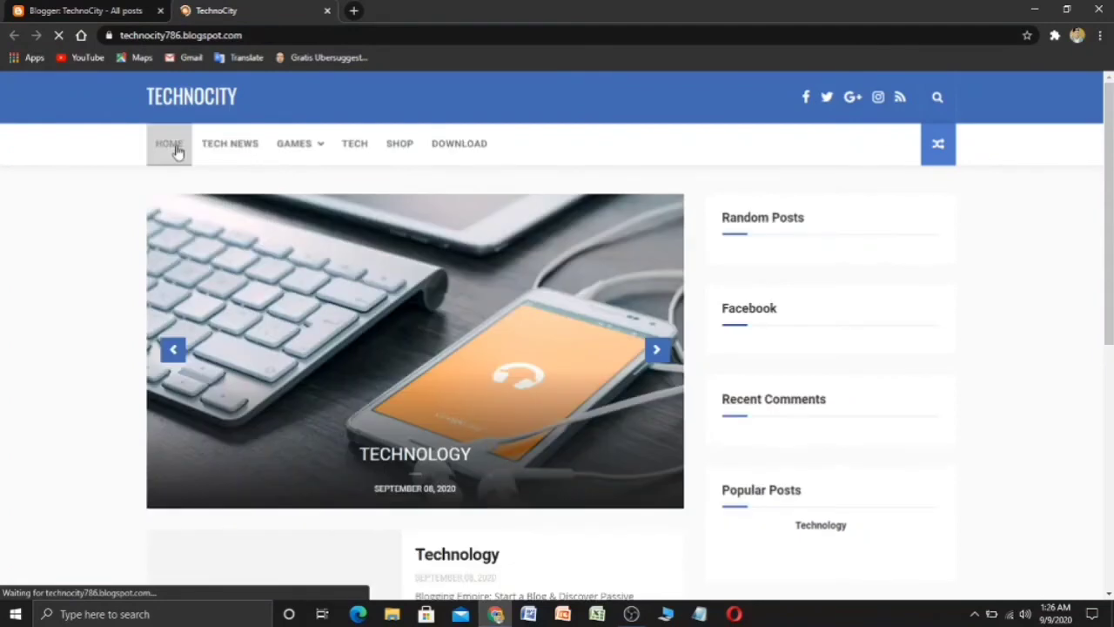
left_click(98, 10)
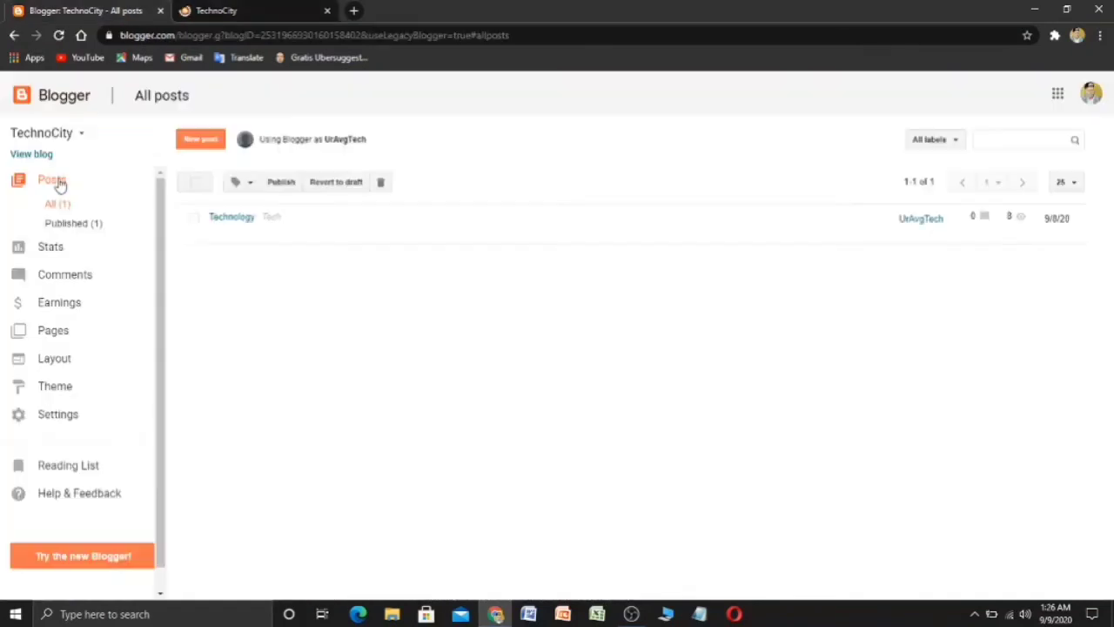
left_click(70, 343)
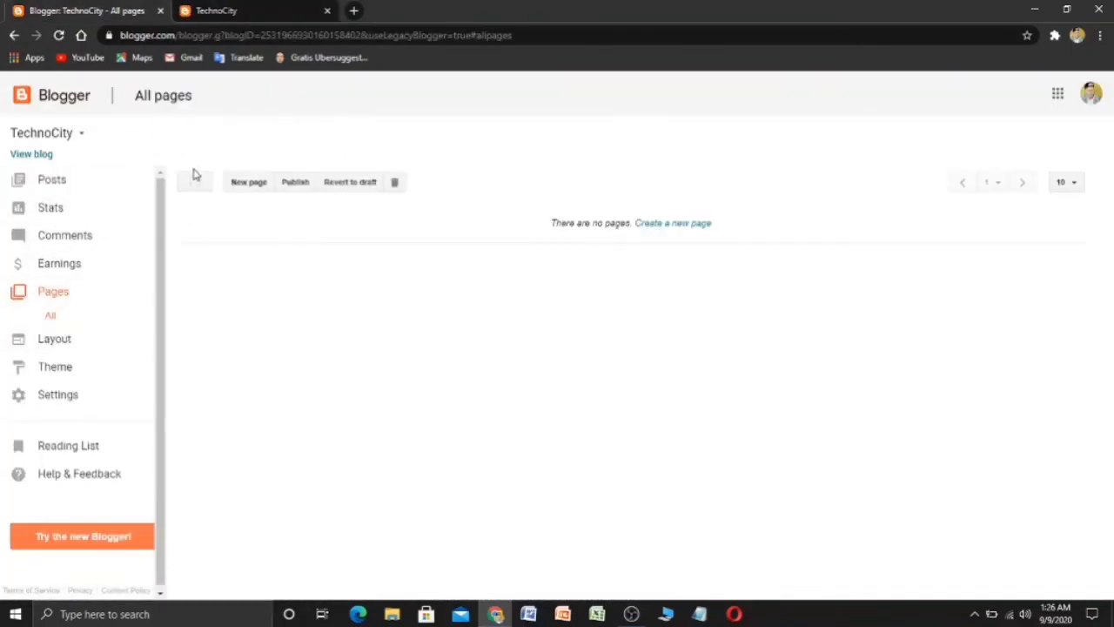
left_click(249, 184)
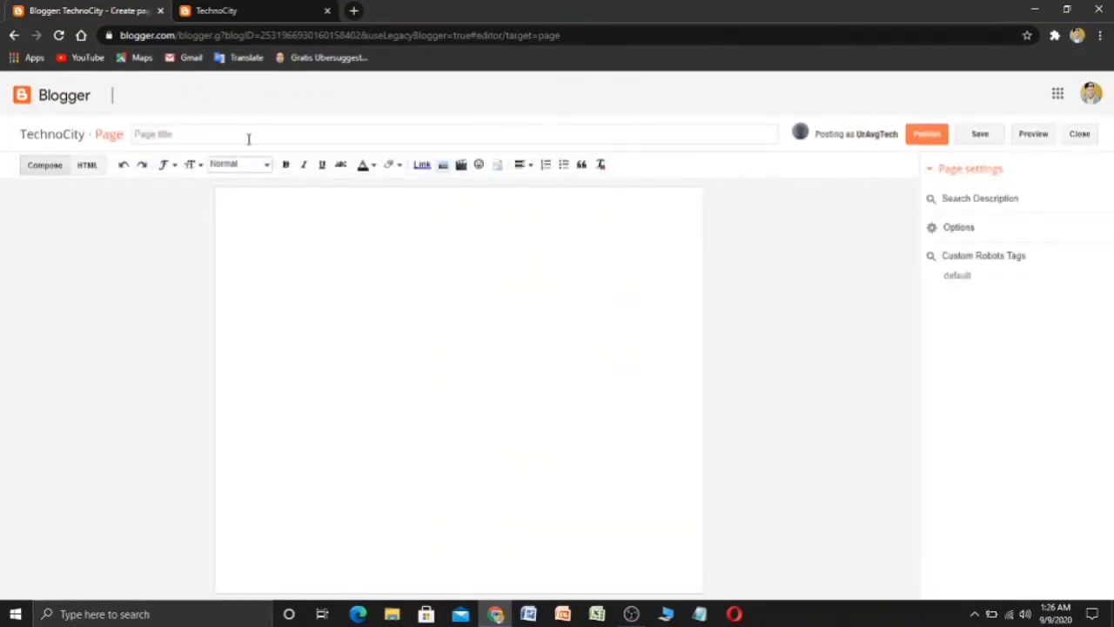
- Publish an 'About Us' page with a one-line self-introduction about loving technology
left_click(248, 135)
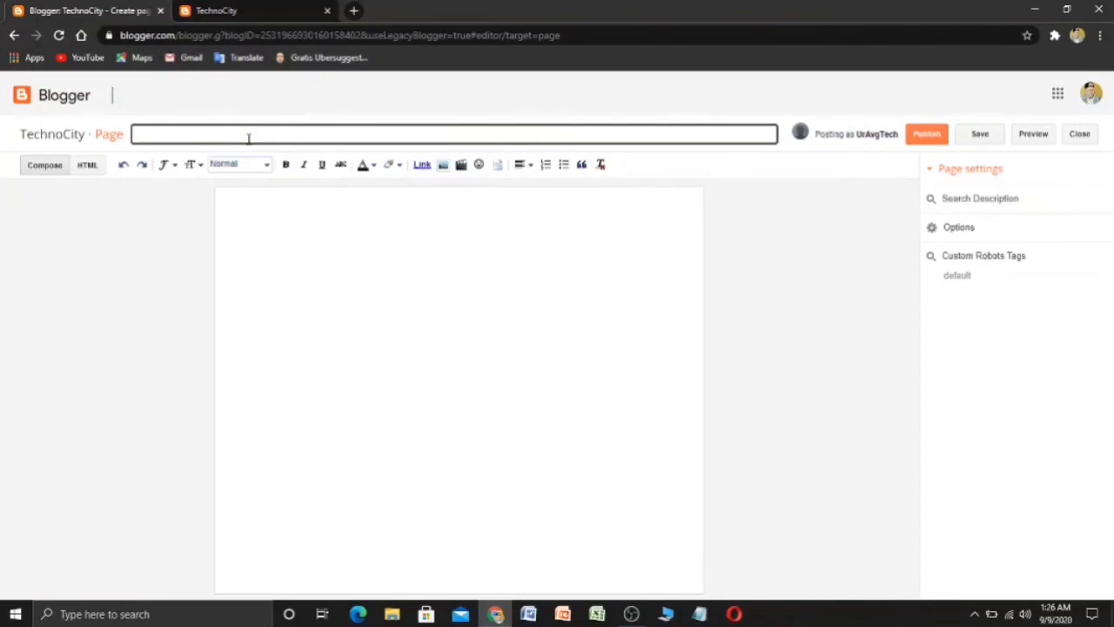
type("About Us")
left_click(312, 246)
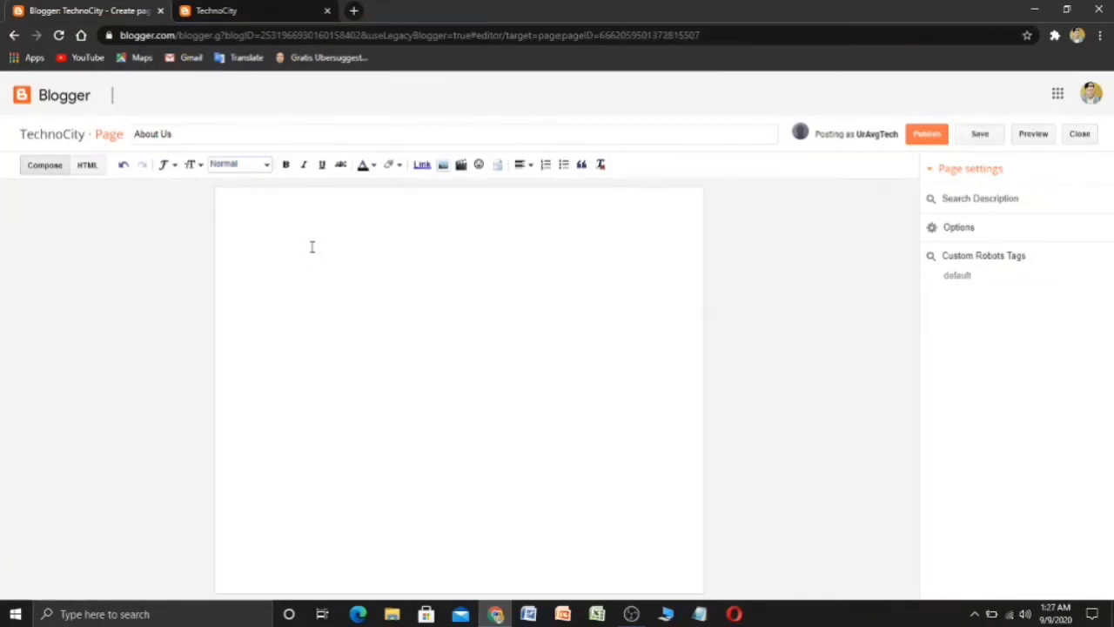
type("My name is sikandar")
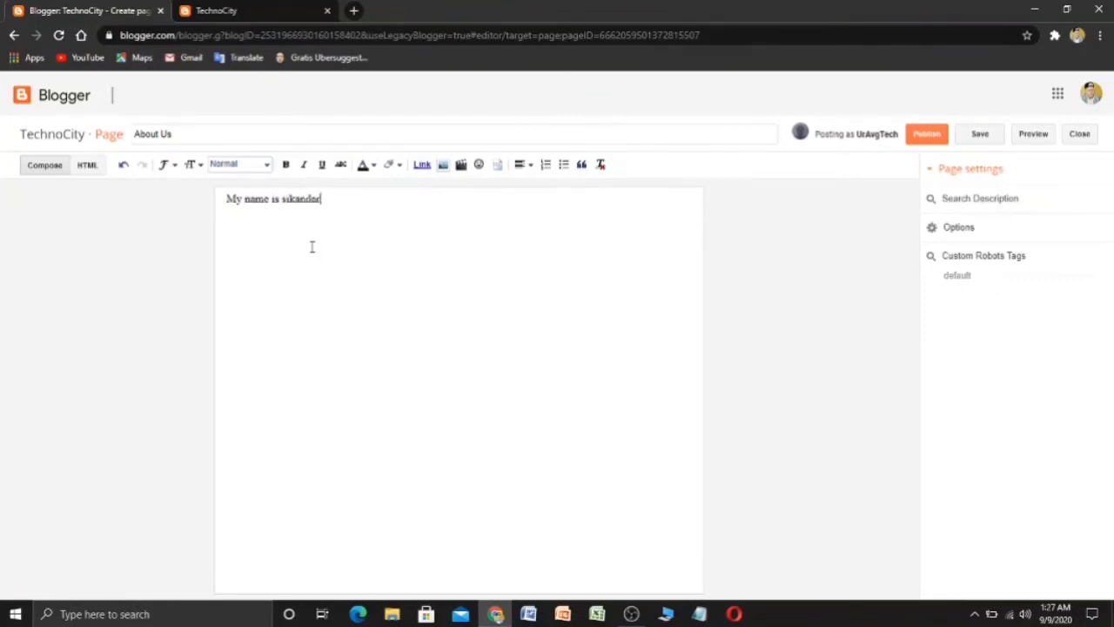
type(" and ")
type("I")
type(" ove to")
type("chnolo")
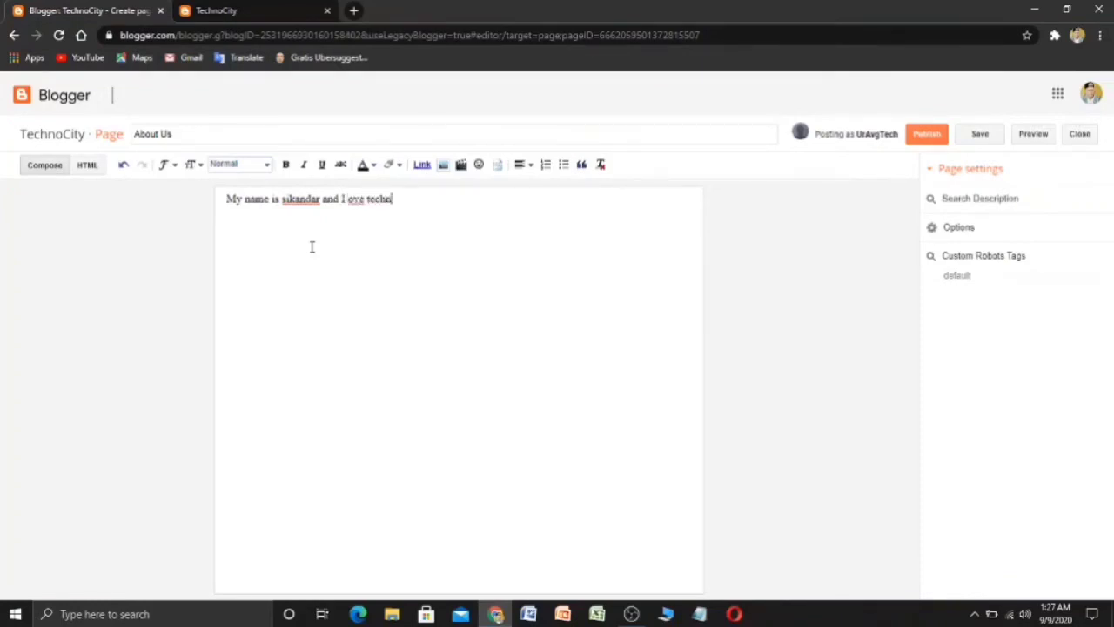
type("gy.")
left_click(928, 135)
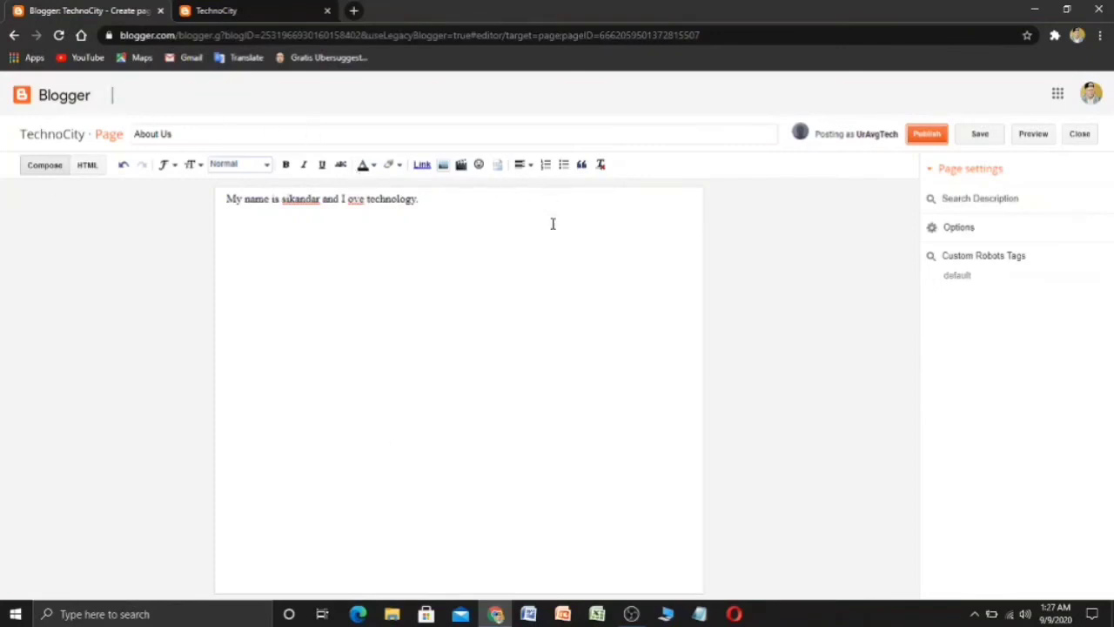
left_click(933, 137)
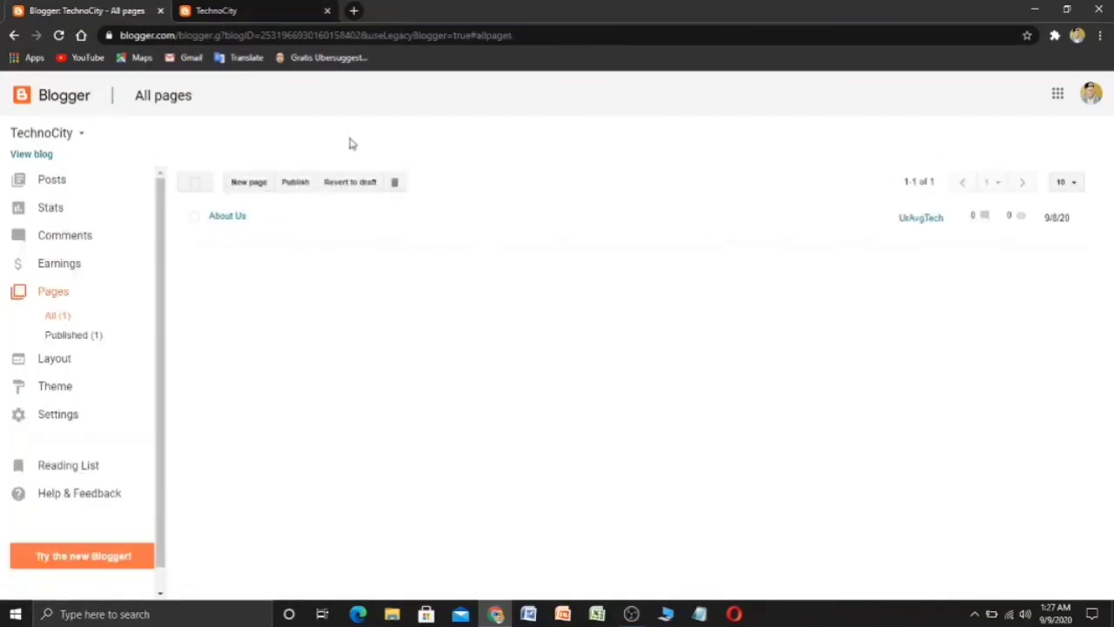
left_click(249, 182)
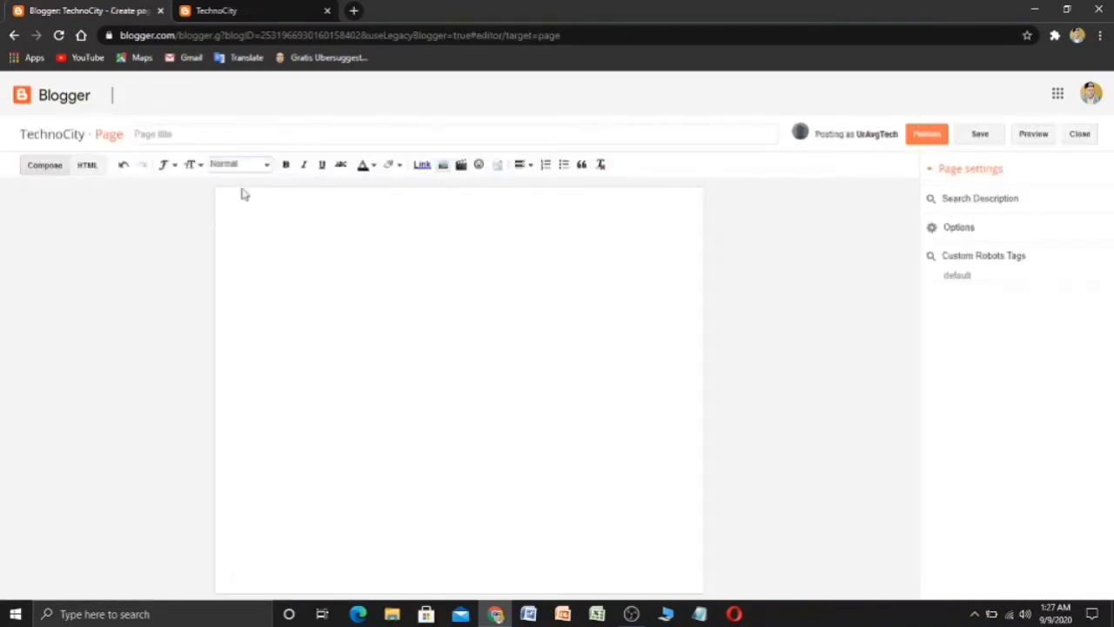
- Publish a 'Contact Us' page whose body gives an EMAIL: line with a gmail.com address
left_click(238, 131)
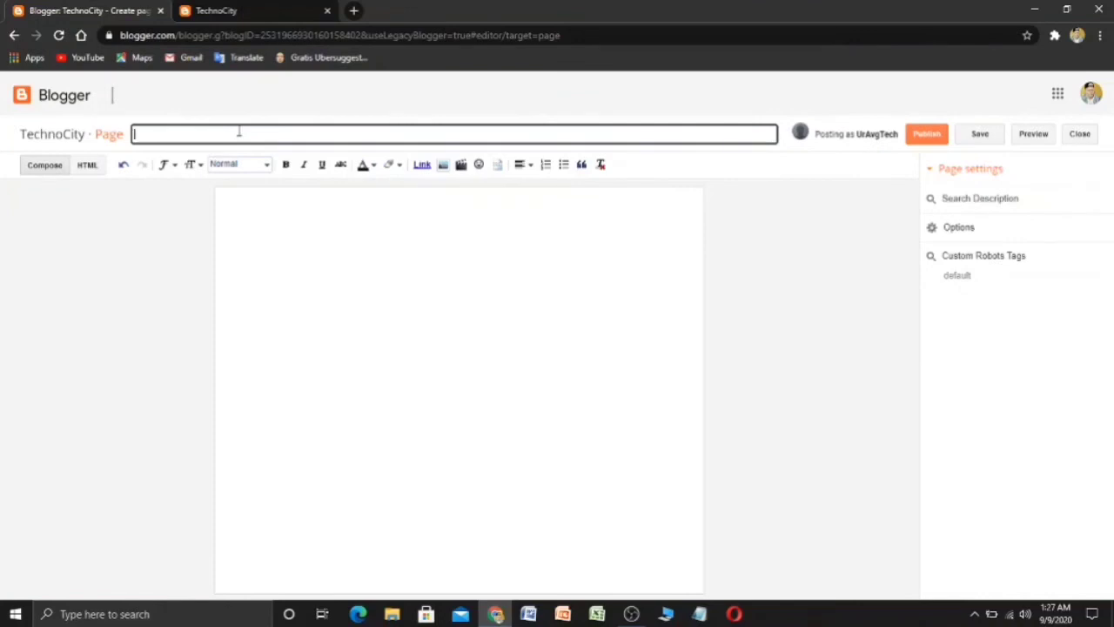
type("Contact Us")
left_click(276, 223)
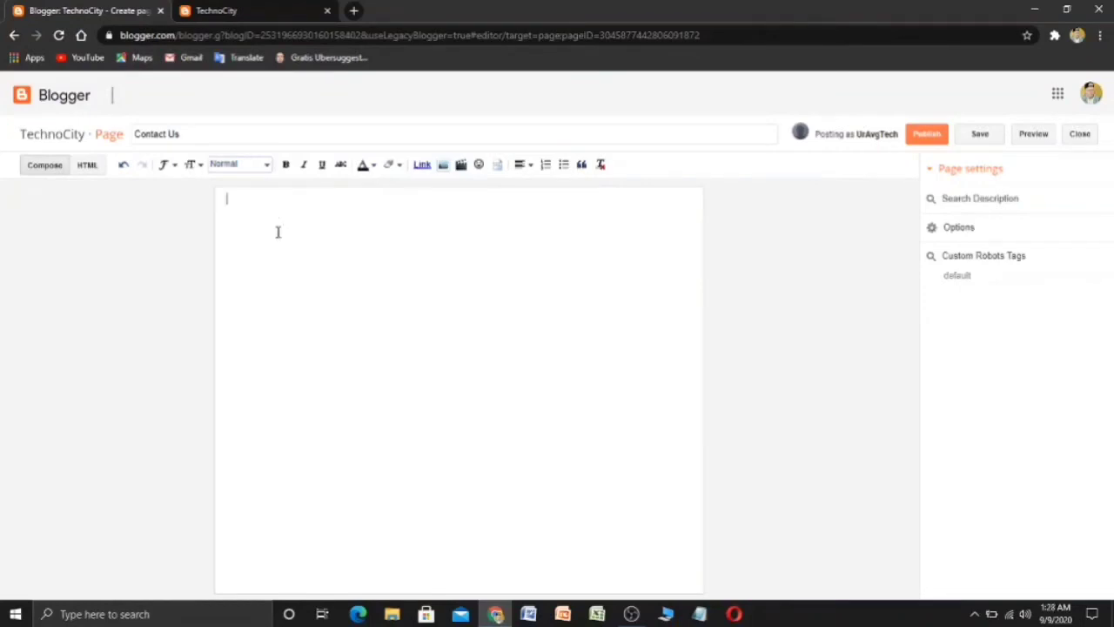
key("ctrl+shift+Left")
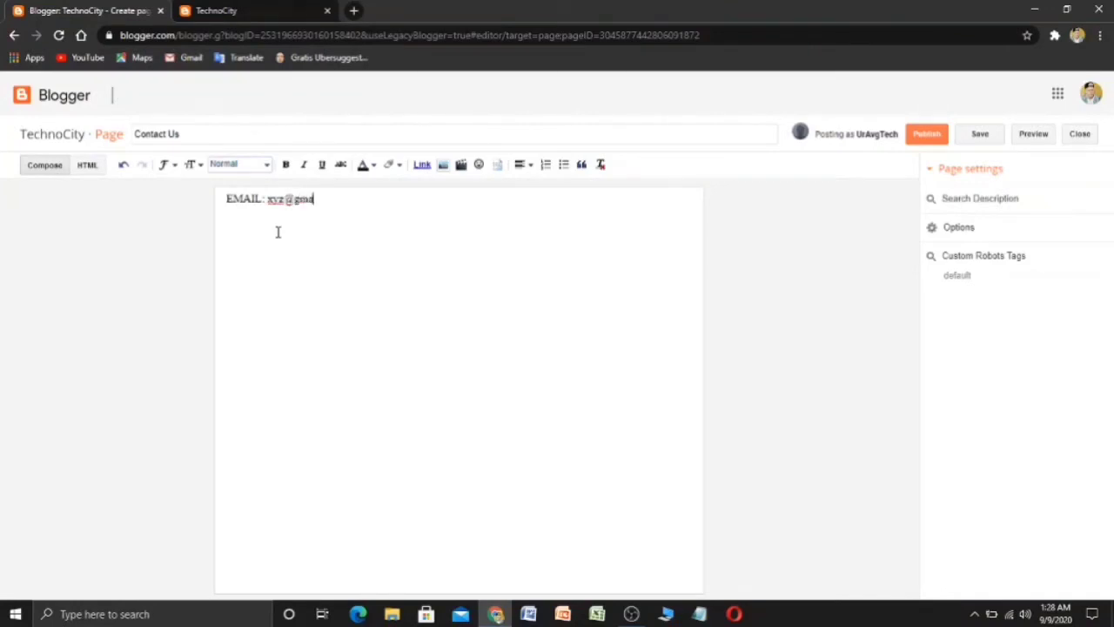
left_click(925, 141)
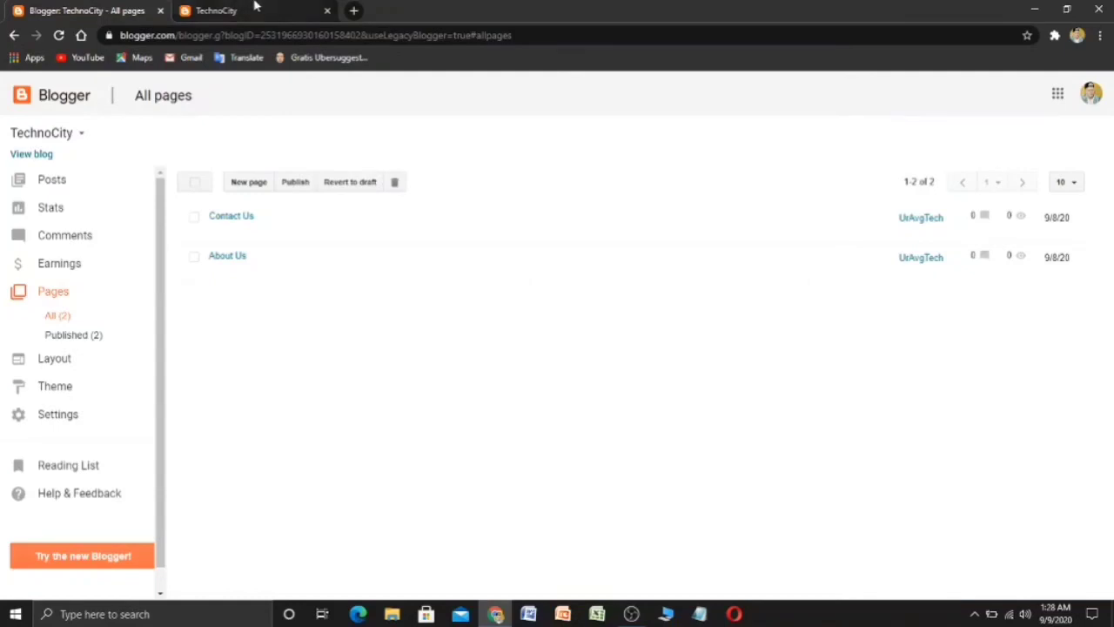
- Add a Pages gadget to Sidebar Right on the Layout page
mouse_move(215, 221)
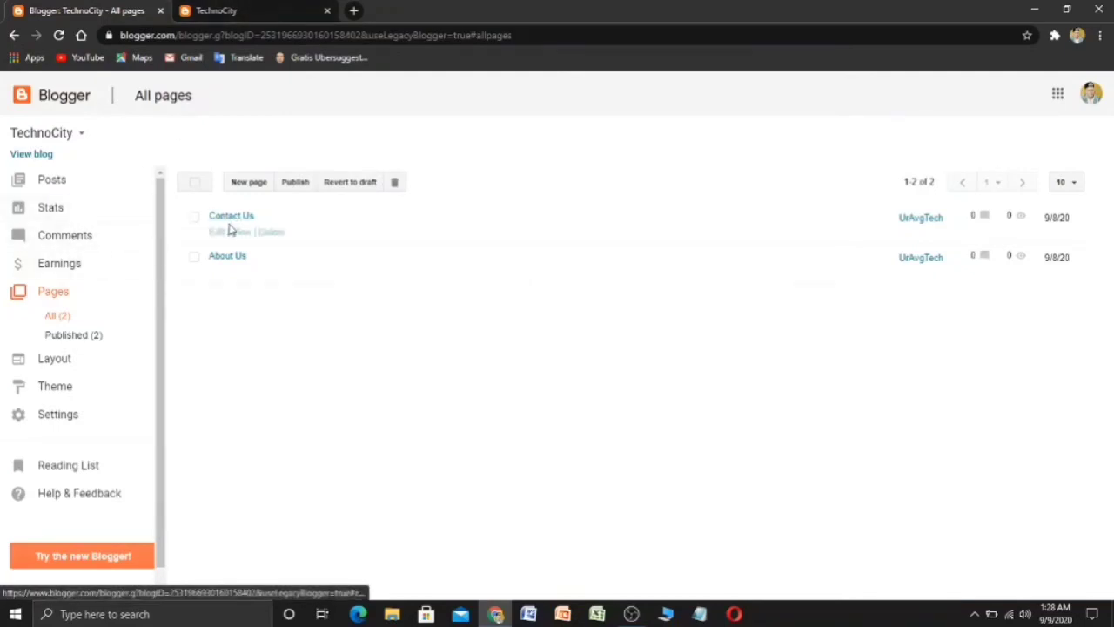
left_click(54, 361)
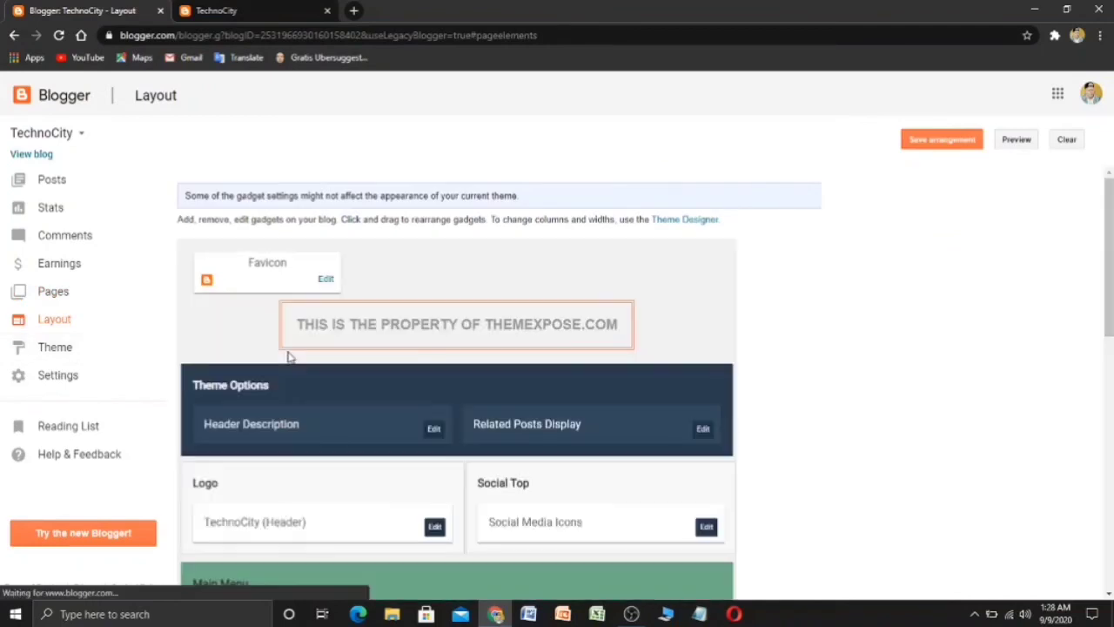
scroll(294, 335, "down", 4)
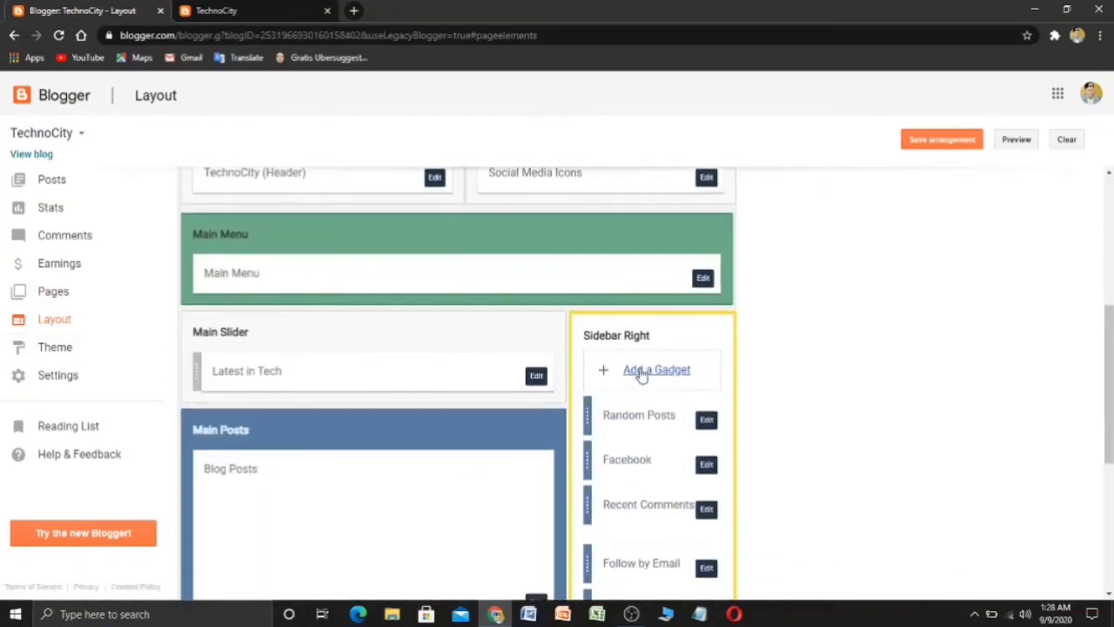
left_click(656, 370)
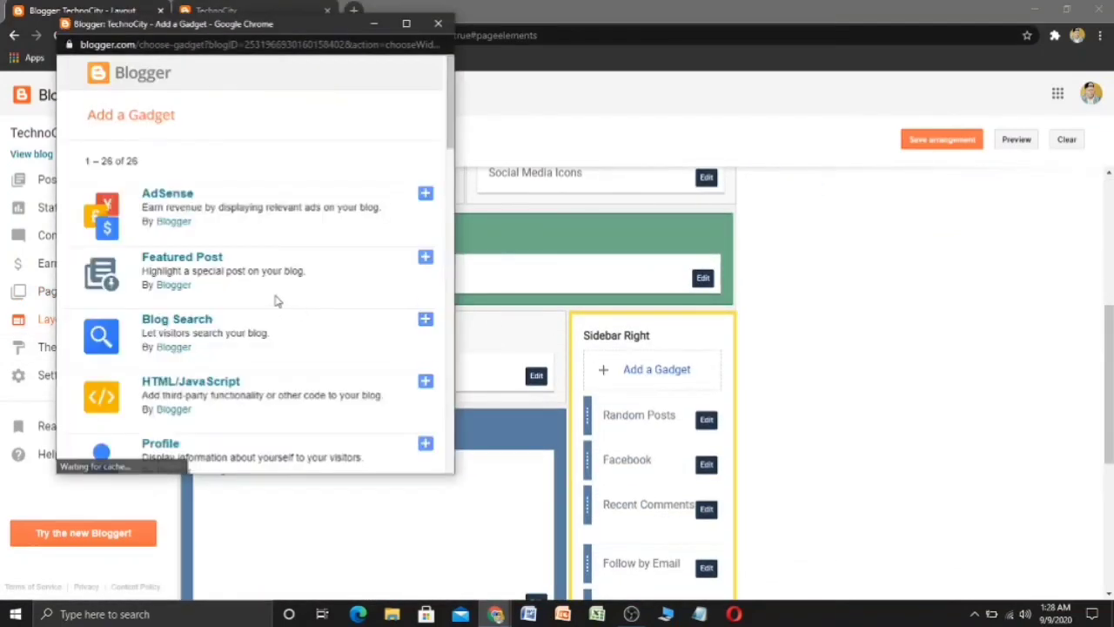
scroll(277, 300, "down", 6)
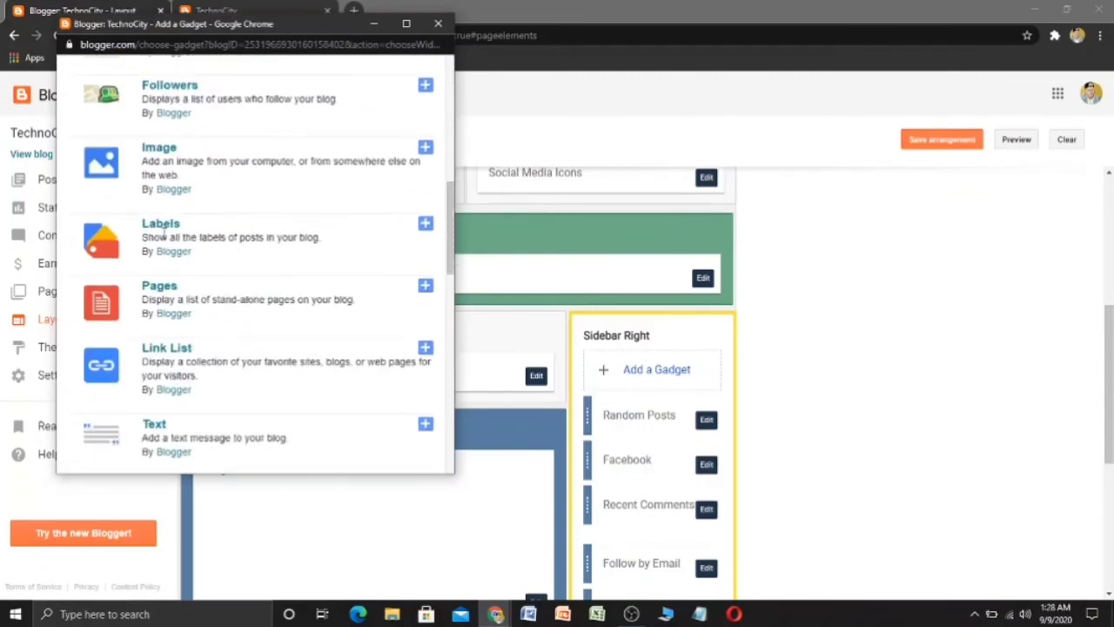
left_click(164, 290)
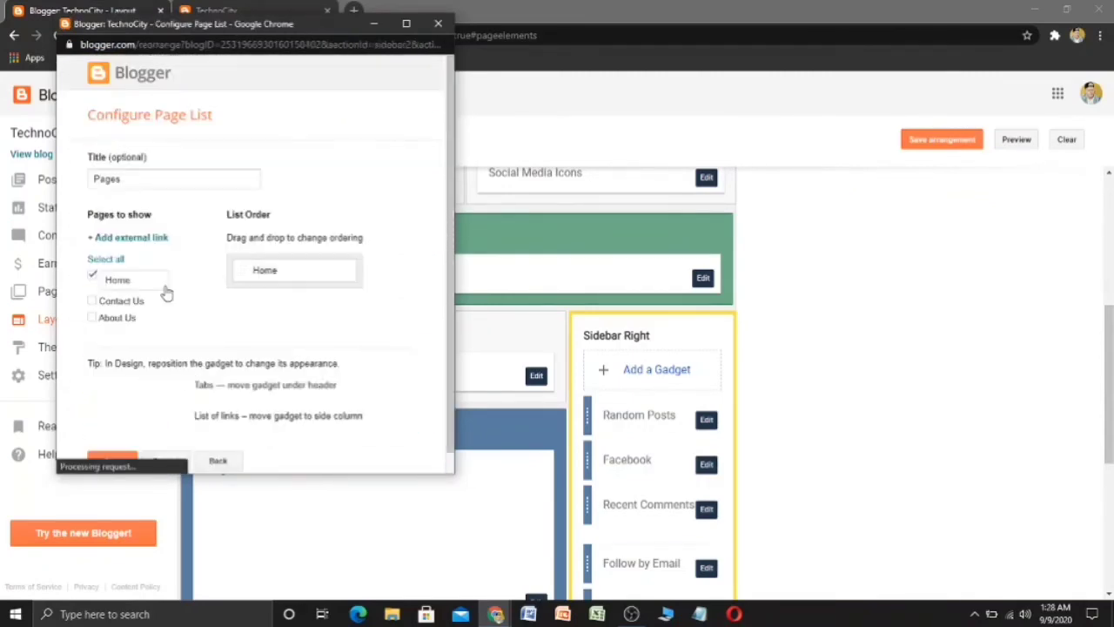
- Include Contact Us and About Us in the list, with Contact Us ordered after About Us
scroll(164, 290, "down", 1)
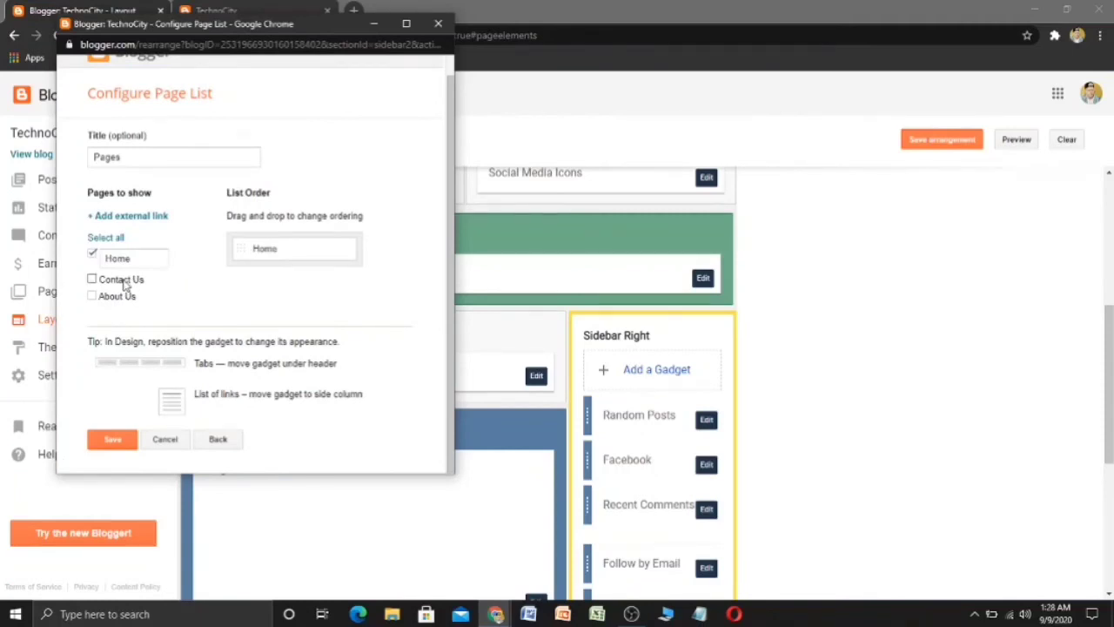
left_click(125, 282)
left_click(102, 298)
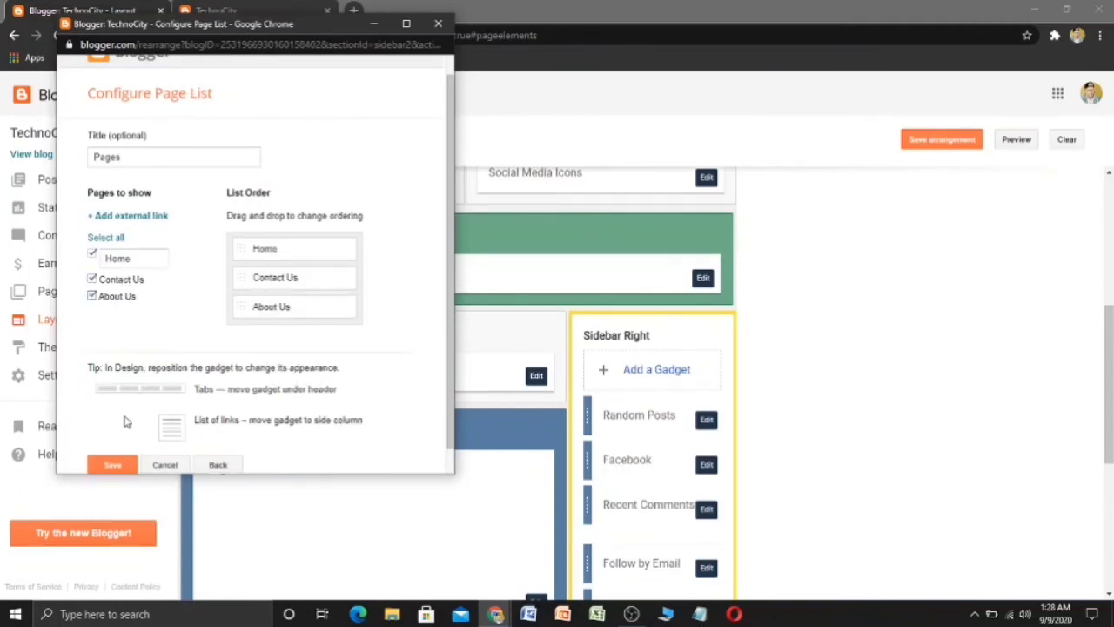
scroll(250, 348, "down", 1)
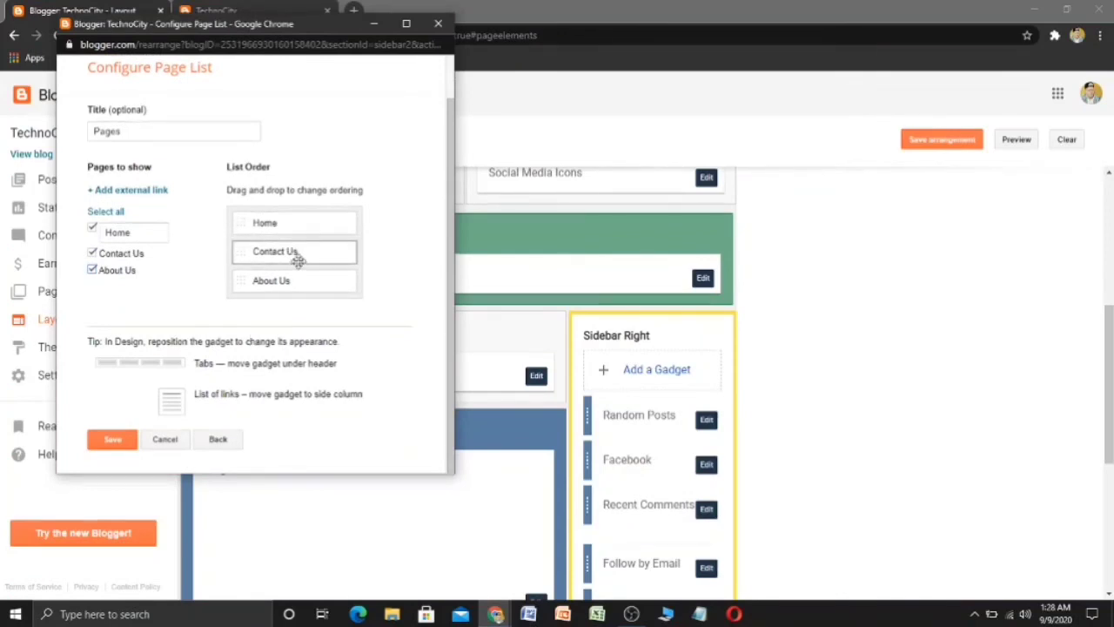
left_click_drag(296, 256, 301, 283)
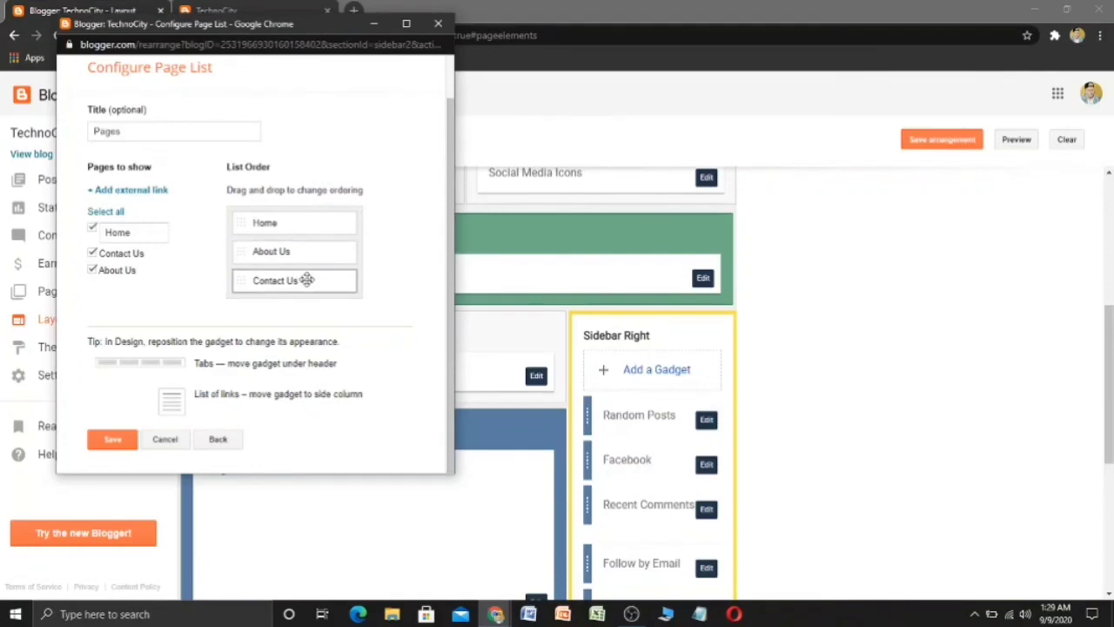
- Save the Pages gadget and reload the live blog to see Home, About Us and Contact Us
left_click(111, 440)
left_click(222, 10)
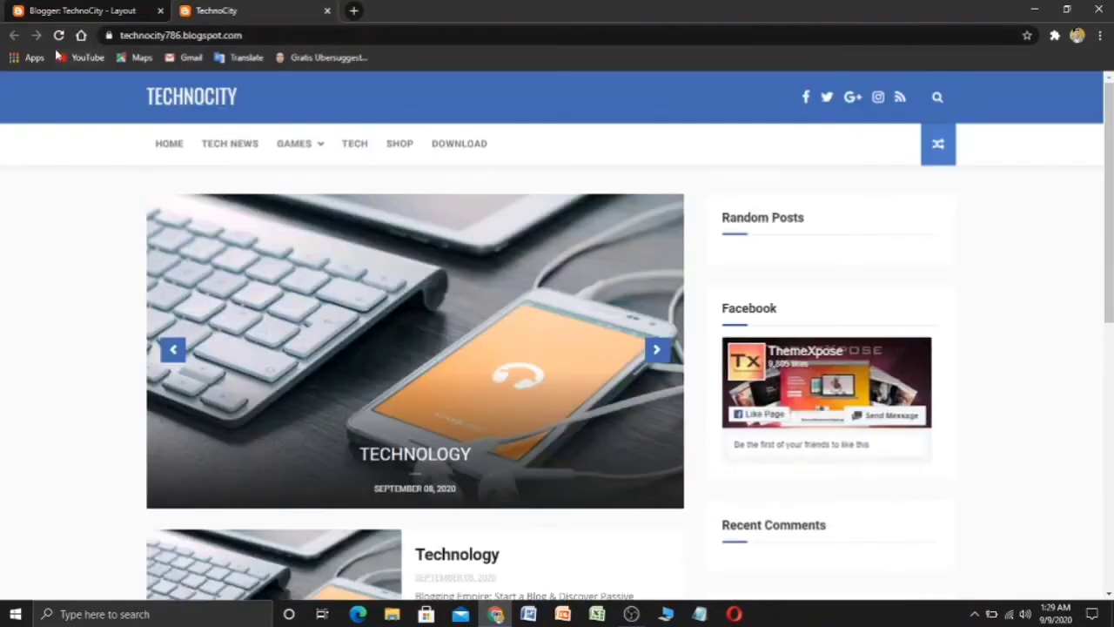
left_click(57, 35)
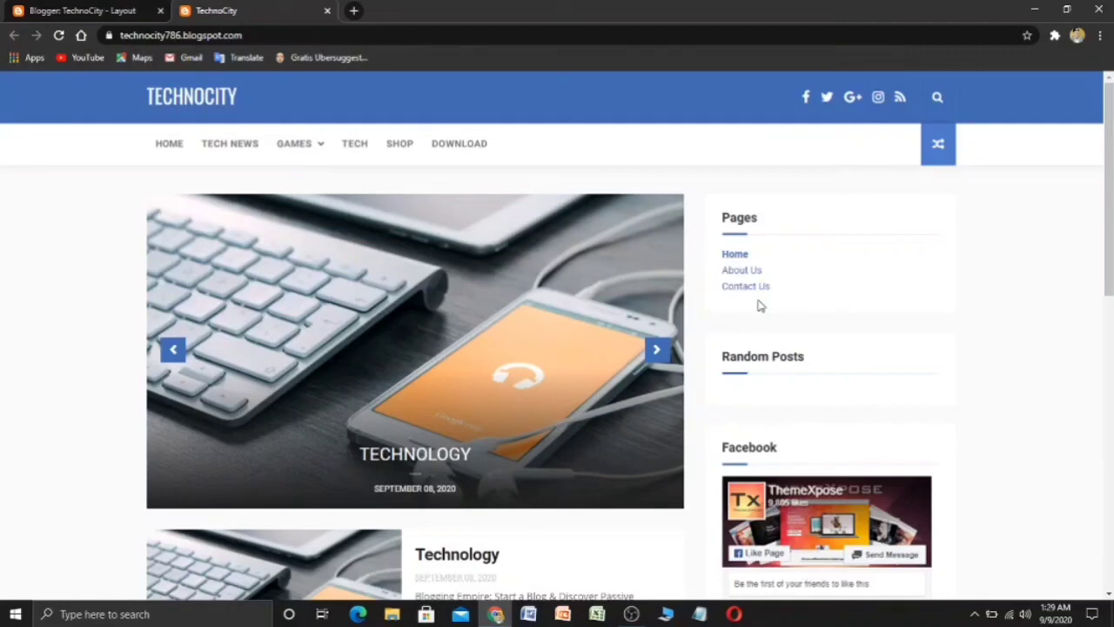
scroll(510, 415, "down", 1)
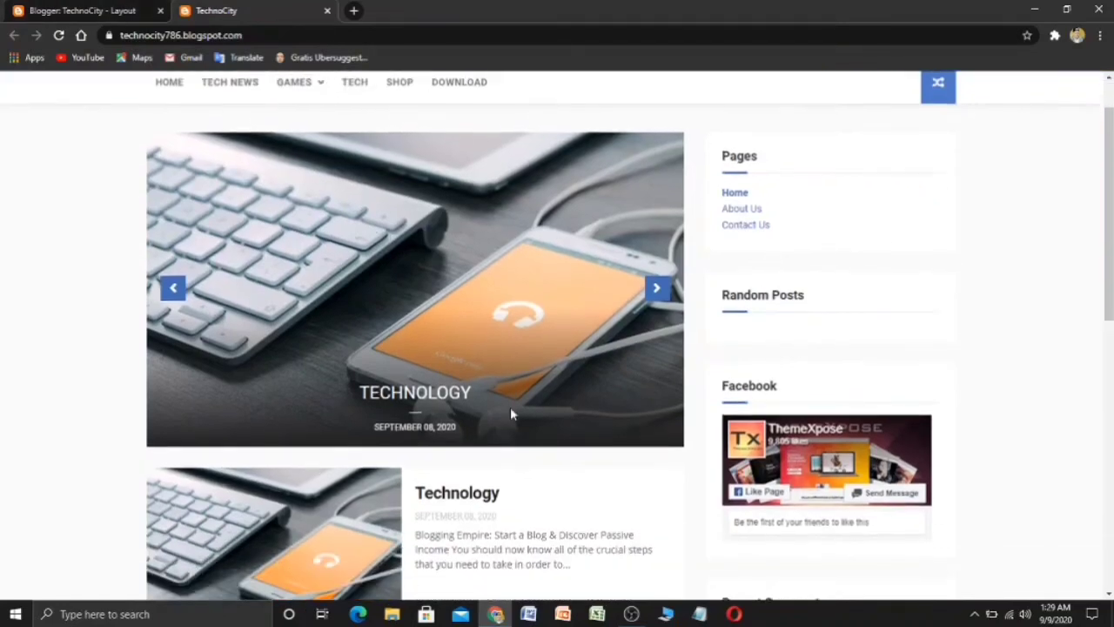
scroll(510, 415, "down", 2)
left_click(631, 613)
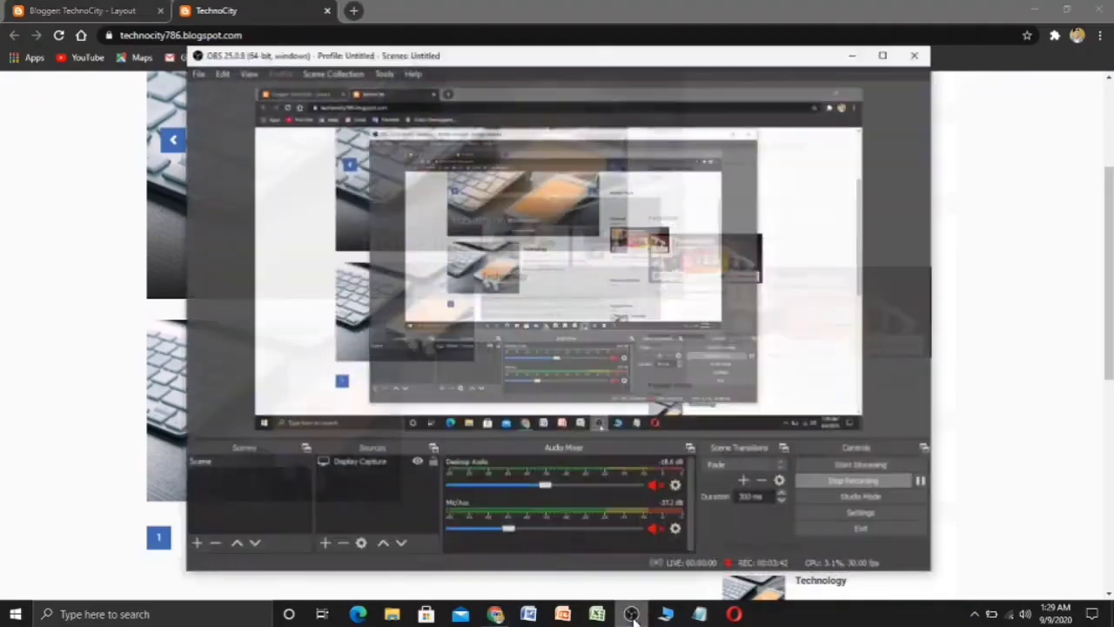
left_click(852, 480)
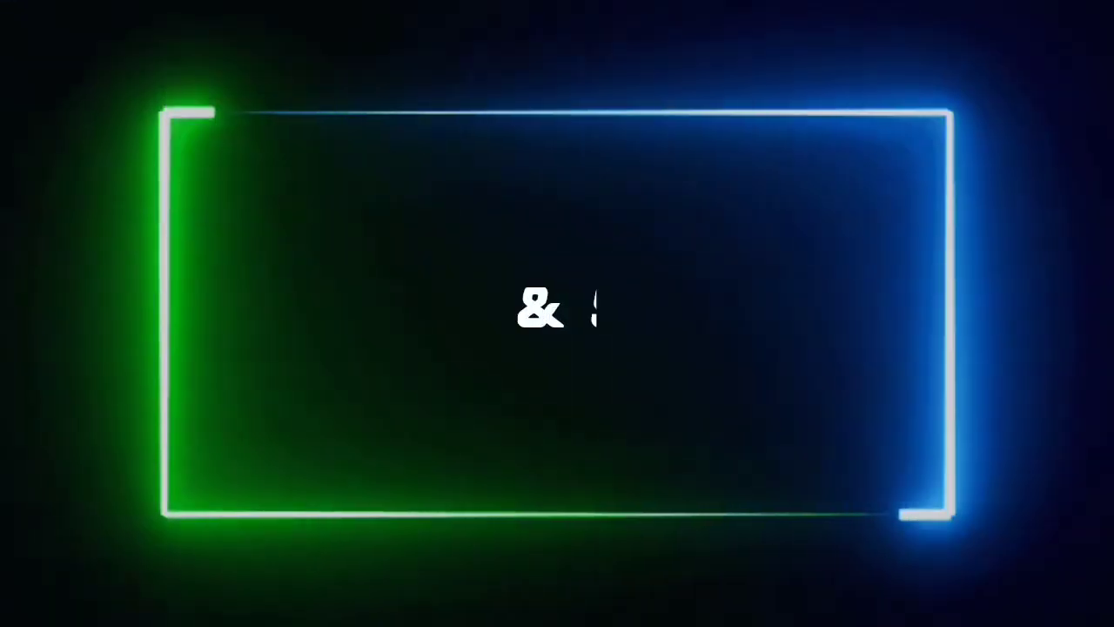